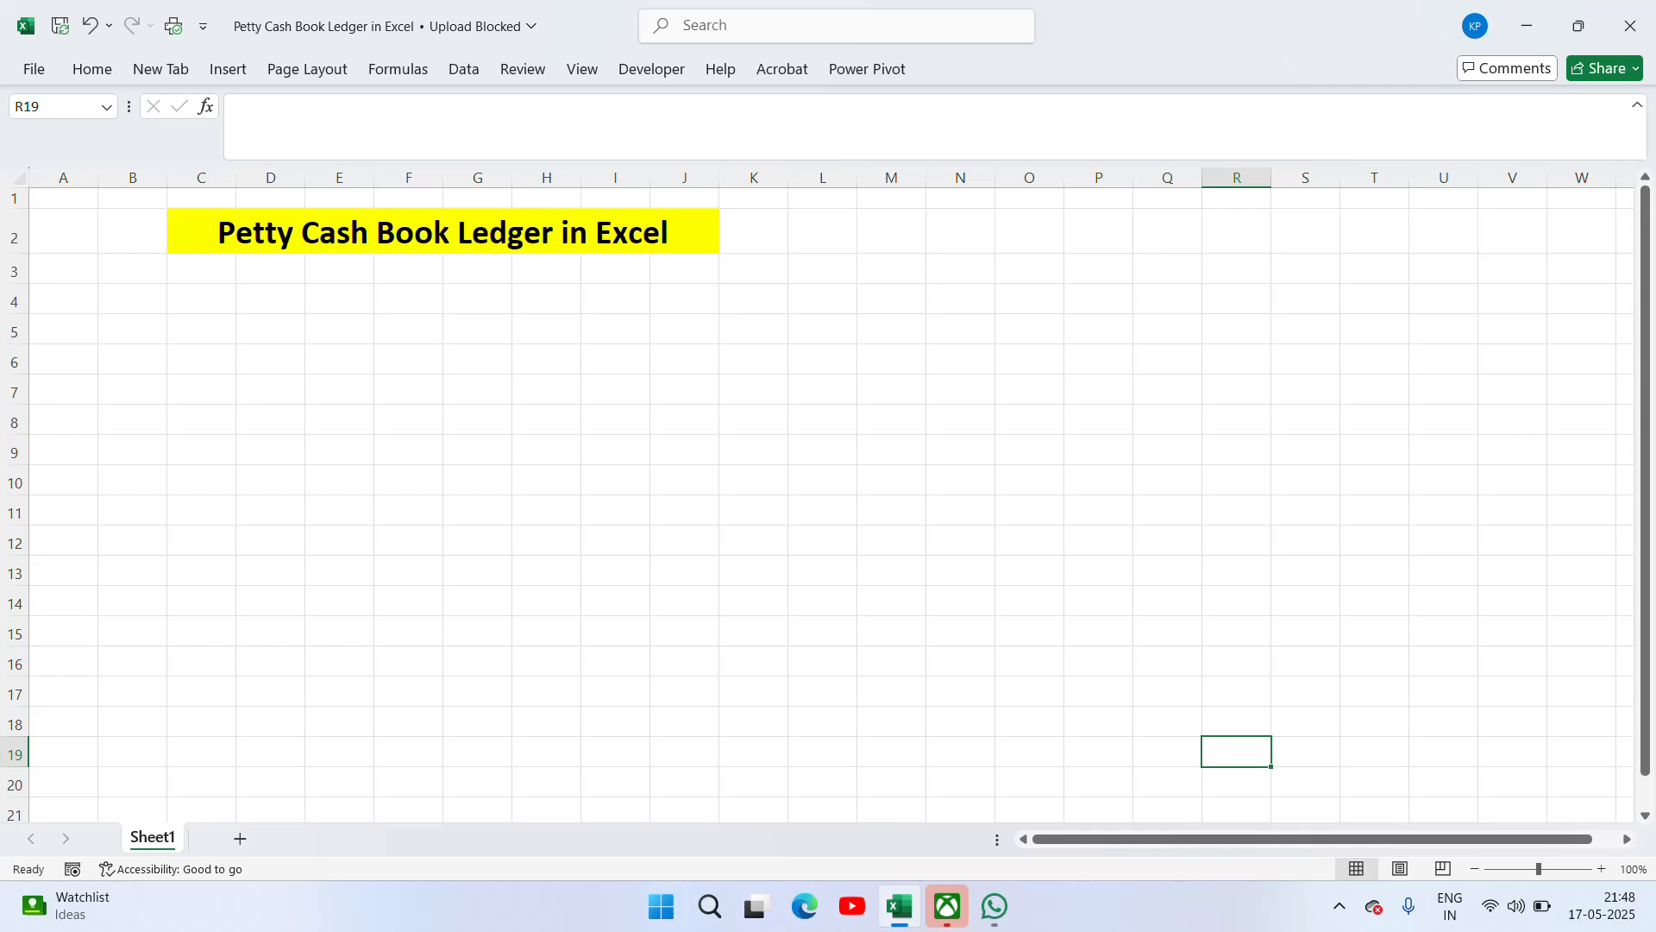
Step: Enter the company name "Manish & Co." in cell C4
click(213, 287)
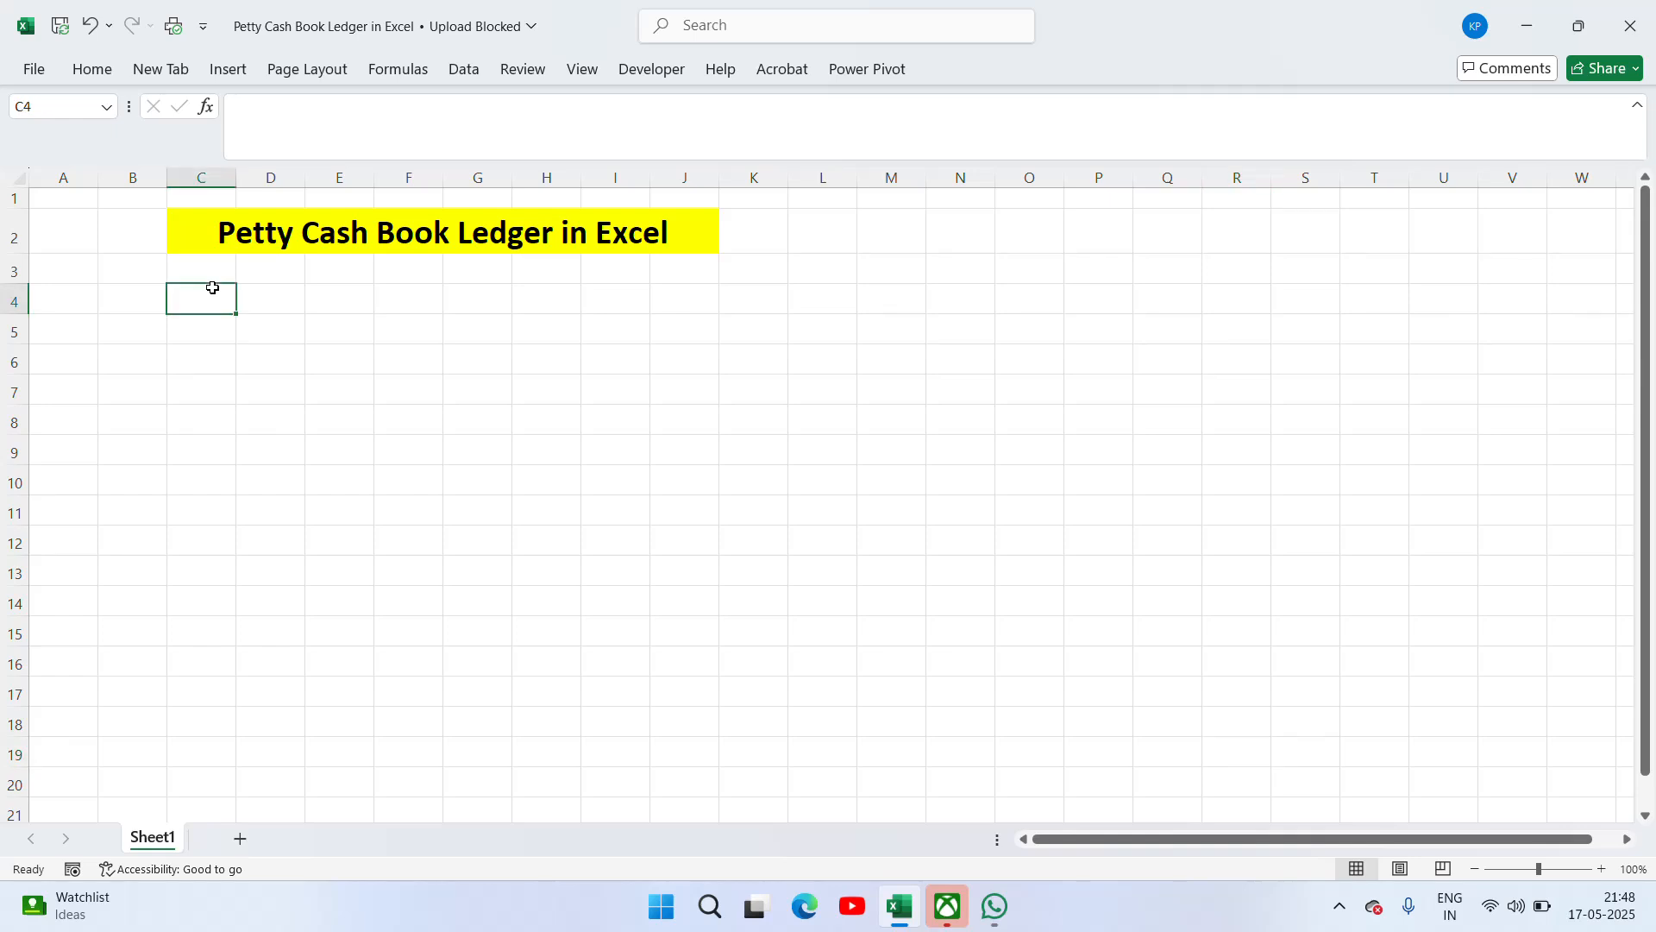
text(Manish)
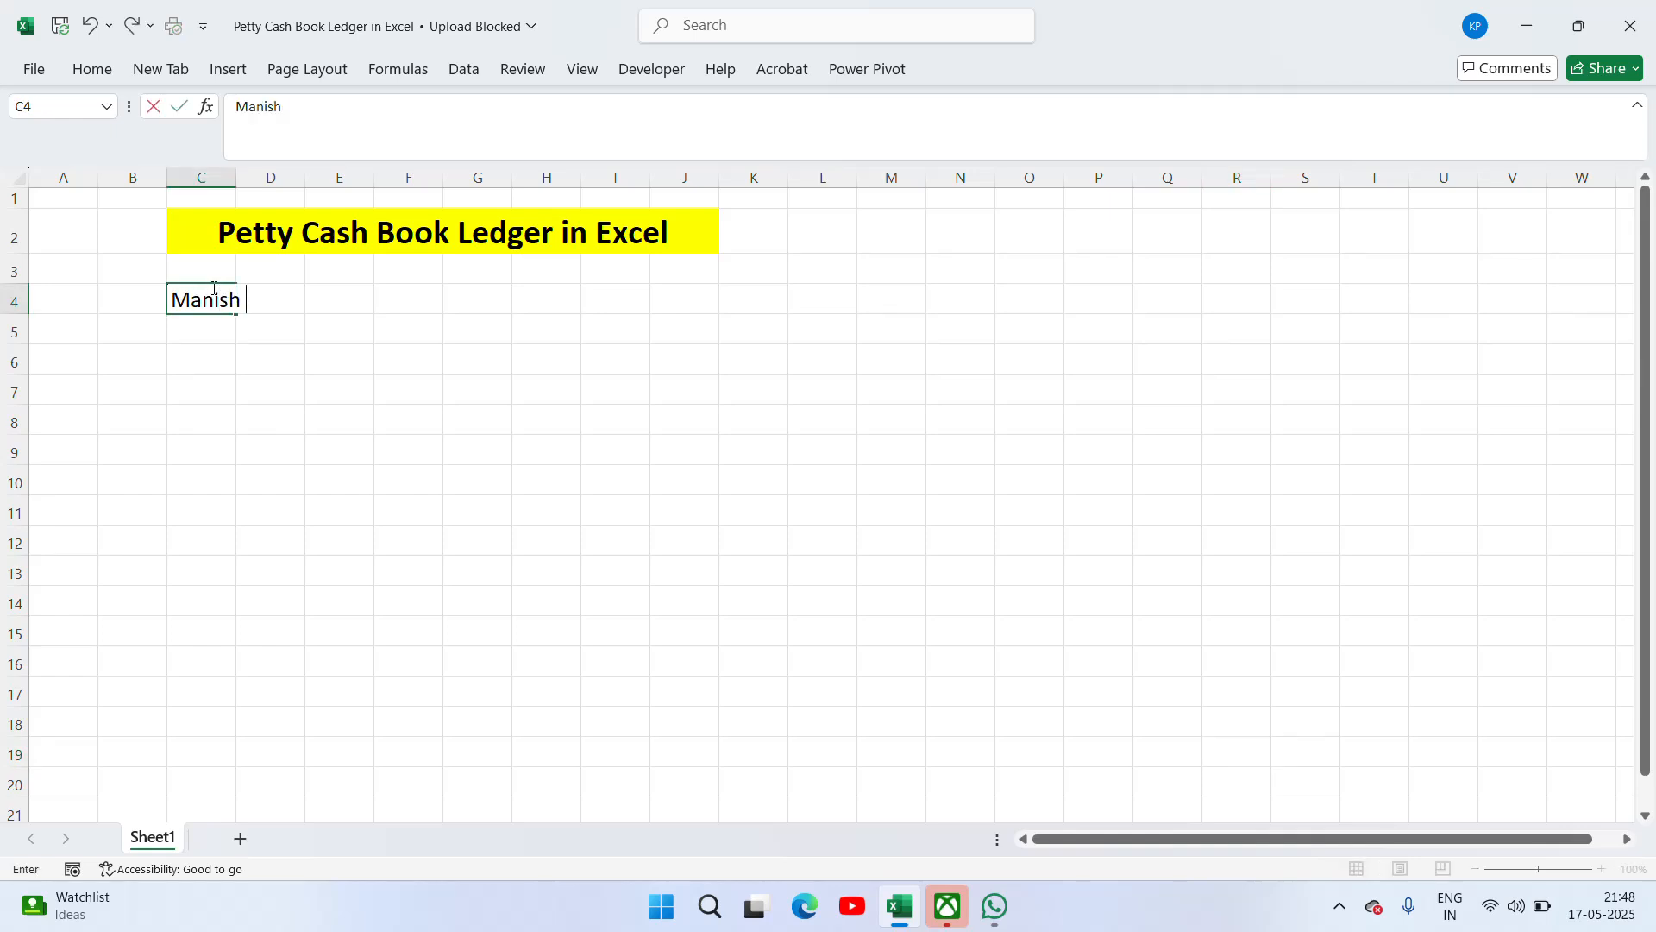
text( & )
text(COM)
key(BackSpace)
key(BackSpace)
text(o.)
key(ctrl+Return)
Step: Merge and center the company name across C4:K4
key(shift+Right)
key(shift+Right)
key(shift+Right)
key(shift+Right)
key(shift+Right)
key(shift+Right)
key(shift+Right)
key(shift+Right)
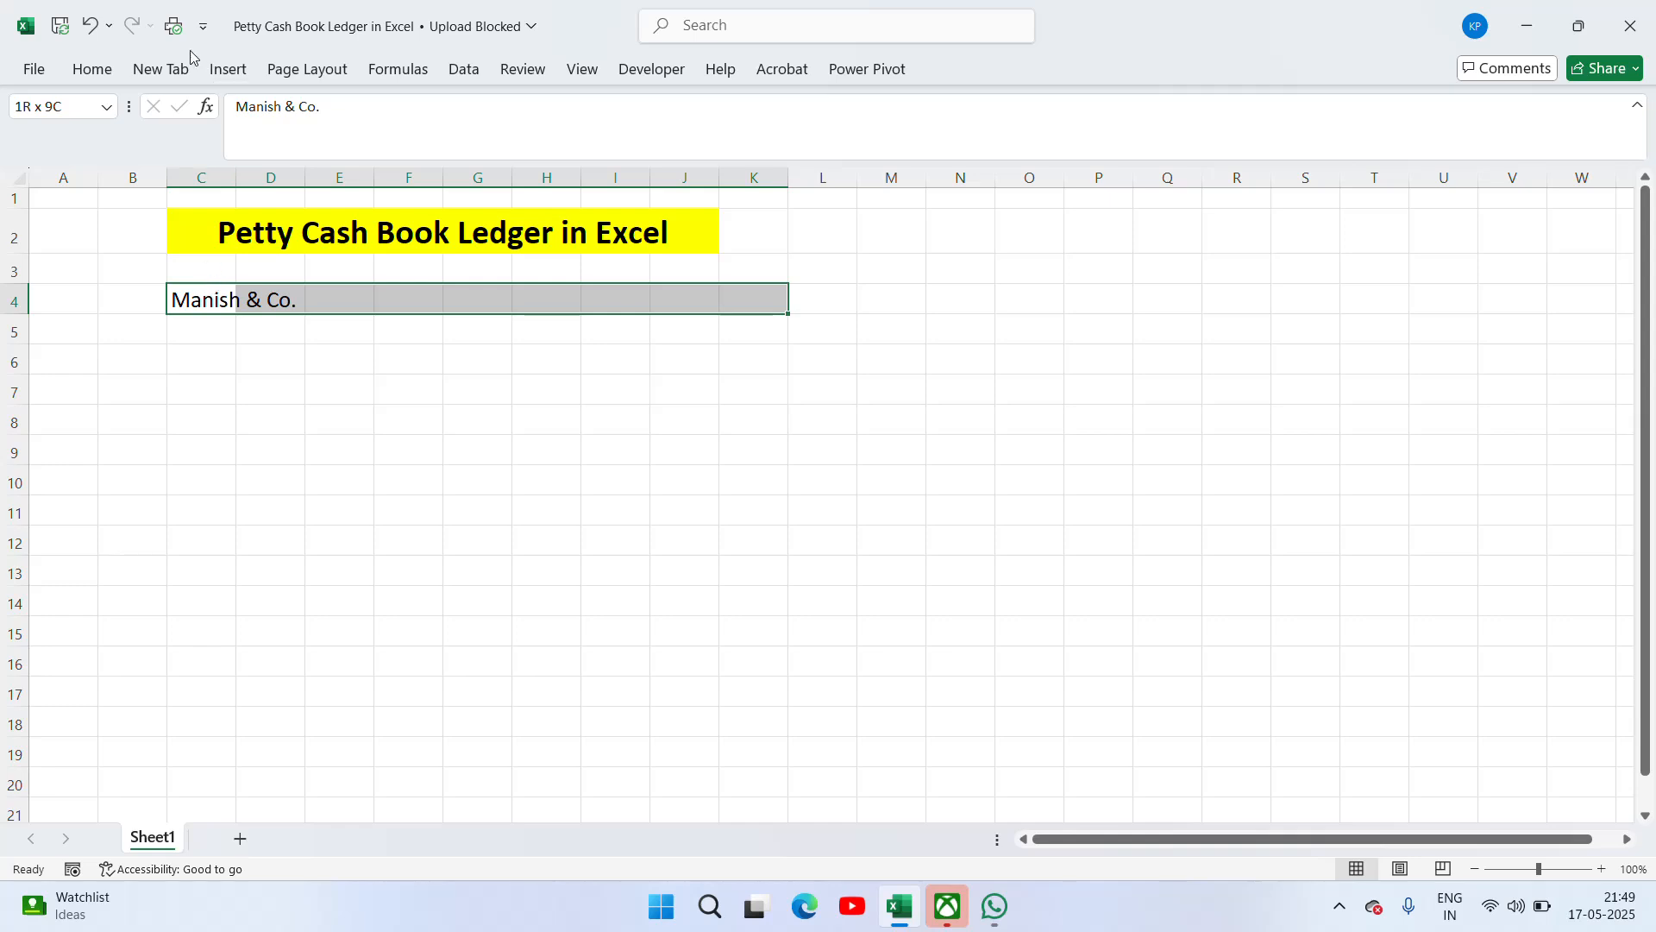
click(93, 69)
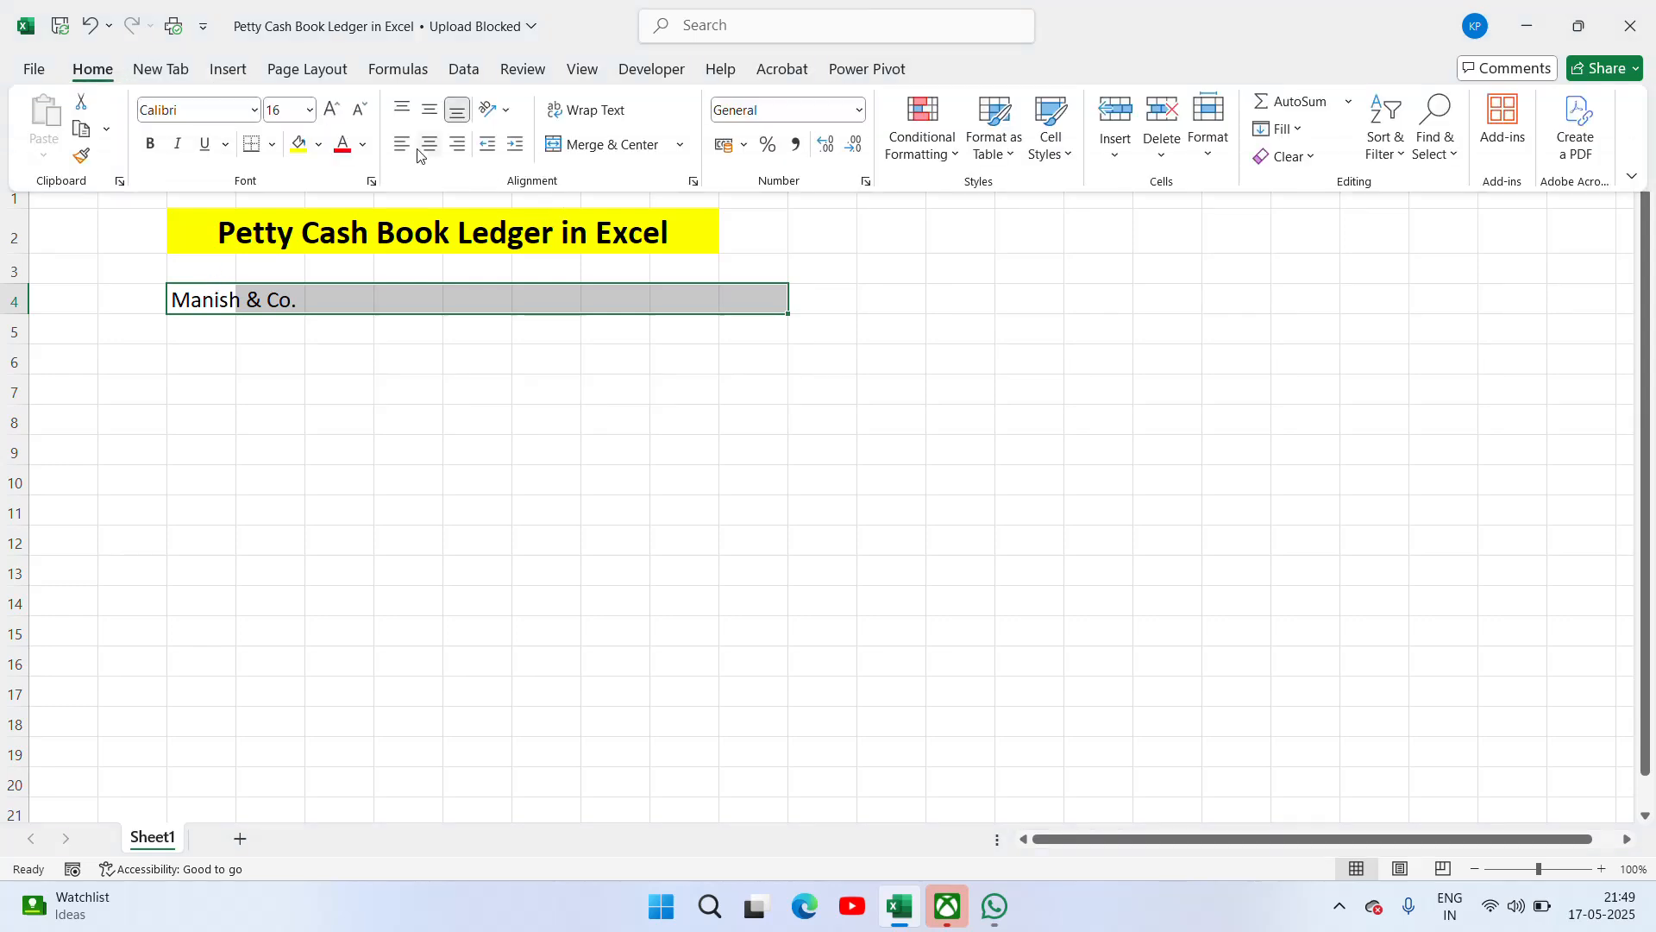
click(574, 145)
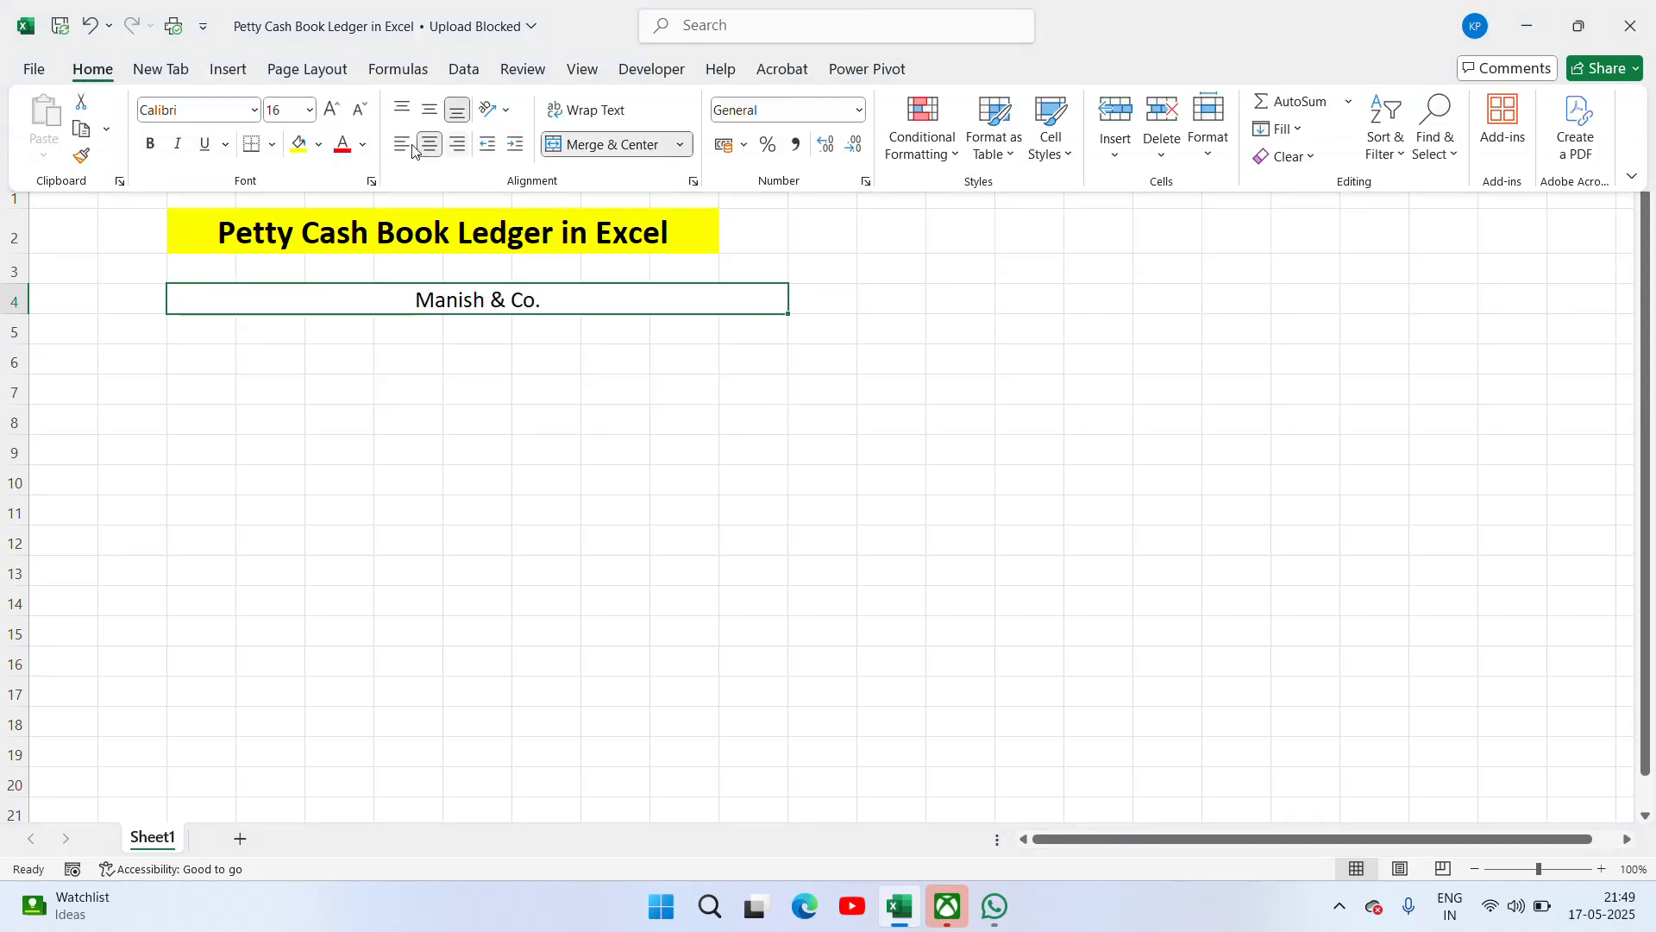
Step: Format the company name heading in bold at font size 24
click(293, 109)
text(24)
key(Return)
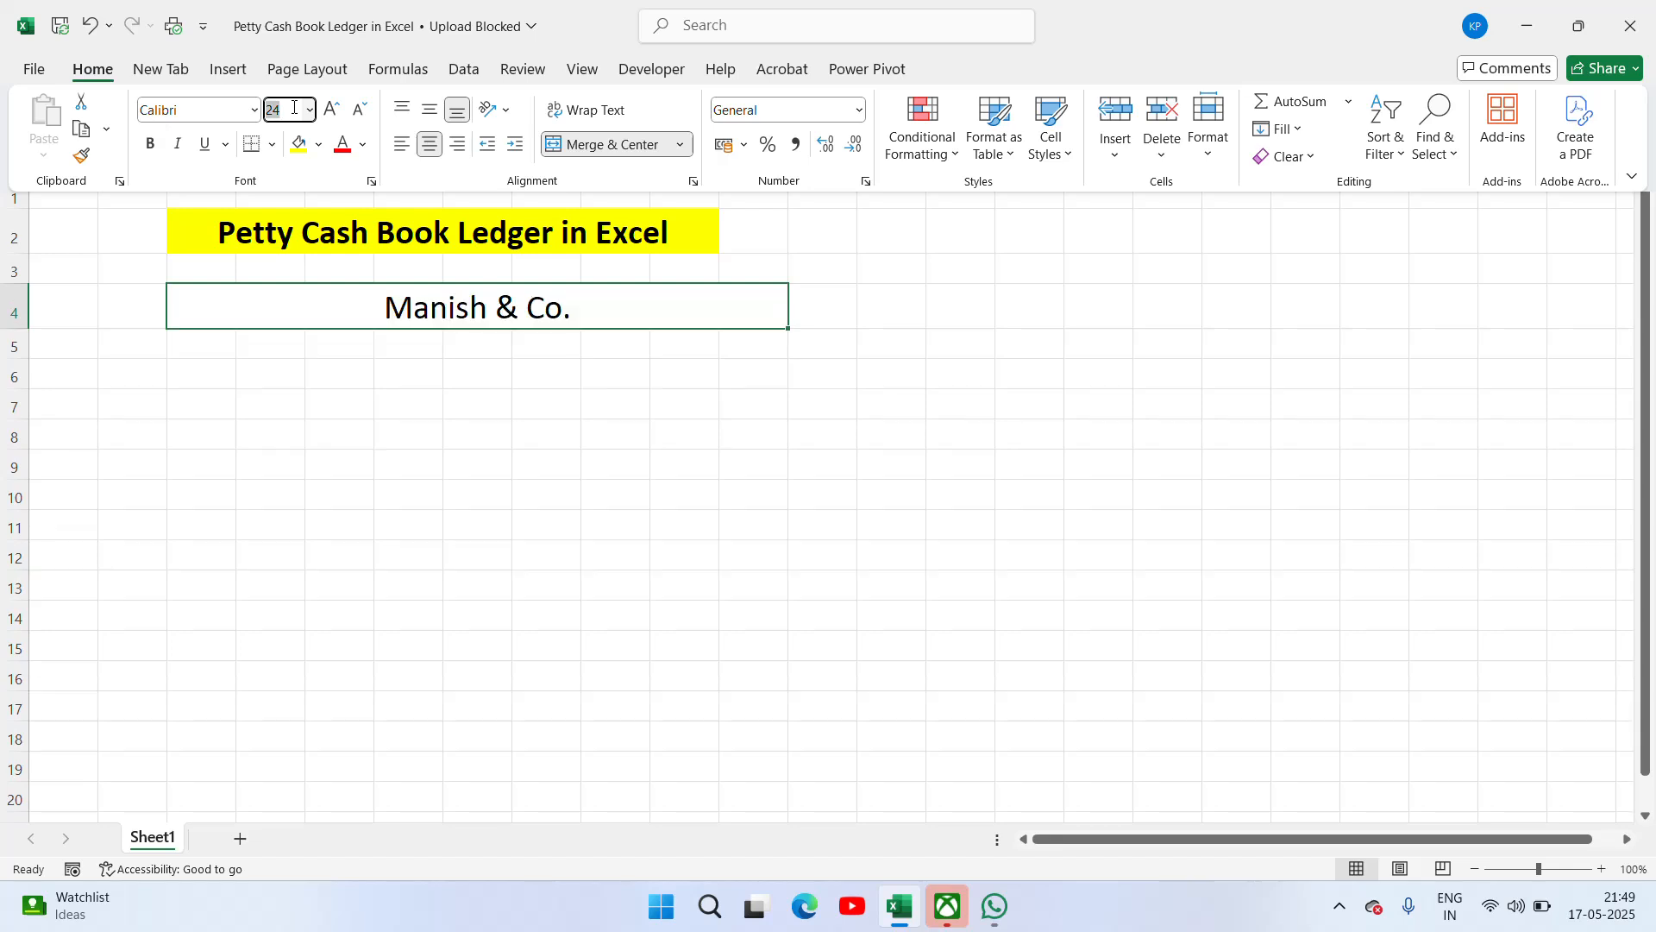
click(153, 145)
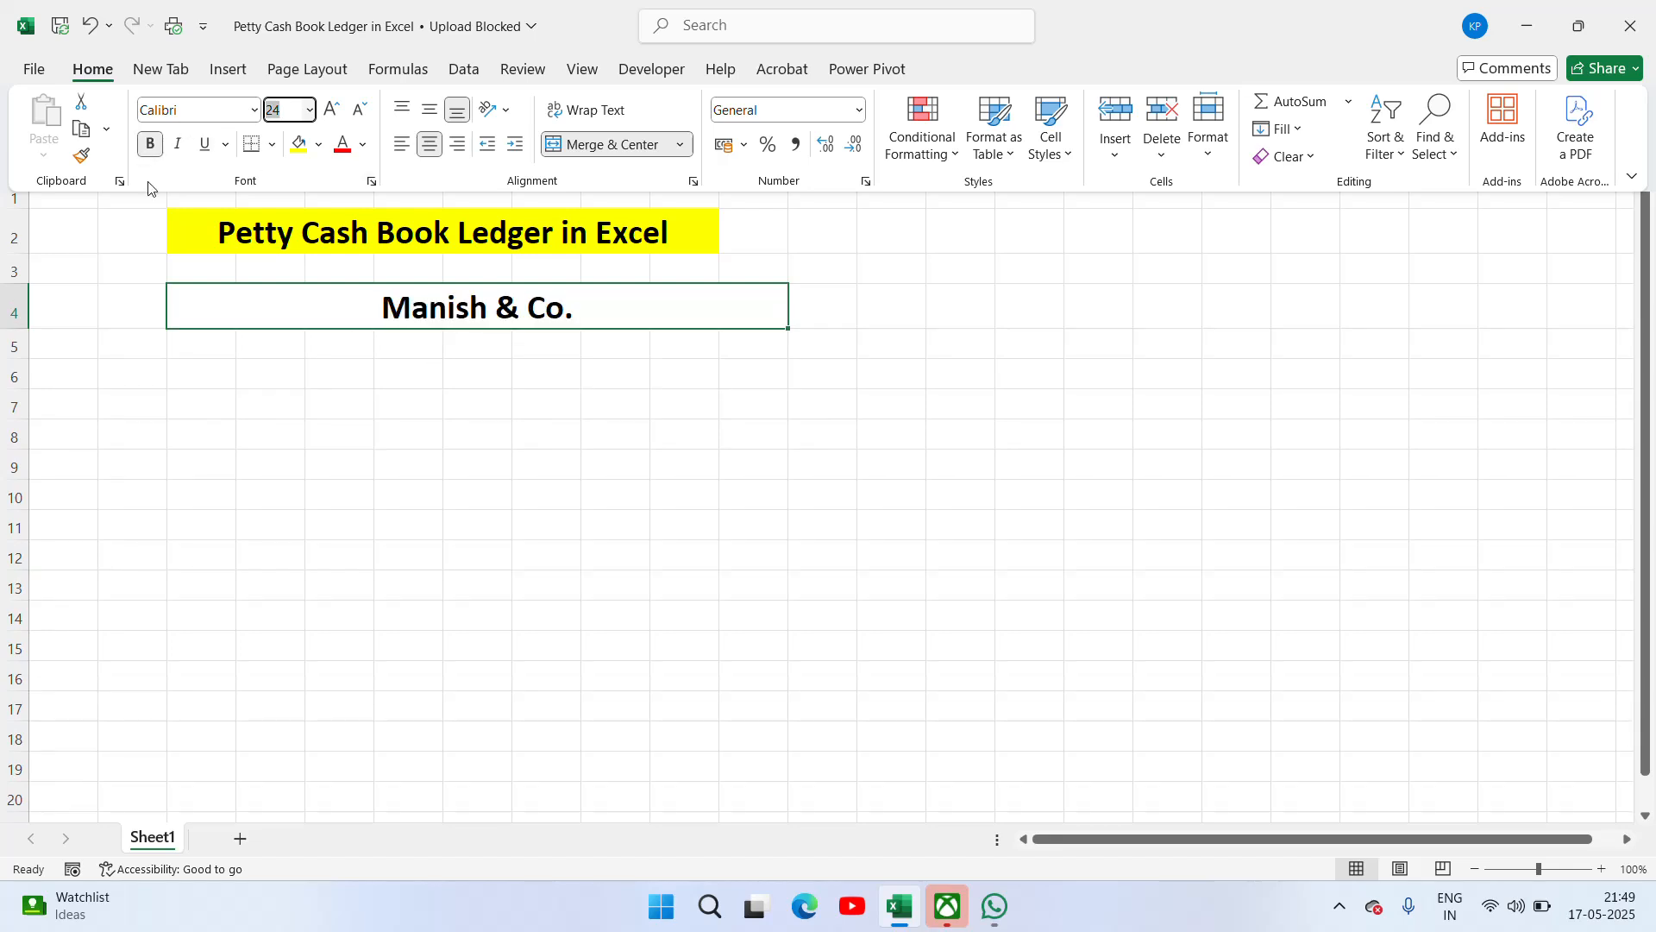
key(ctrl+F1)
click(355, 352)
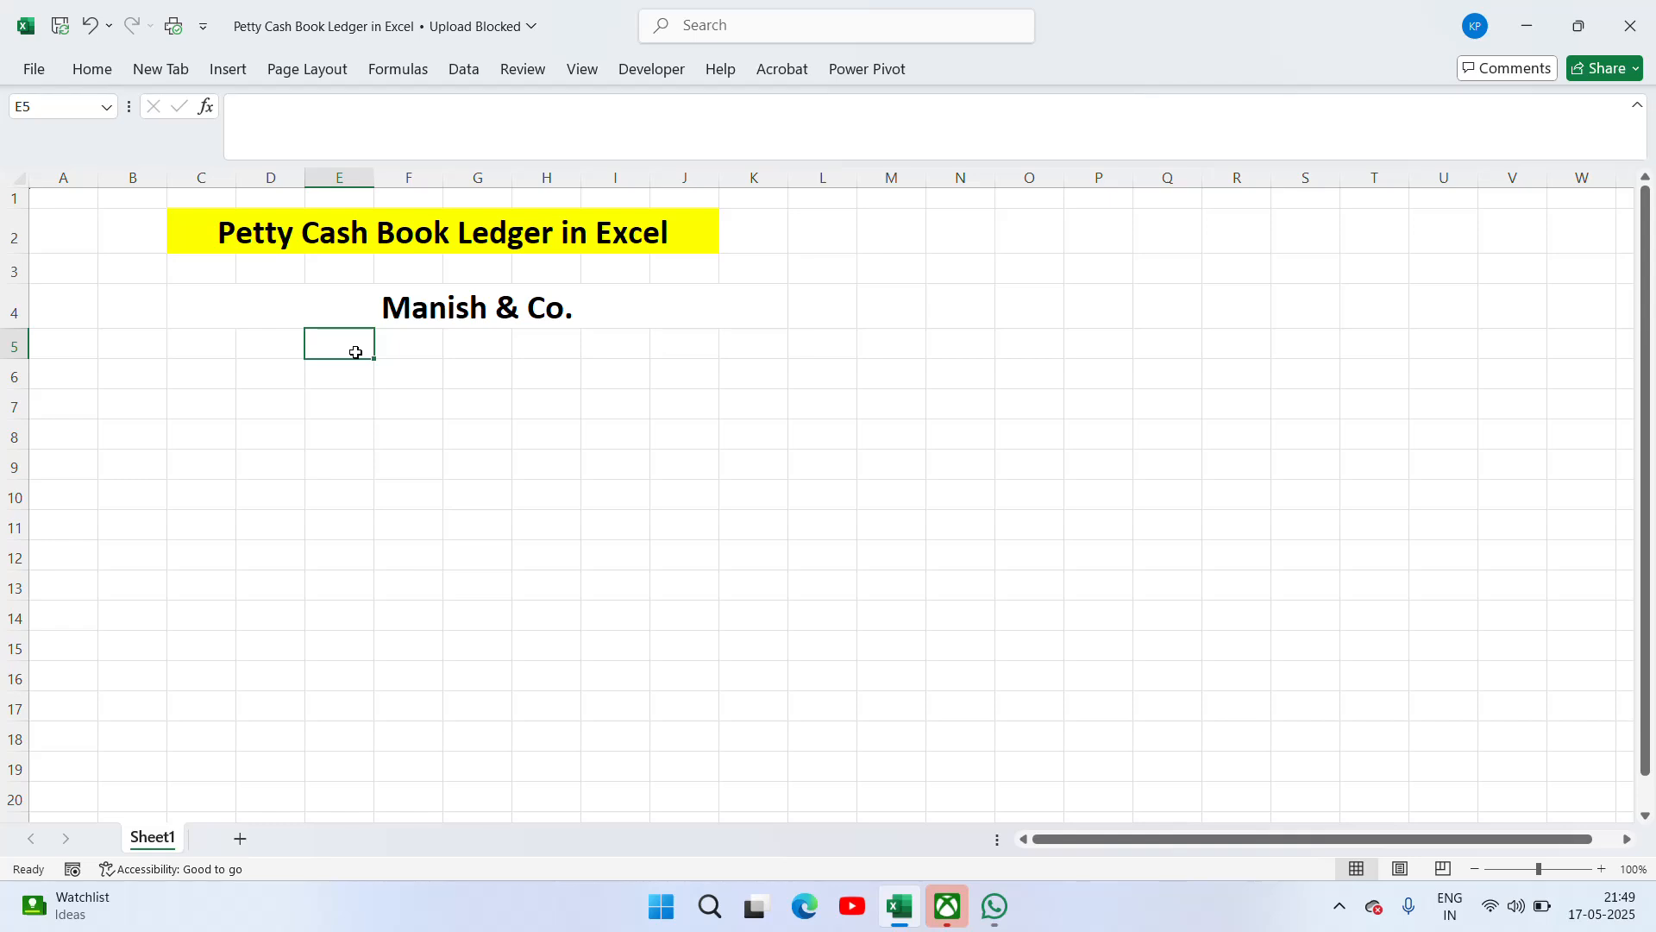
Step: Enter the subtitle "Petty Cash Book" in cell C6
click(233, 375)
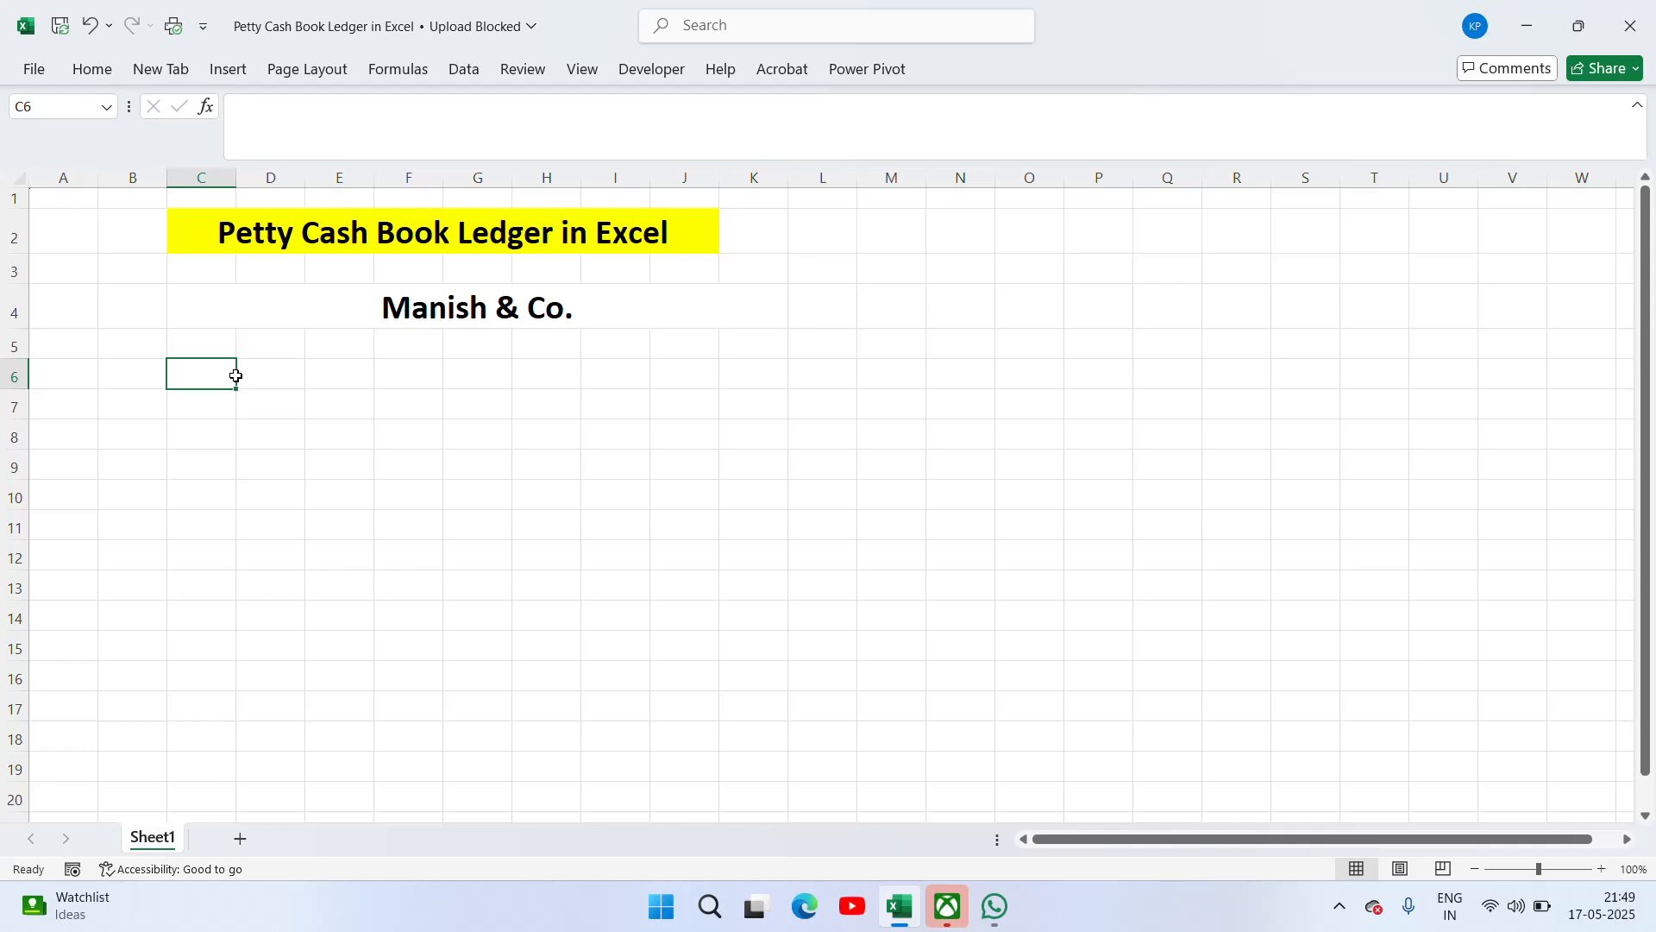
text(Pett)
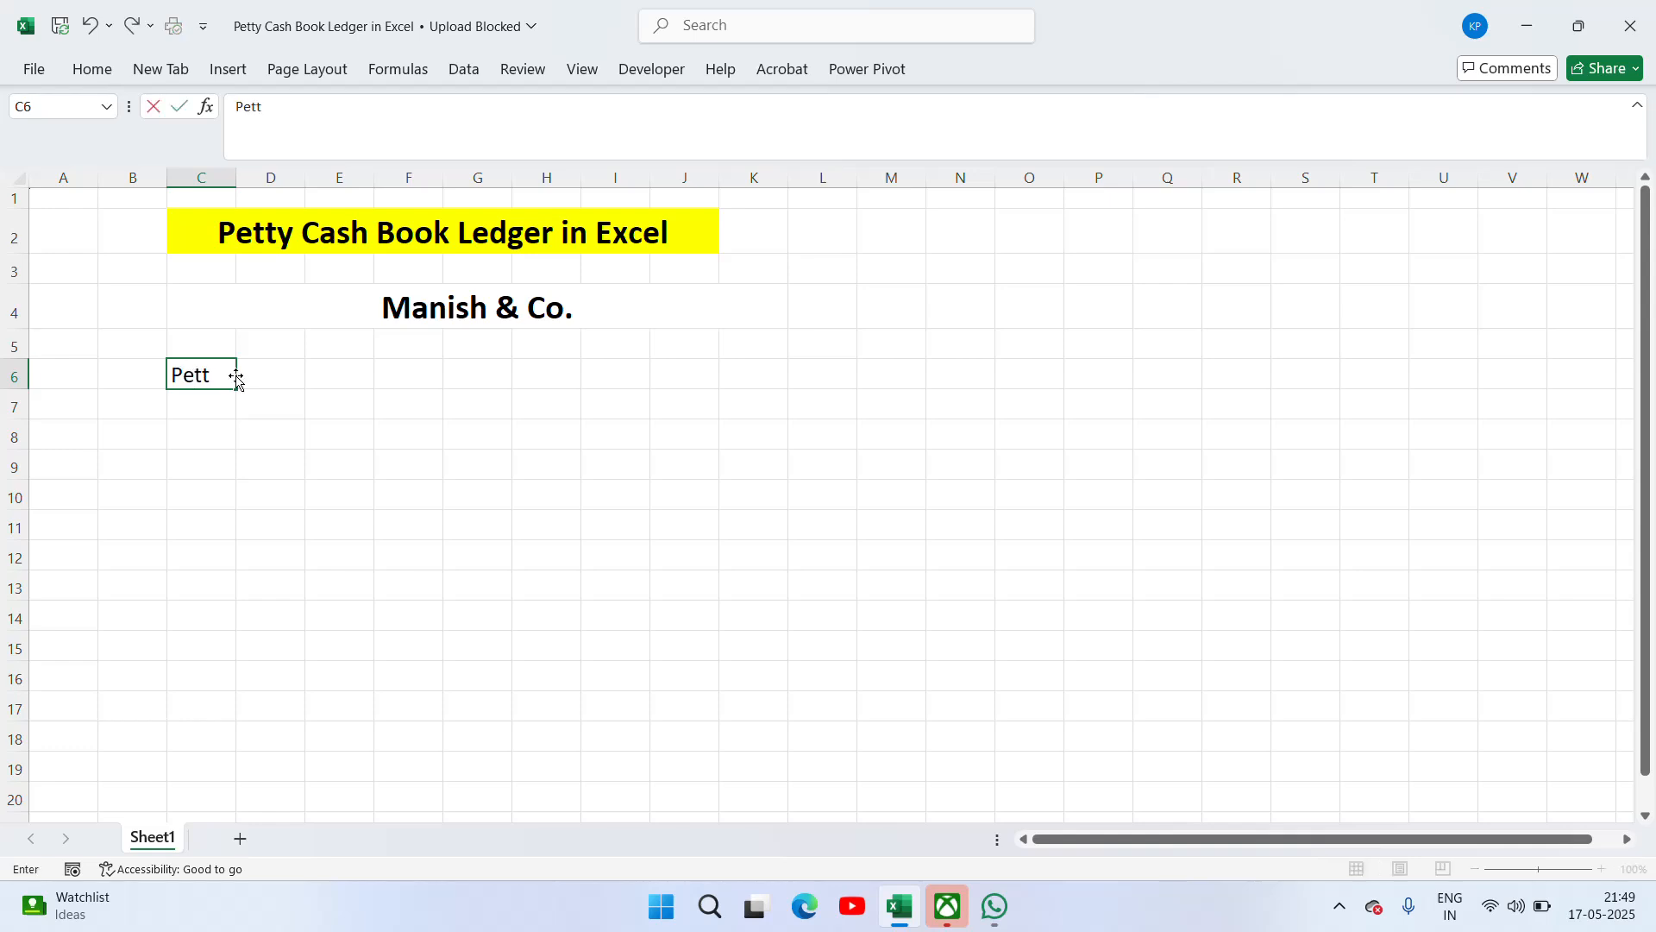
text(y Cash Boo)
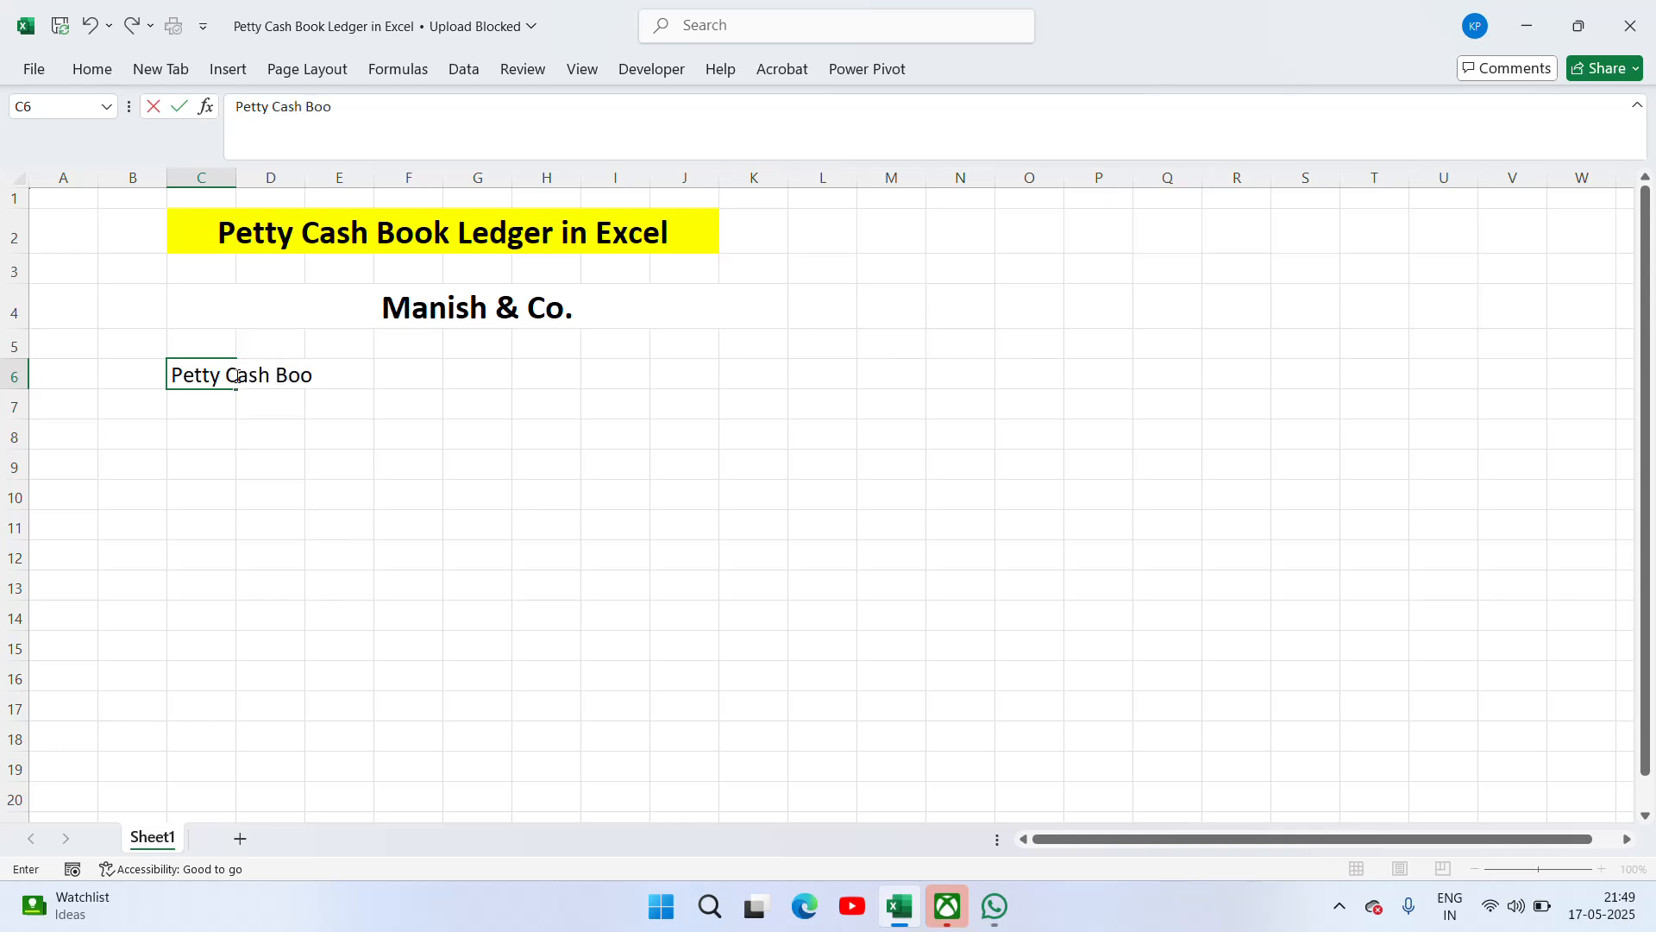
text(k)
key(Return)
Step: Merge and center the "Petty Cash Book" subtitle across C6:J6
click(235, 375)
key(shift+Right)
key(shift+Right)
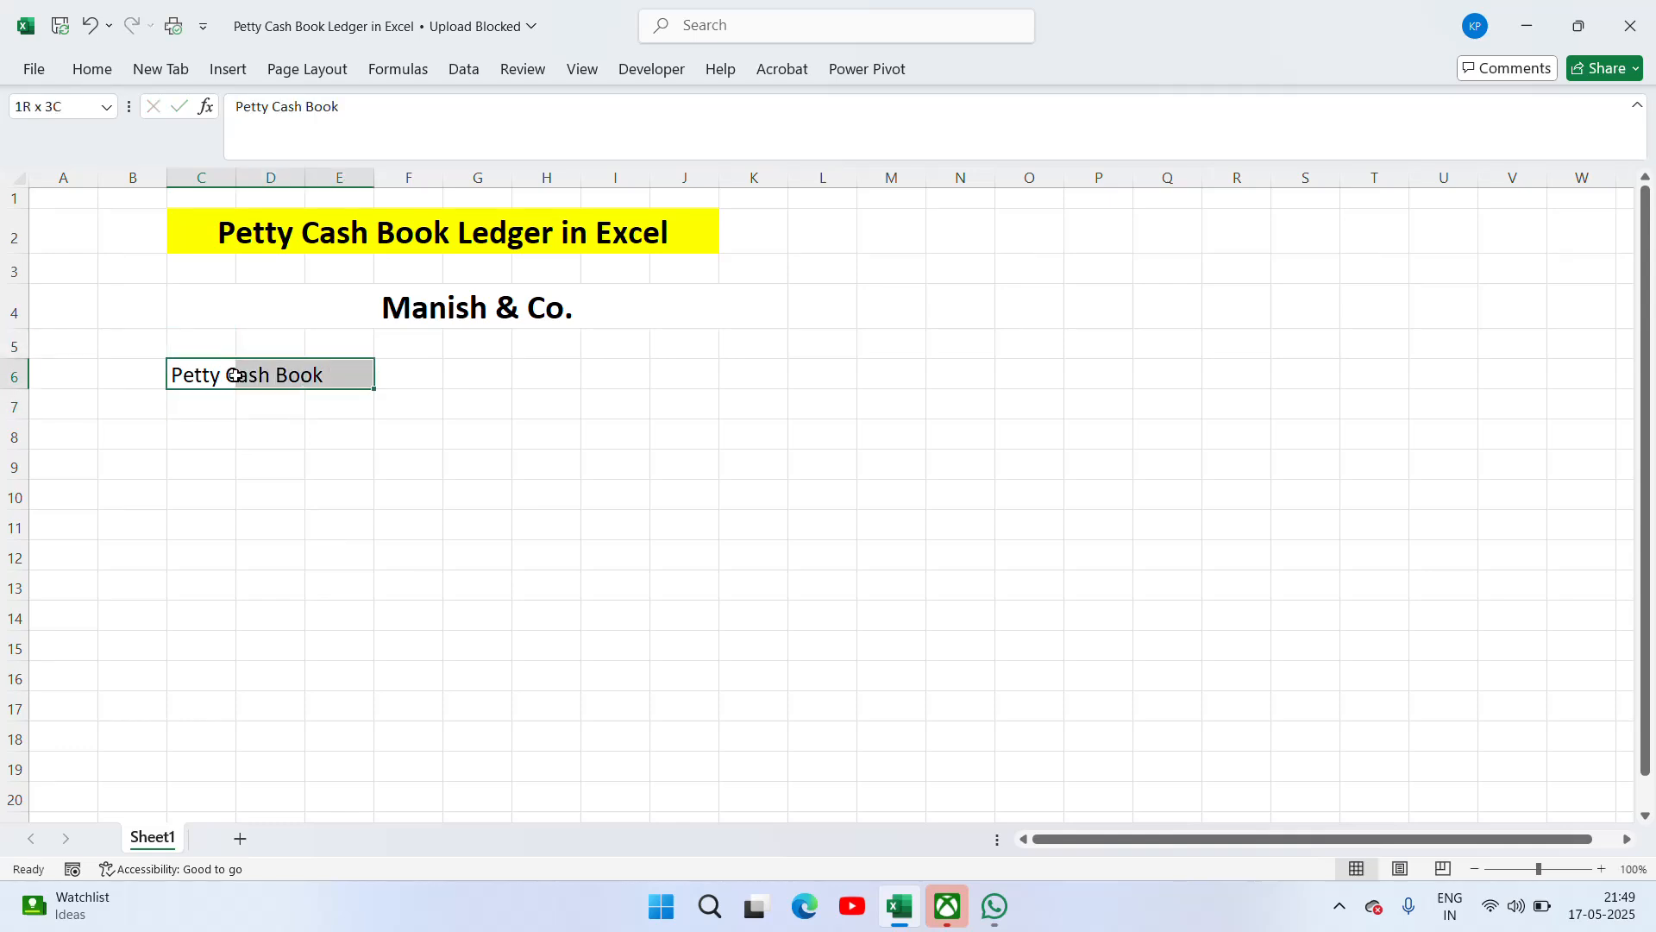
key(shift+Right)
key(shift+Right)
key(shift+Right)
key(shift+Right)
key(shift+Right)
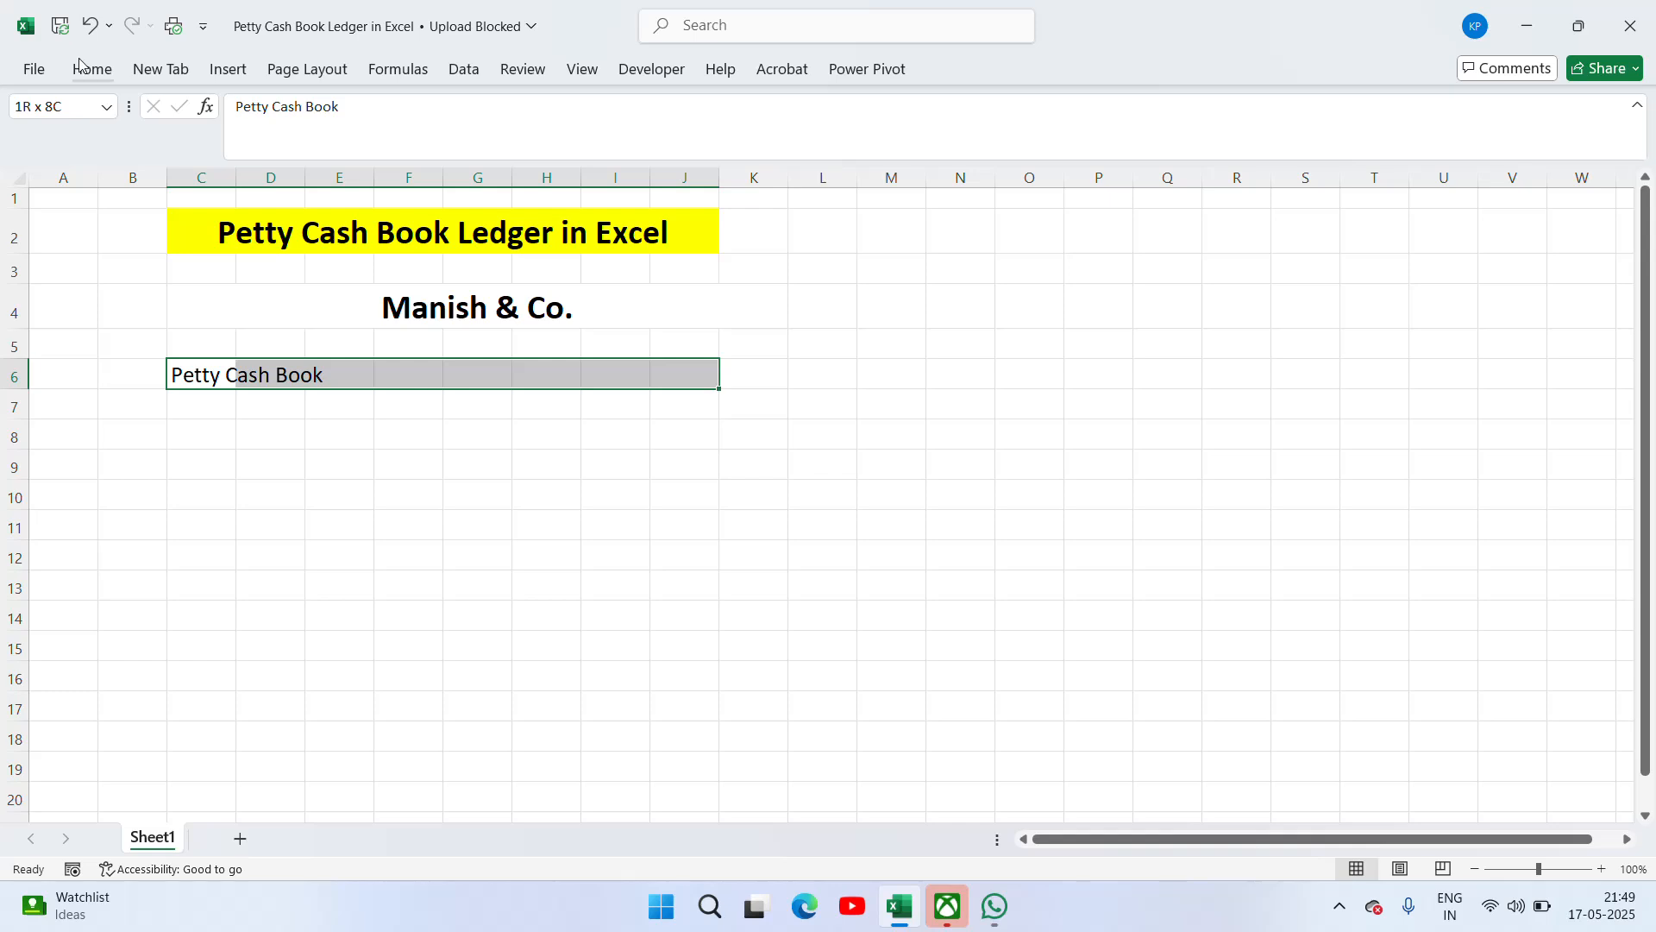
click(82, 66)
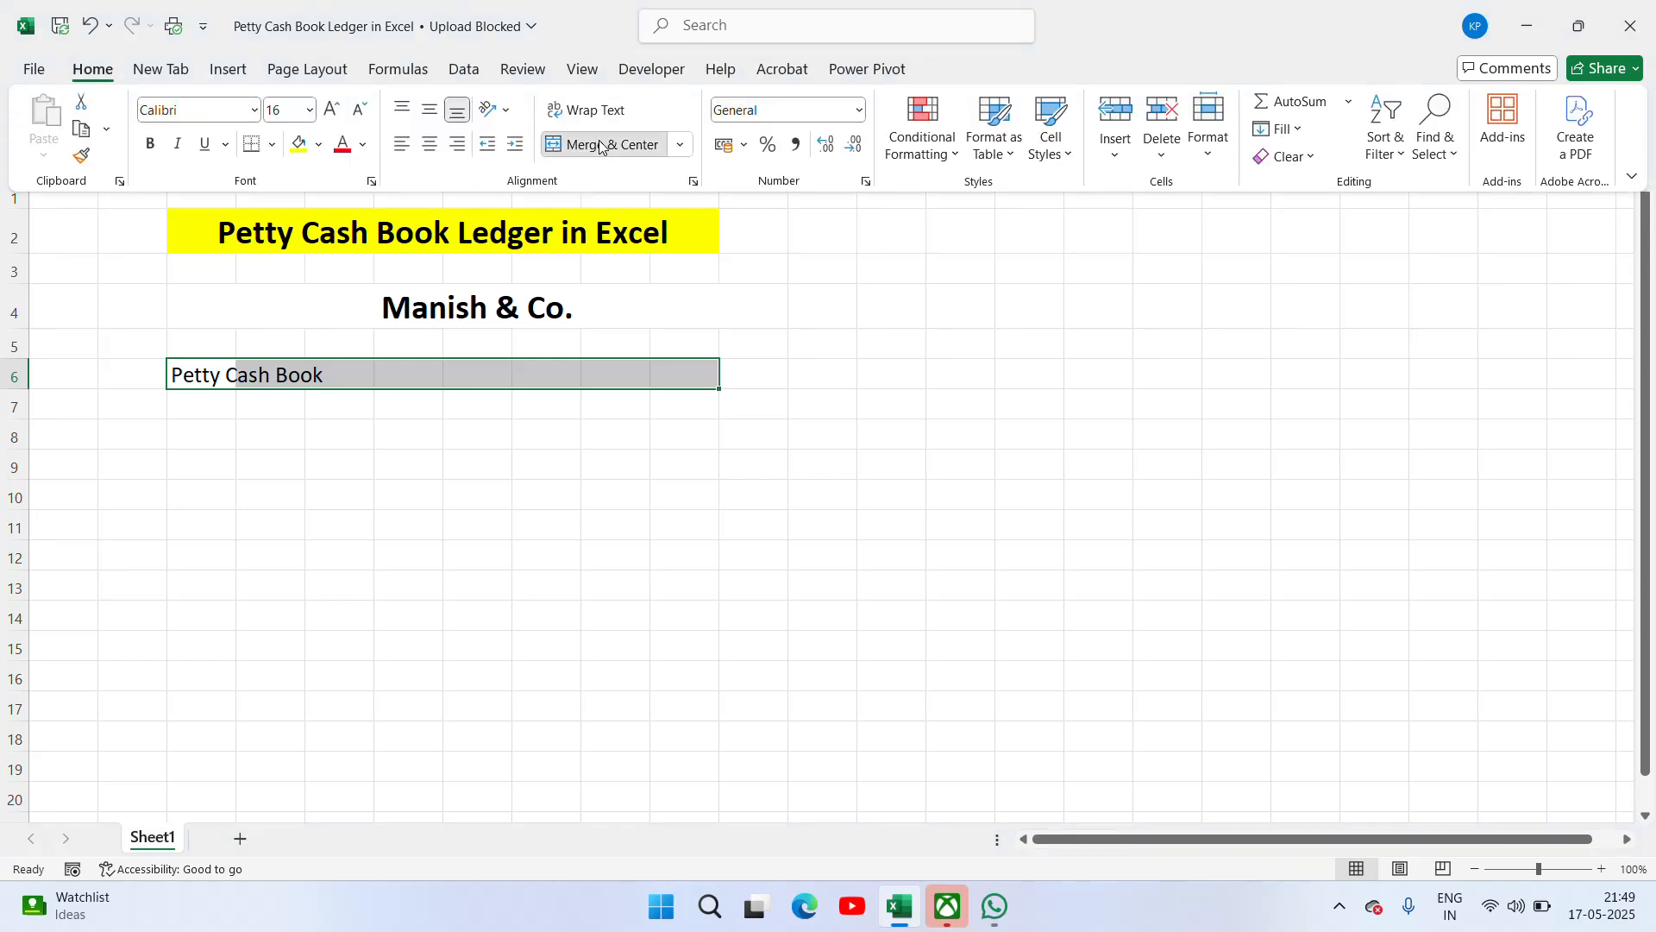
click(601, 145)
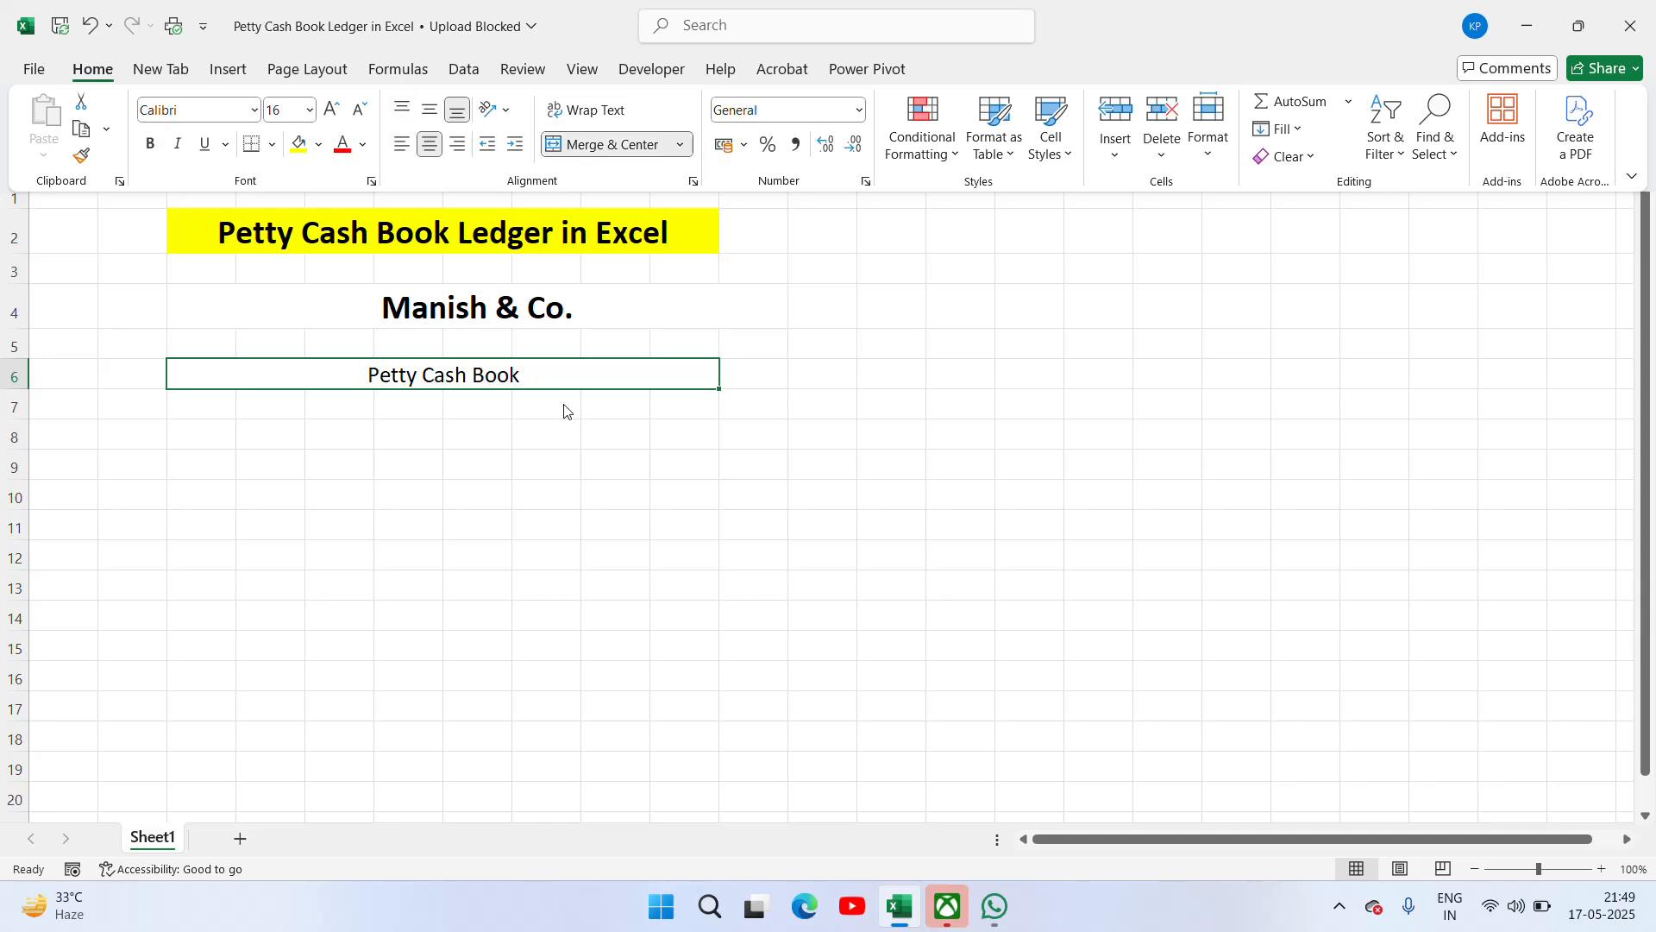
Step: Enter the label "Ledger No:" in cell C8 and autofit column C to it
click(223, 437)
click(223, 431)
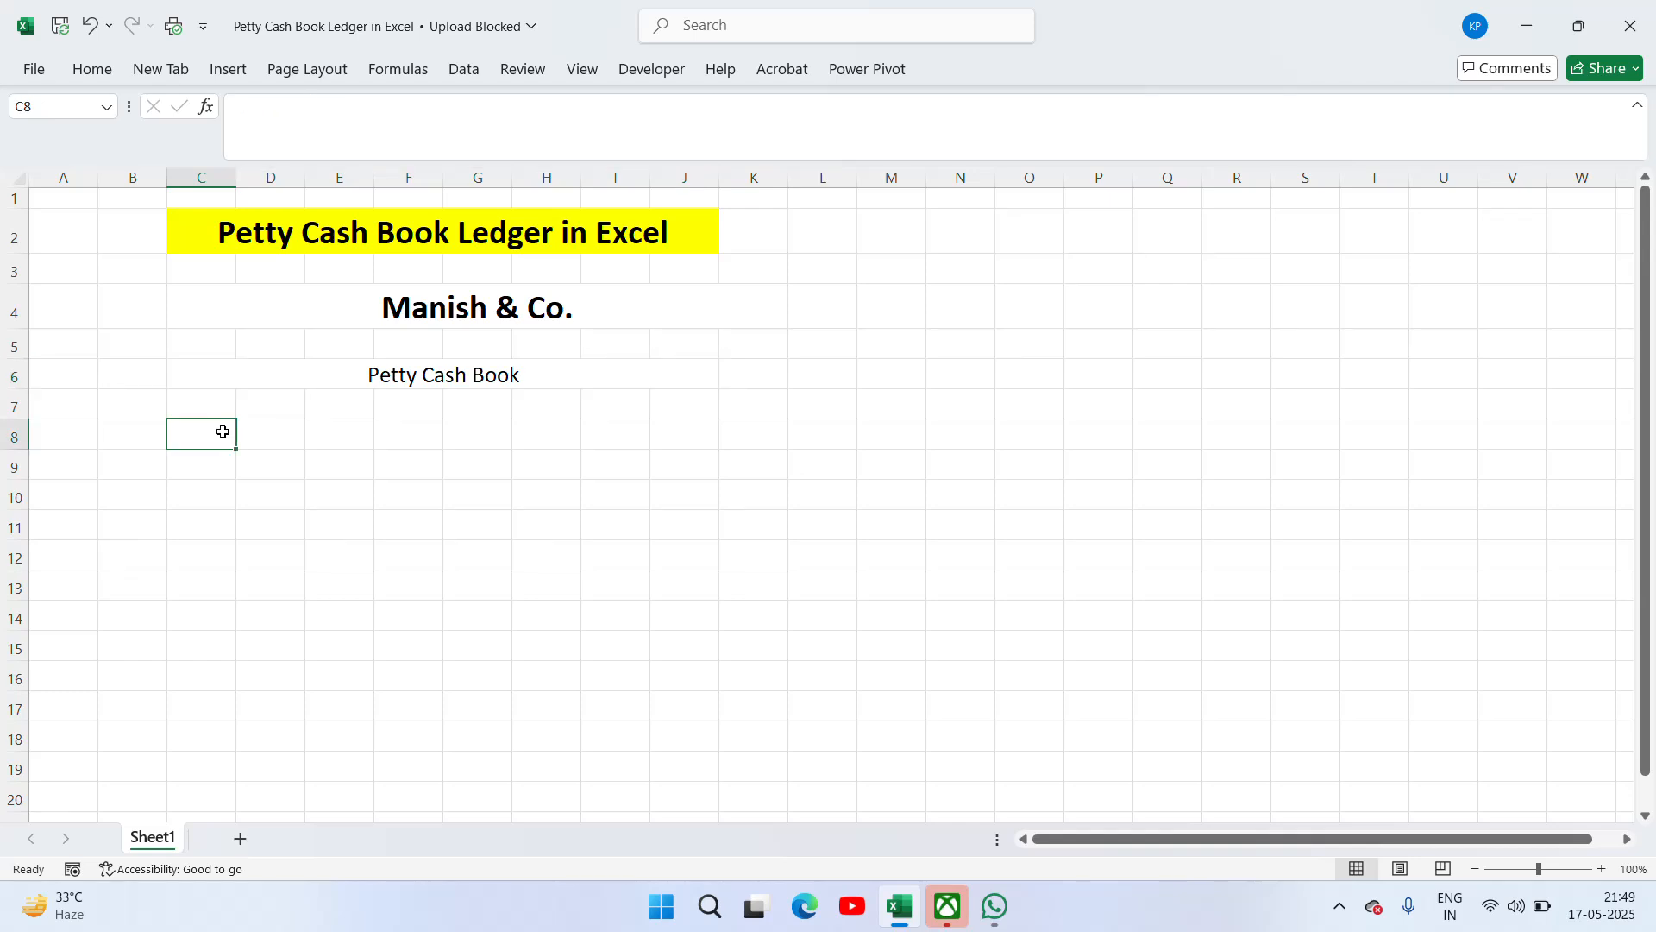
text(Led)
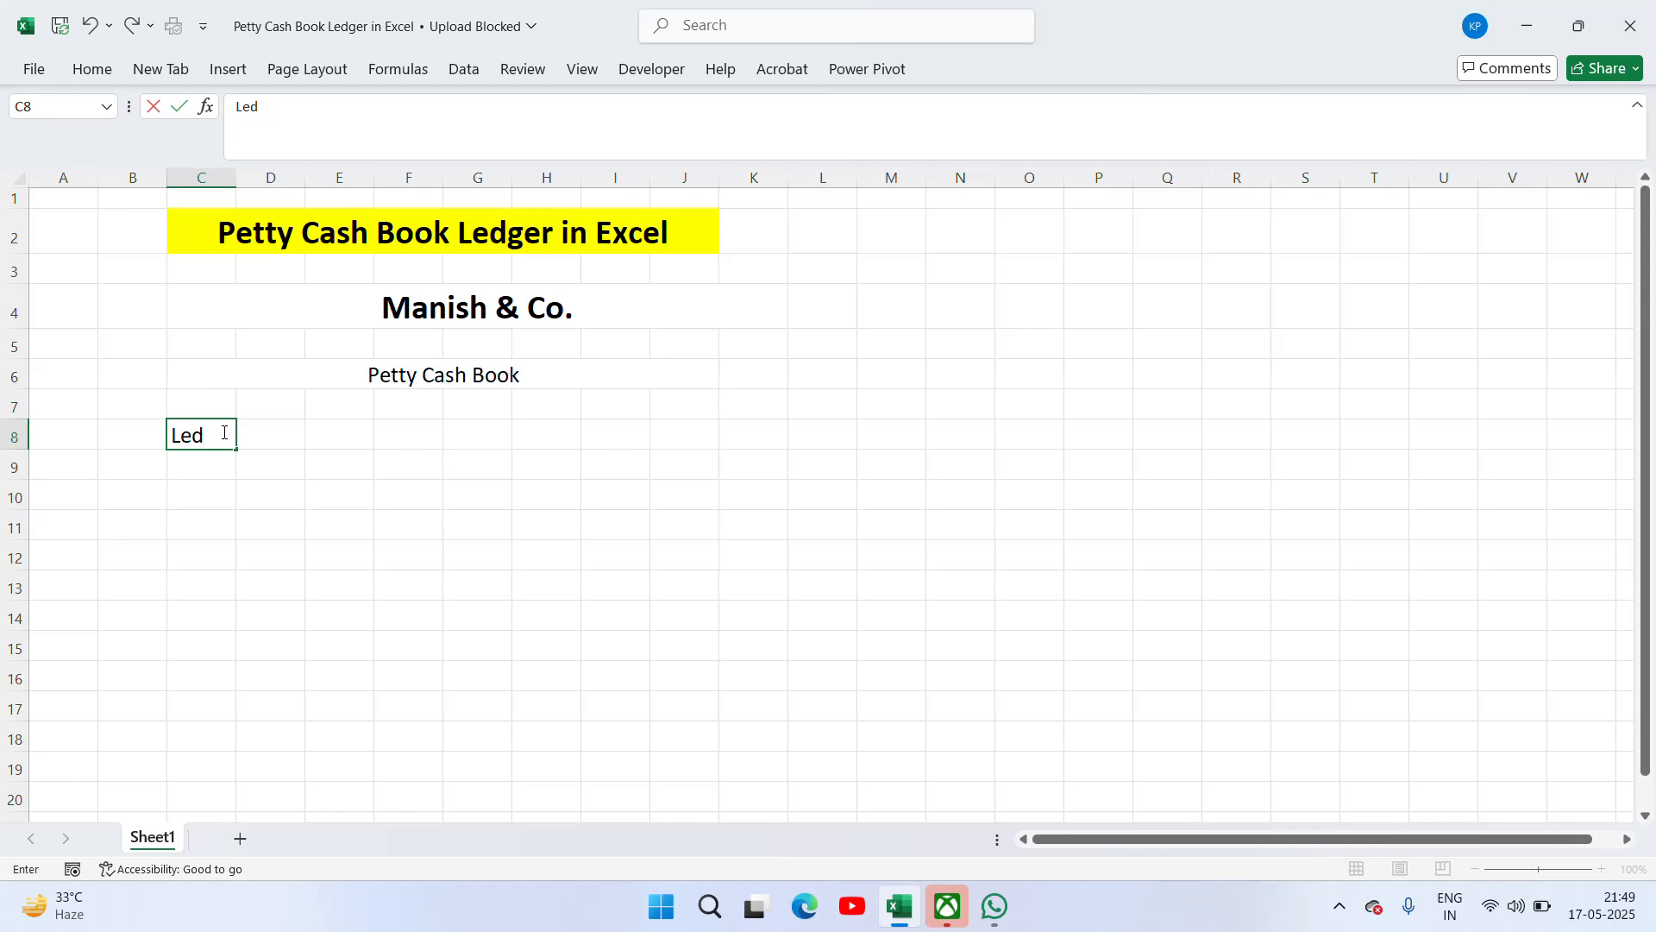
text(ger No:)
key(Return)
key(Up)
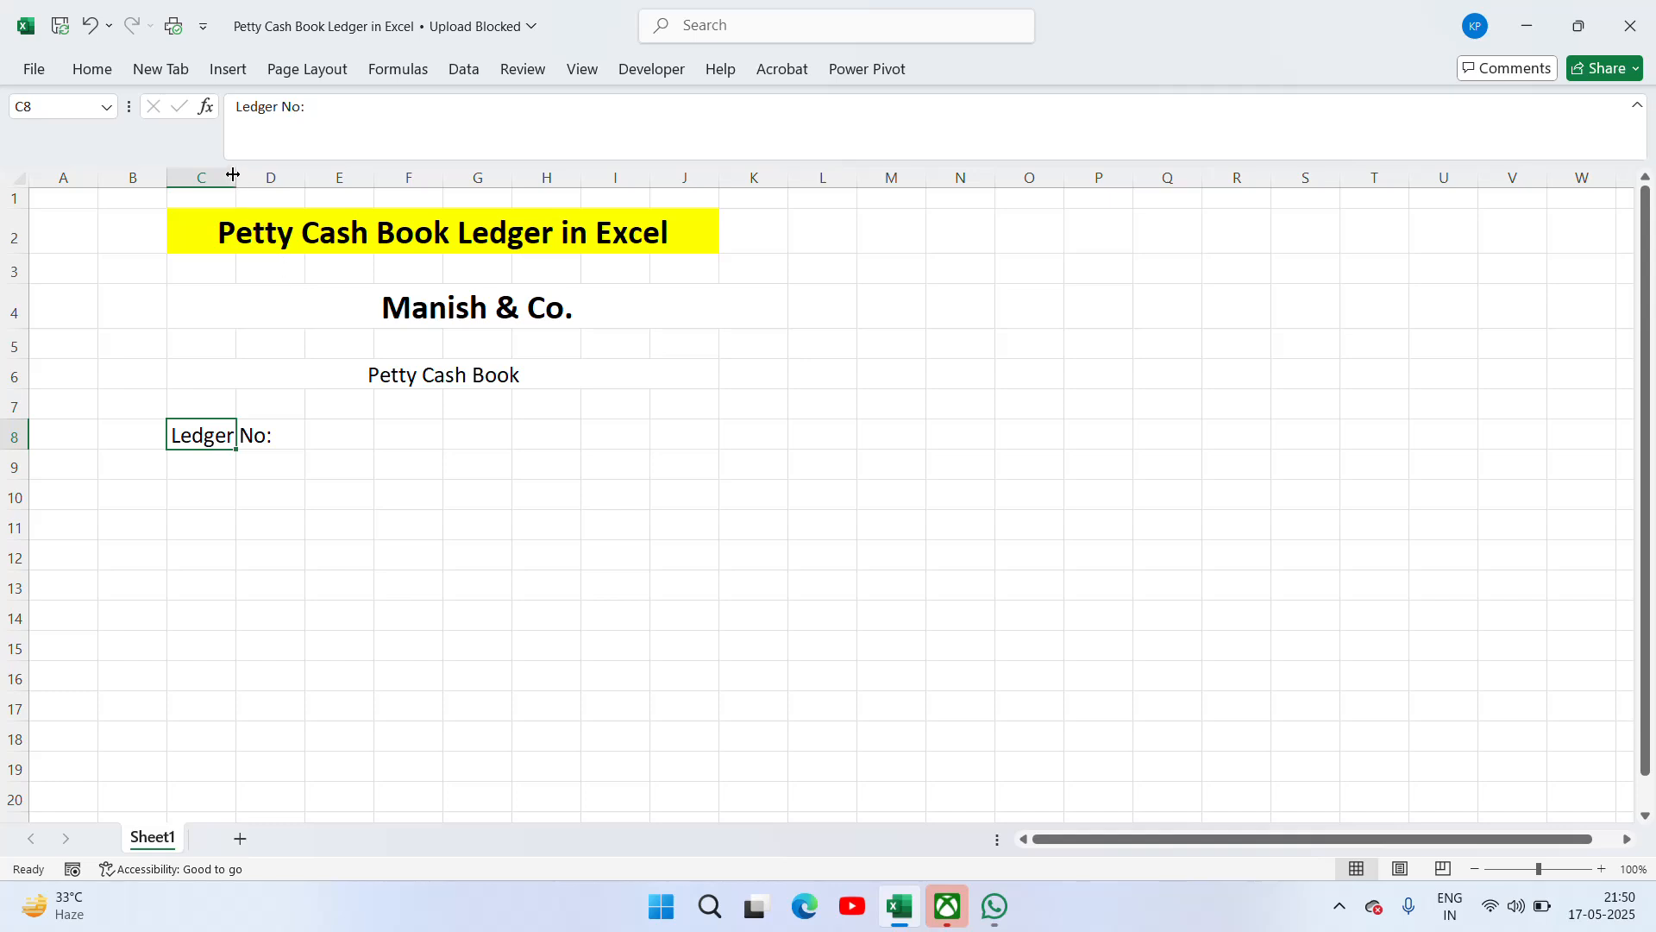
double_click(232, 175)
click(398, 445)
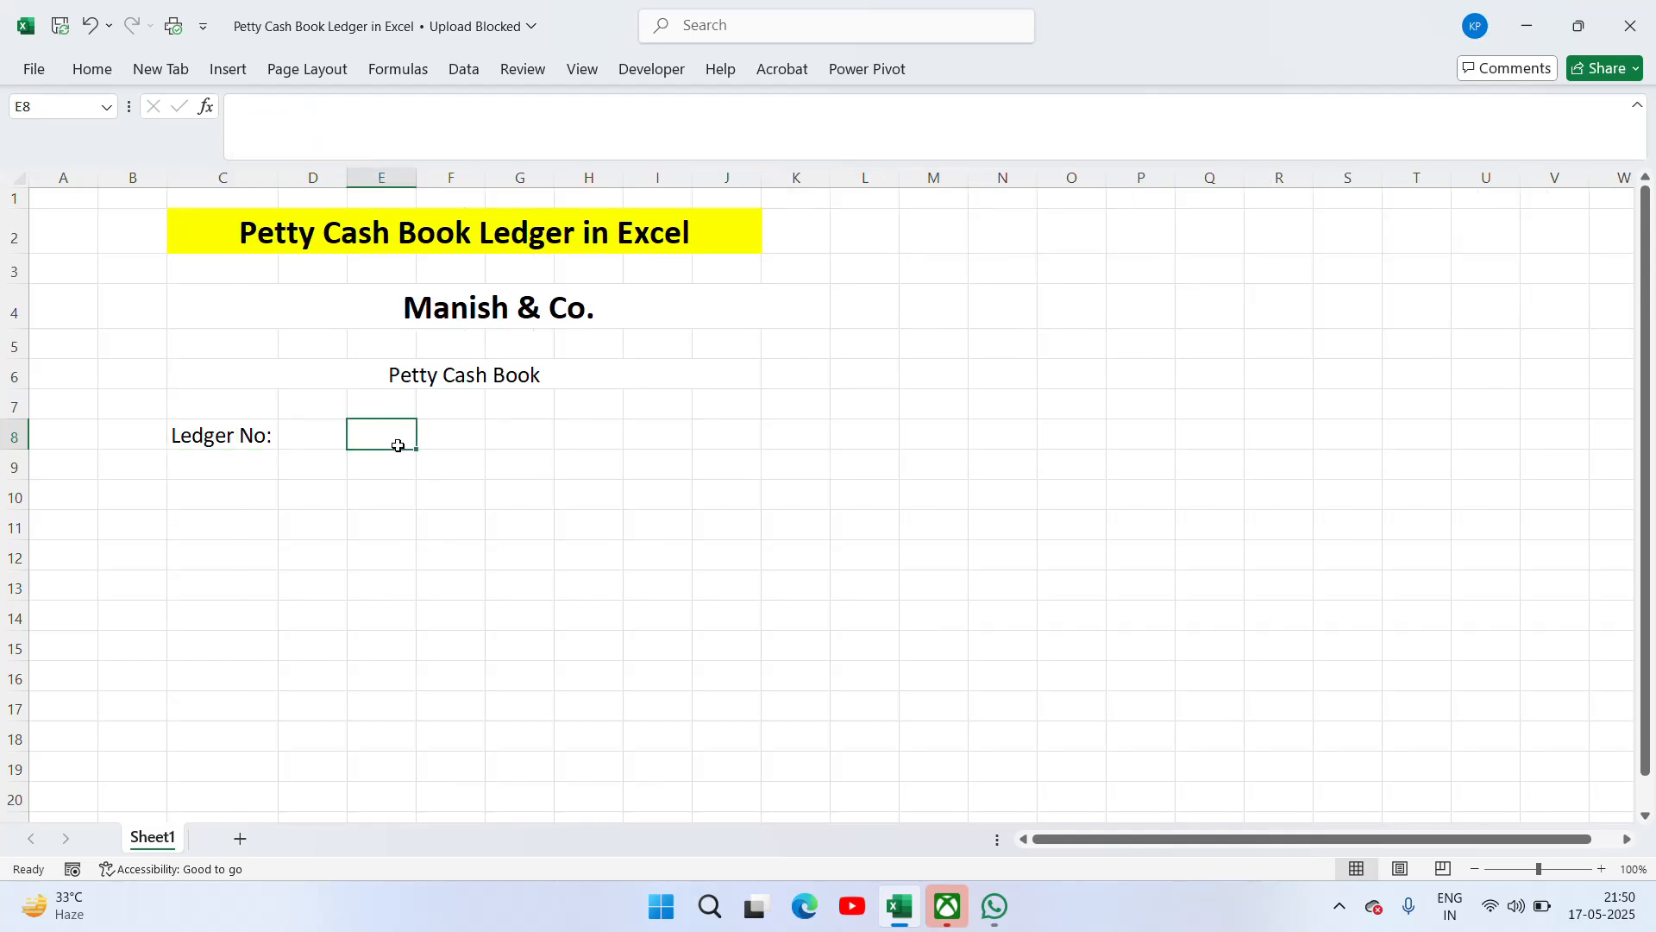
key(Left)
key(Left)
key(Up)
key(Up)
key(Up)
key(Up)
key(Up)
key(Up)
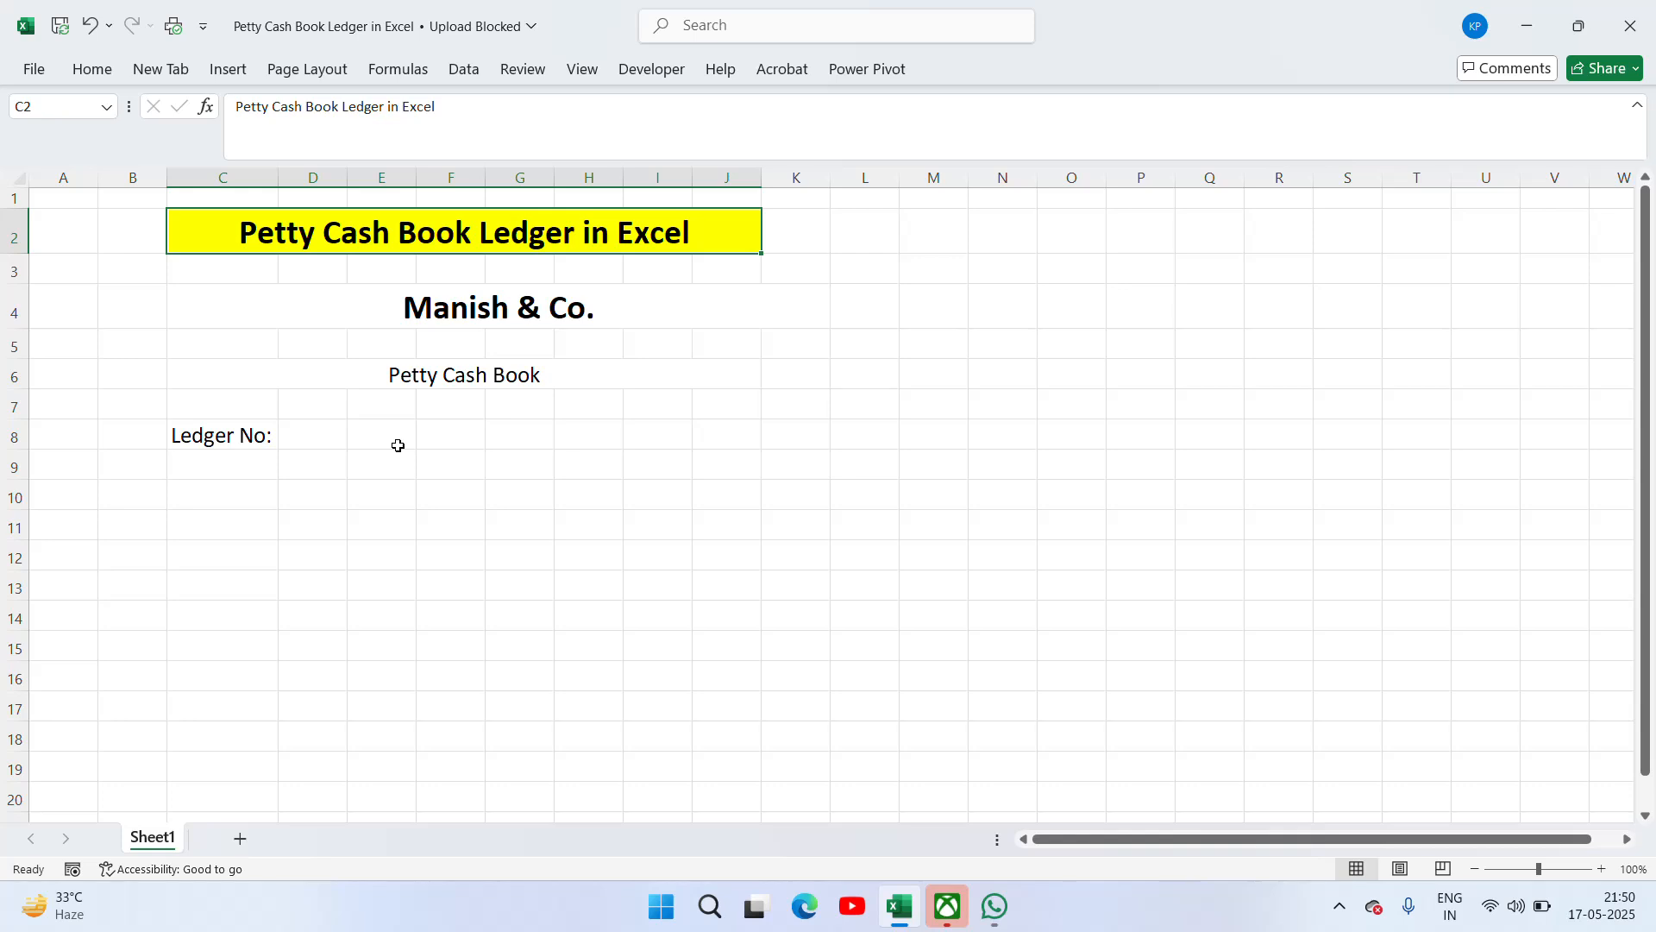
Step: Make the "Ledger No:" label in C8 bold
click(225, 485)
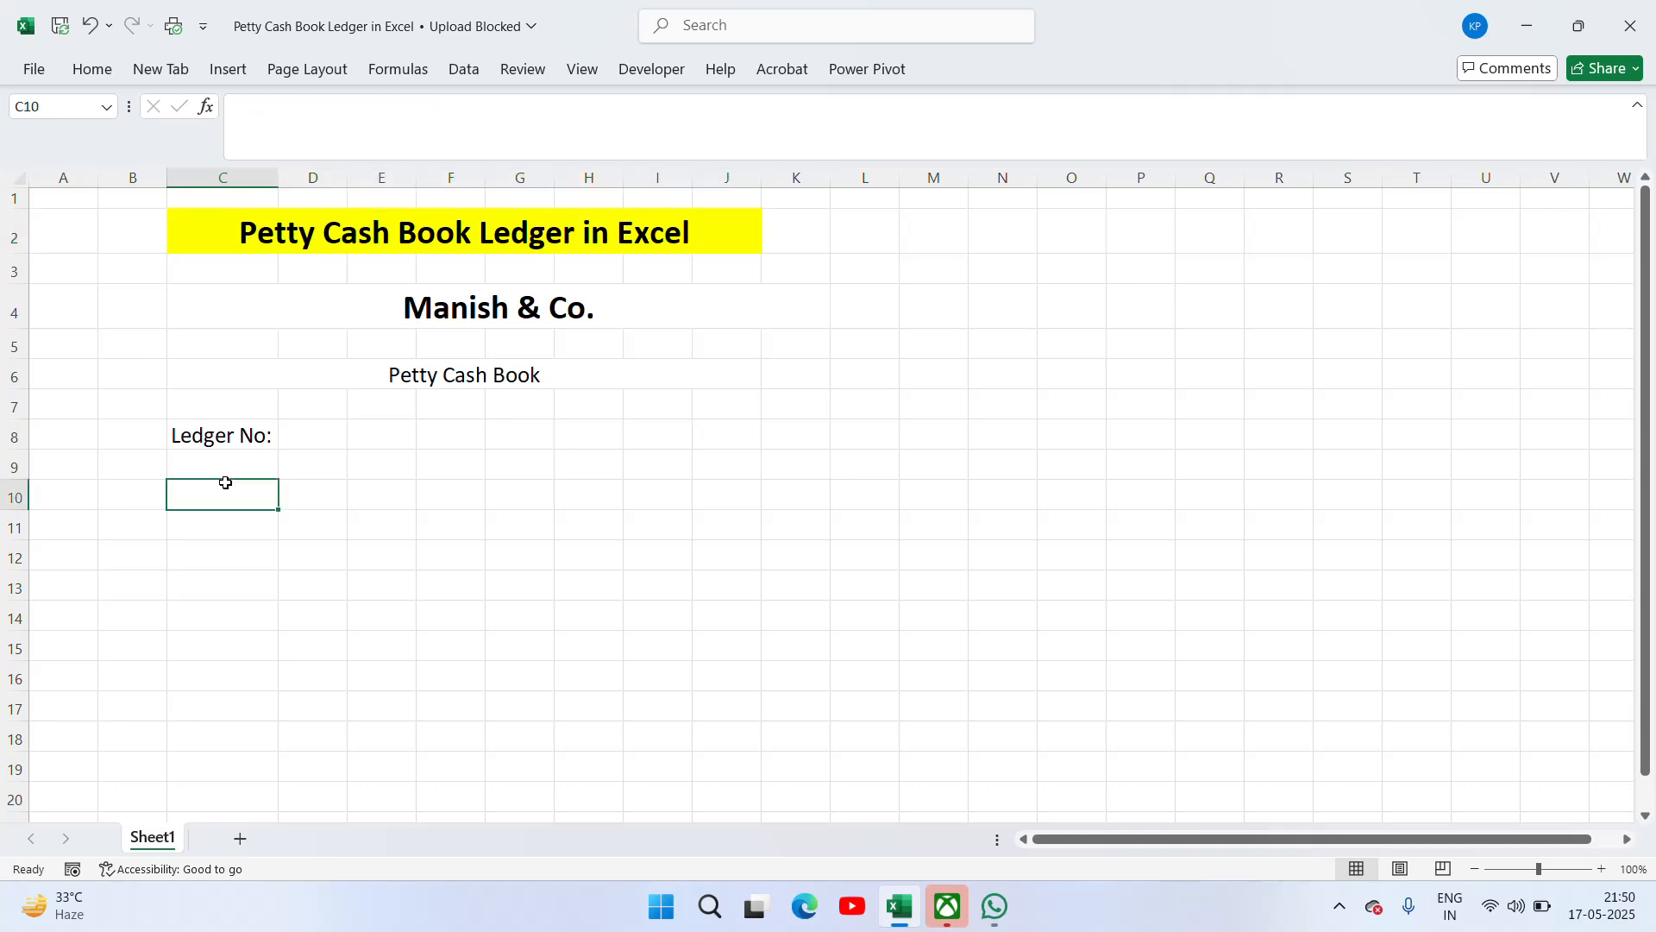
click(233, 440)
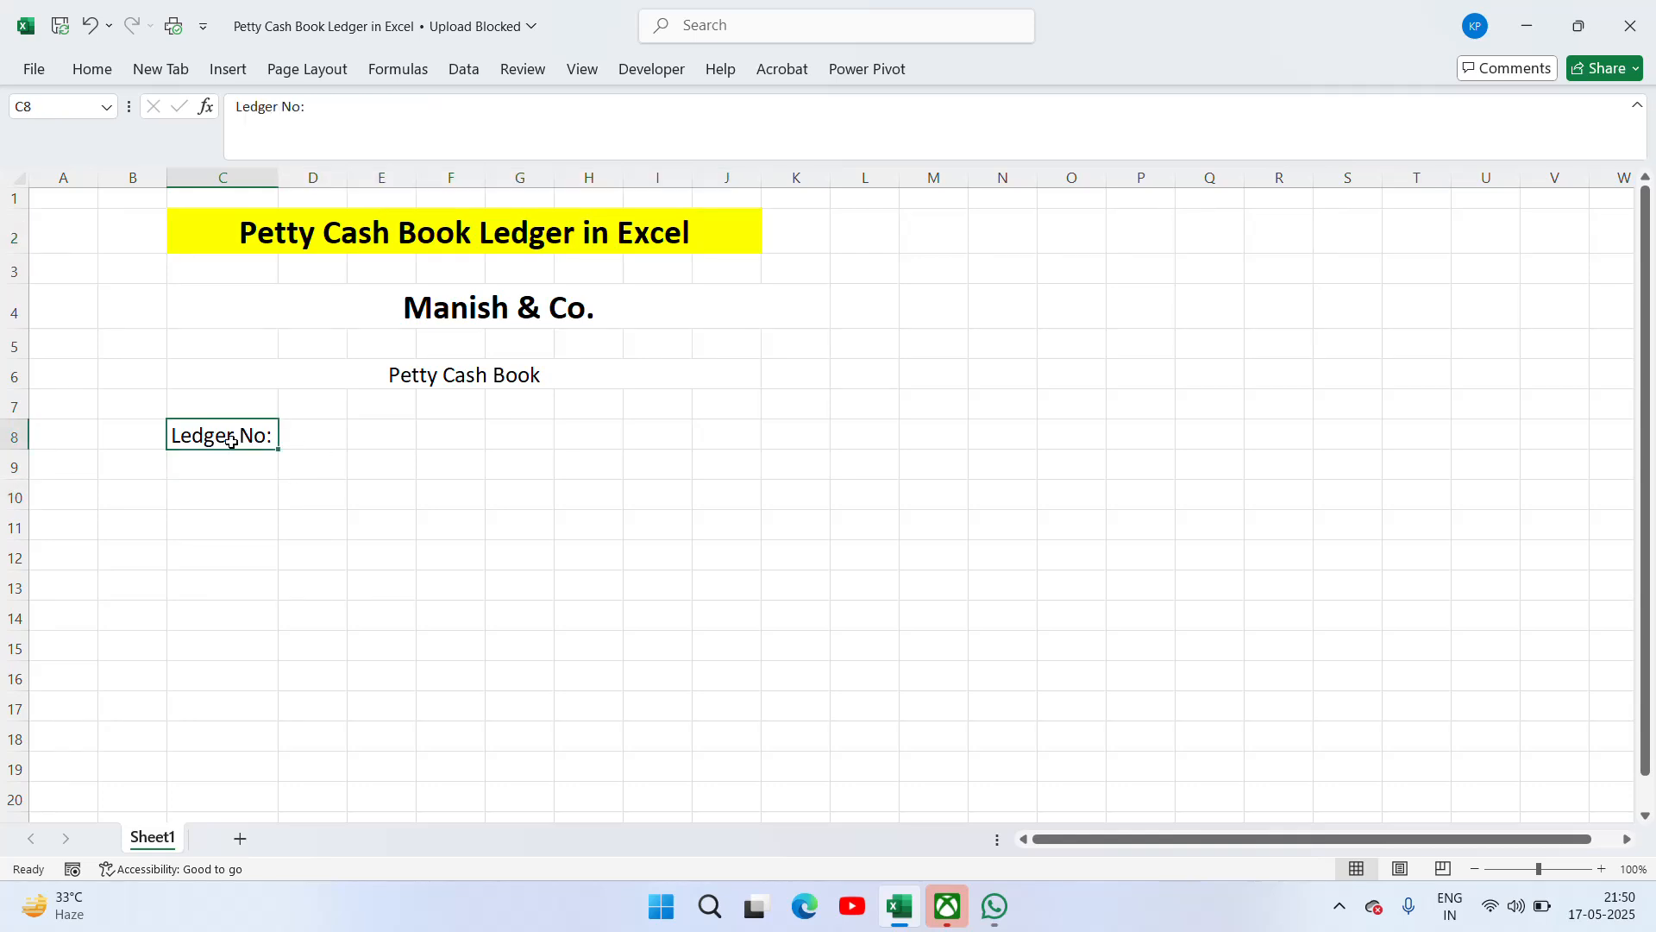
key(ctrl+b)
Step: Enter the column header "Date" in cell C10
key(Down)
key(Down)
key(Down)
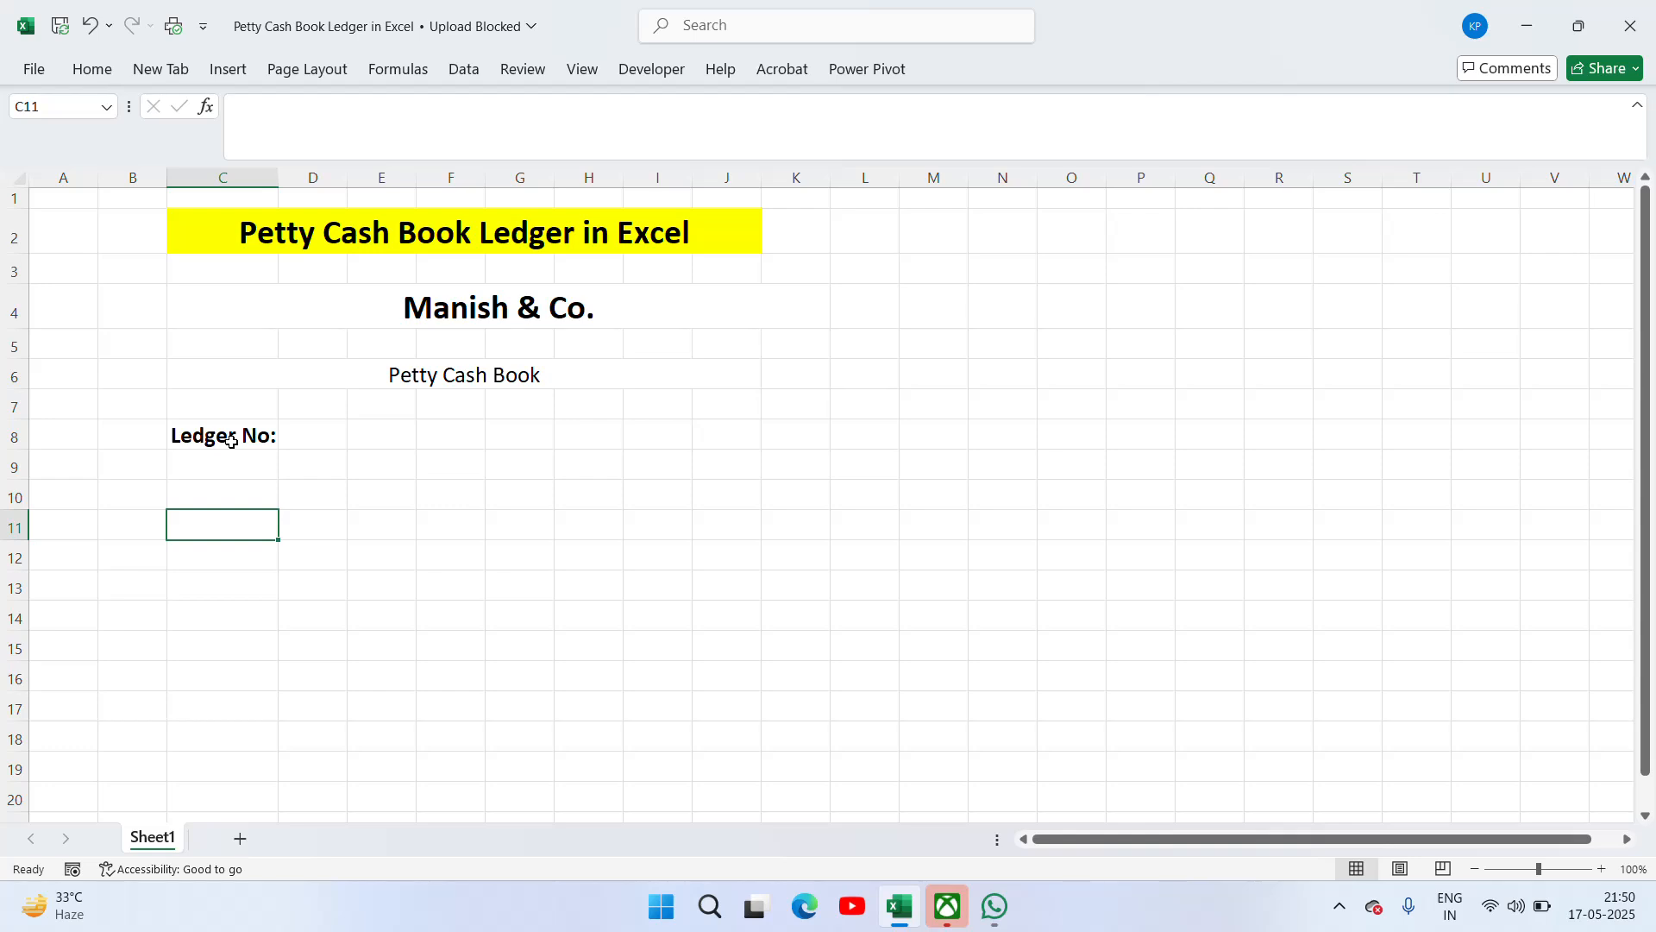
key(Up)
text(Date)
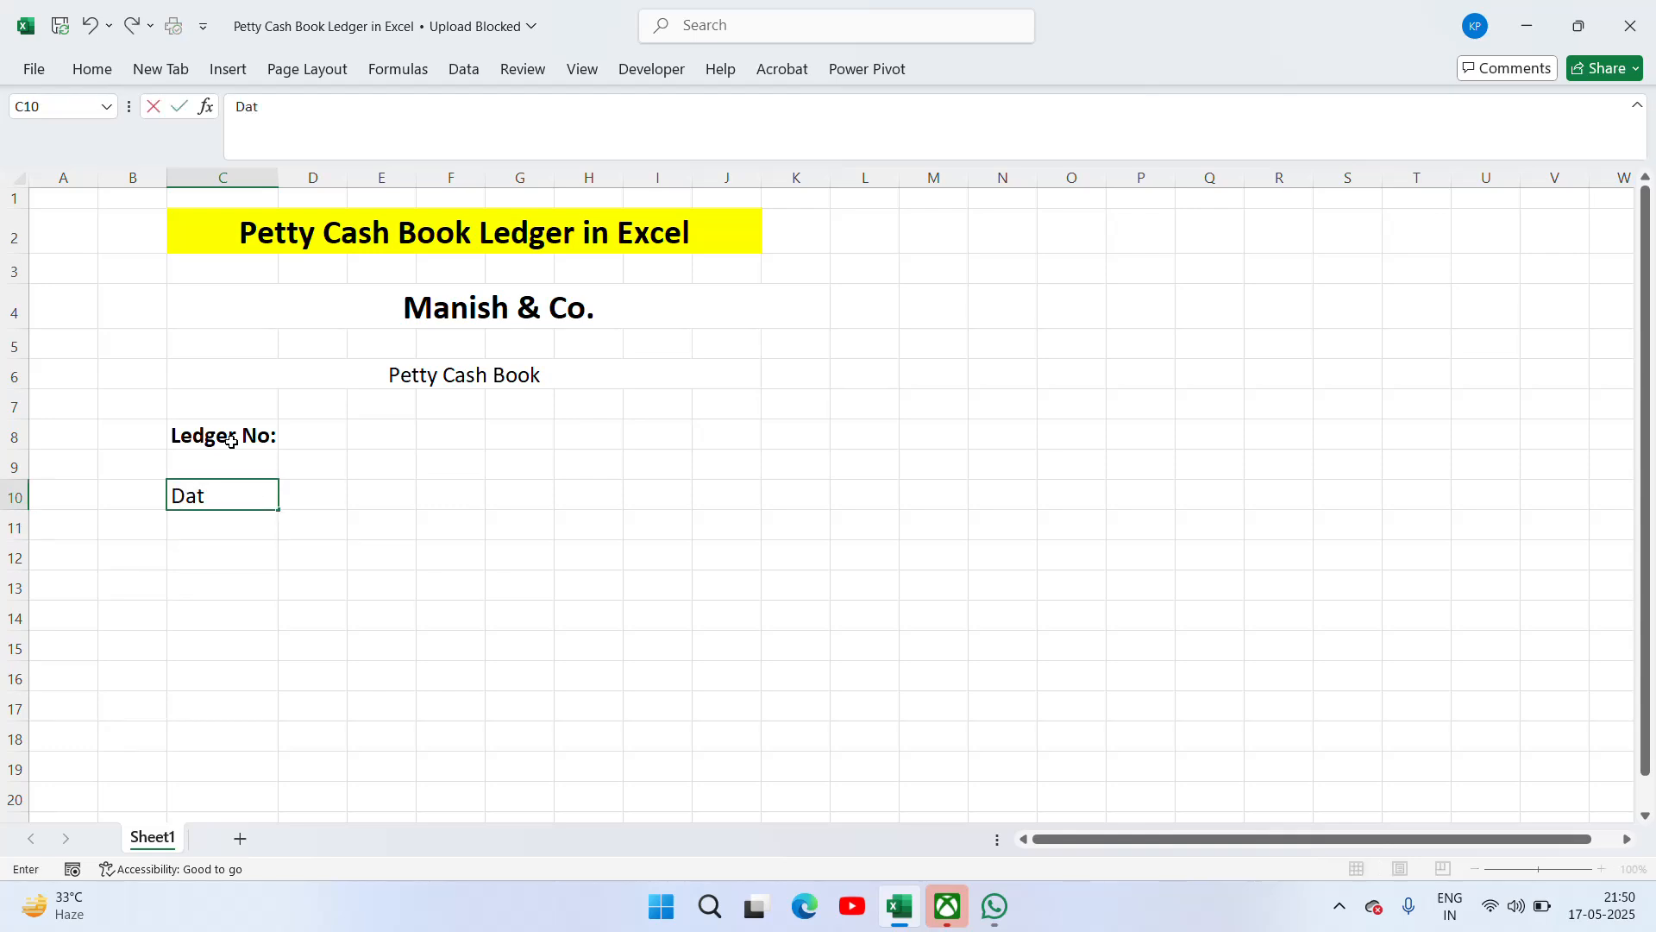
key(Return)
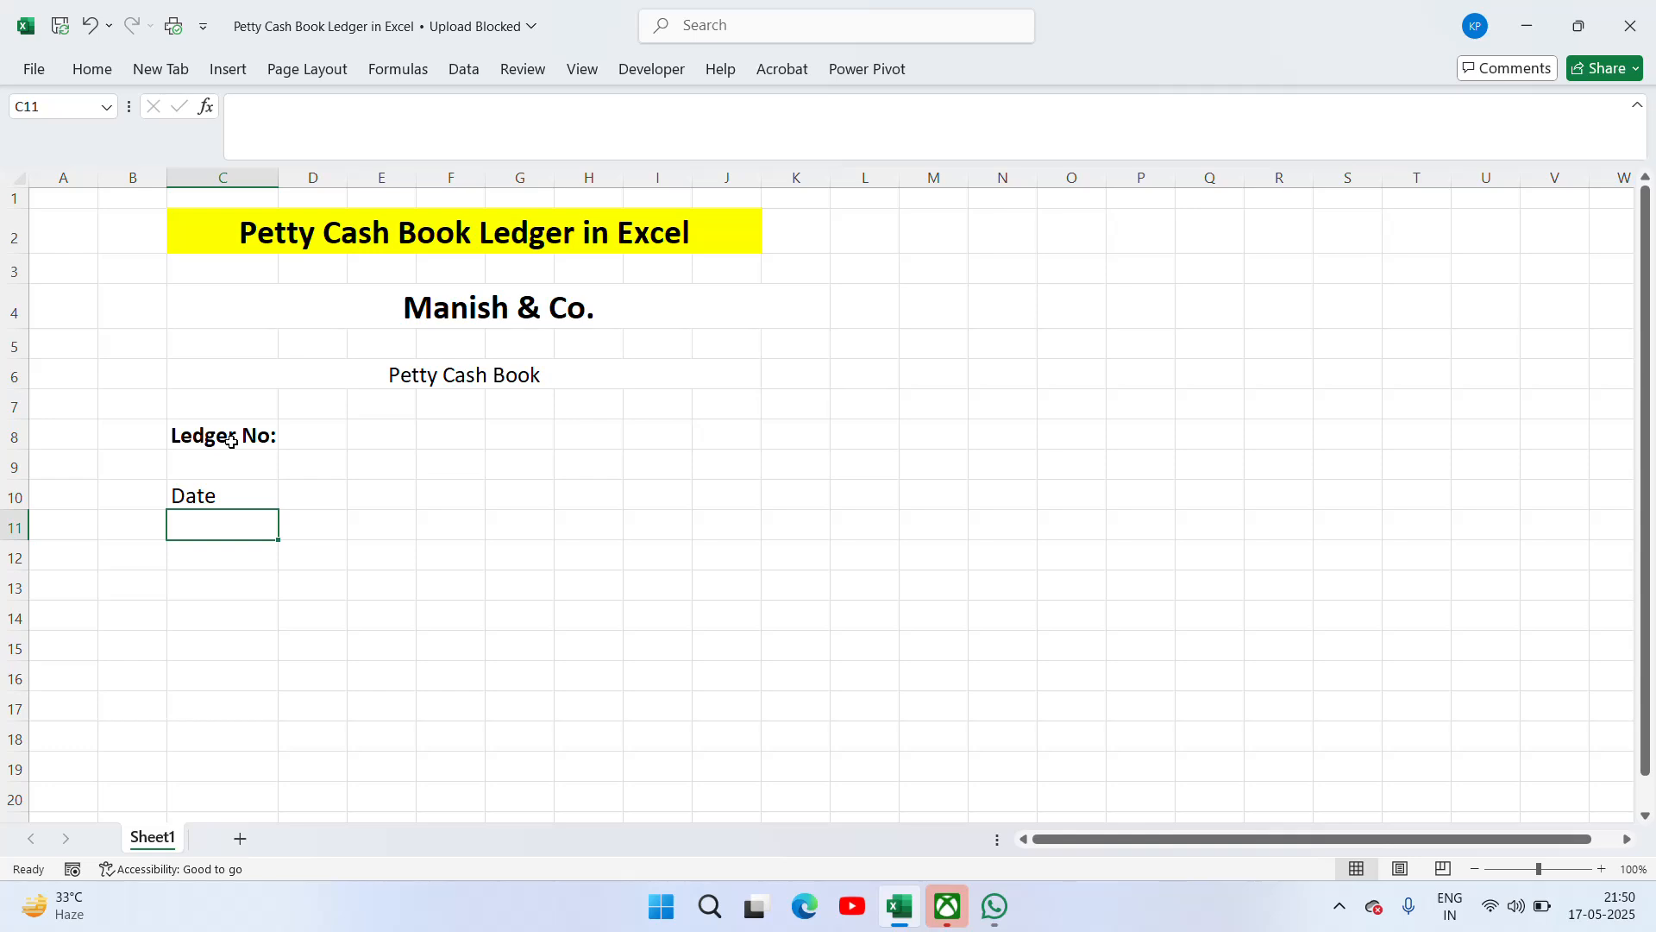
Step: Enter the column header "Descriptions" in cell D10 and autofit column D to it
key(Up)
key(Right)
key(Right)
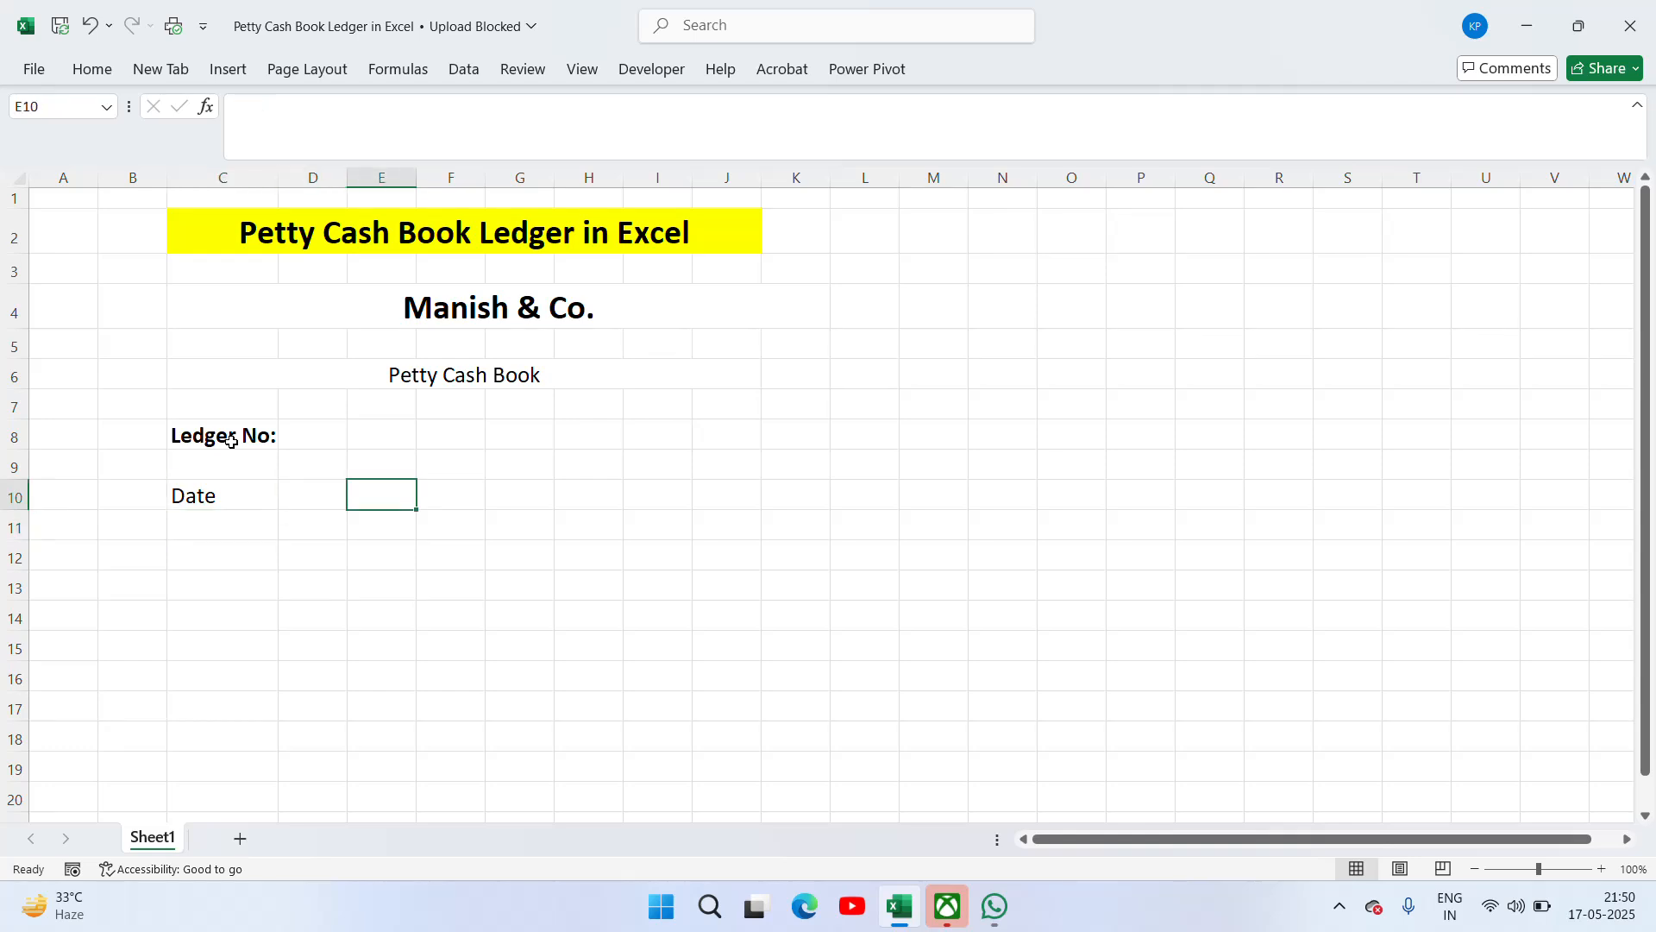
key(Left)
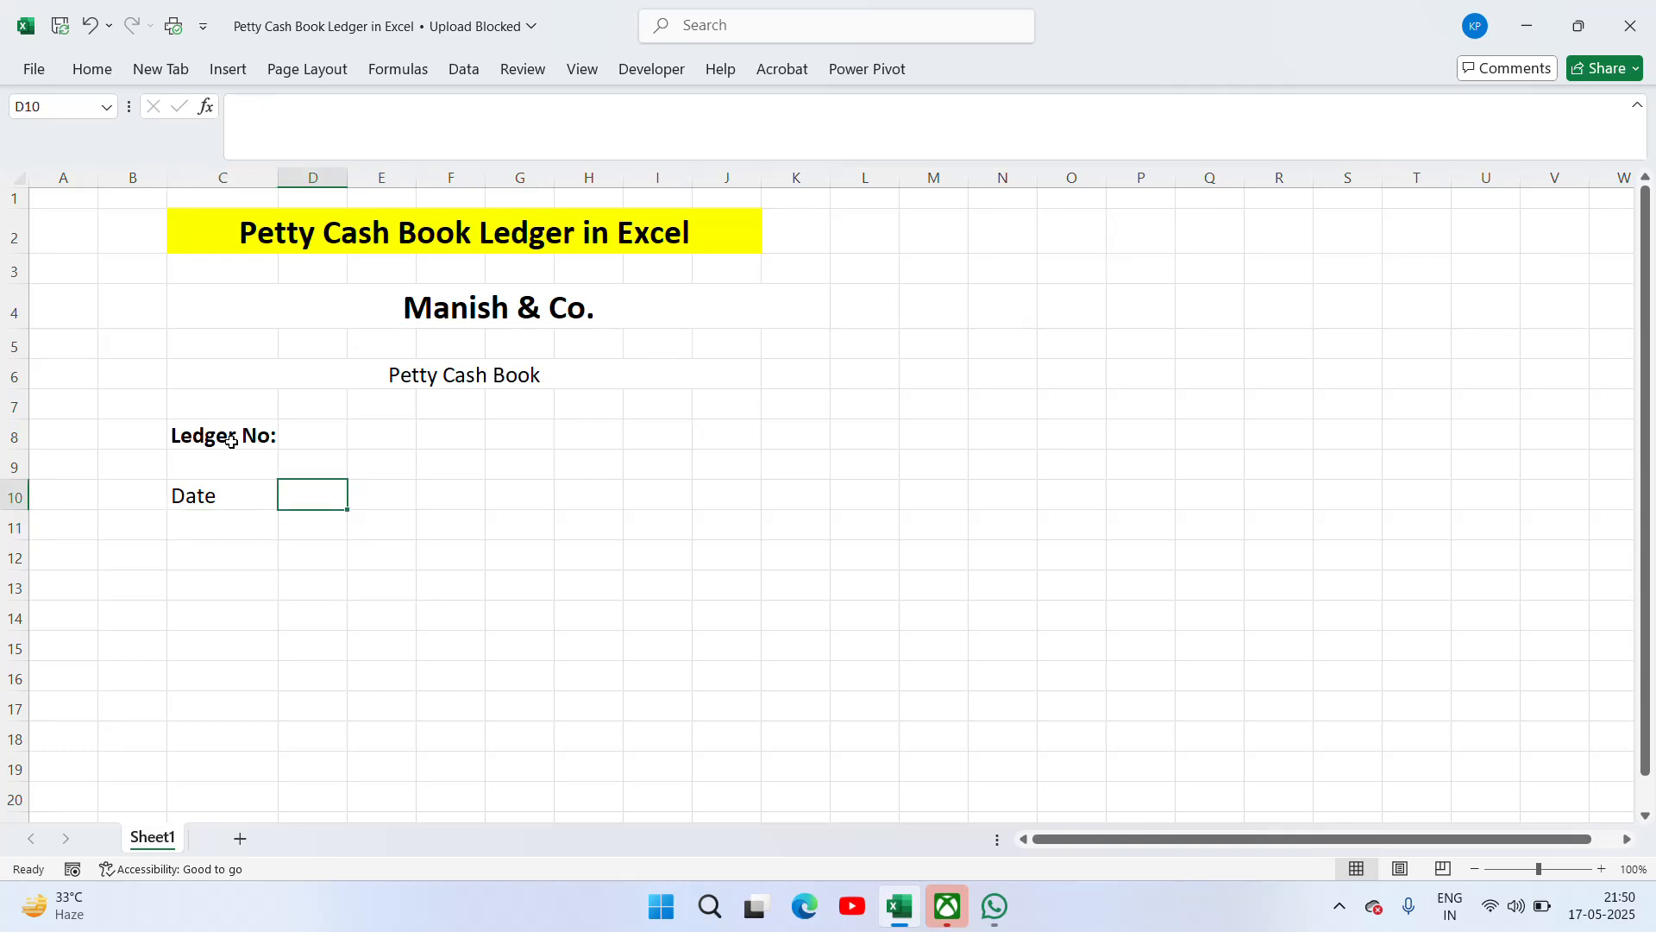
text(Des)
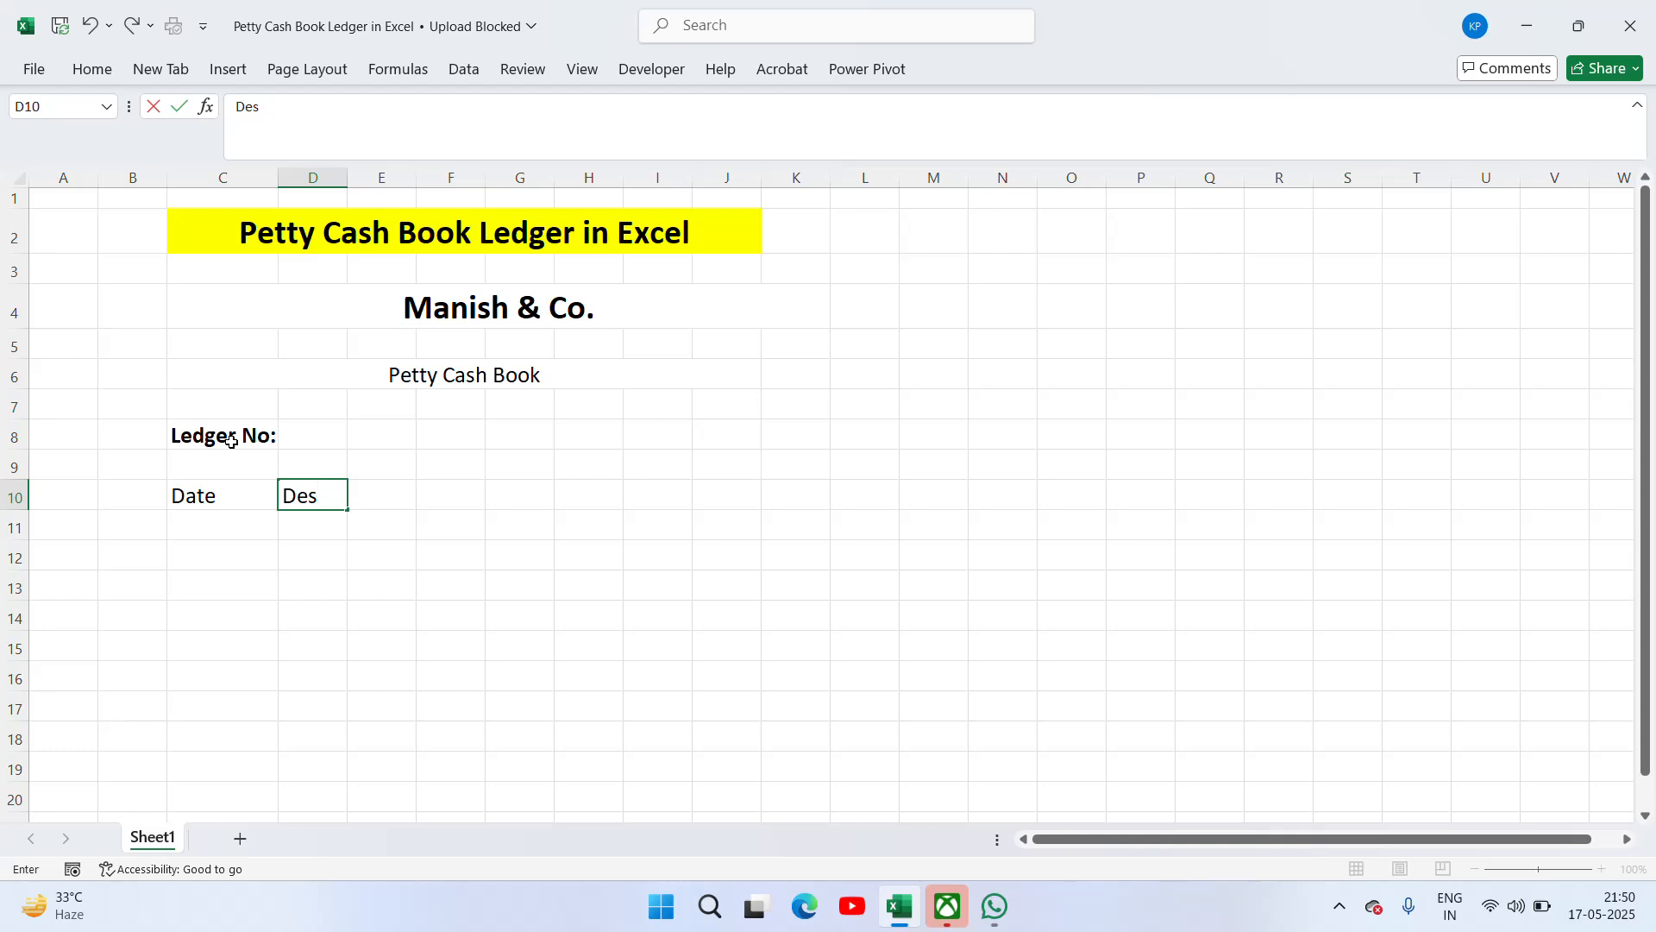
text(cript)
text(ion)
text(s)
key(Return)
key(Up)
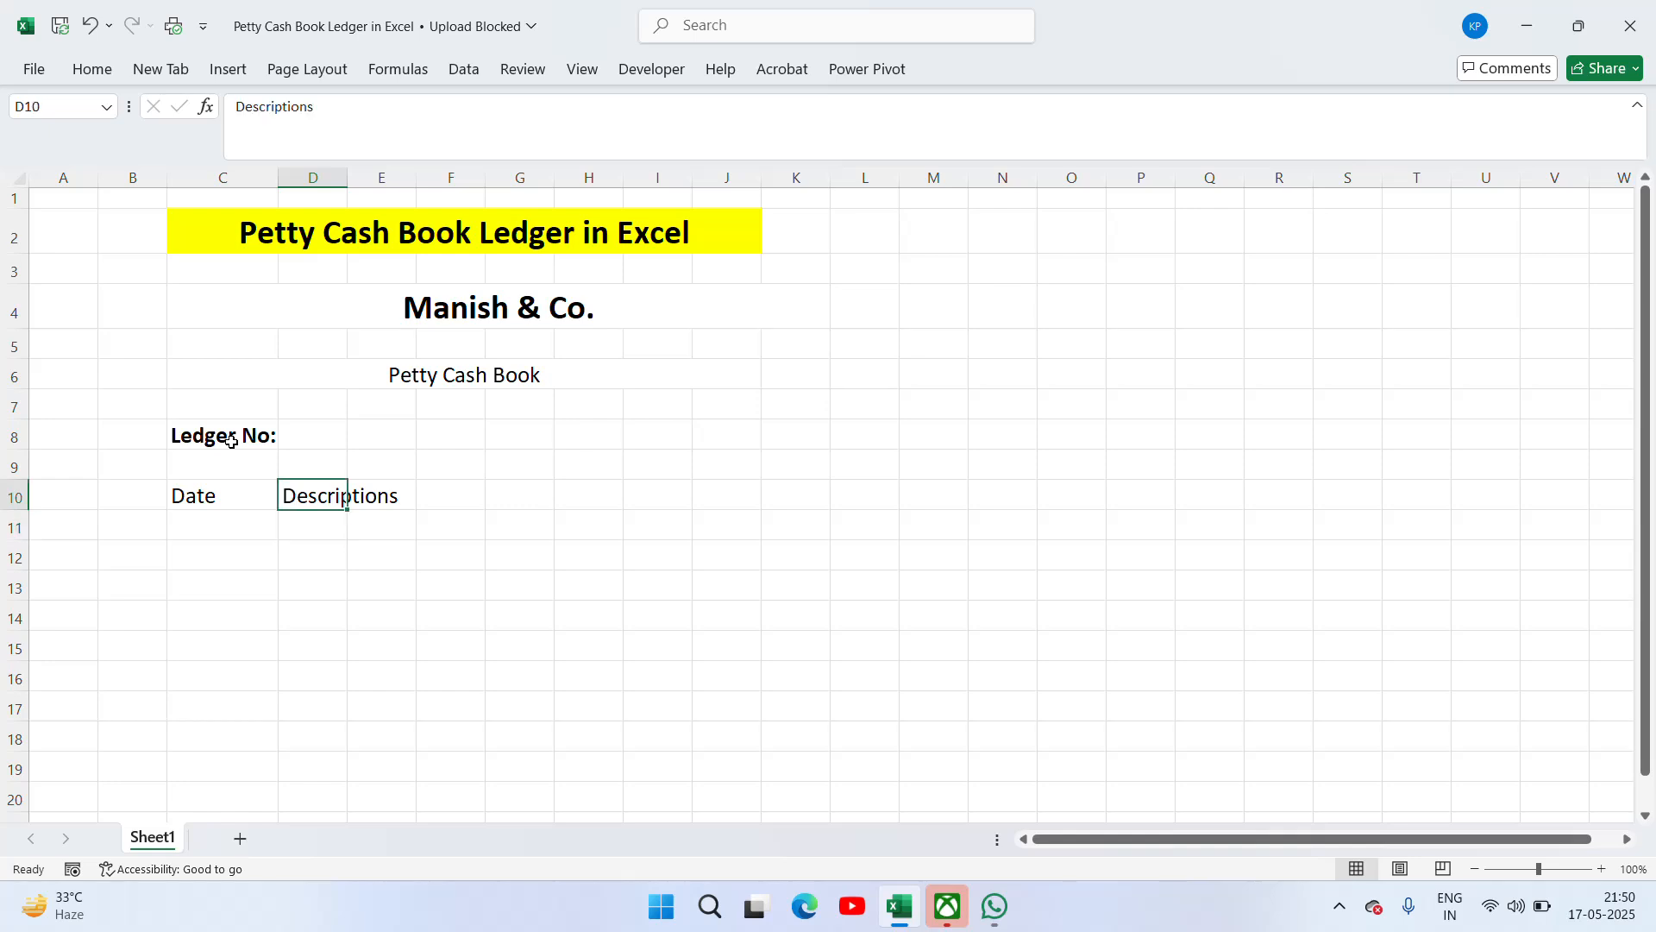
double_click(354, 175)
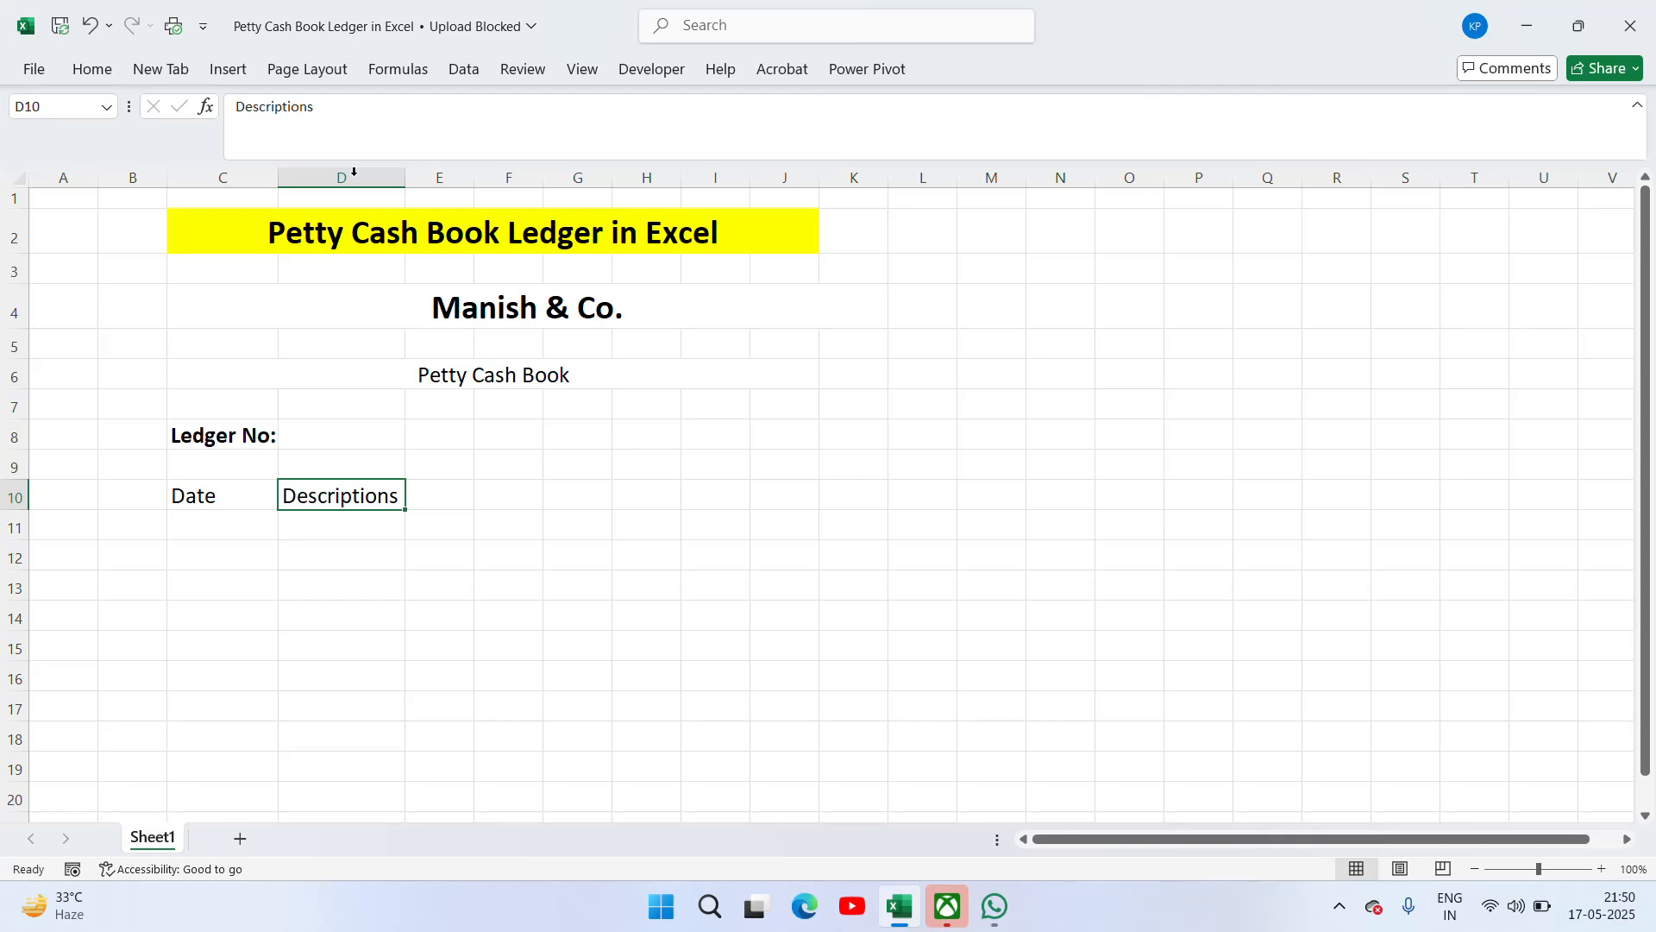
Step: Enter the column header "Amount" in cell E10
key(Tab)
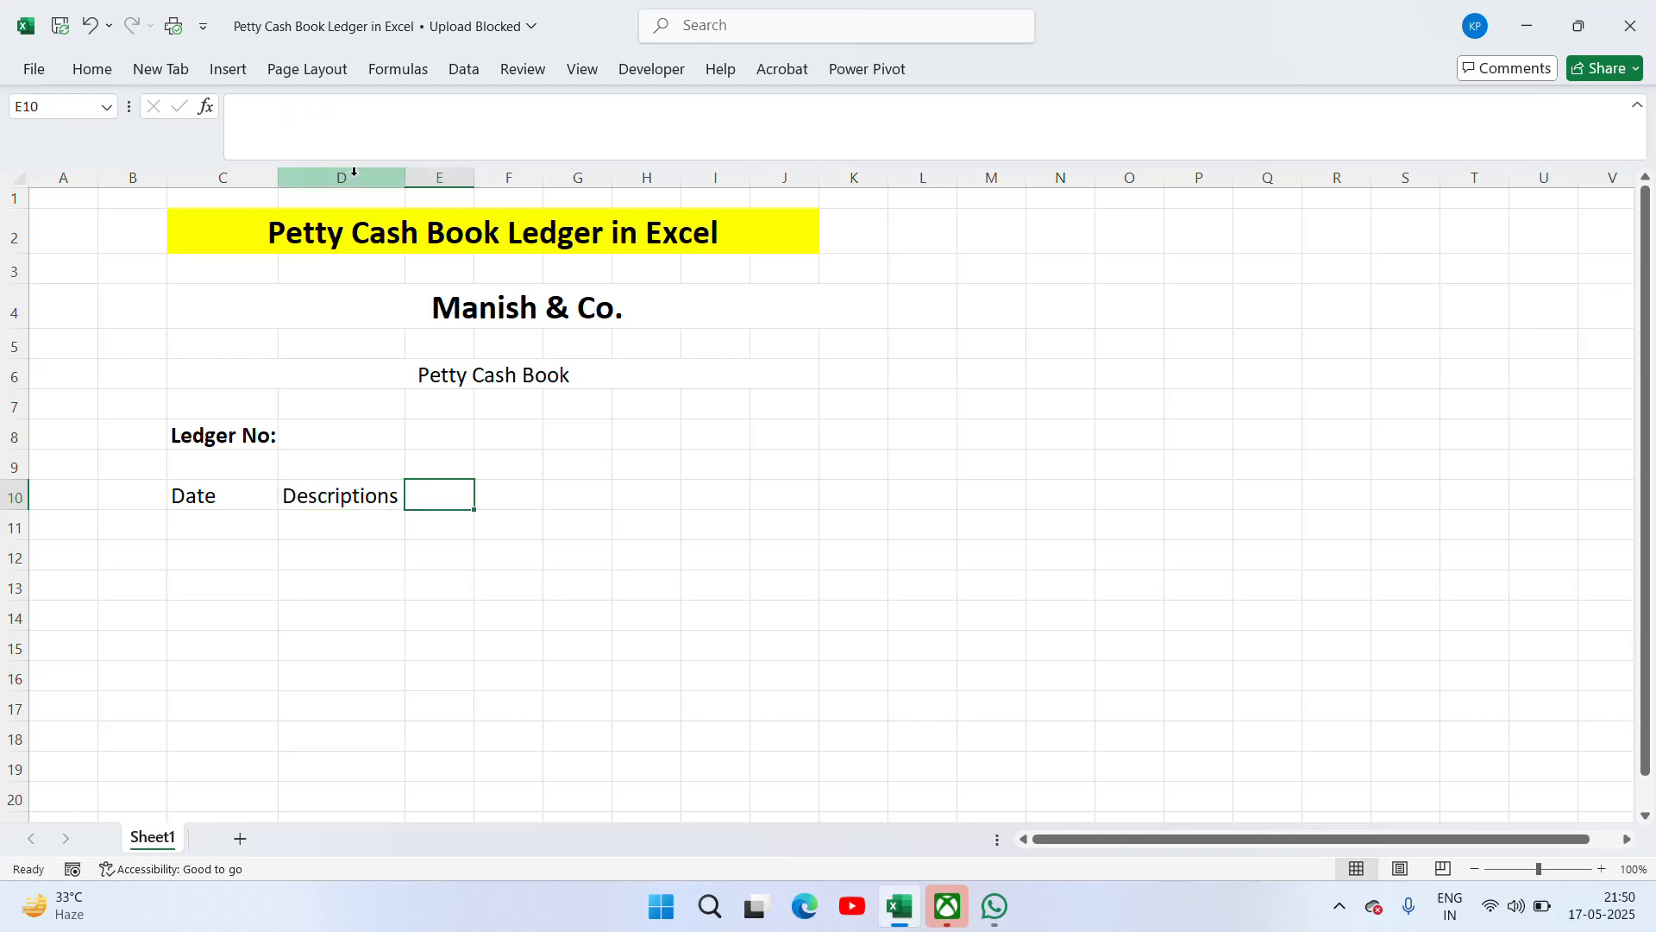
text(Amount)
key(Return)
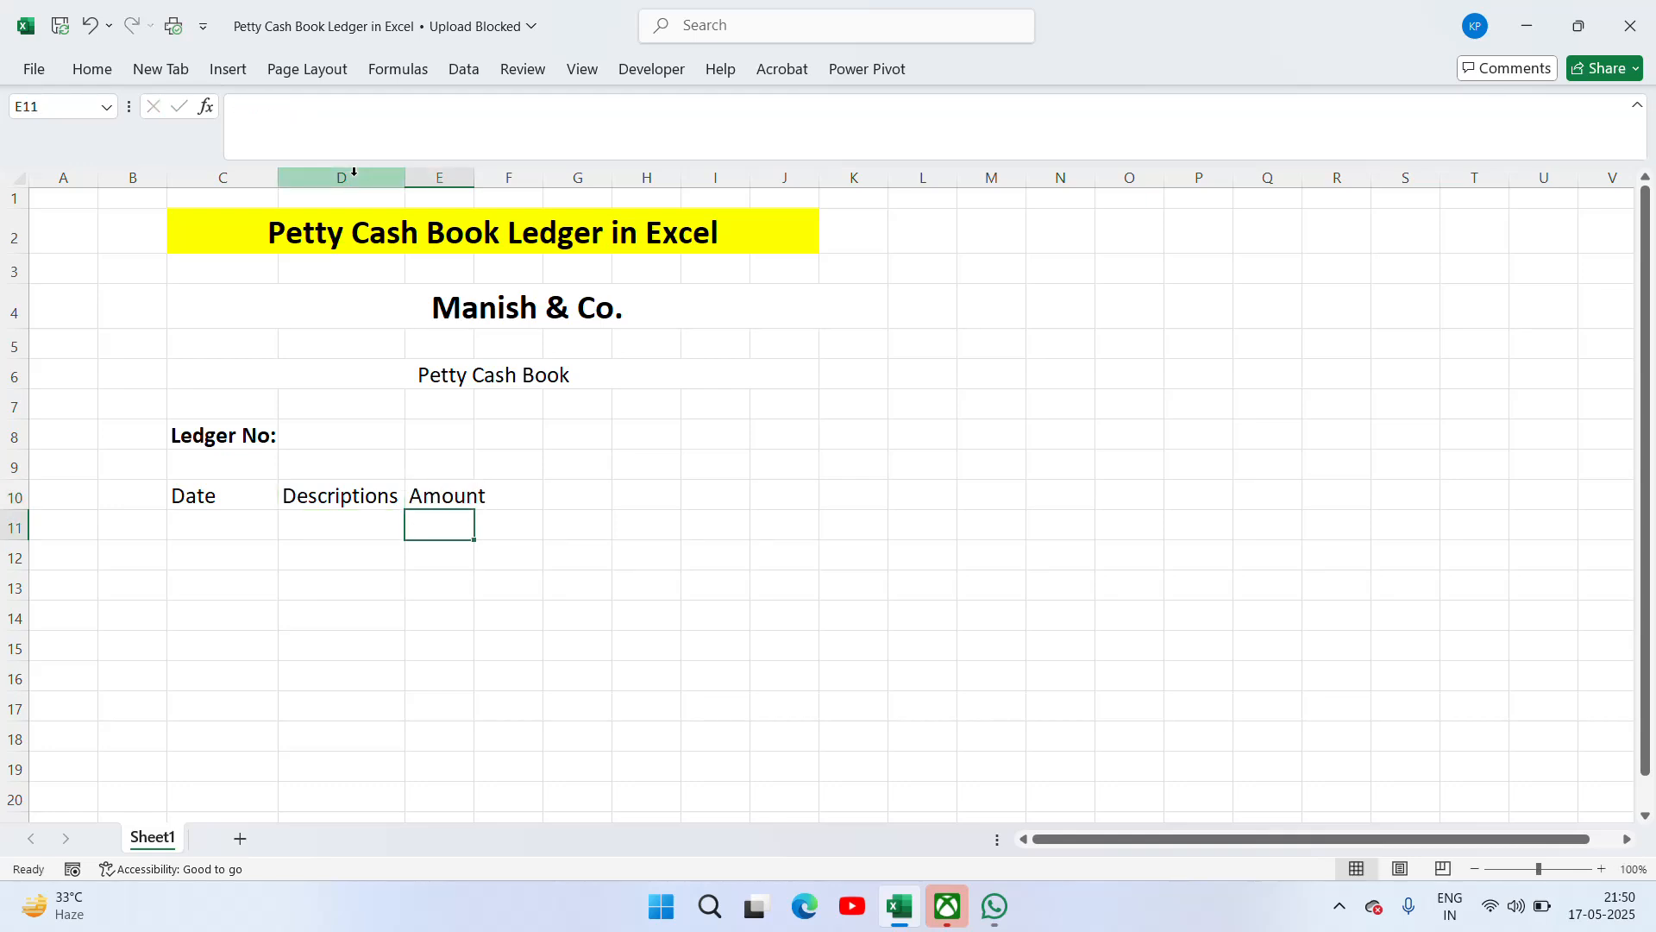
key(Left)
key(Left)
key(Left)
key(Left)
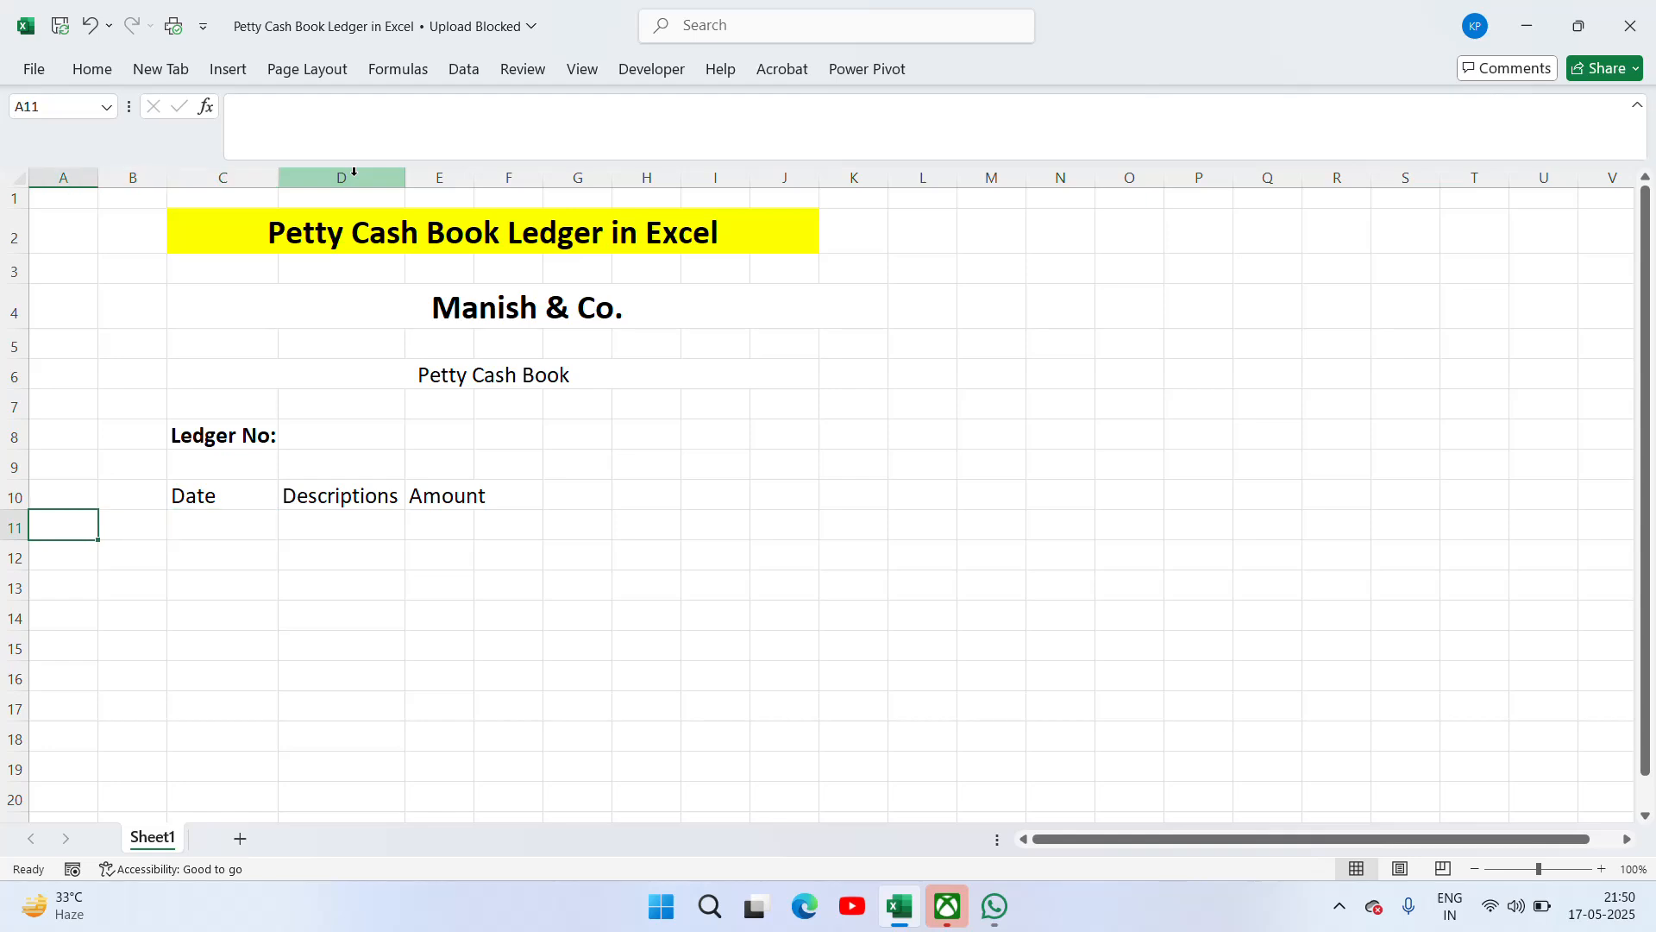
key(Right)
key(Right)
key(Right)
key(Right)
key(Right)
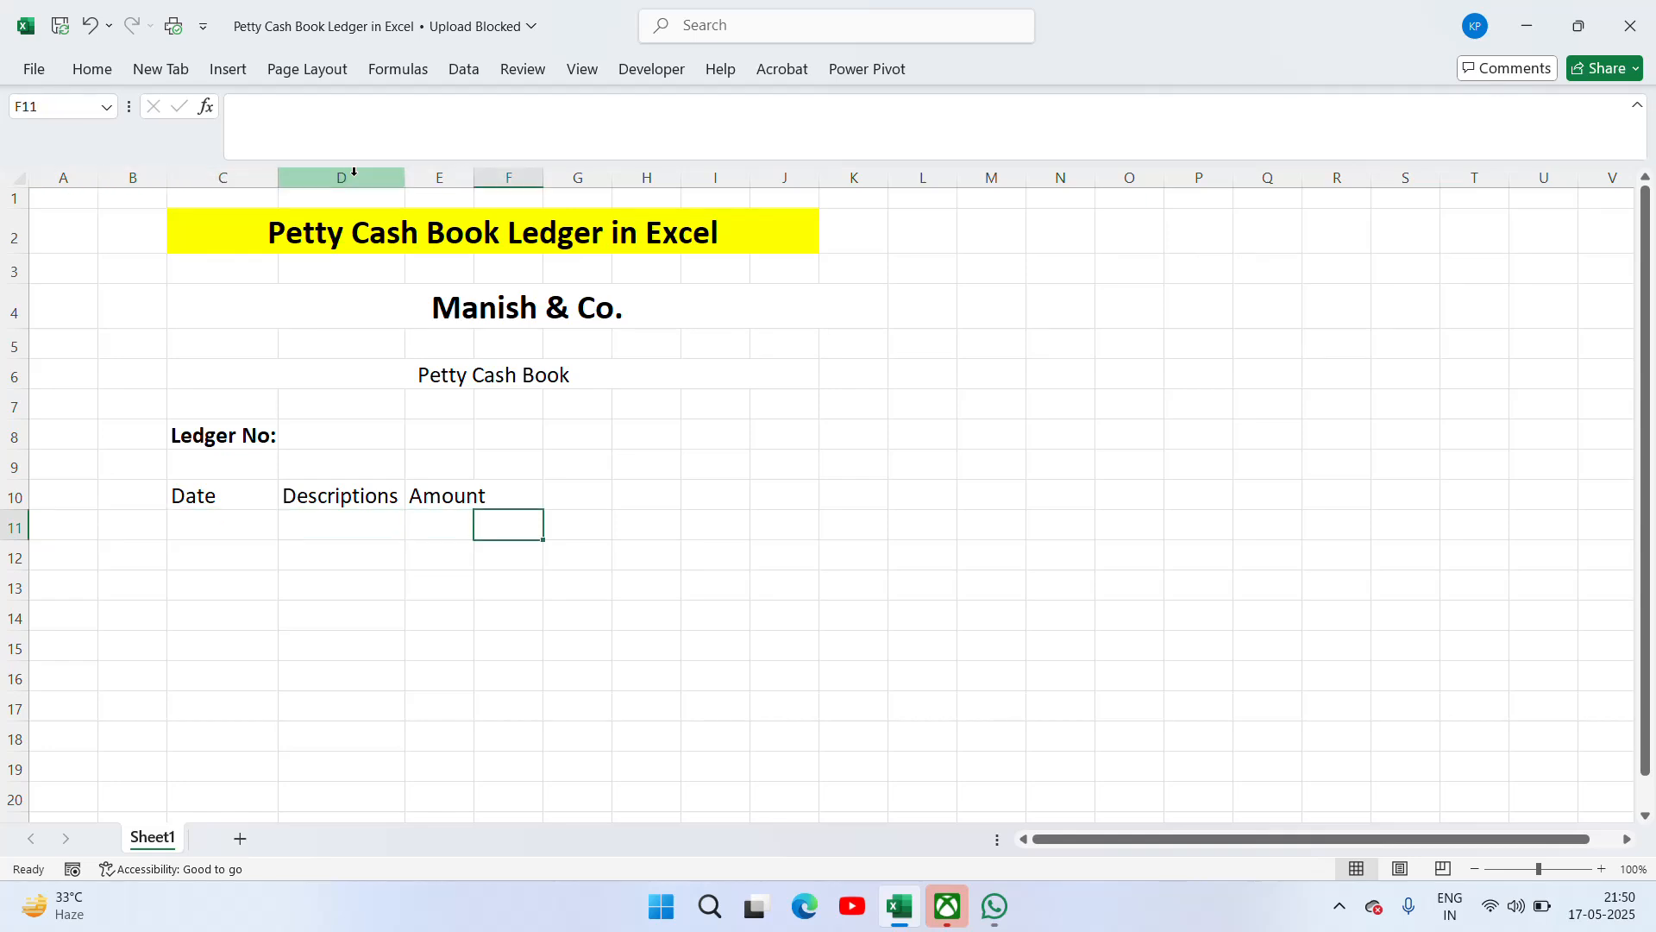
key(Left)
key(Left)
key(Left)
key(Up)
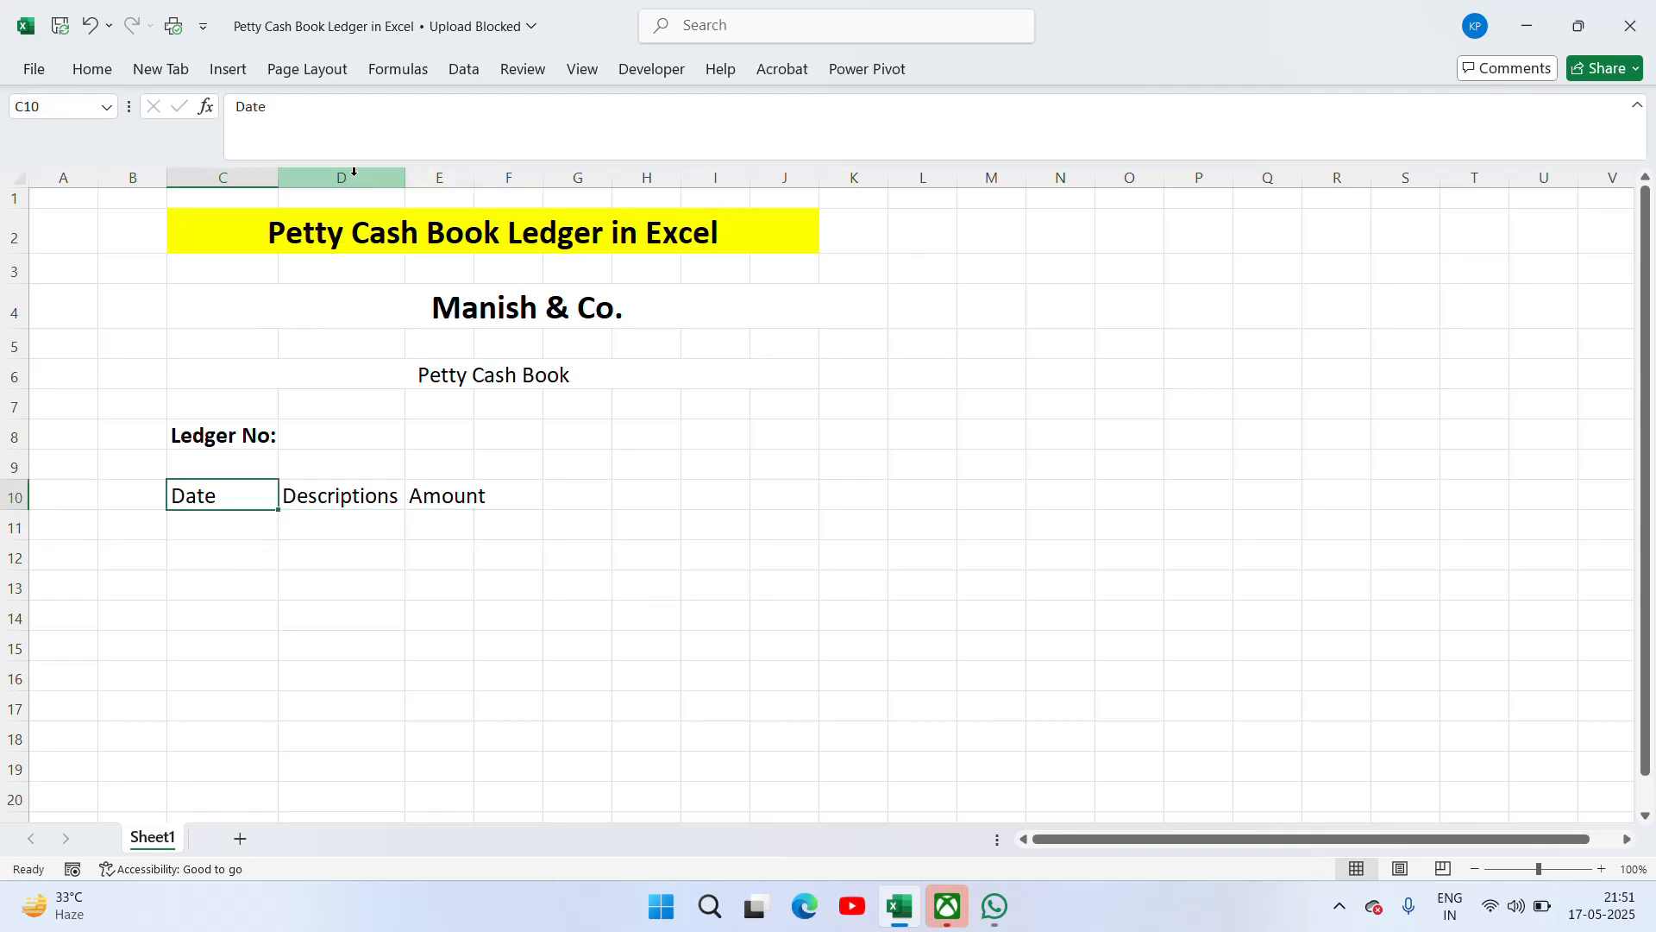
Step: Autofit column E to the width of the "Amount" header
key(Right)
key(Right)
key(Right)
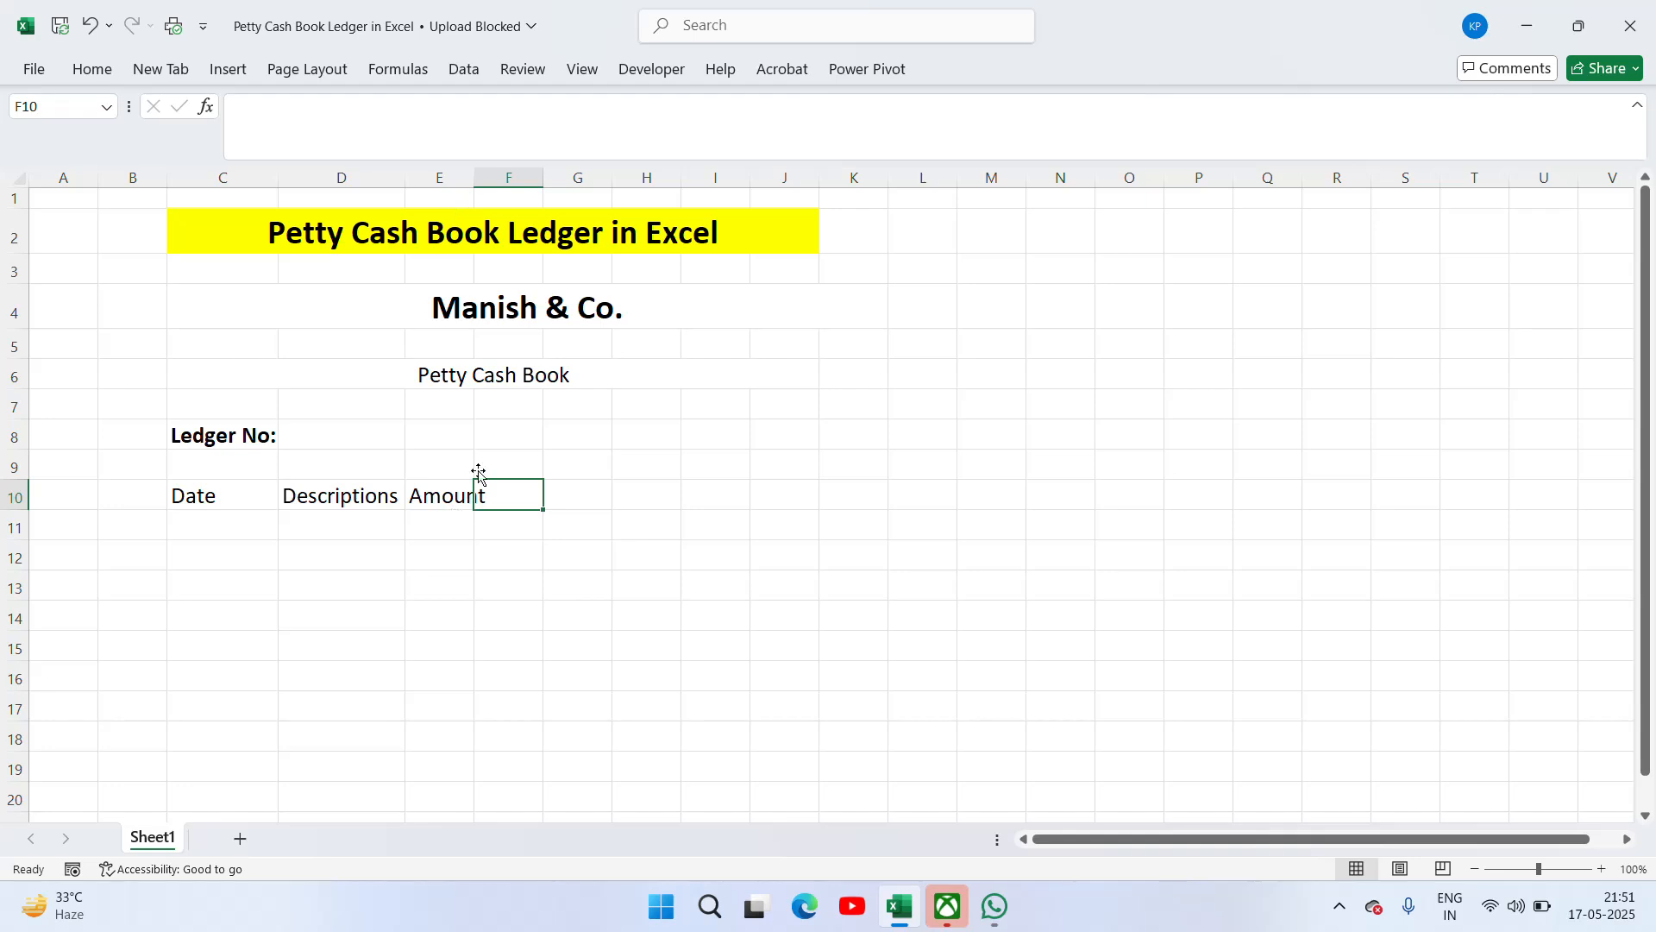
double_click(474, 177)
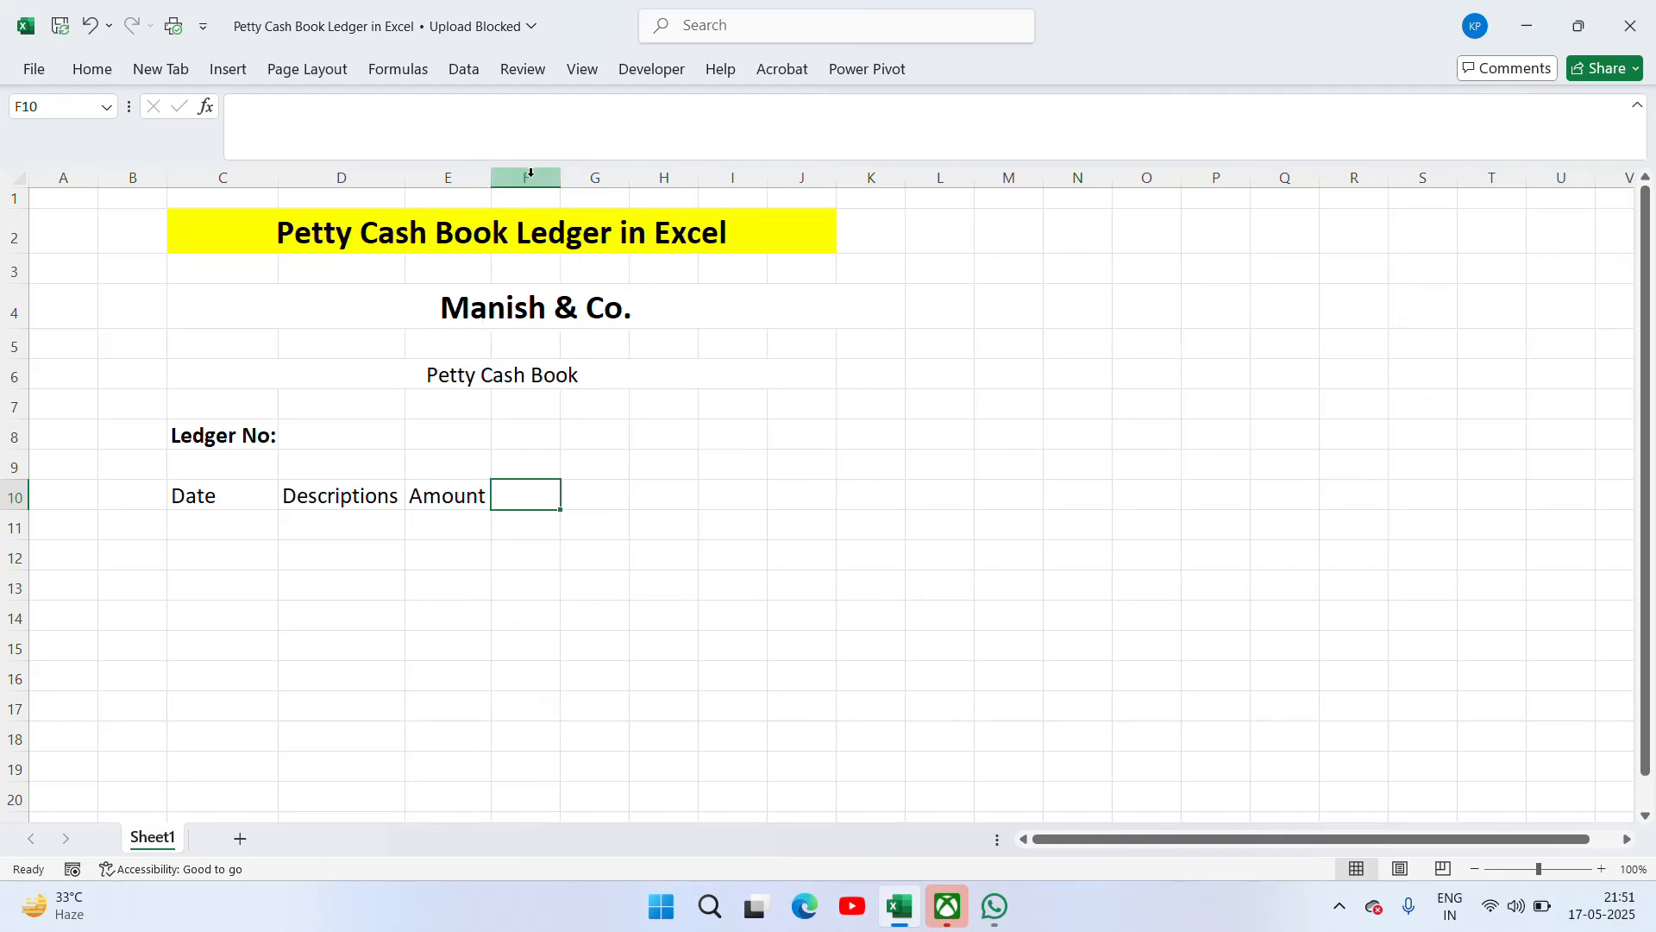
Step: Merge and center the "Amount" header across cells E10:F10
click(460, 495)
key(shift+Right)
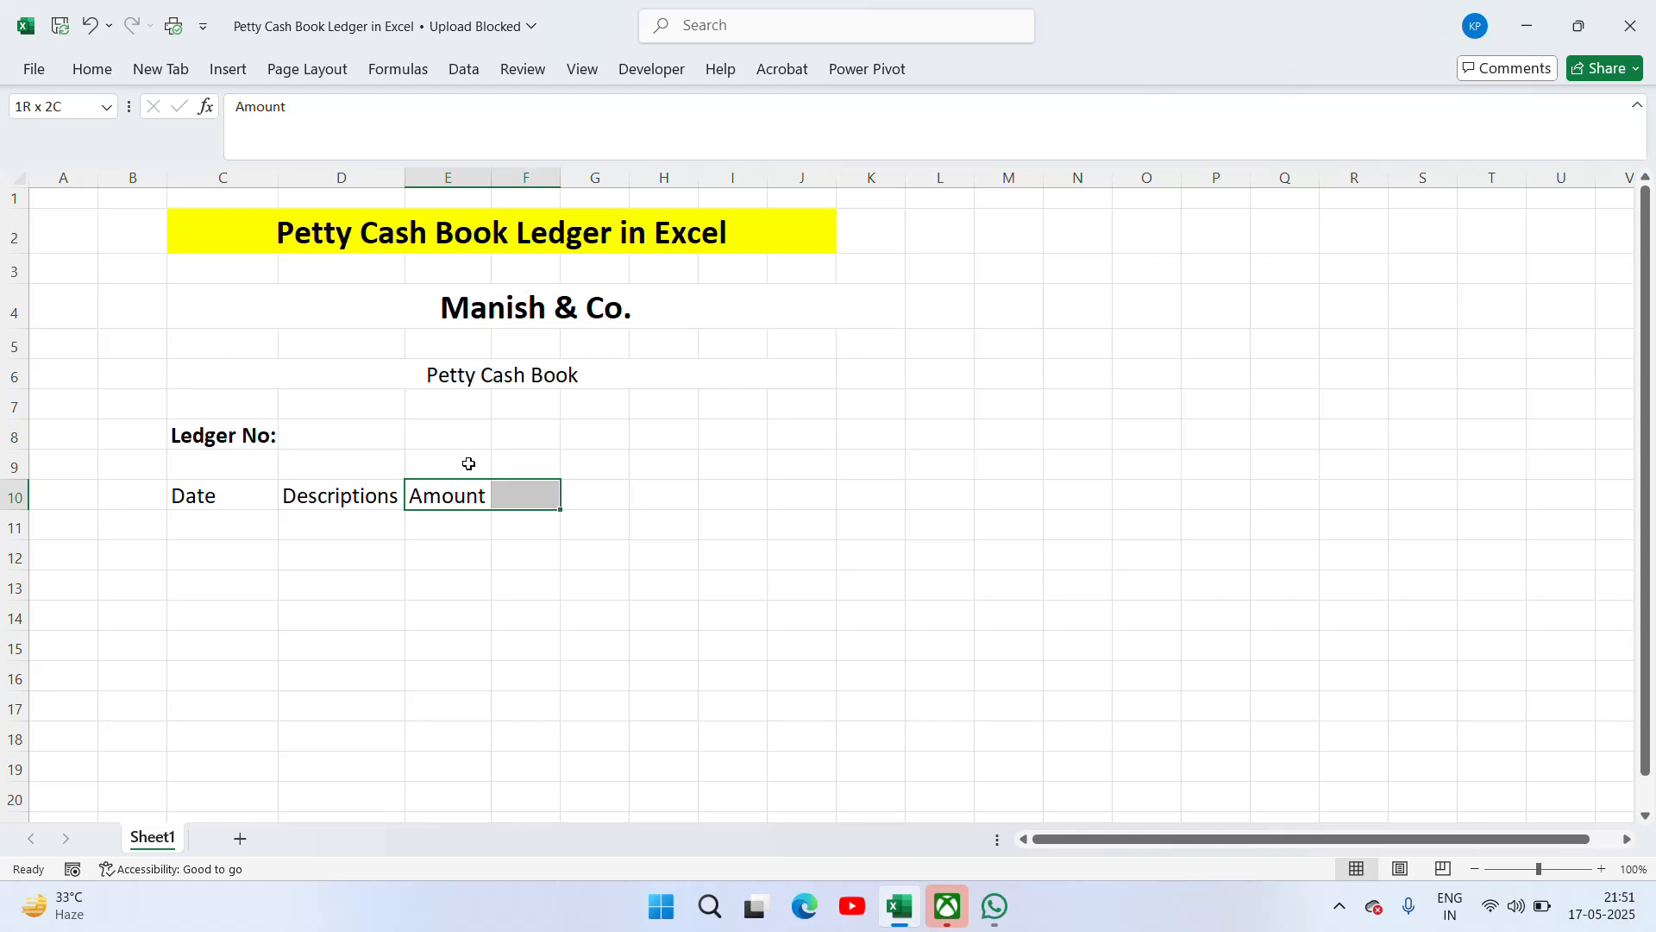
click(93, 69)
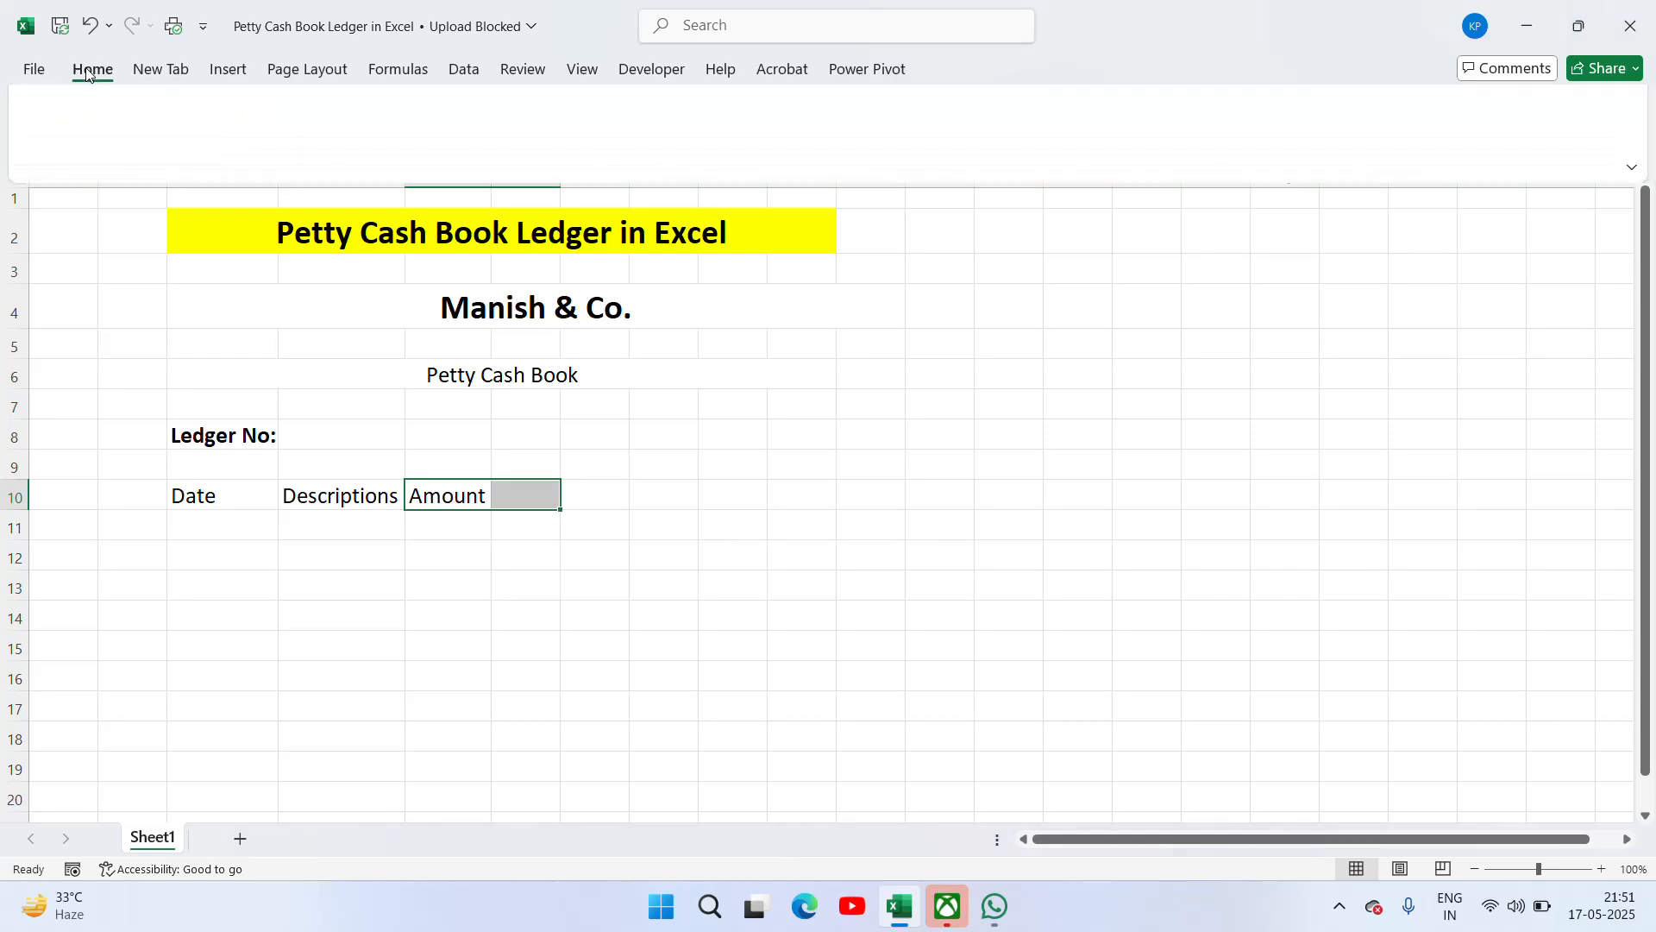
click(609, 145)
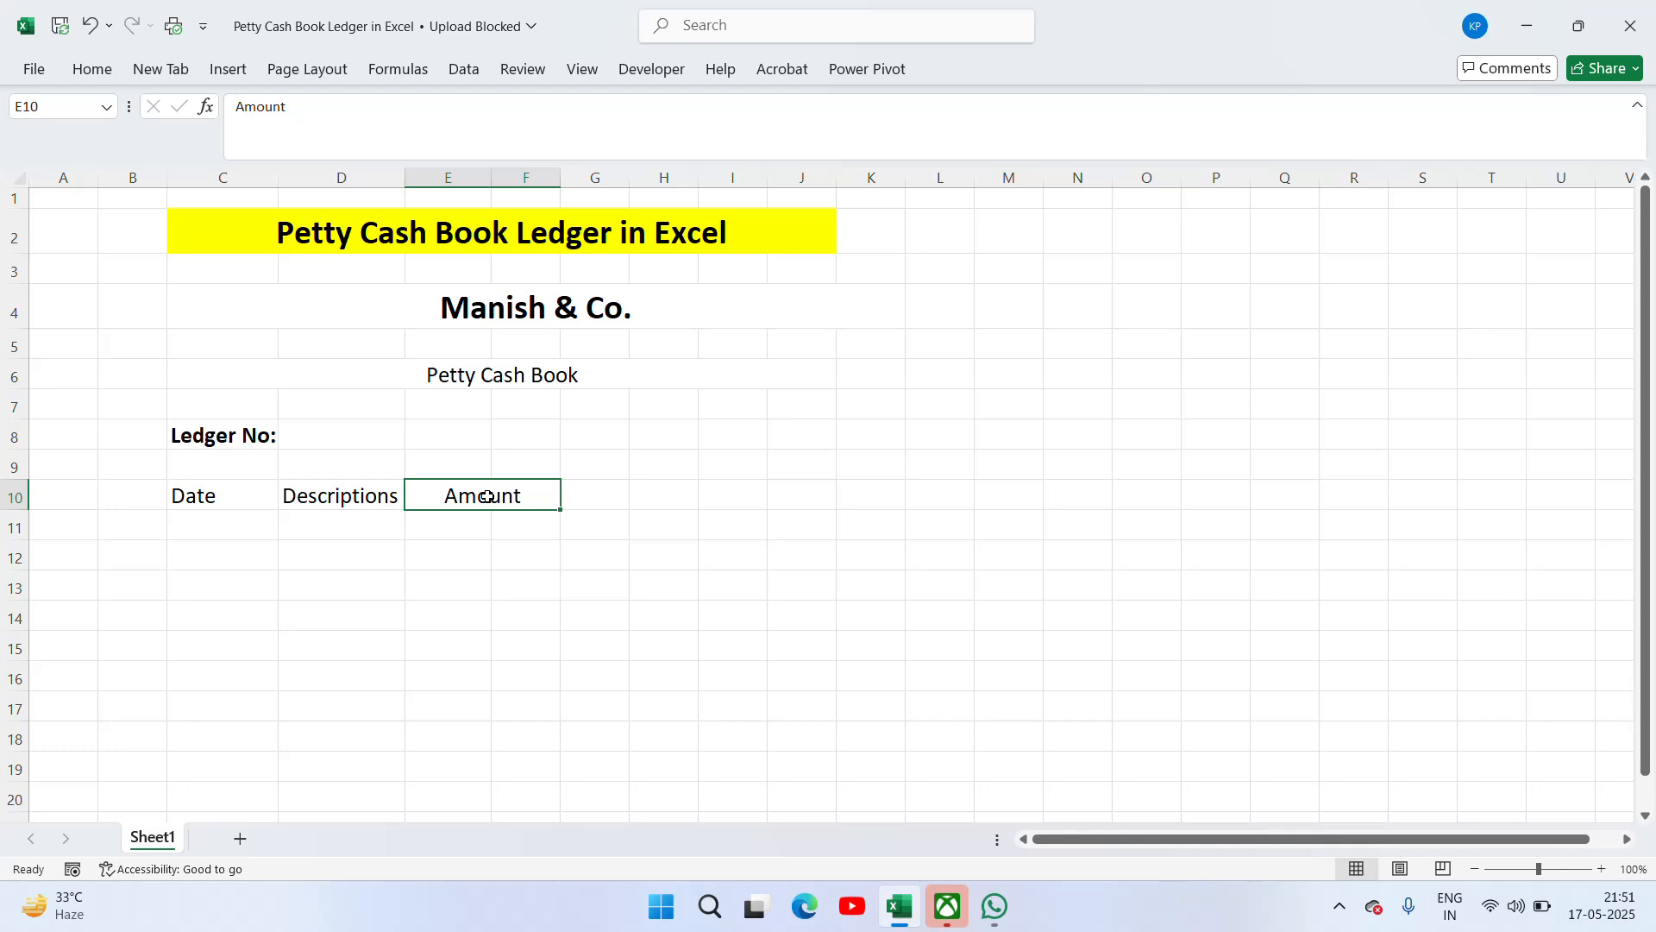
key(Left)
key(Left)
key(shift+Right)
key(shift+Right)
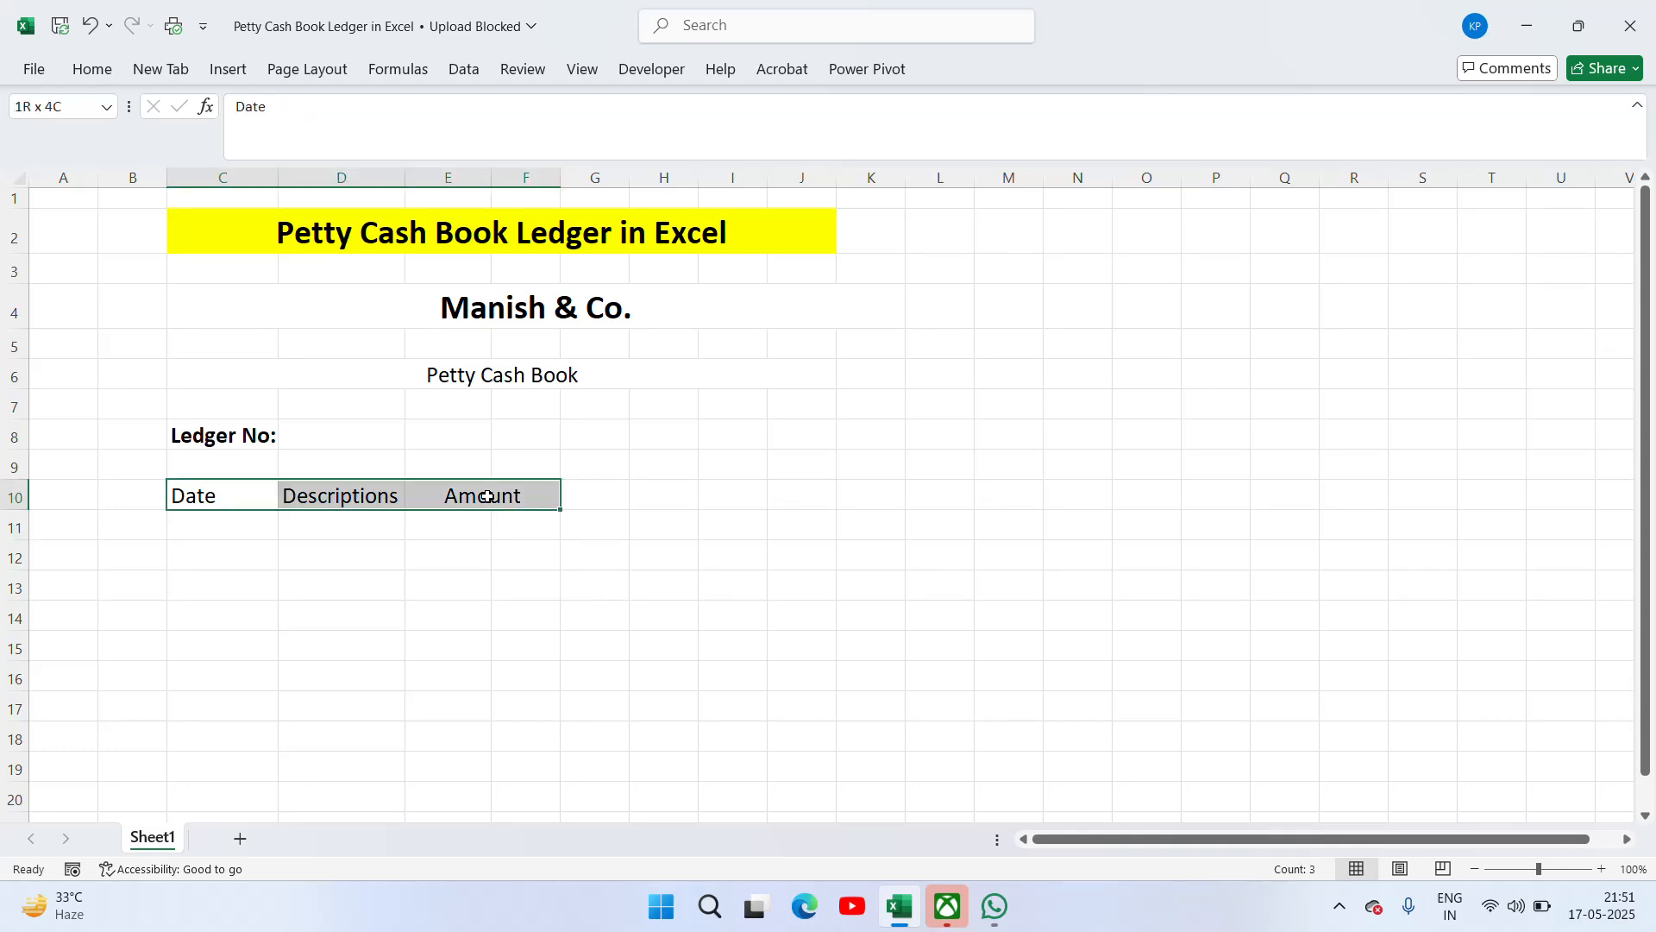
key(Up)
key(Up)
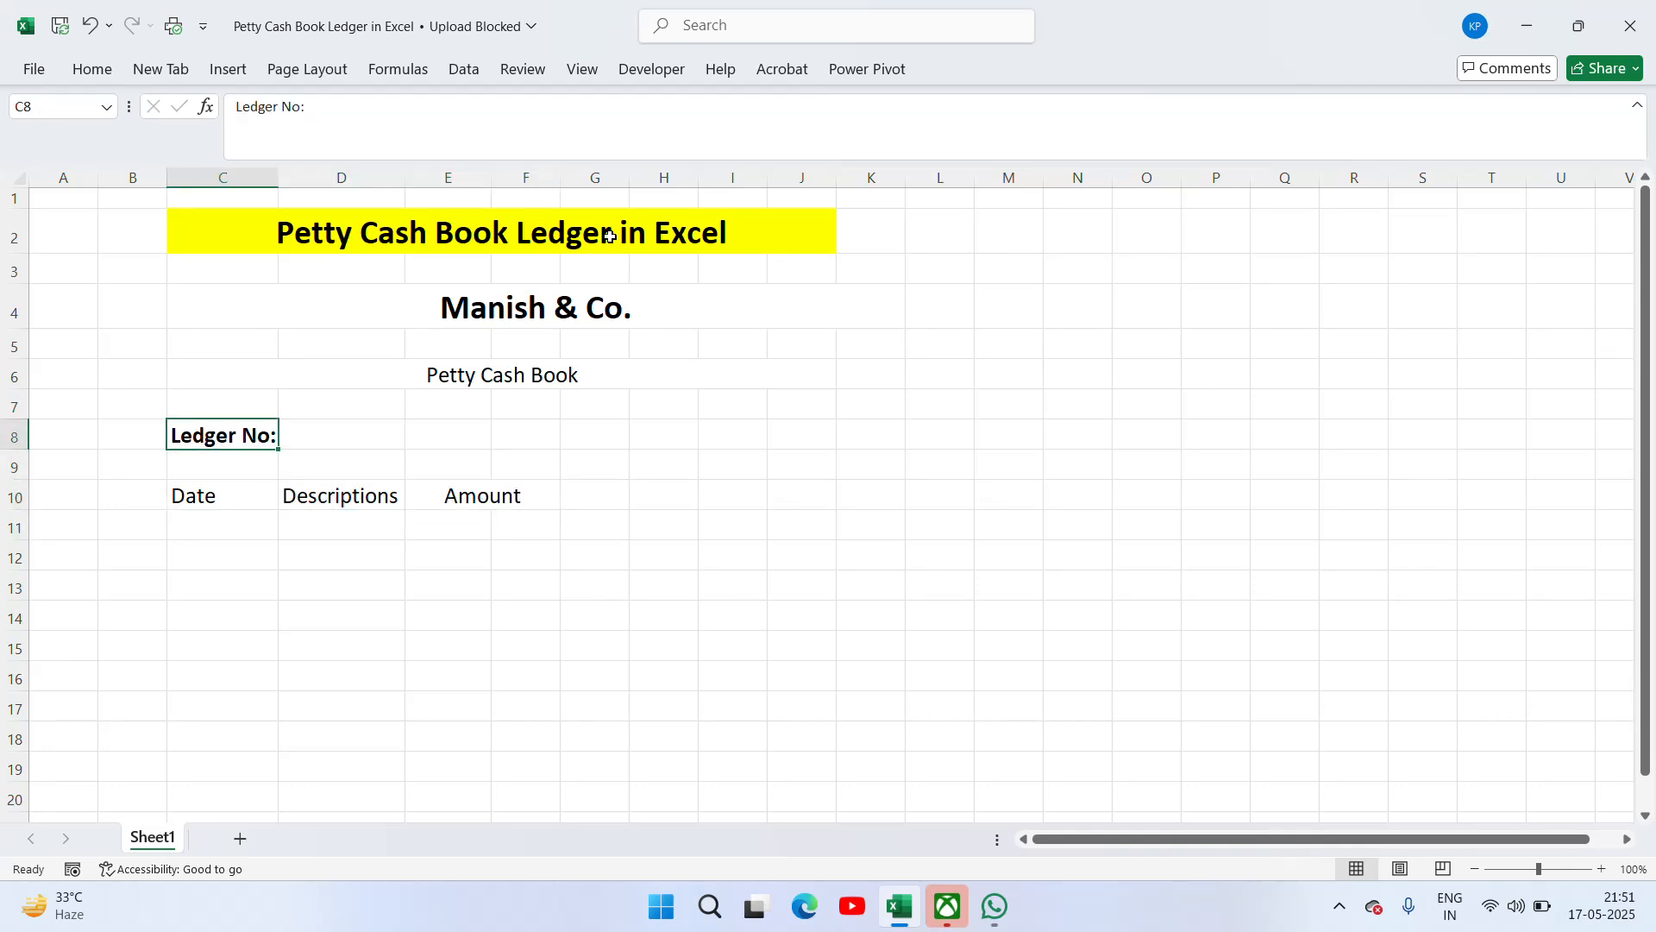
Step: Delete the surplus columns G through J
drag(595, 177, 799, 181)
key(ctrl+minus)
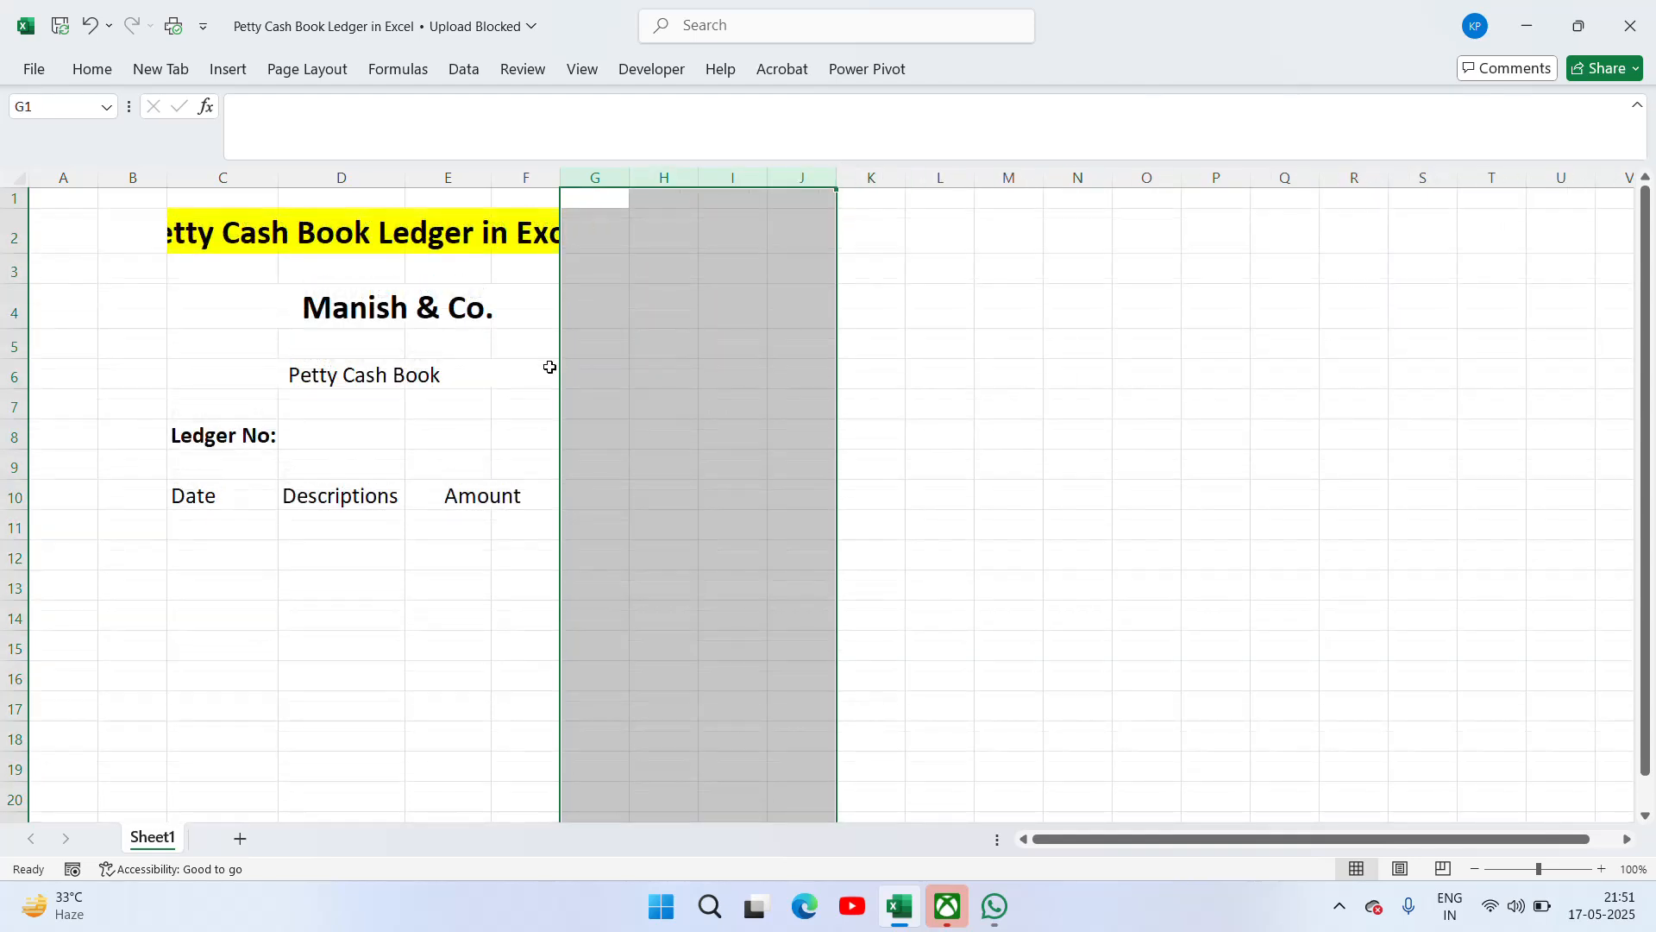
click(465, 325)
key(Down)
key(Down)
key(Down)
key(Down)
key(Down)
key(Down)
key(Down)
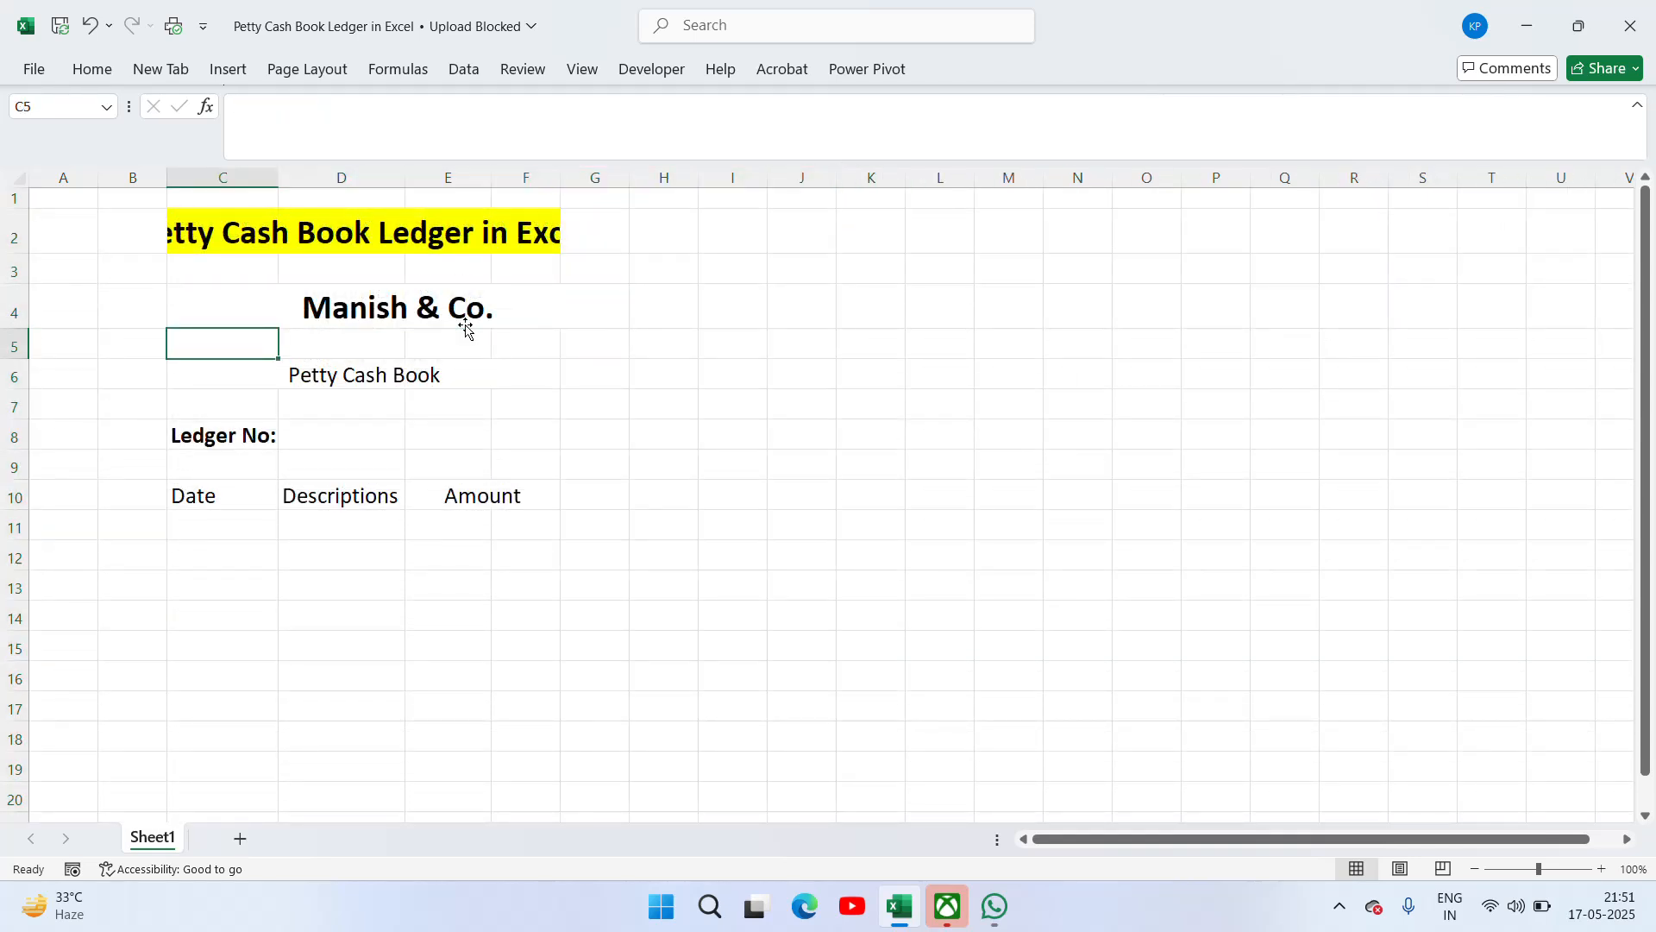
Step: Unmerge the company heading cells C4:G4
key(Up)
key(Up)
key(Up)
key(Up)
key(Up)
key(Up)
key(Up)
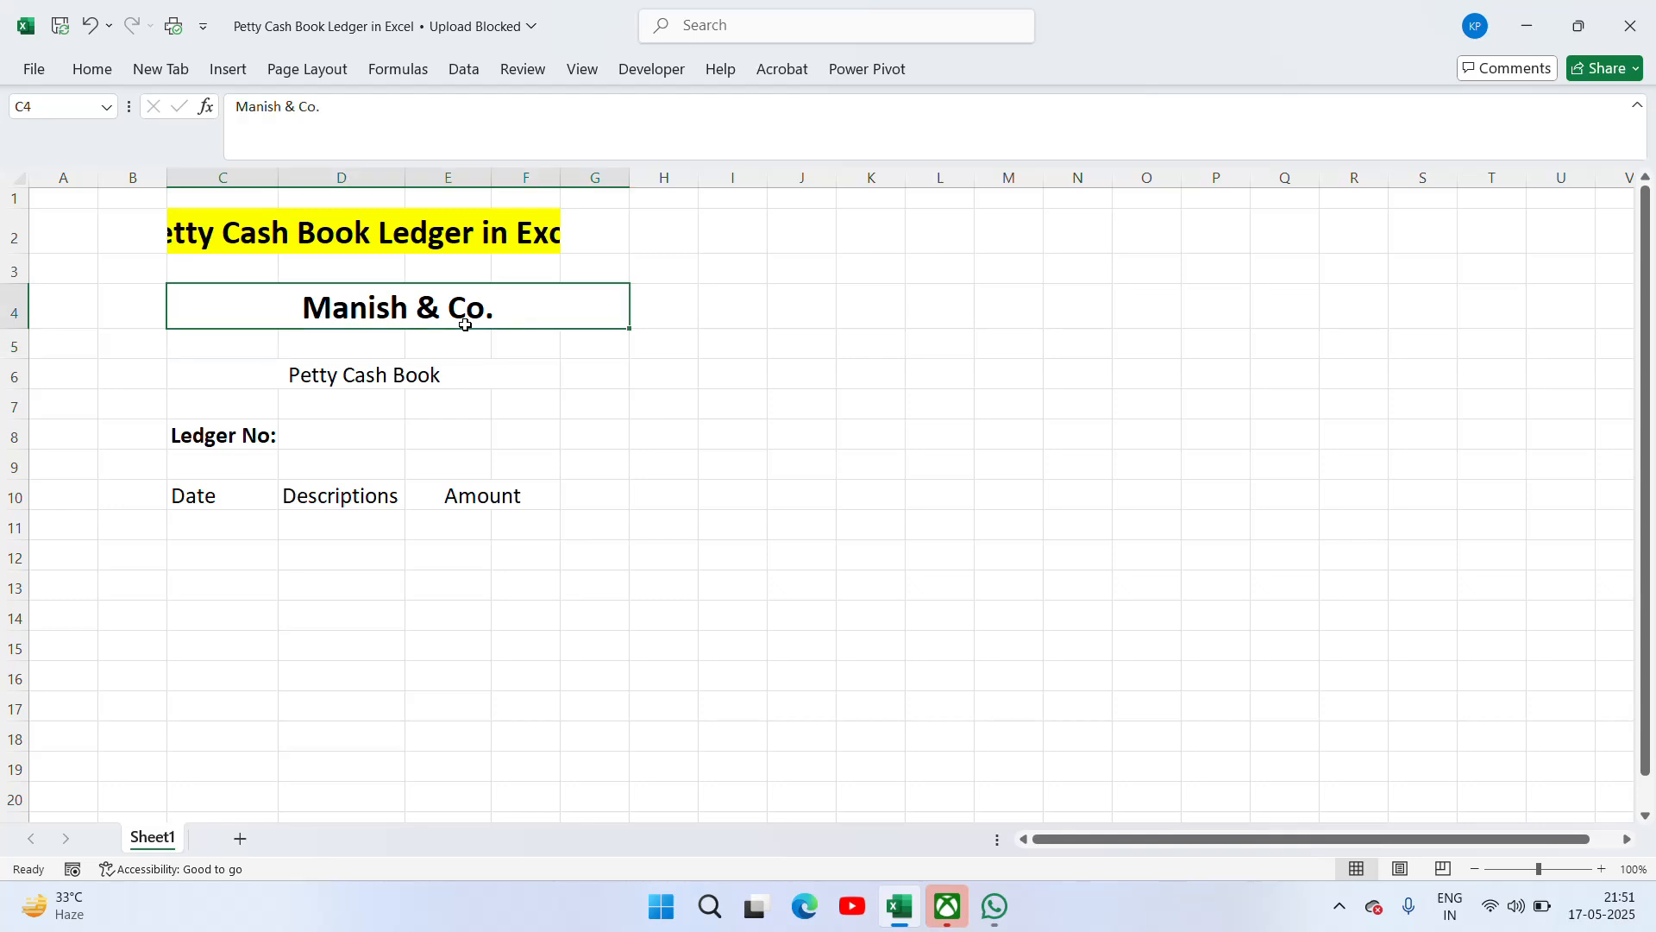
click(91, 71)
click(614, 144)
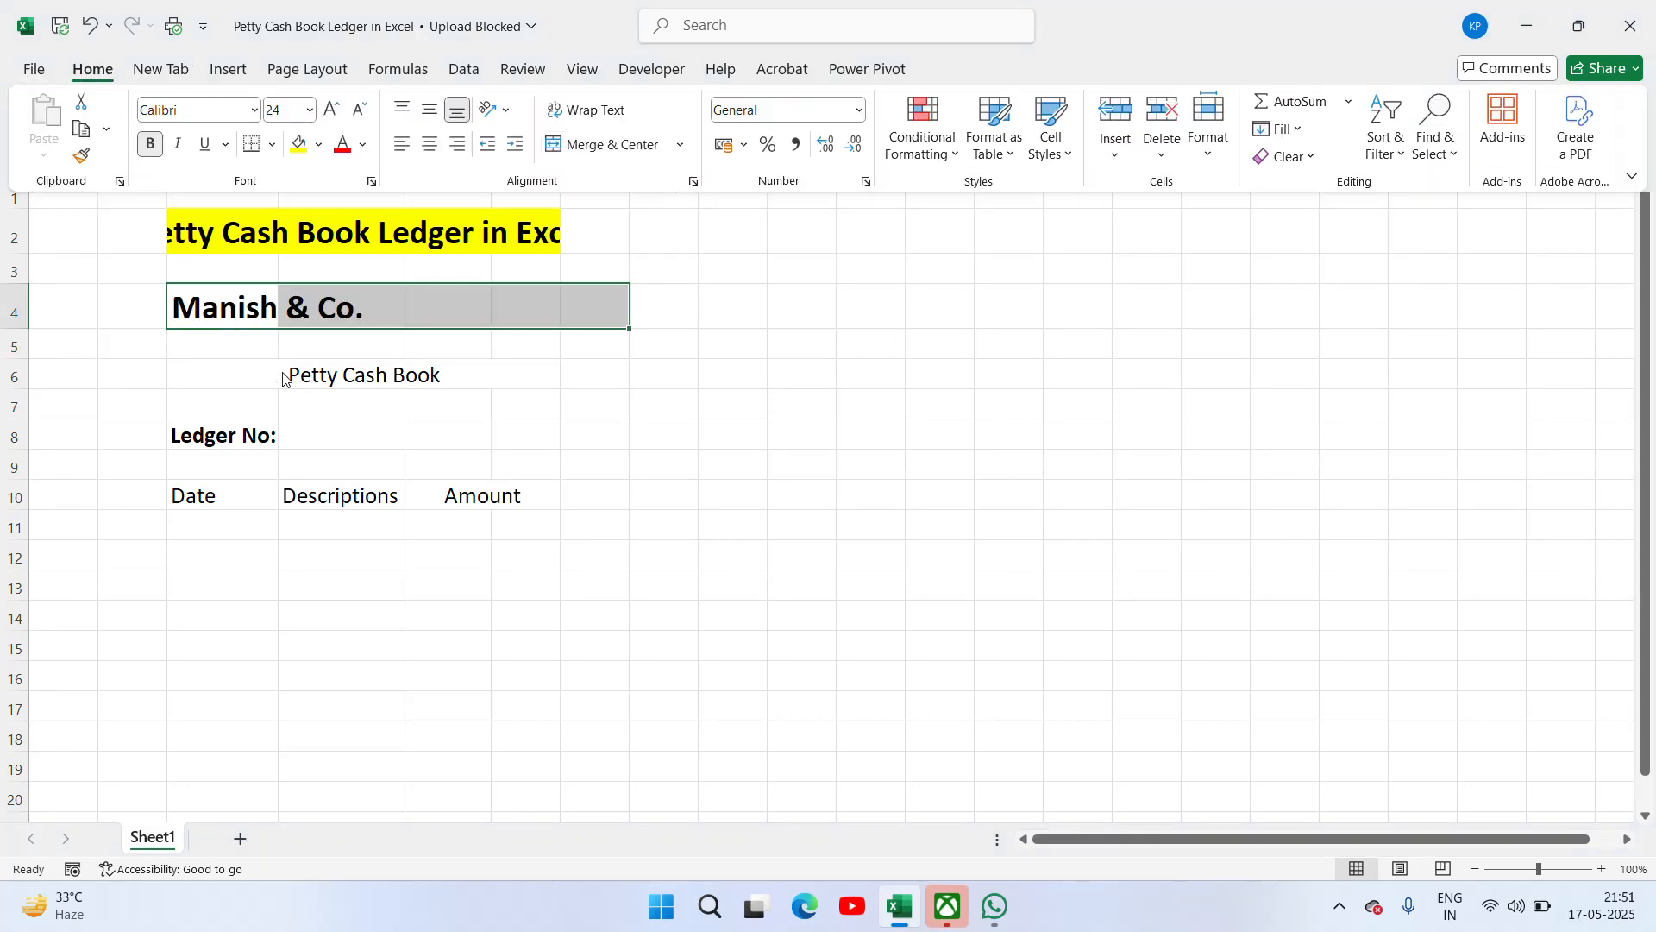
Step: Merge and center the company heading across cells C4:F4
click(231, 318)
click(230, 311)
key(shift+Right)
key(shift+Right)
key(shift+Right)
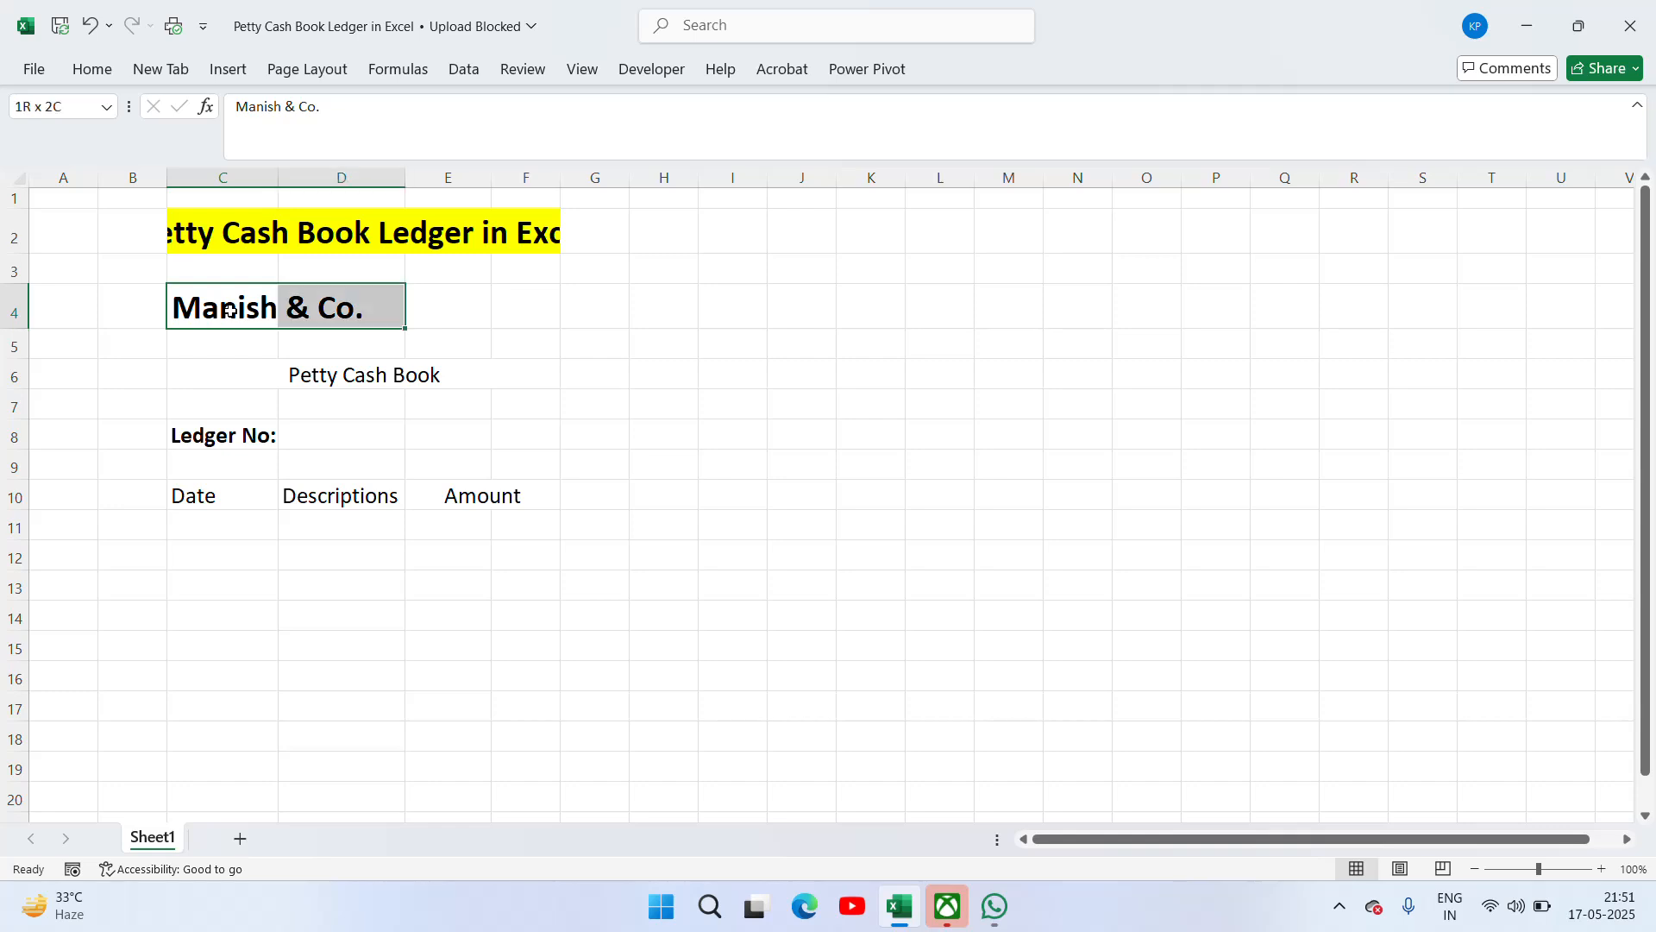
click(91, 69)
click(609, 145)
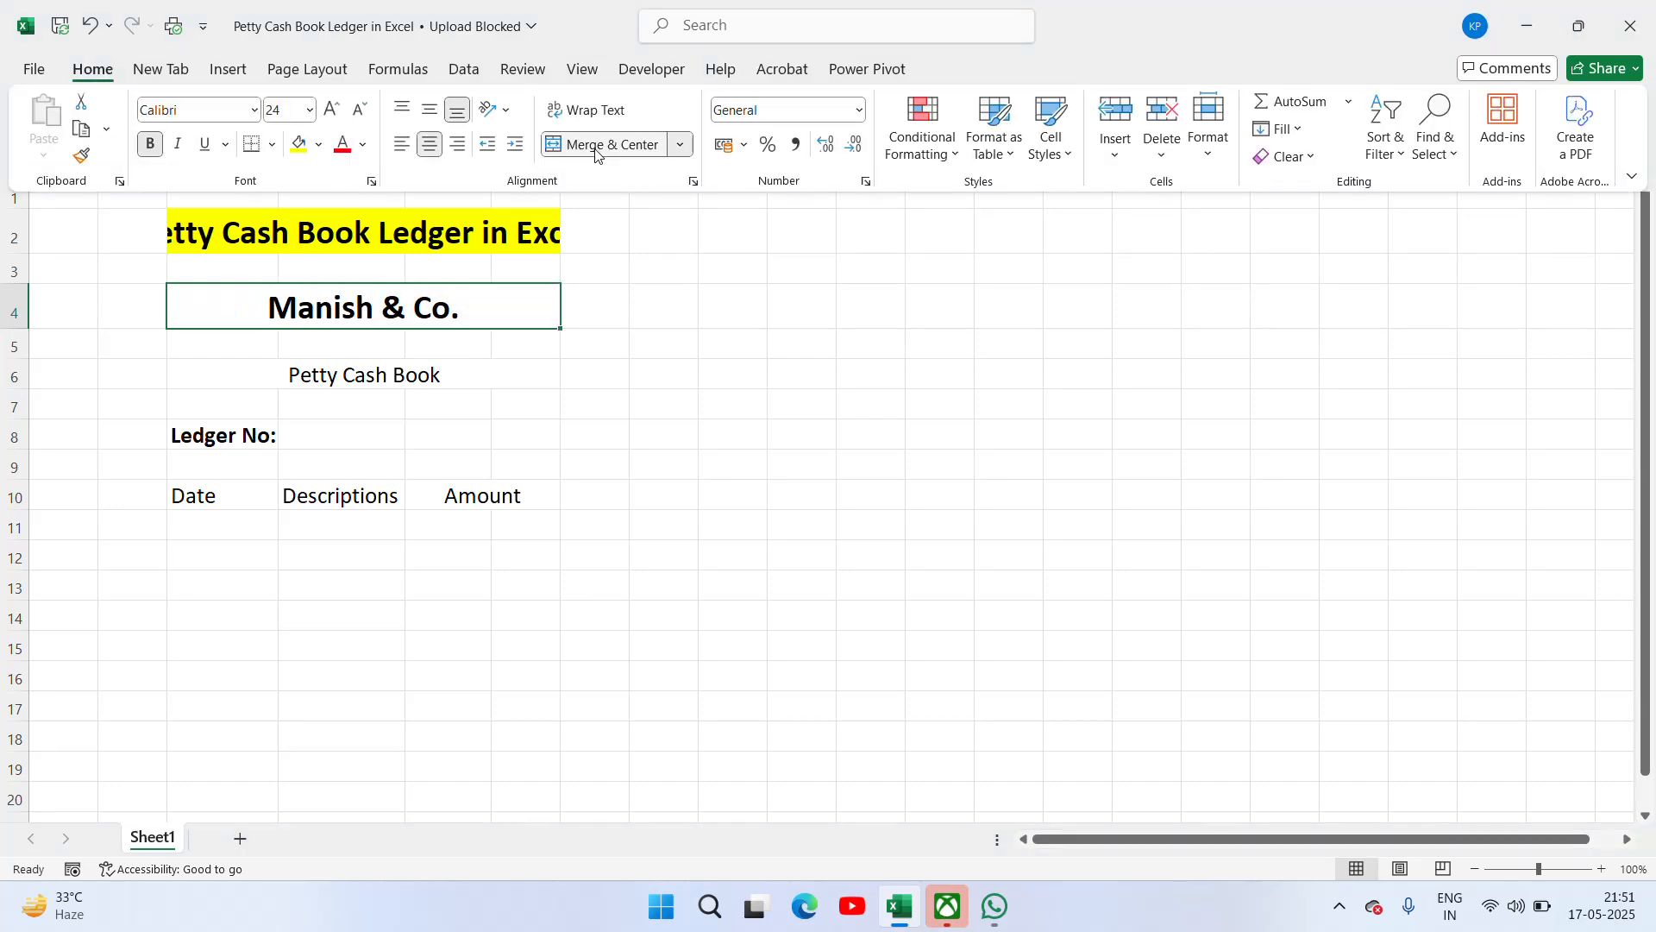
Step: Make the "Petty Cash Book" subtitle in row 6 bold
click(328, 380)
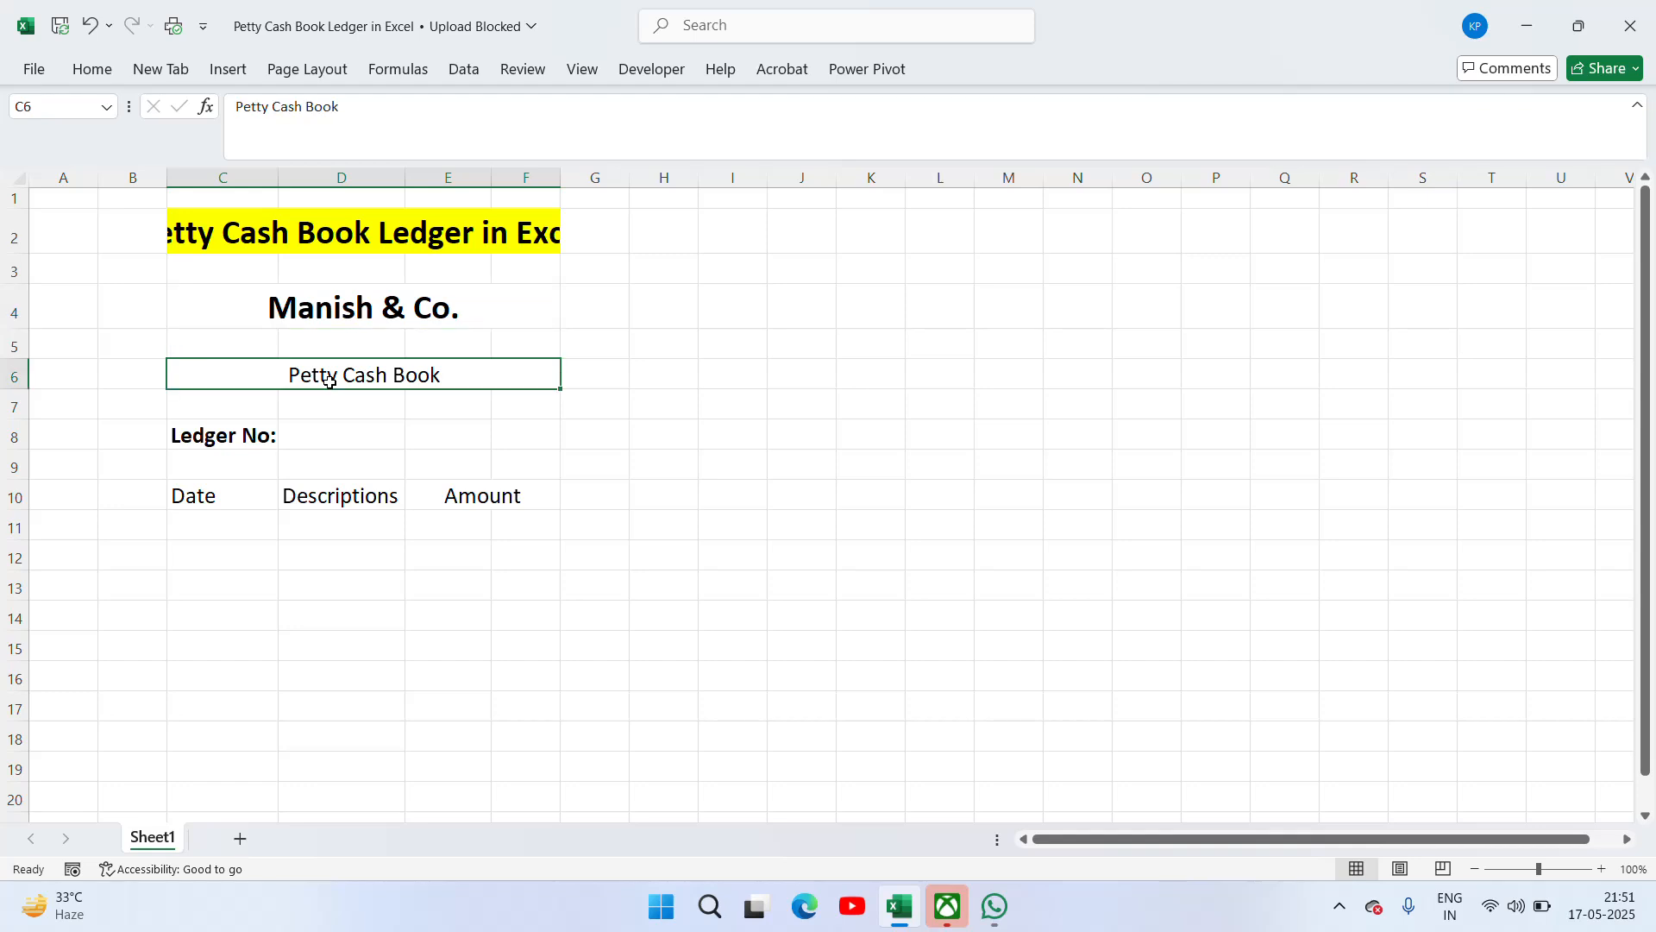
click(274, 348)
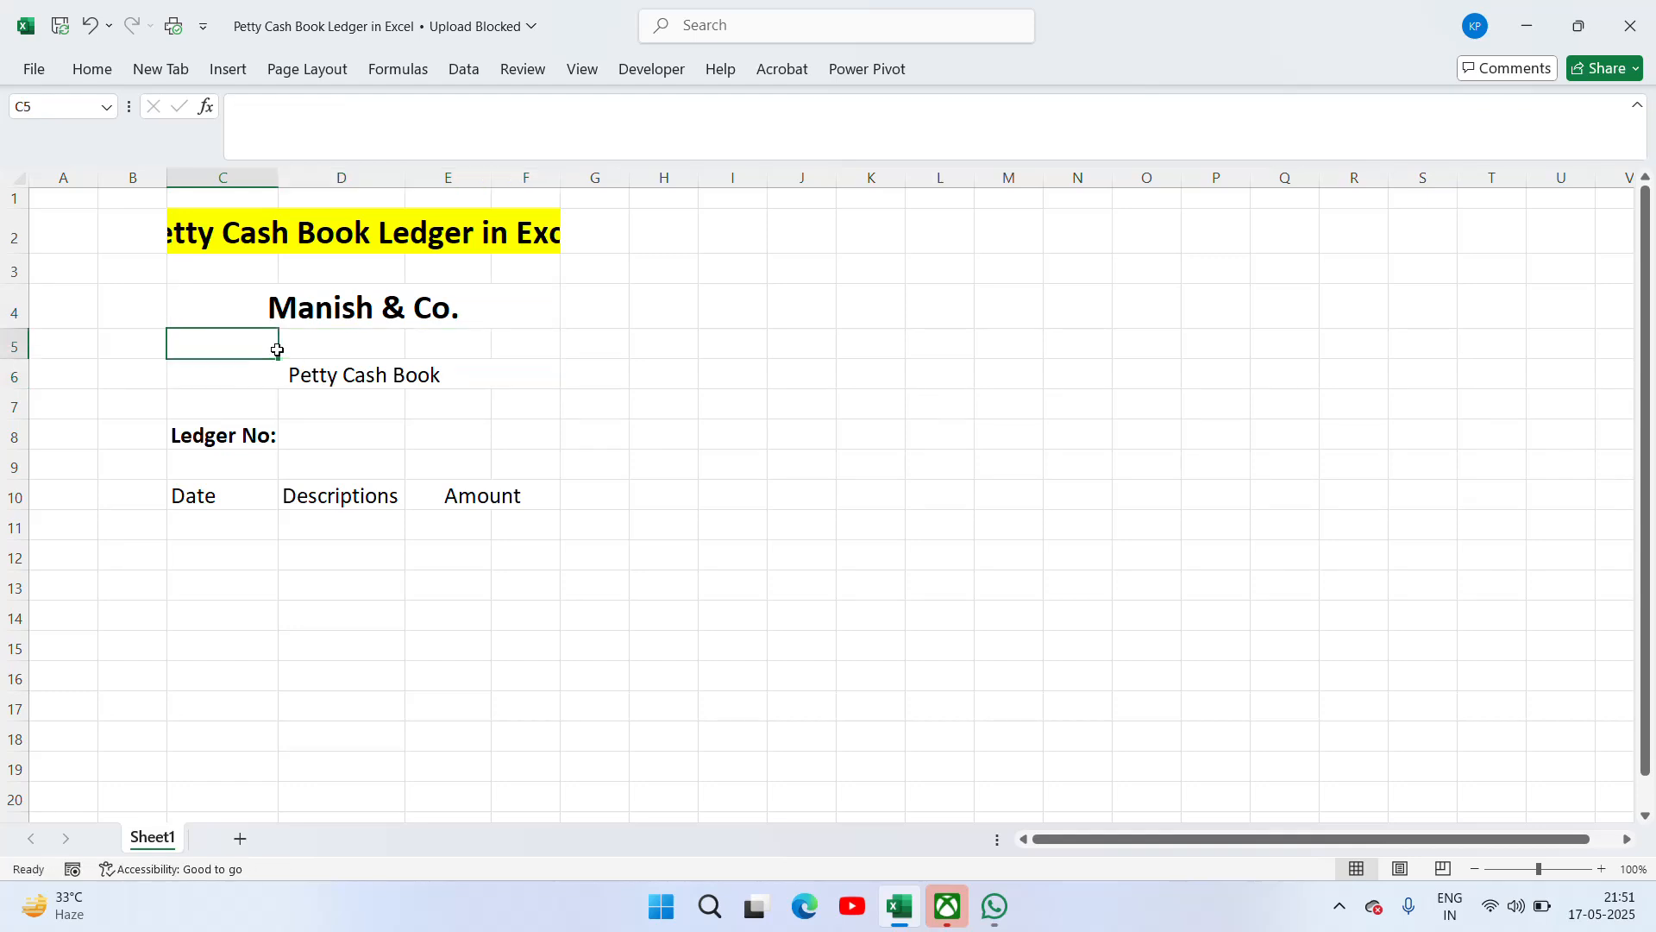
drag(329, 309, 288, 370)
click(286, 381)
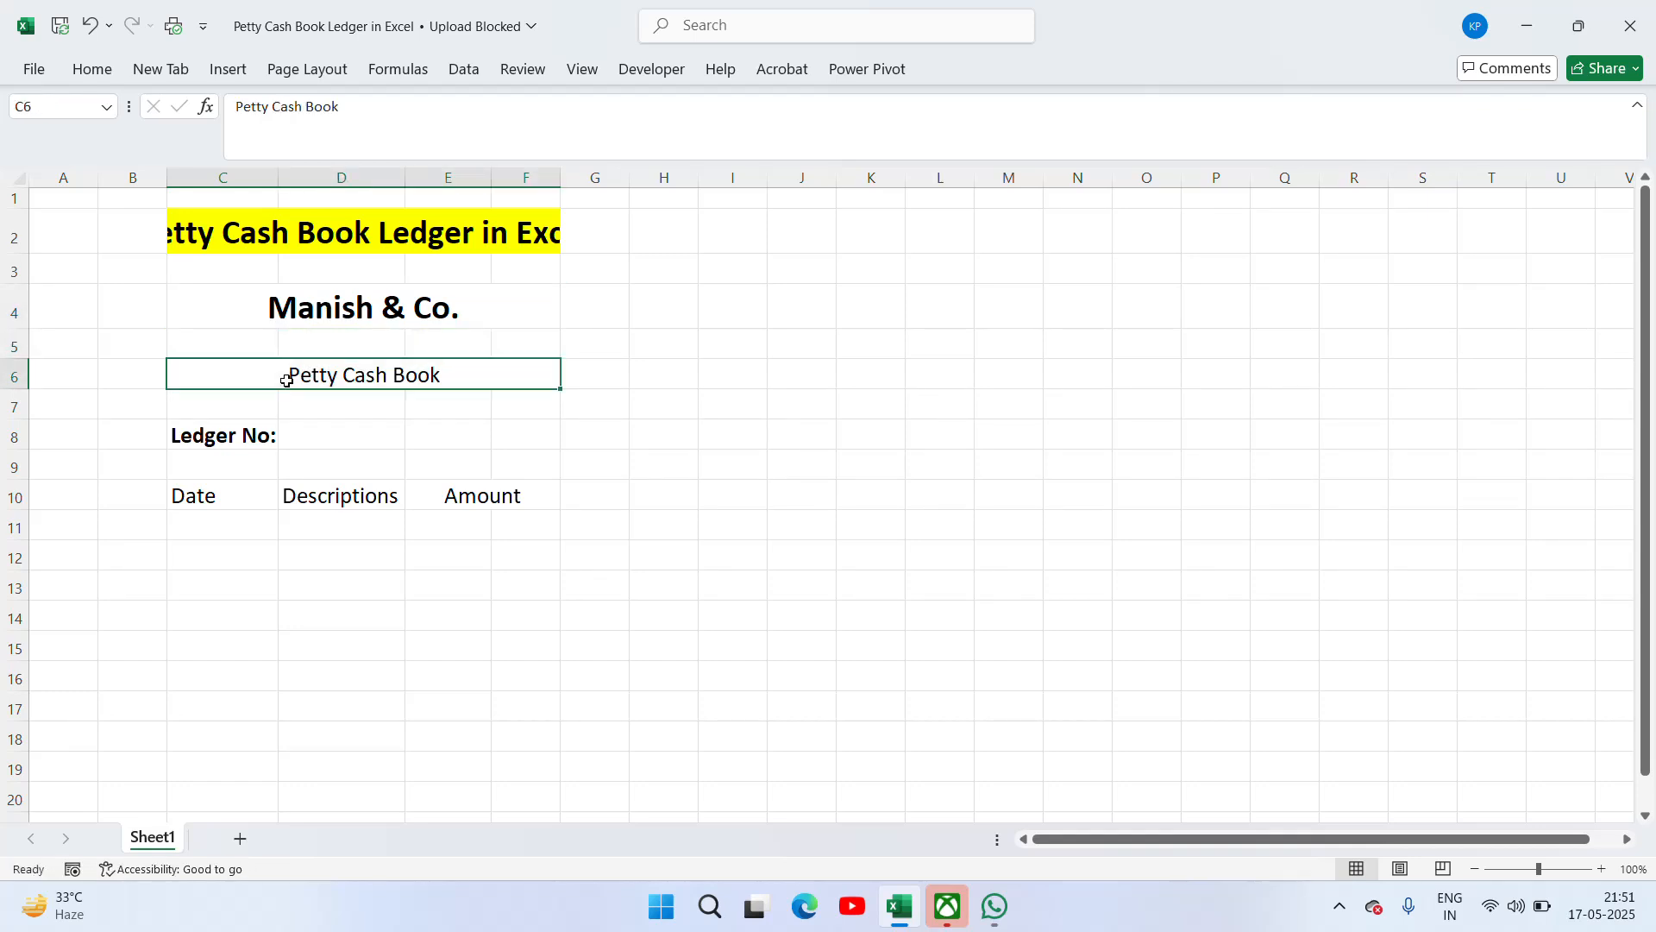
key(ctrl+b)
Step: Apply all borders to the ledger table range C10:F18
key(Down)
key(Down)
key(Down)
key(Down)
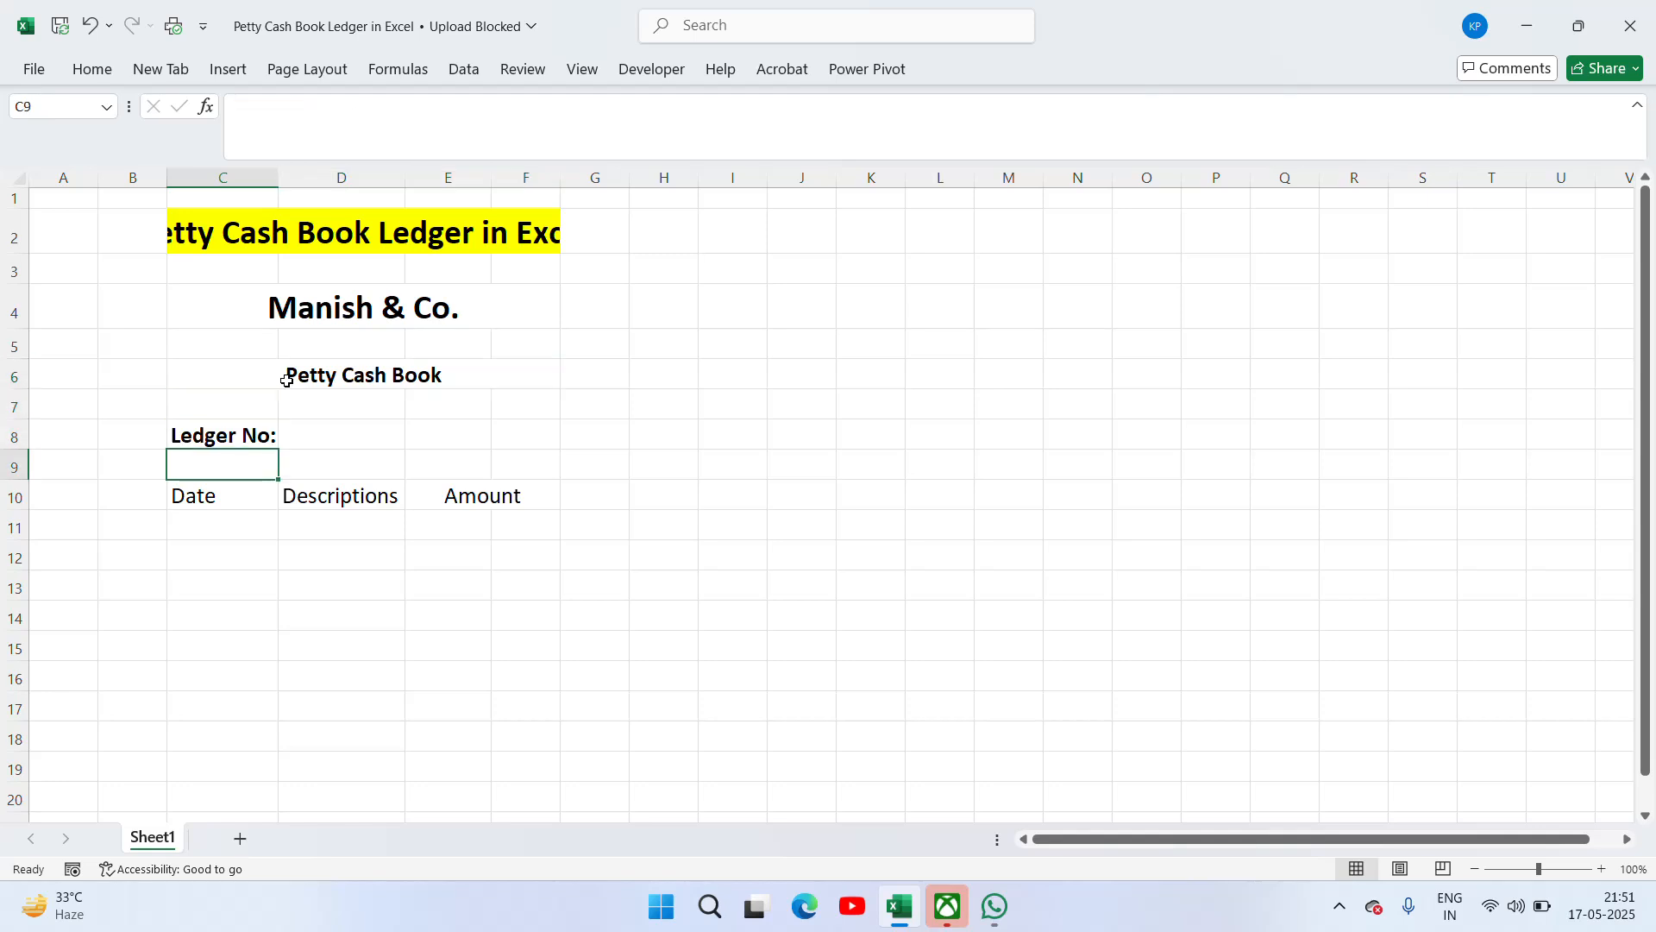
key(shift+Right)
key(shift+Right)
key(shift+Right)
key(shift+Down)
key(shift+Down)
key(shift+Down)
key(shift+Down)
key(shift+Down)
key(shift+Down)
key(shift+Down)
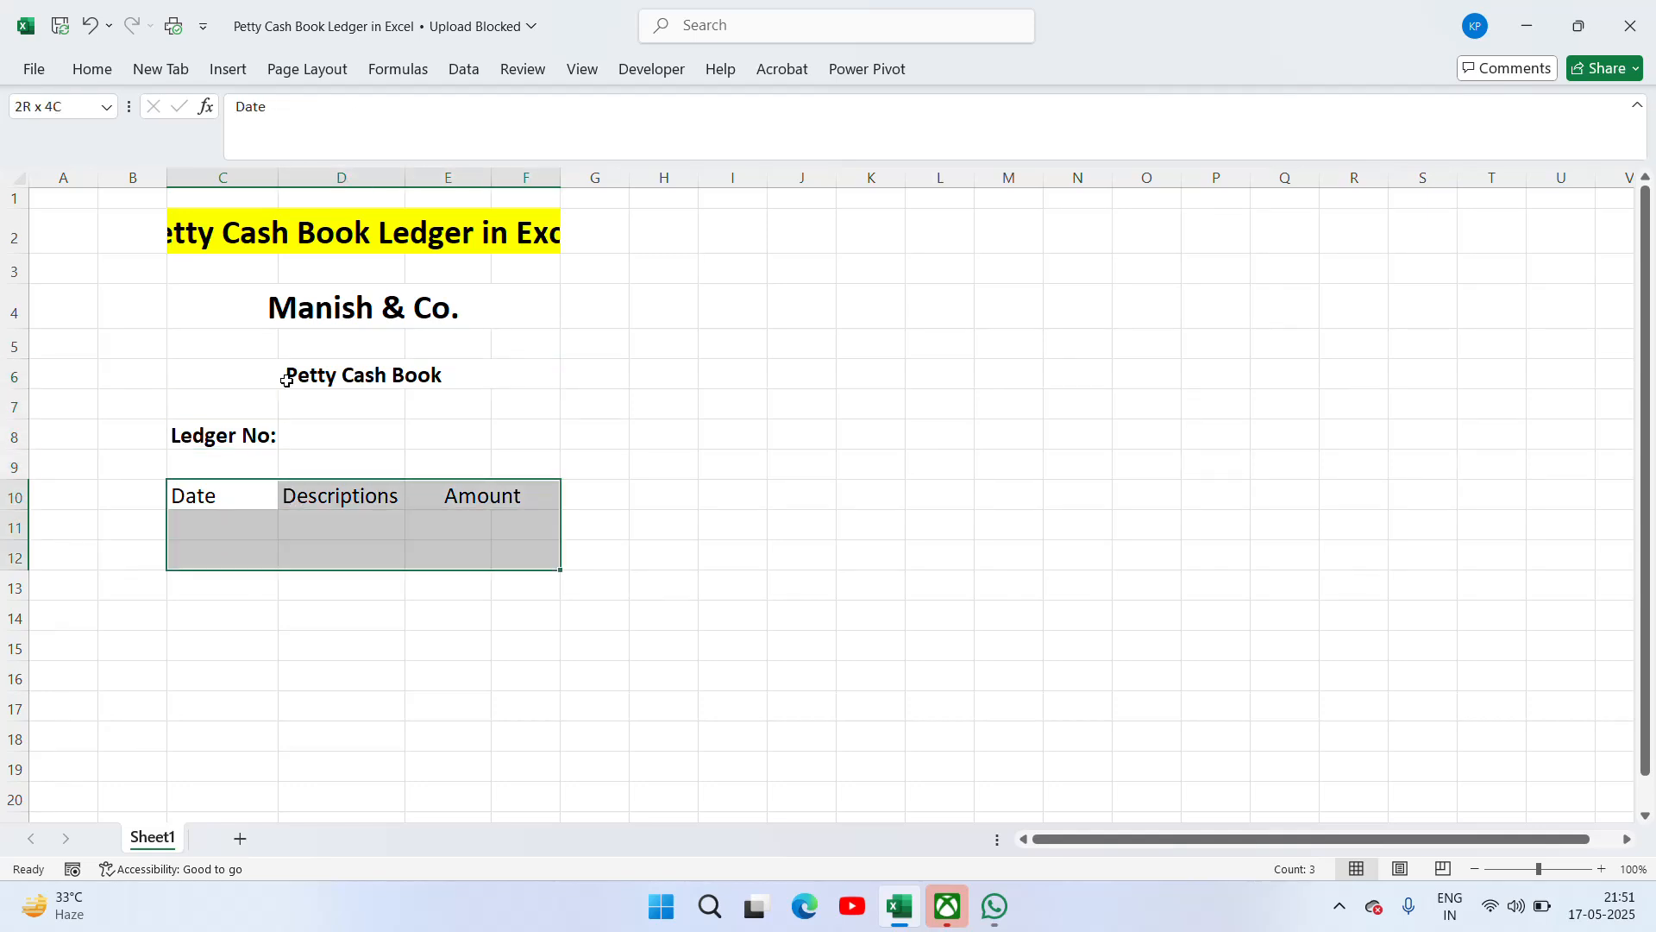
key(shift+Down)
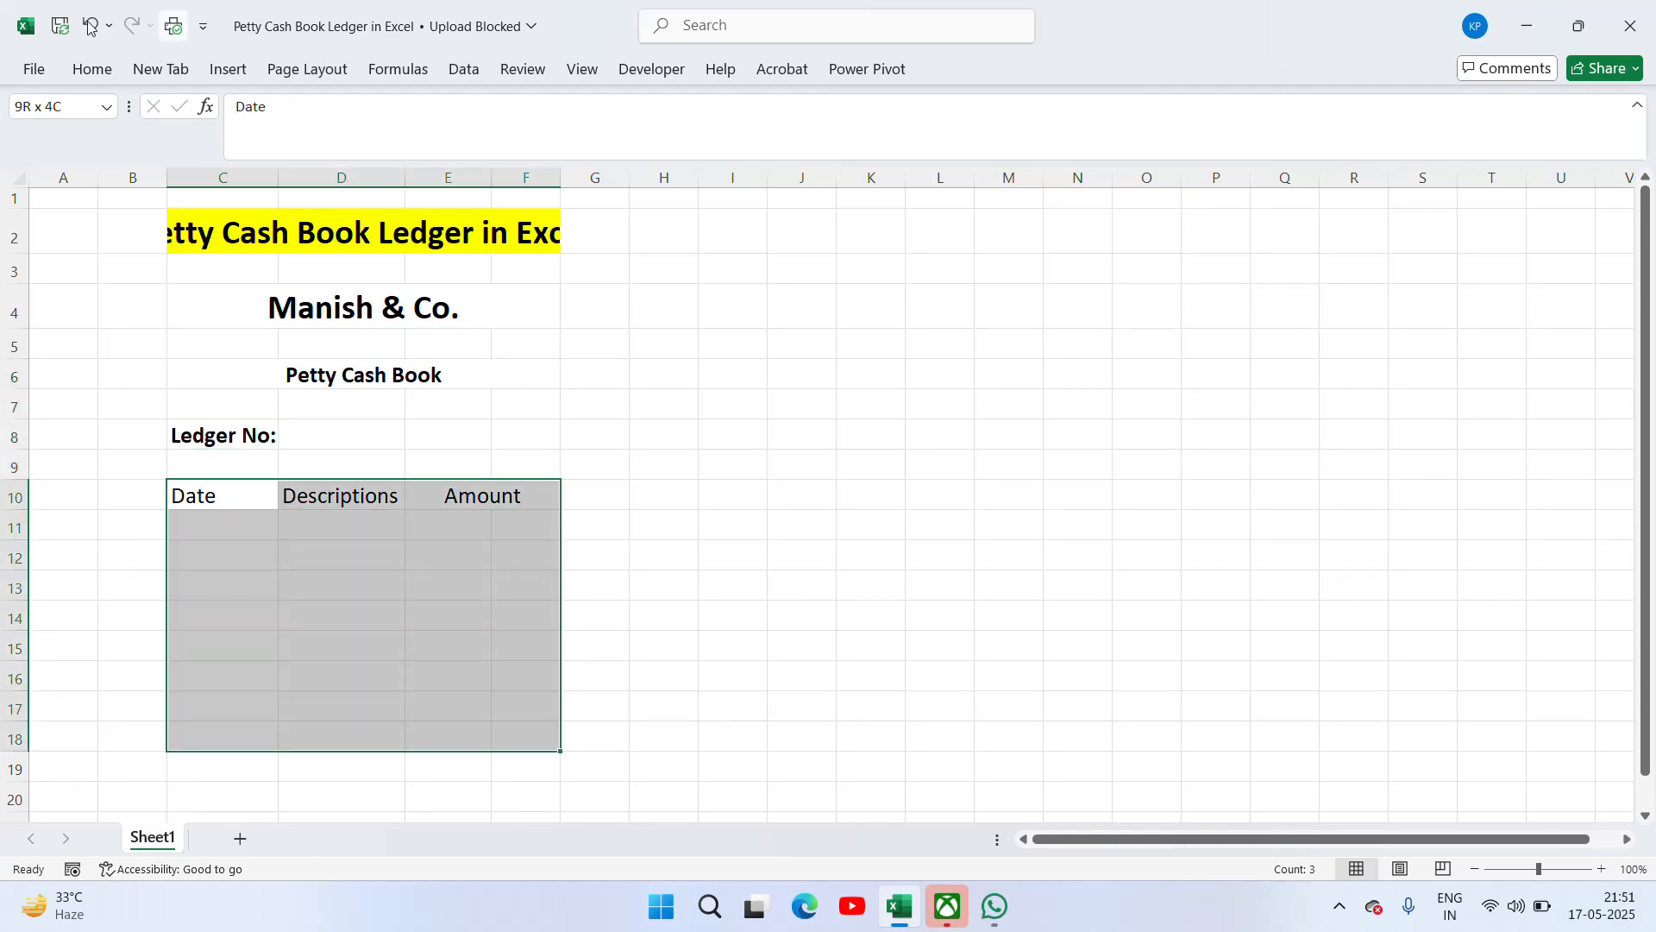
click(85, 70)
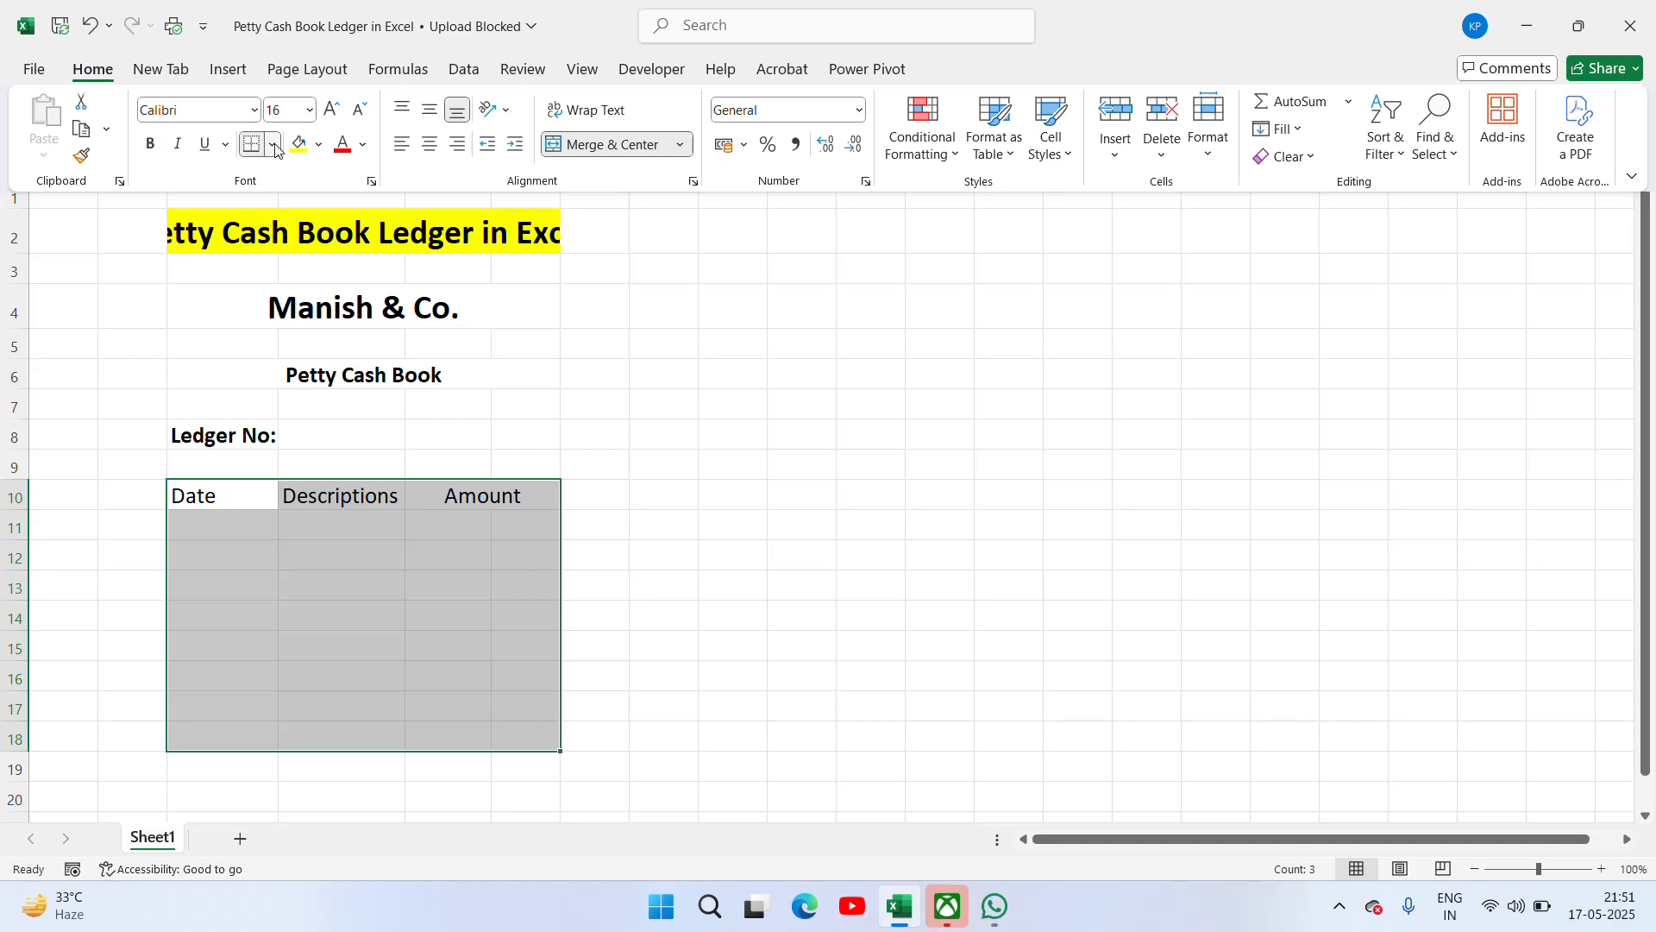
click(272, 144)
click(261, 366)
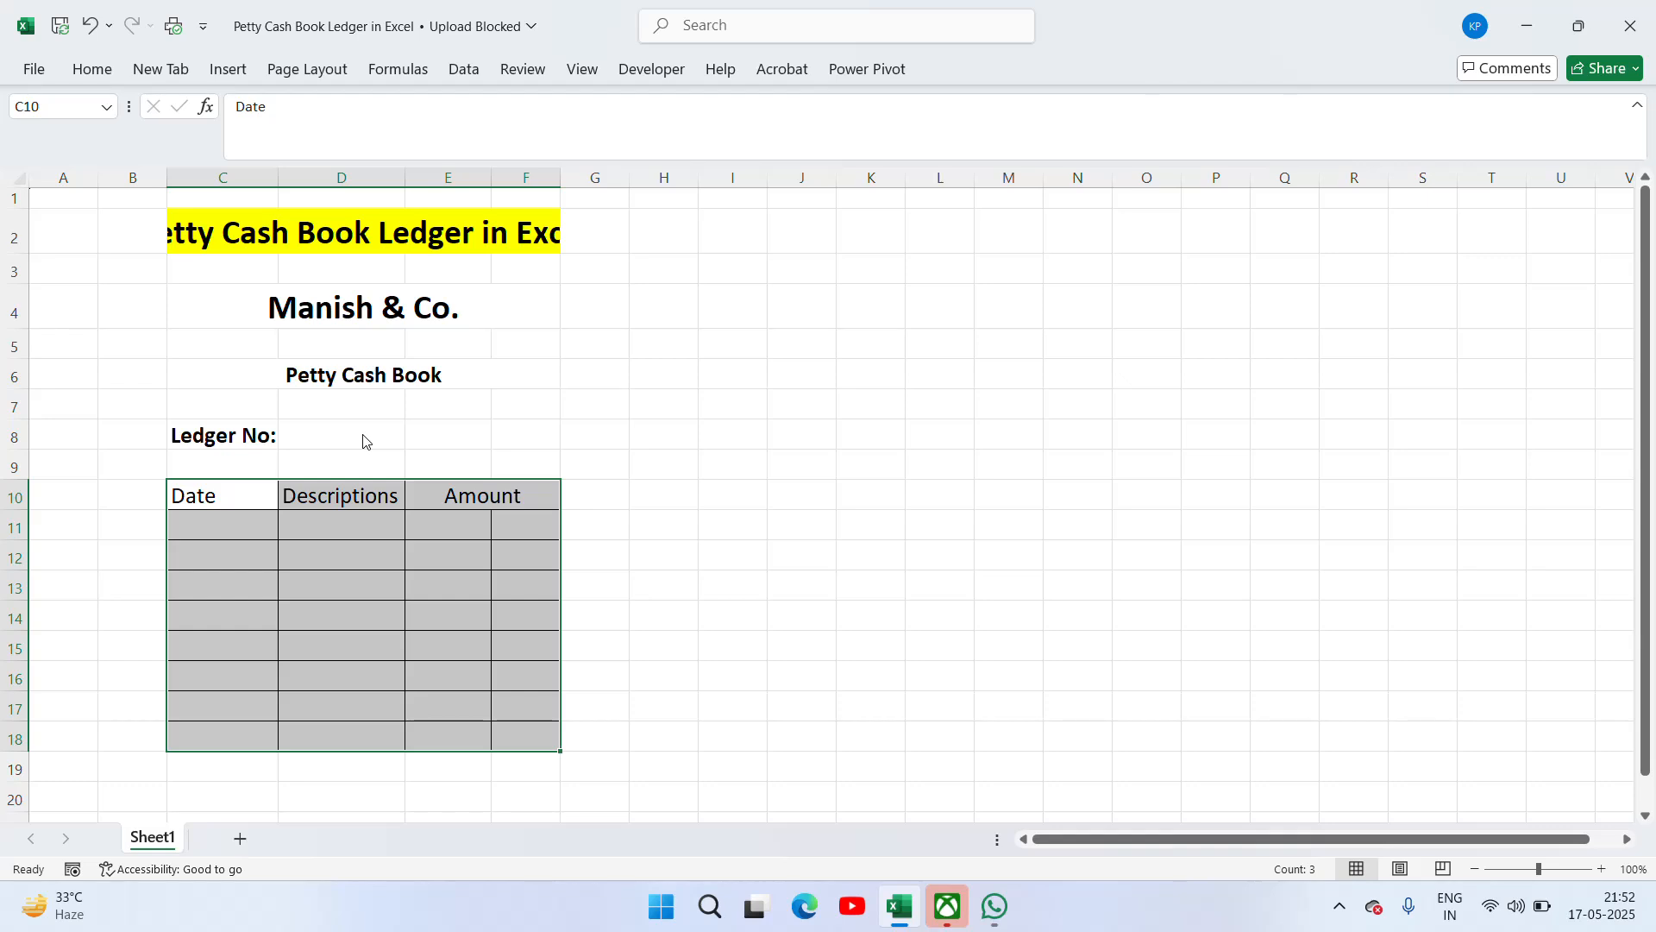
Step: Enter the date 12-May in cell C11
key(Right)
key(Left)
key(Down)
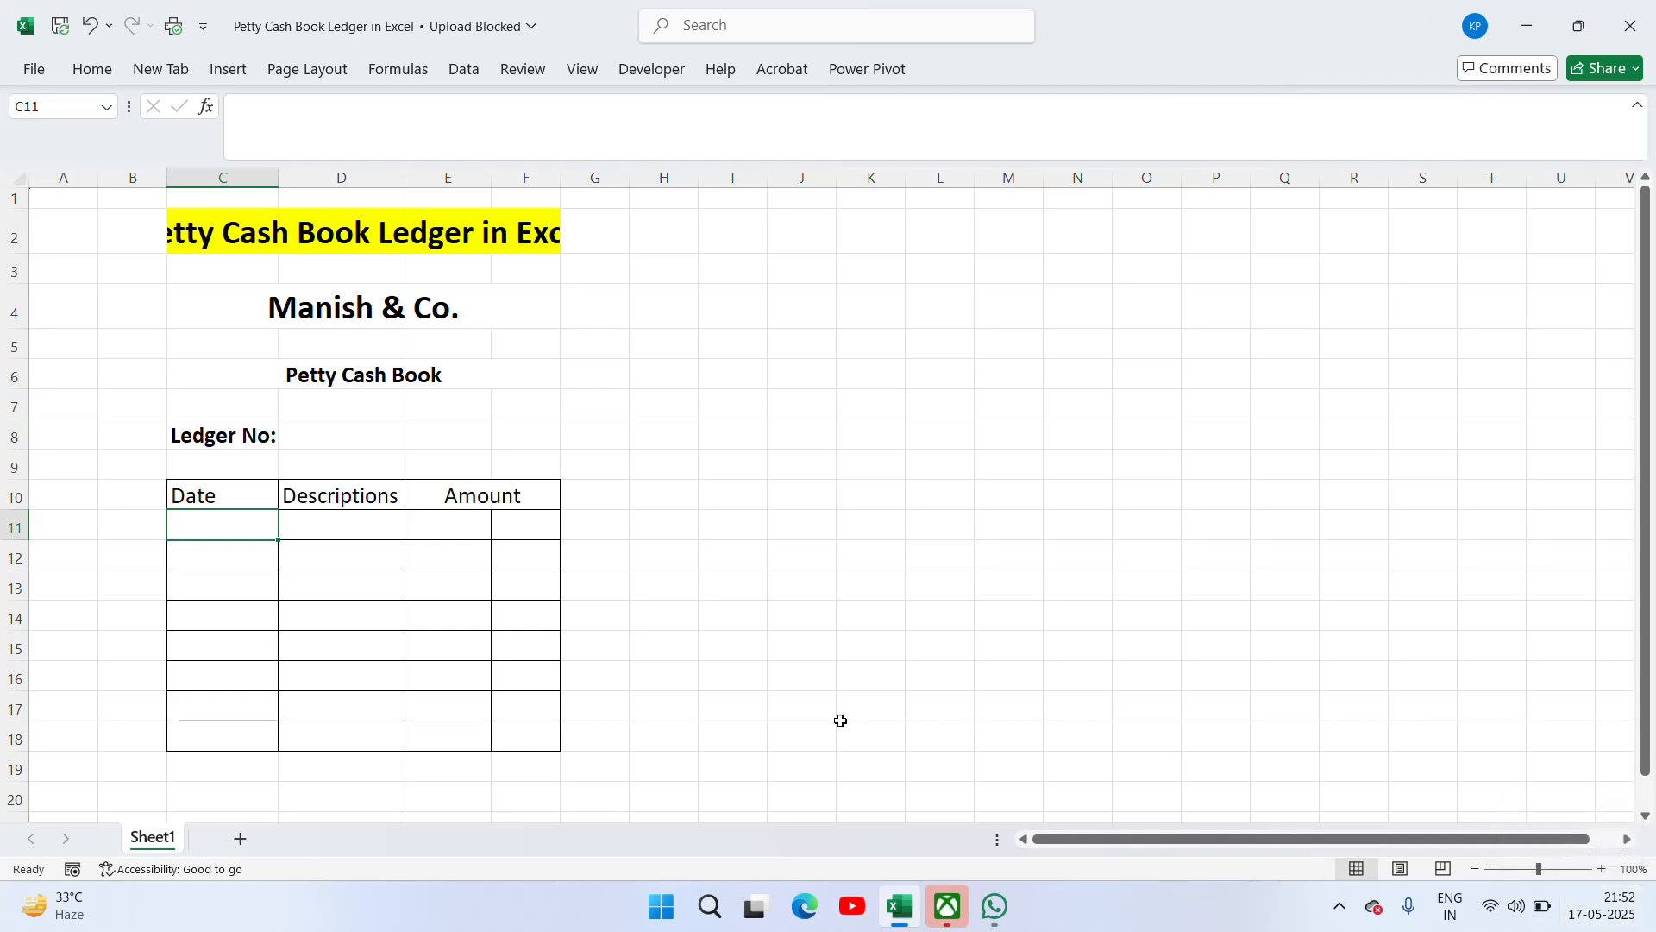
text(15)
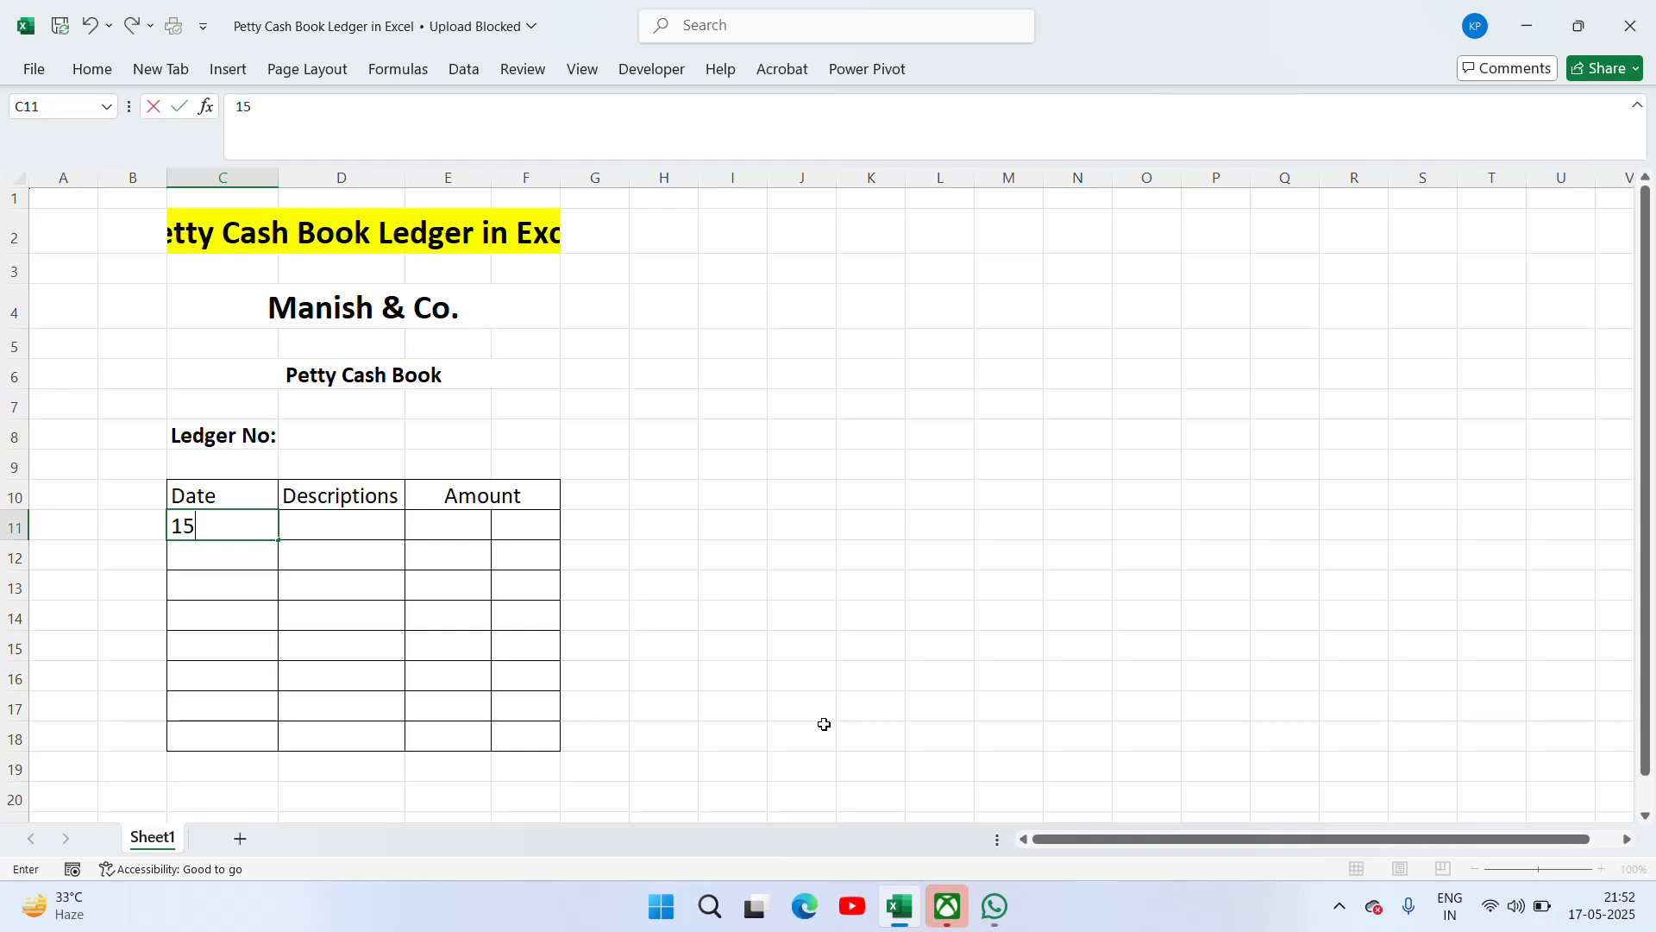
key(Escape)
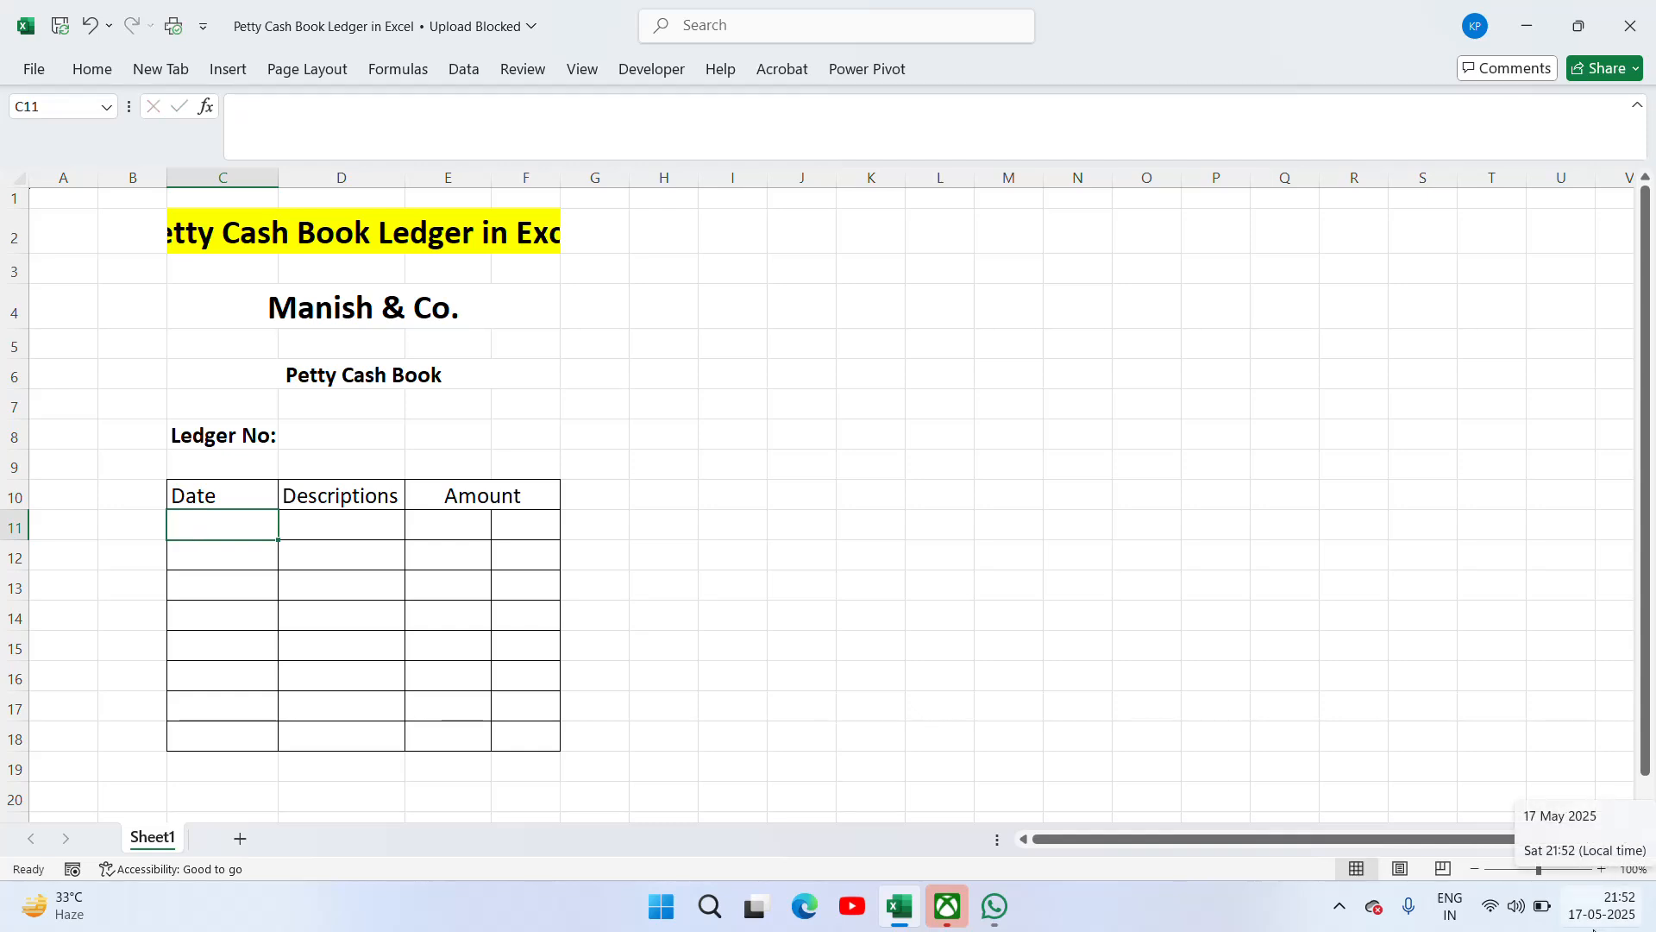
text(12-May)
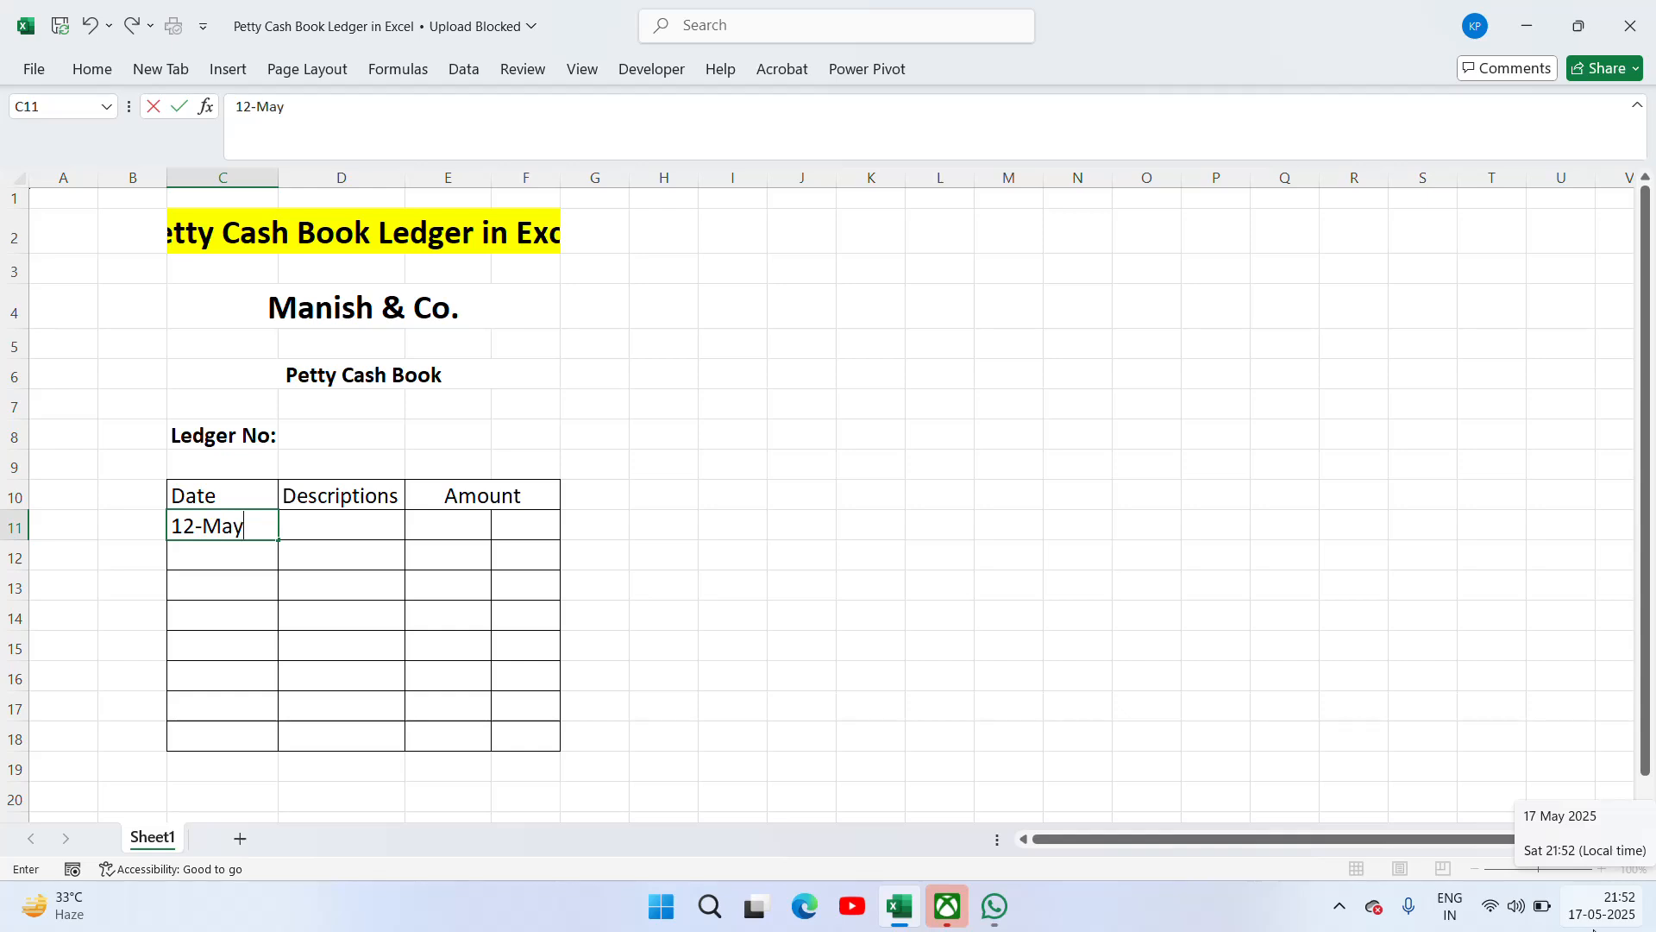
key(ctrl+Return)
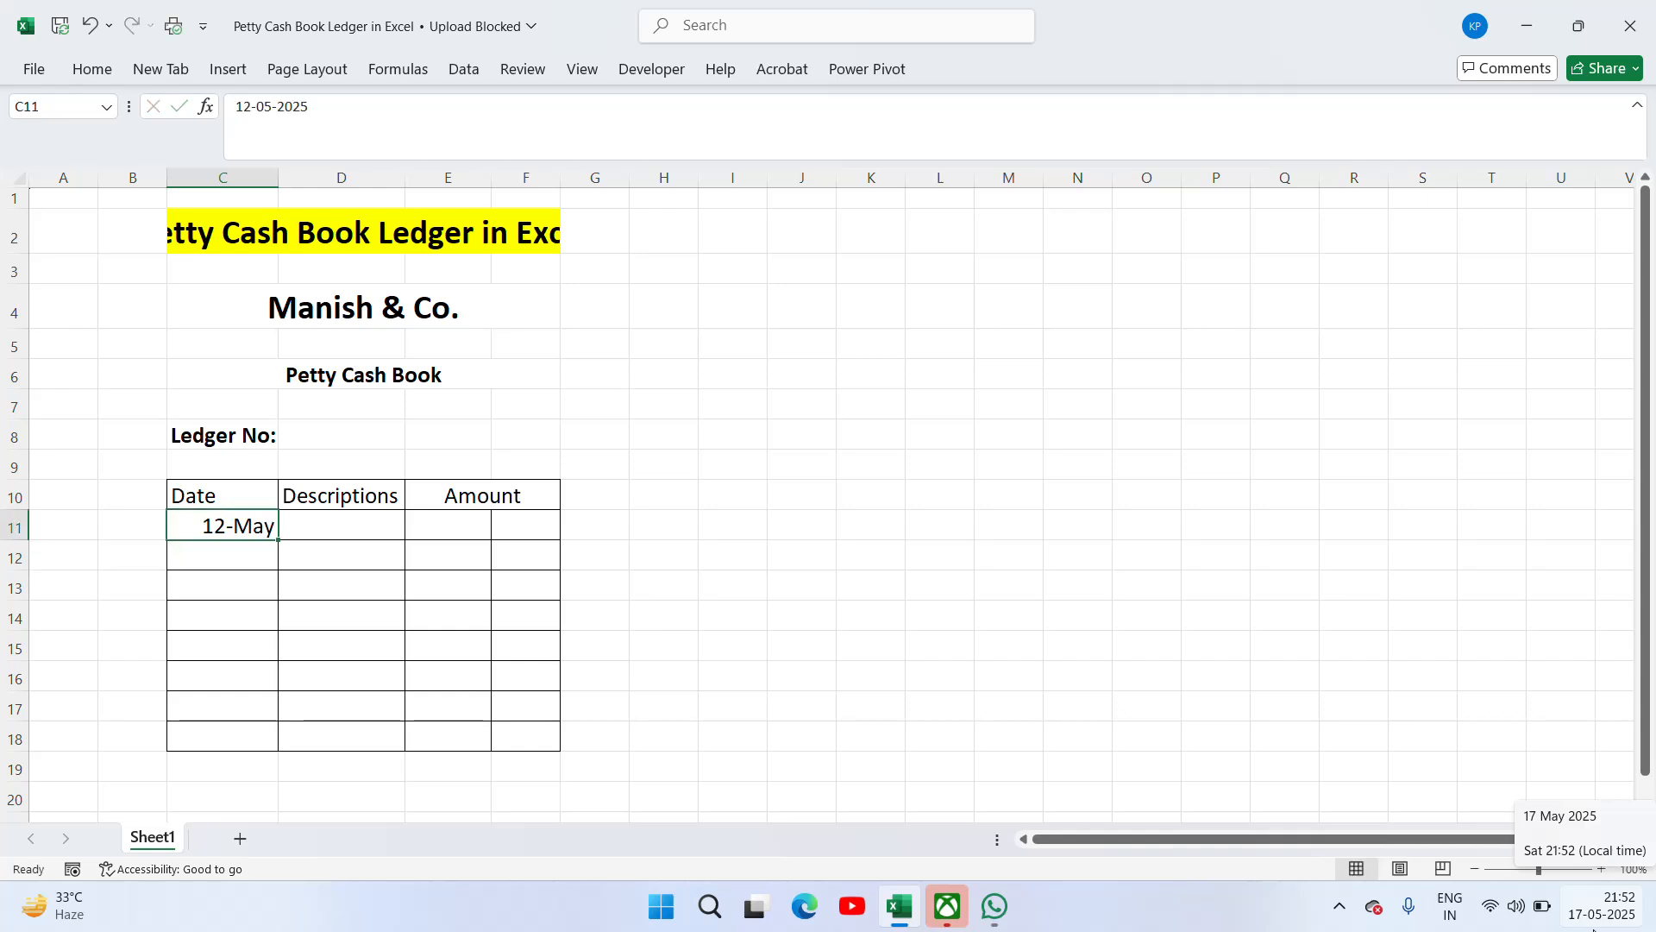
Step: Copy the date in C11 to C12 and change the copy to 13-05-2025
key(ctrl+c)
key(Down)
key(ctrl+v)
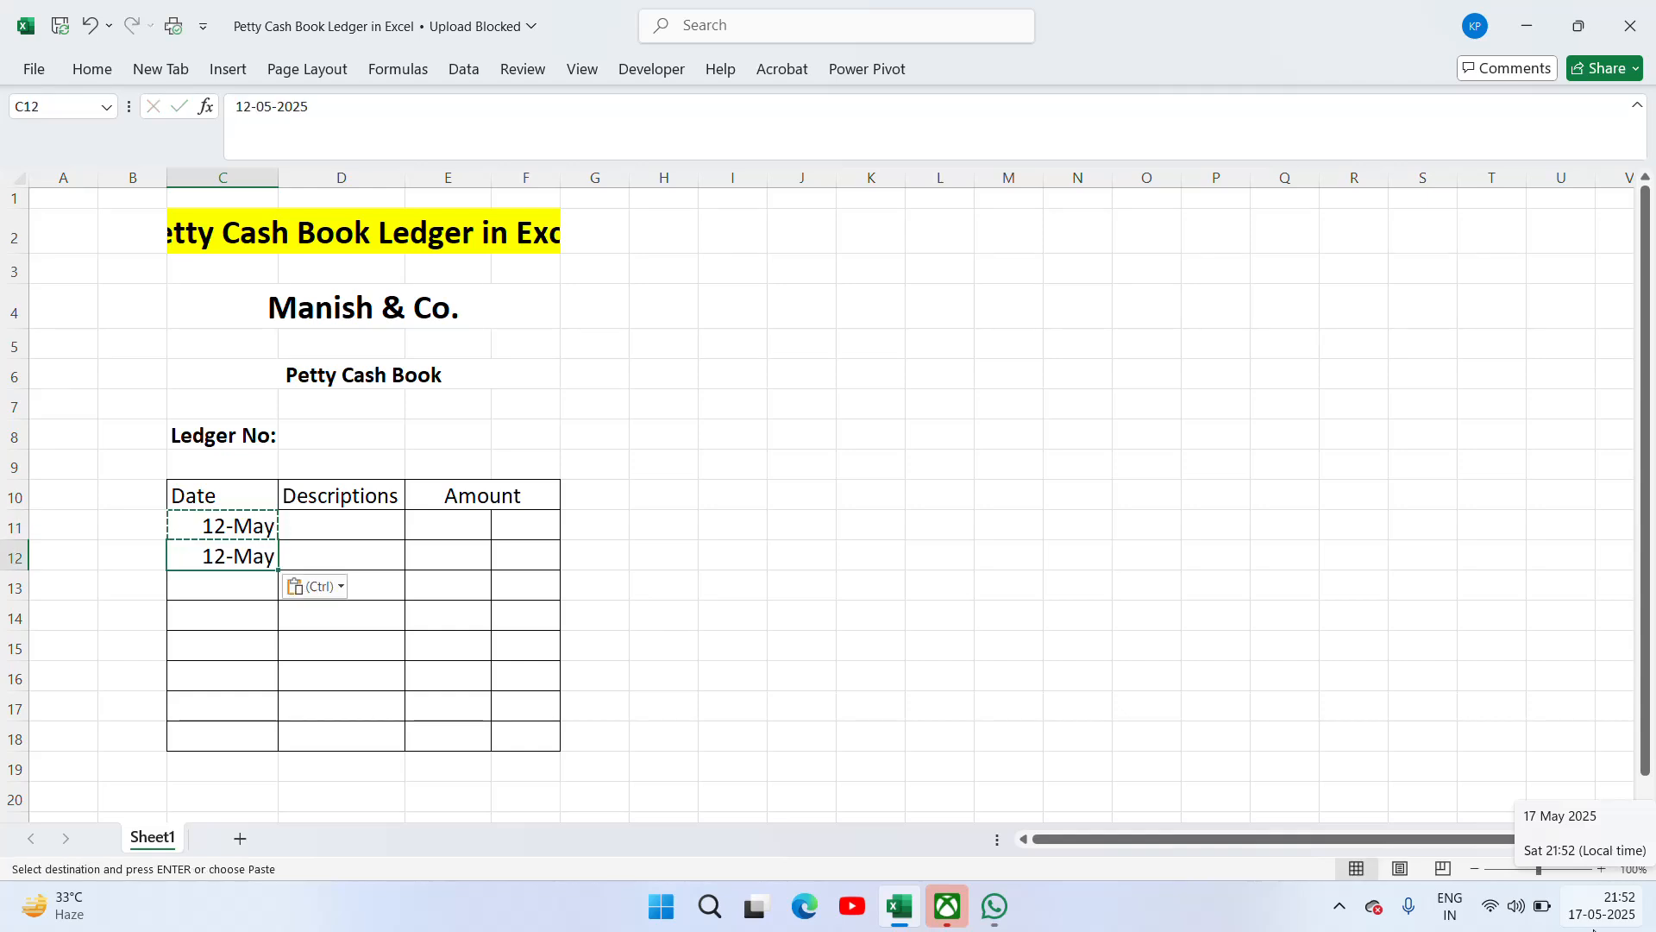
key(F2)
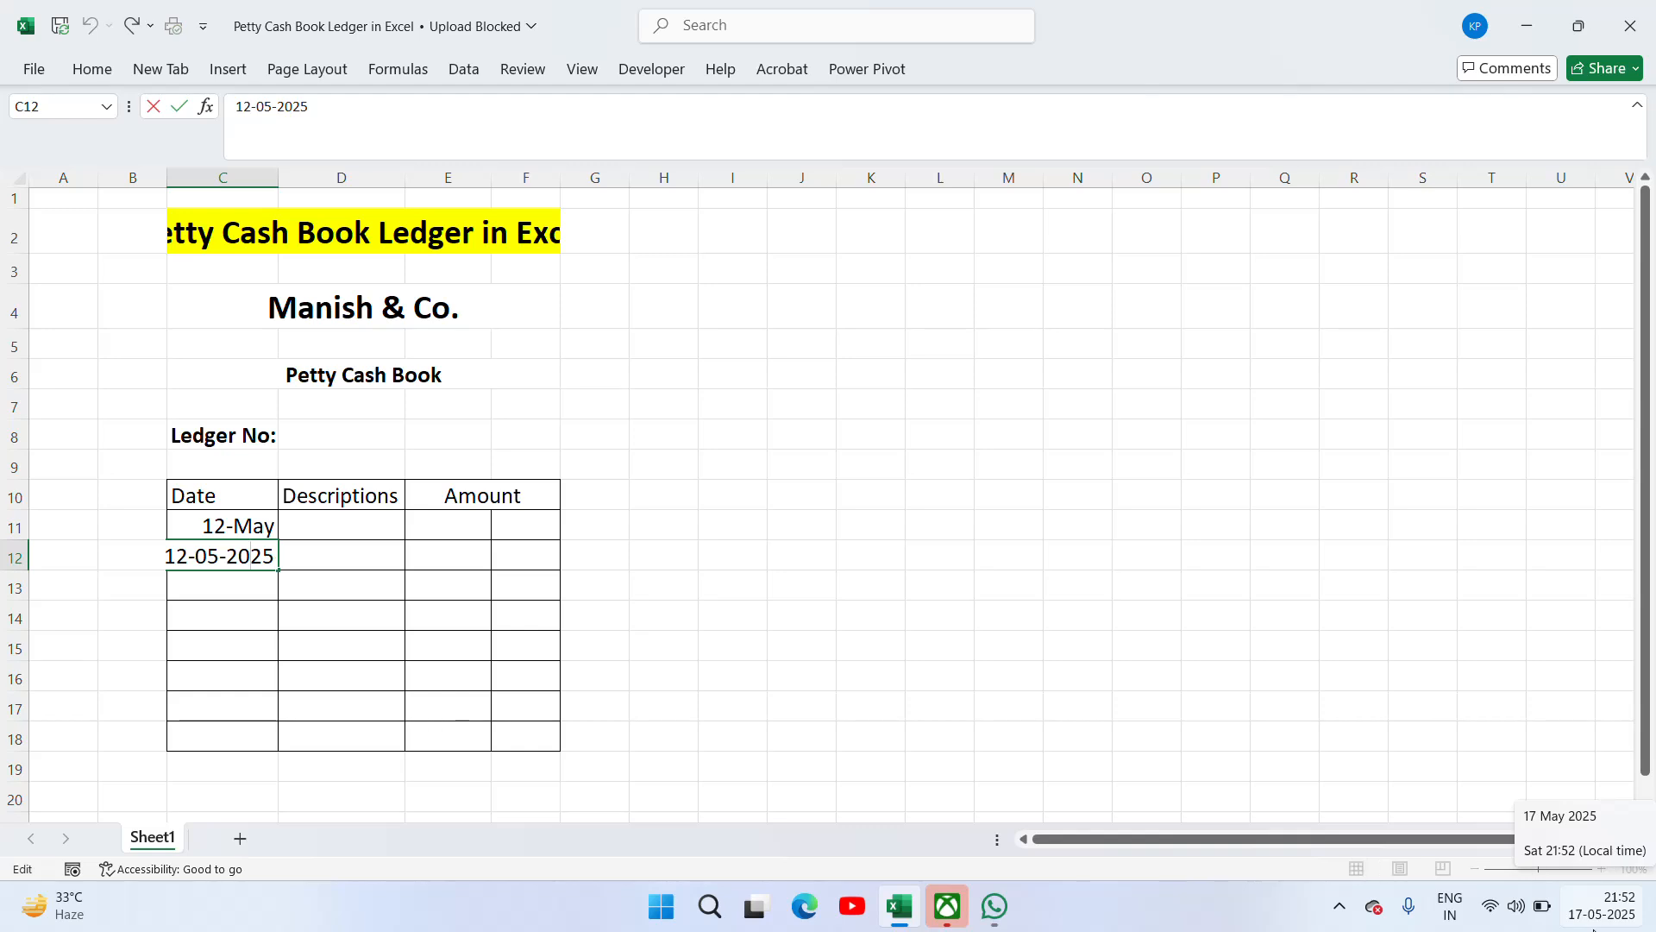
key(Left)
key(Left)
key(Left)
key(Left)
key(Left)
key(Left)
key(Left)
key(Delete)
text(3)
key(Return)
Step: Extend the date series from C11:C12 down to 17-May in cell C16
key(Up)
key(Up)
key(shift+Down)
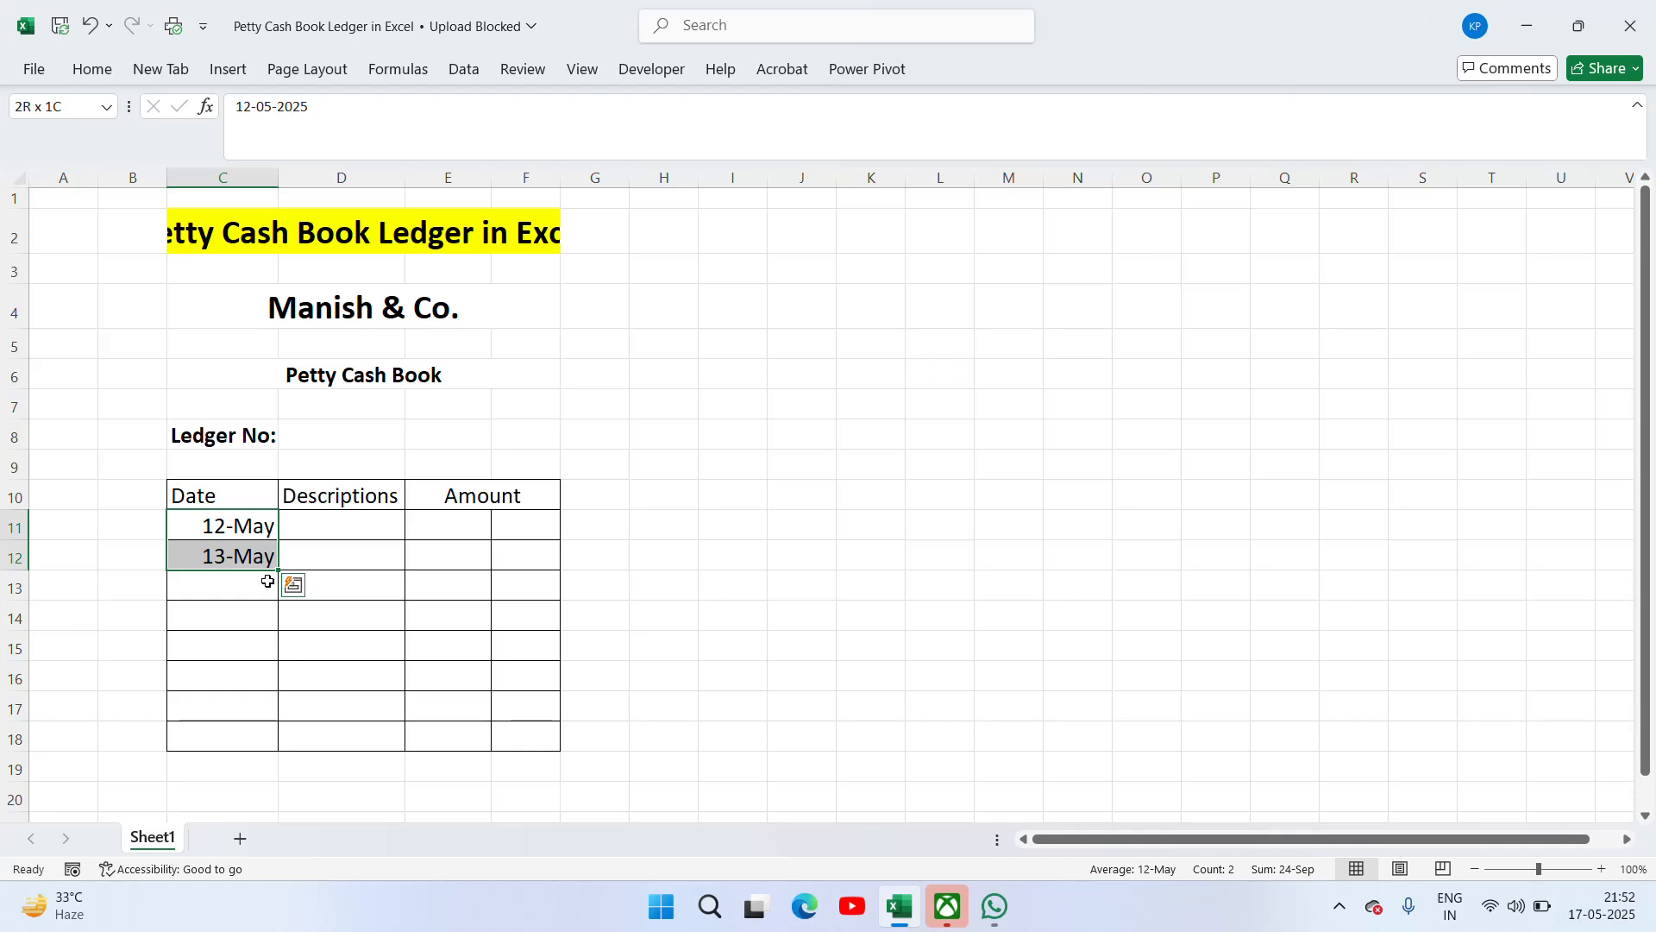
drag(277, 571, 274, 699)
Step: Enter the description "Telephone Expenses" in cell D11 and autofit column D to it
click(314, 533)
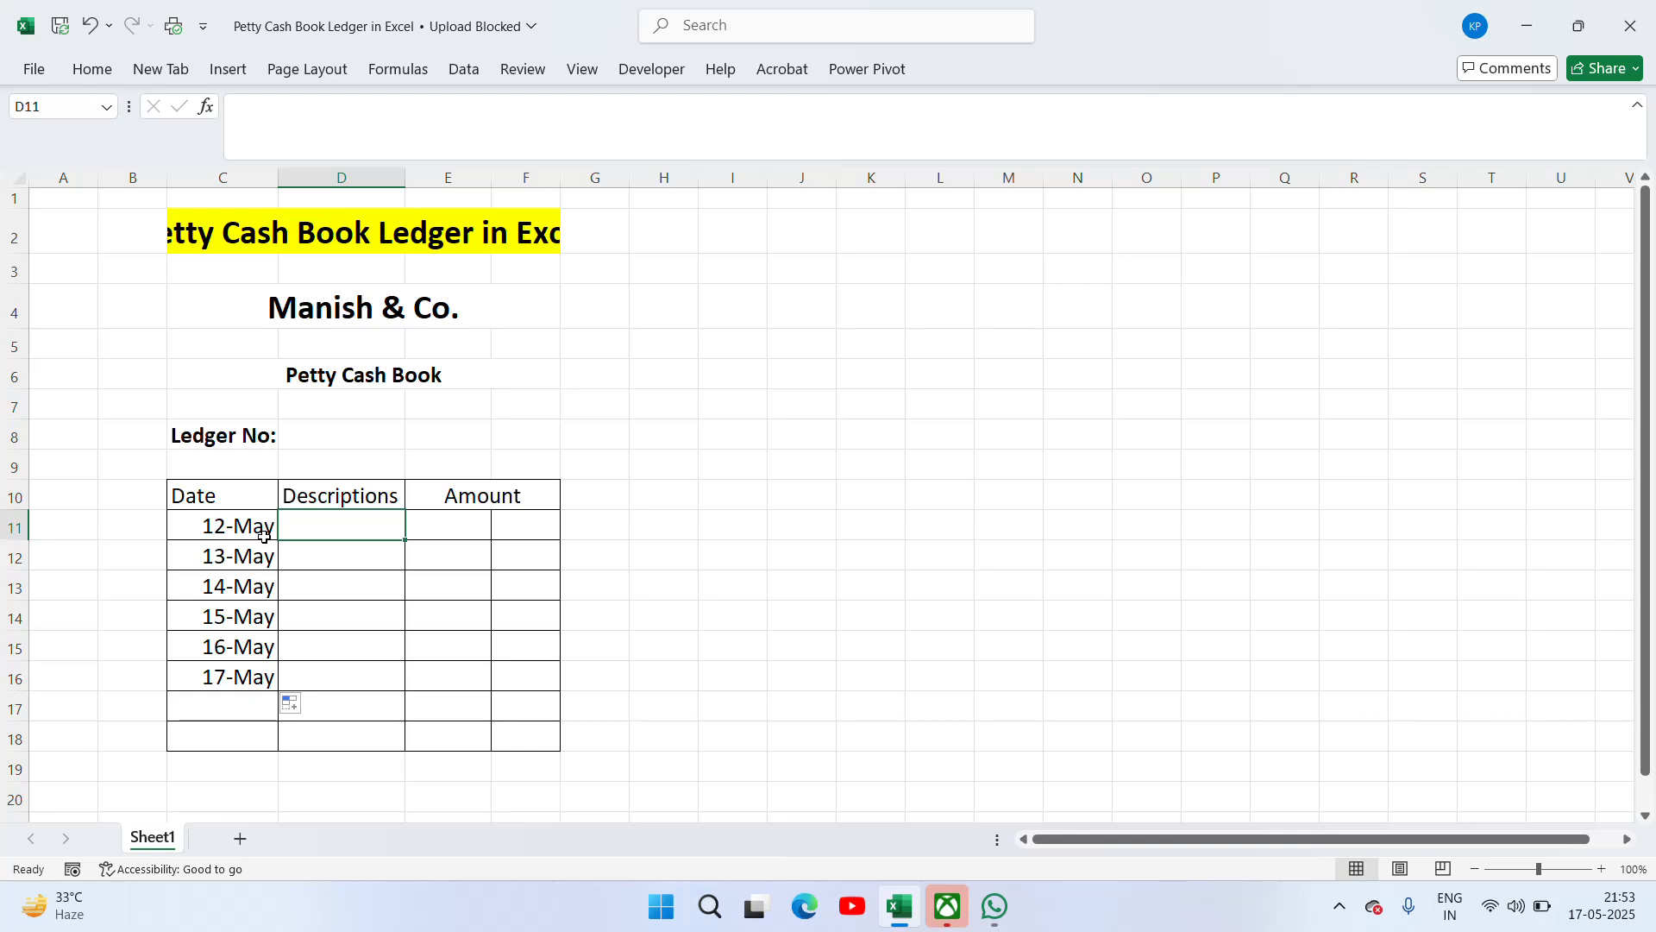
text(Telephone)
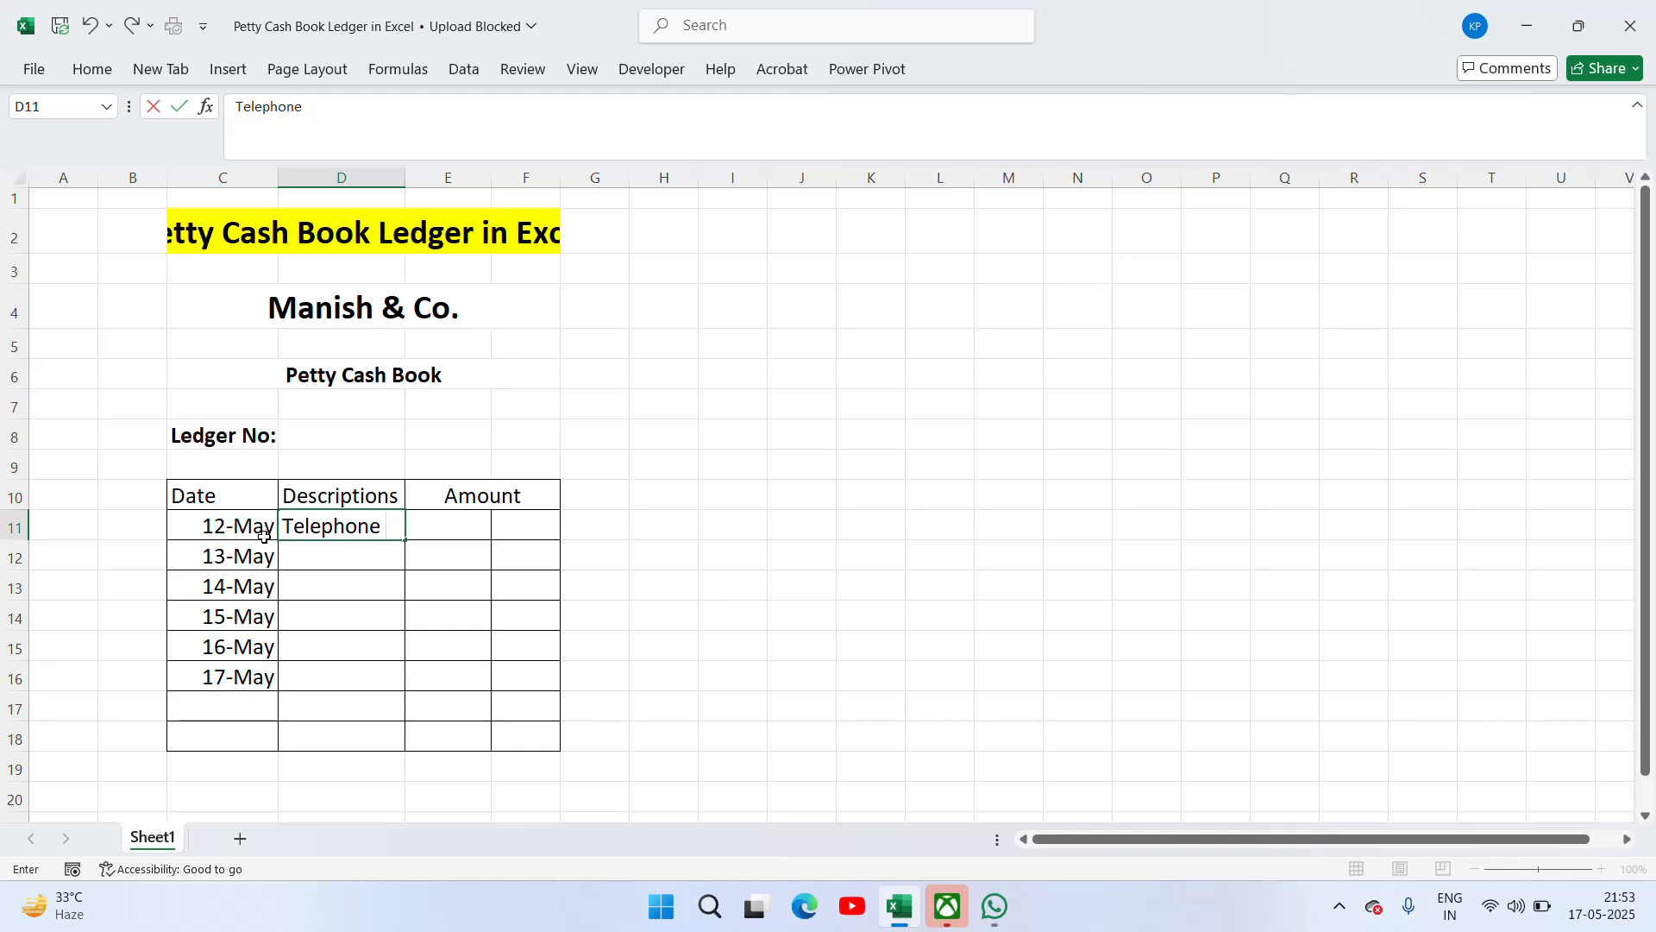
text(Expenses)
key(ctrl+Return)
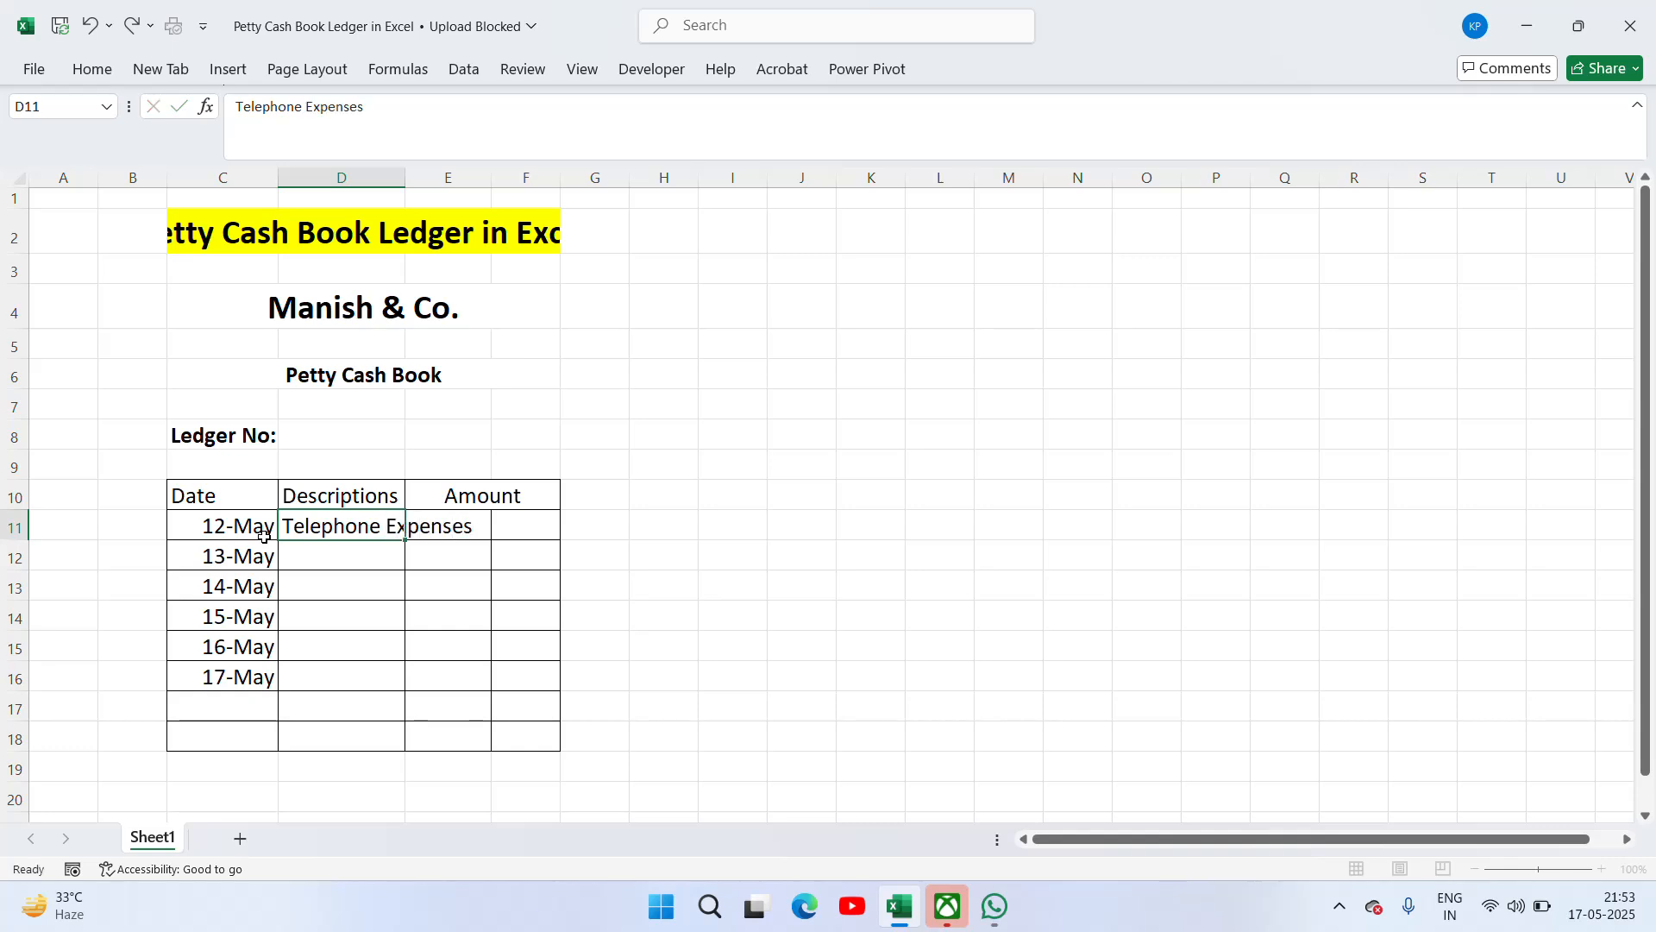
double_click(405, 177)
Step: Enter the description "Travelling Expenses" in cell D12
click(377, 560)
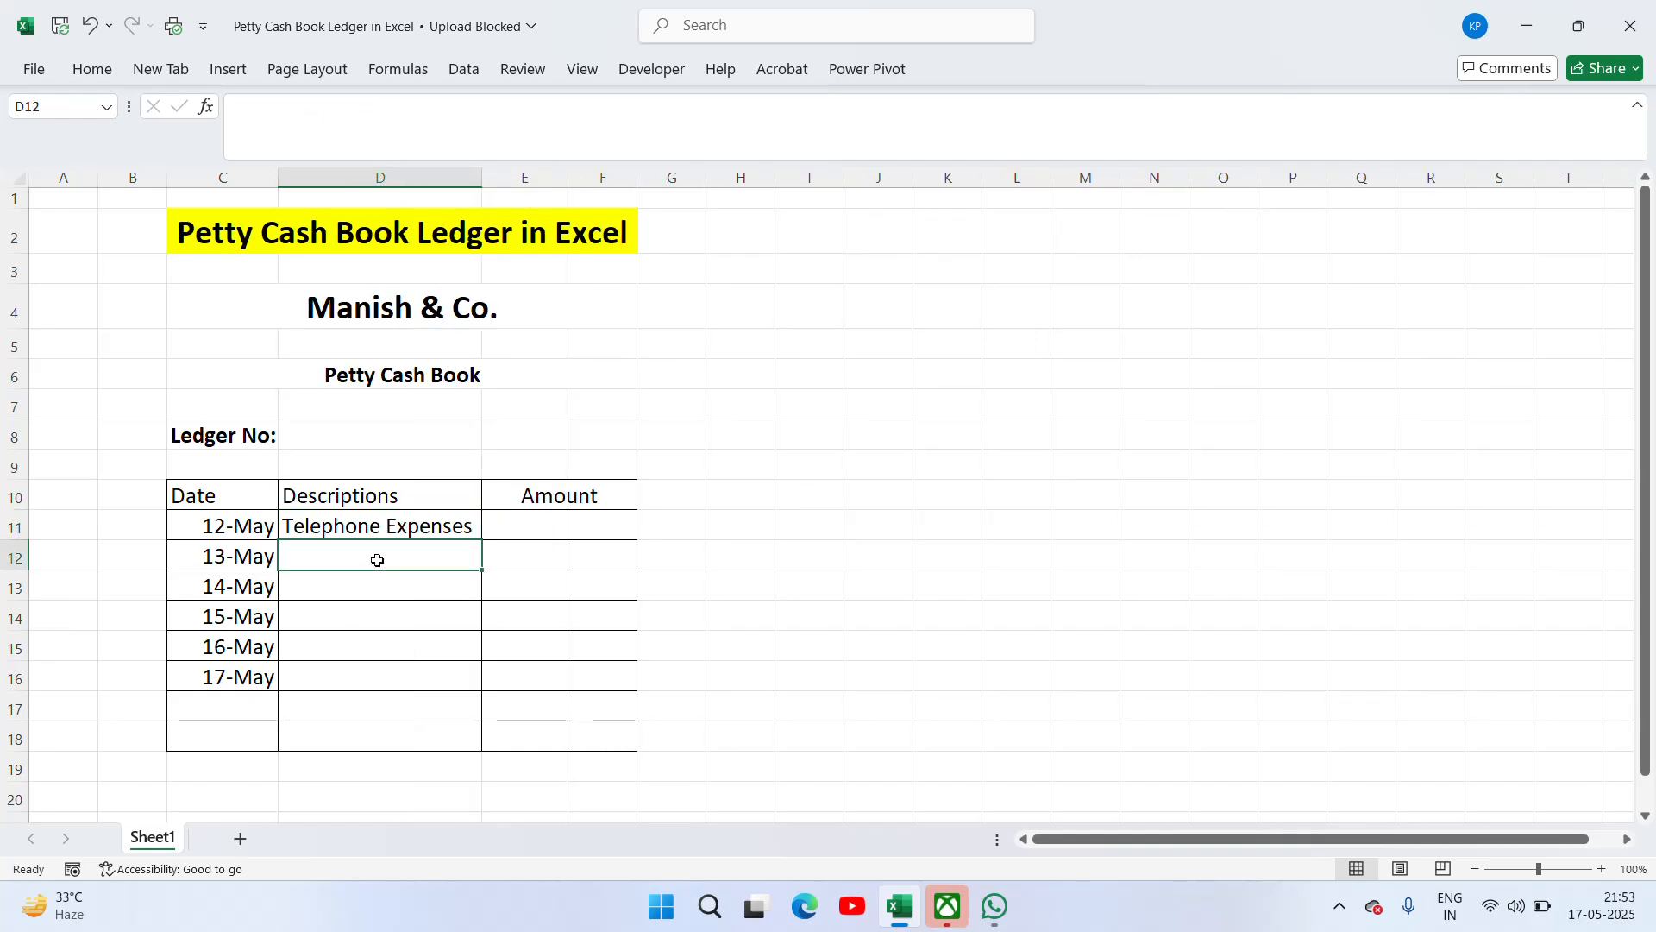
text(Trave)
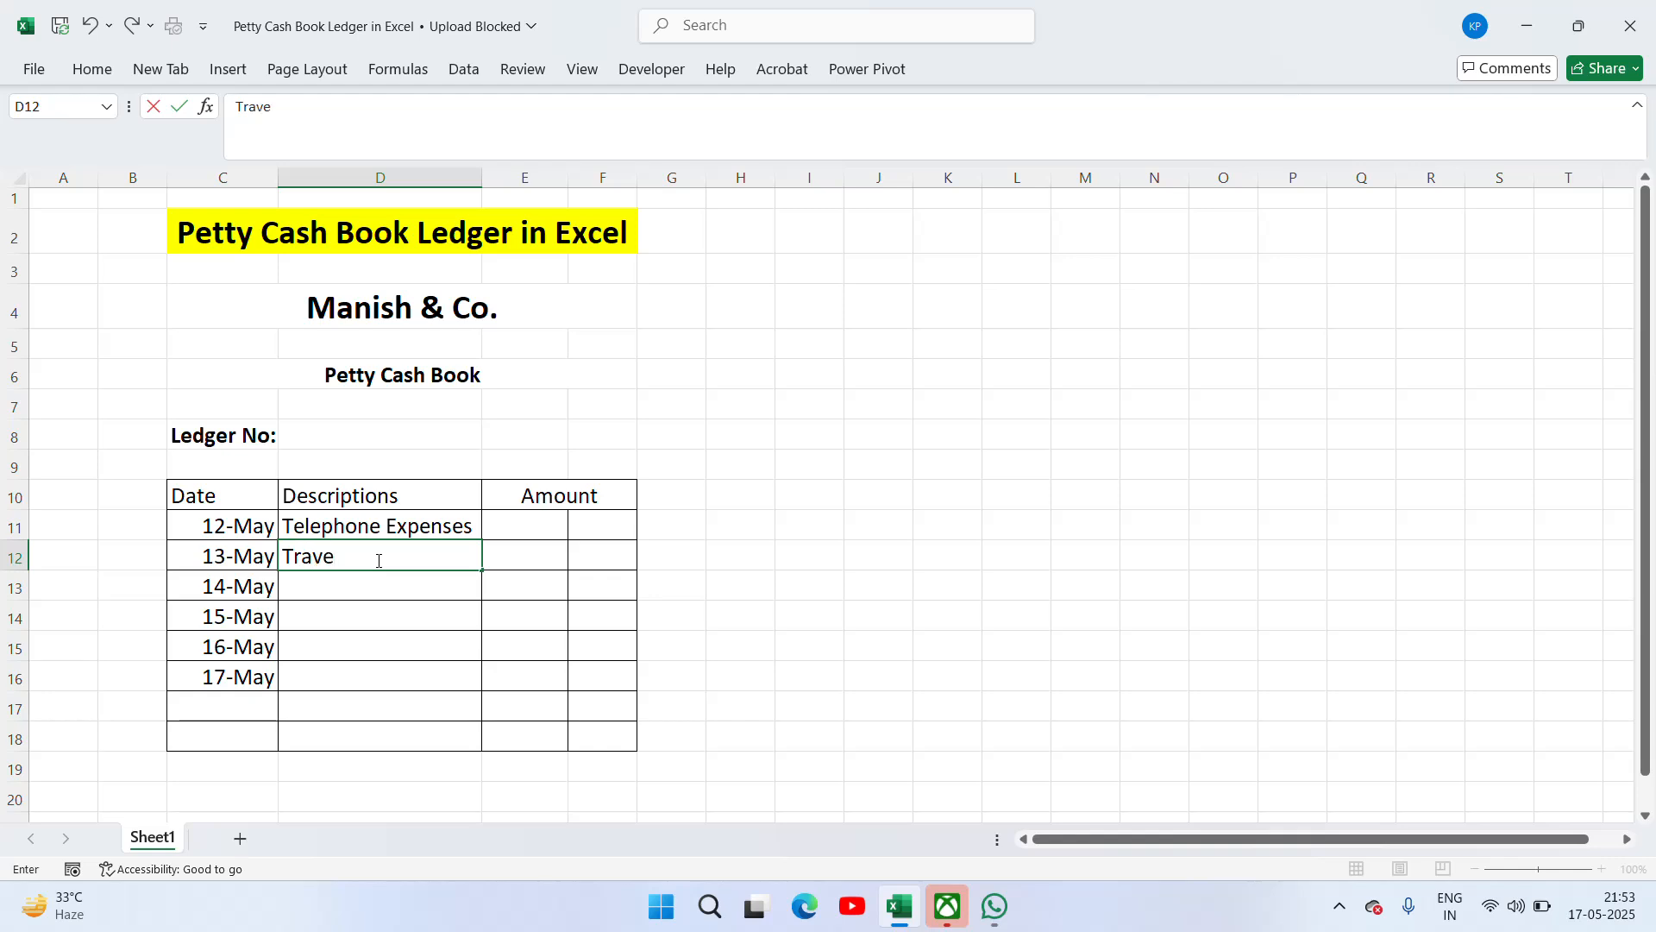
text(lling Expenses)
key(Return)
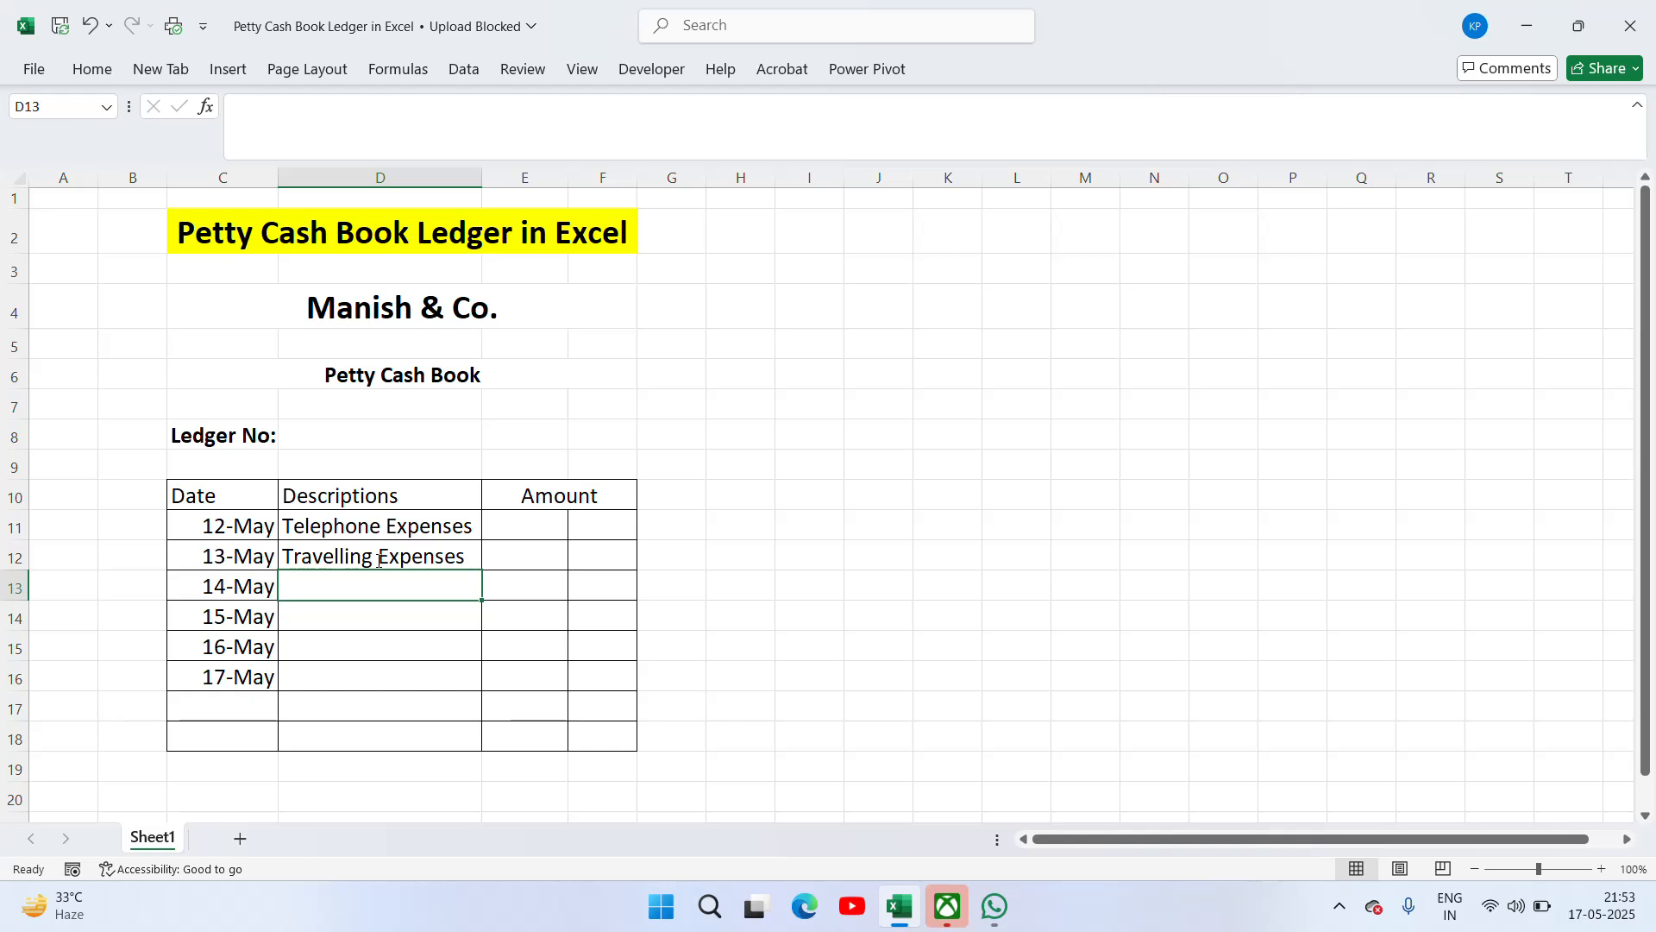
Step: Enter the descriptions "Printer Cartage" in cell D13 and "Stationery Expenses" in cell D14
text(Printer )
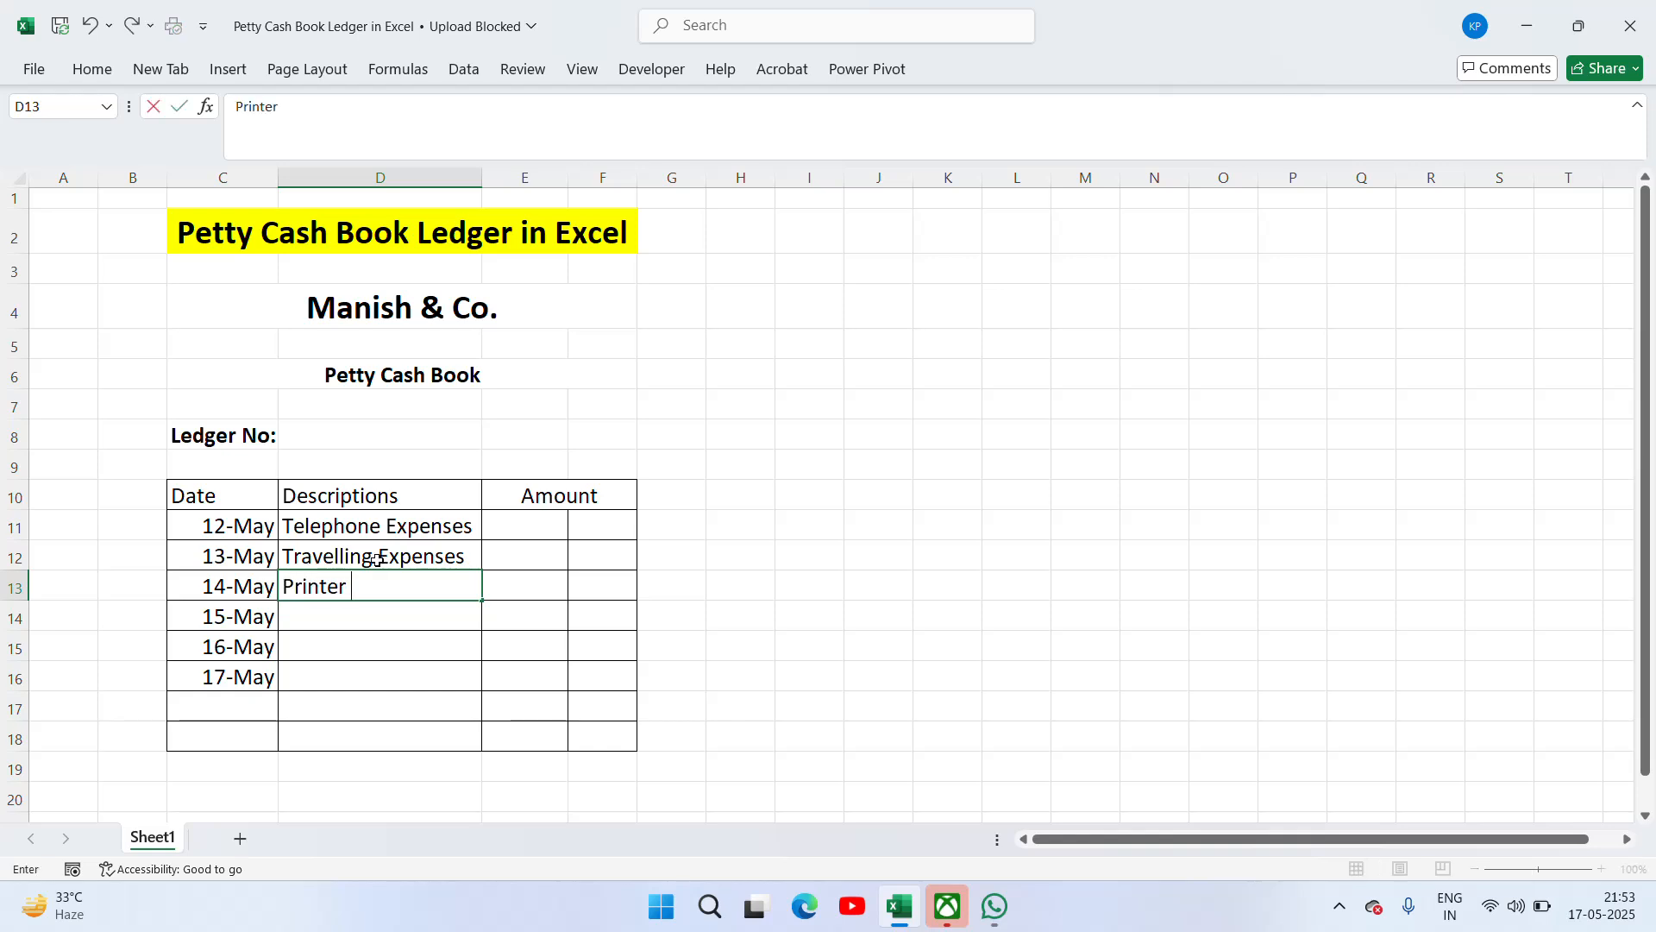
text(Cartage)
key(Return)
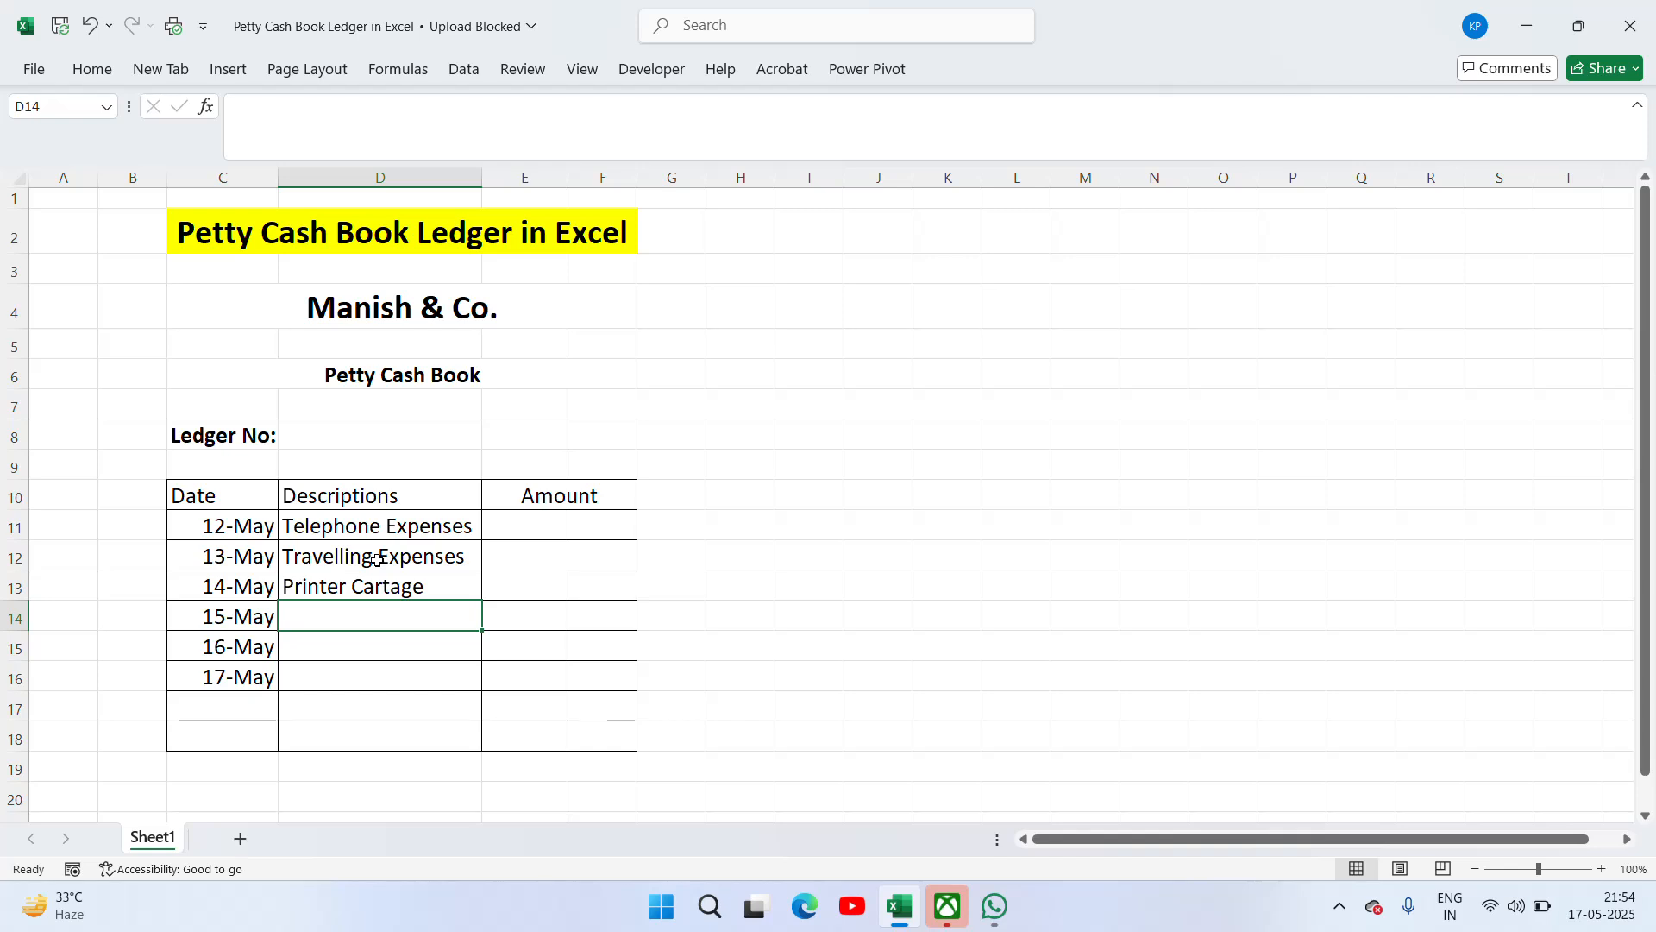
text(Stati)
text(oner)
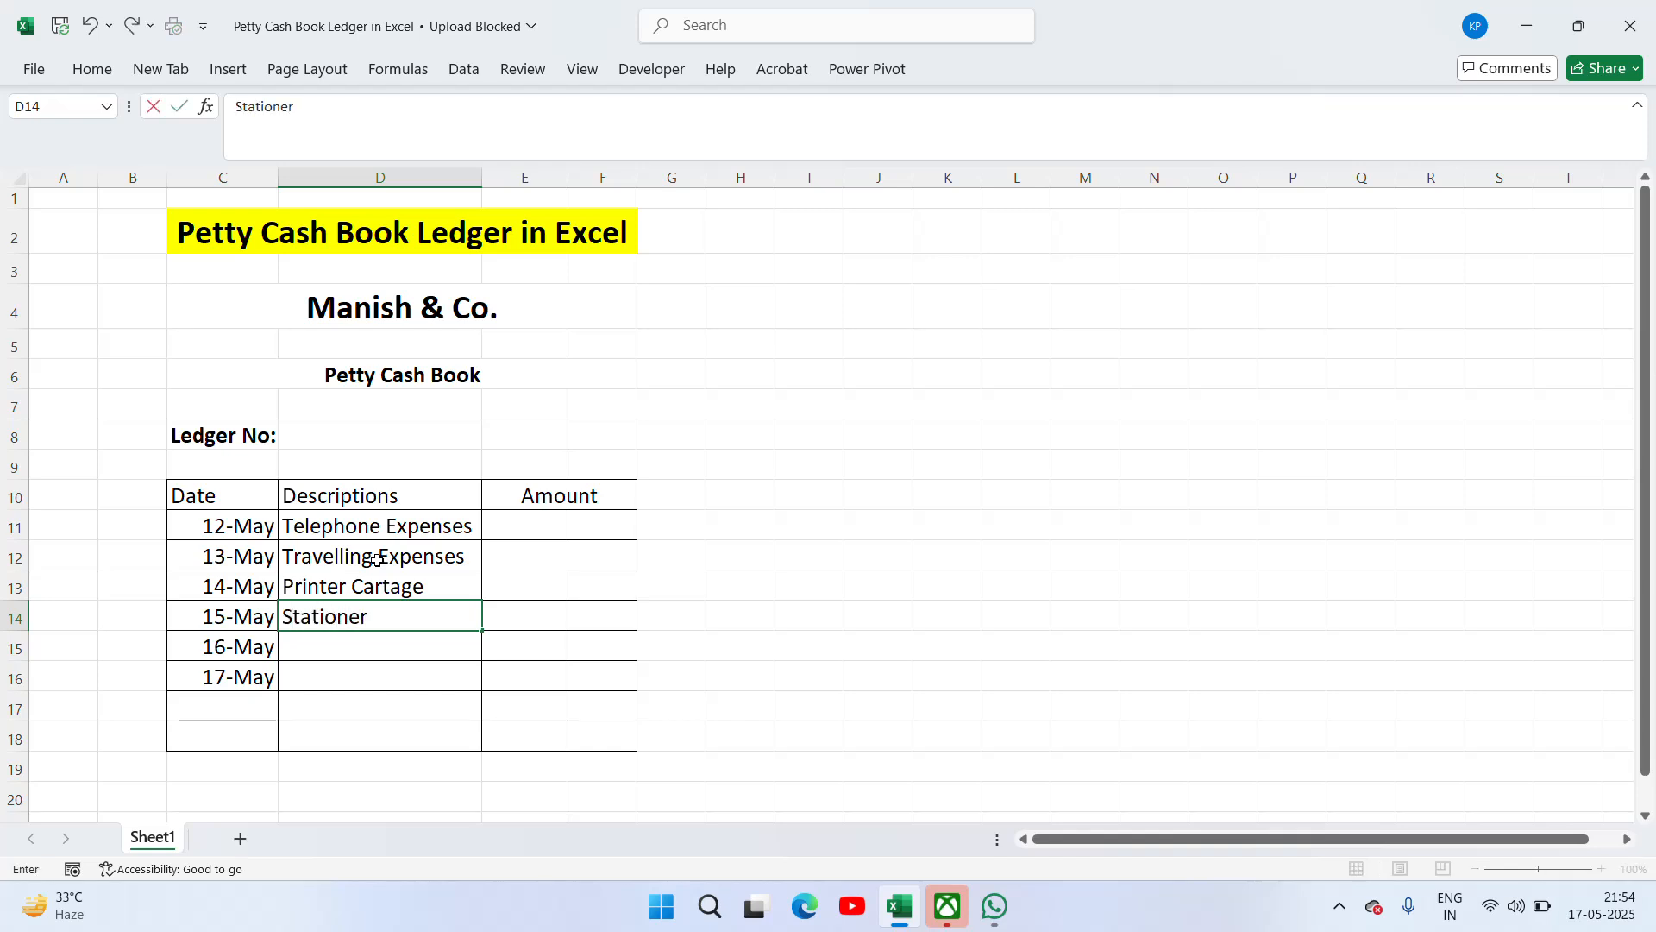
text(y Expenses)
key(Return)
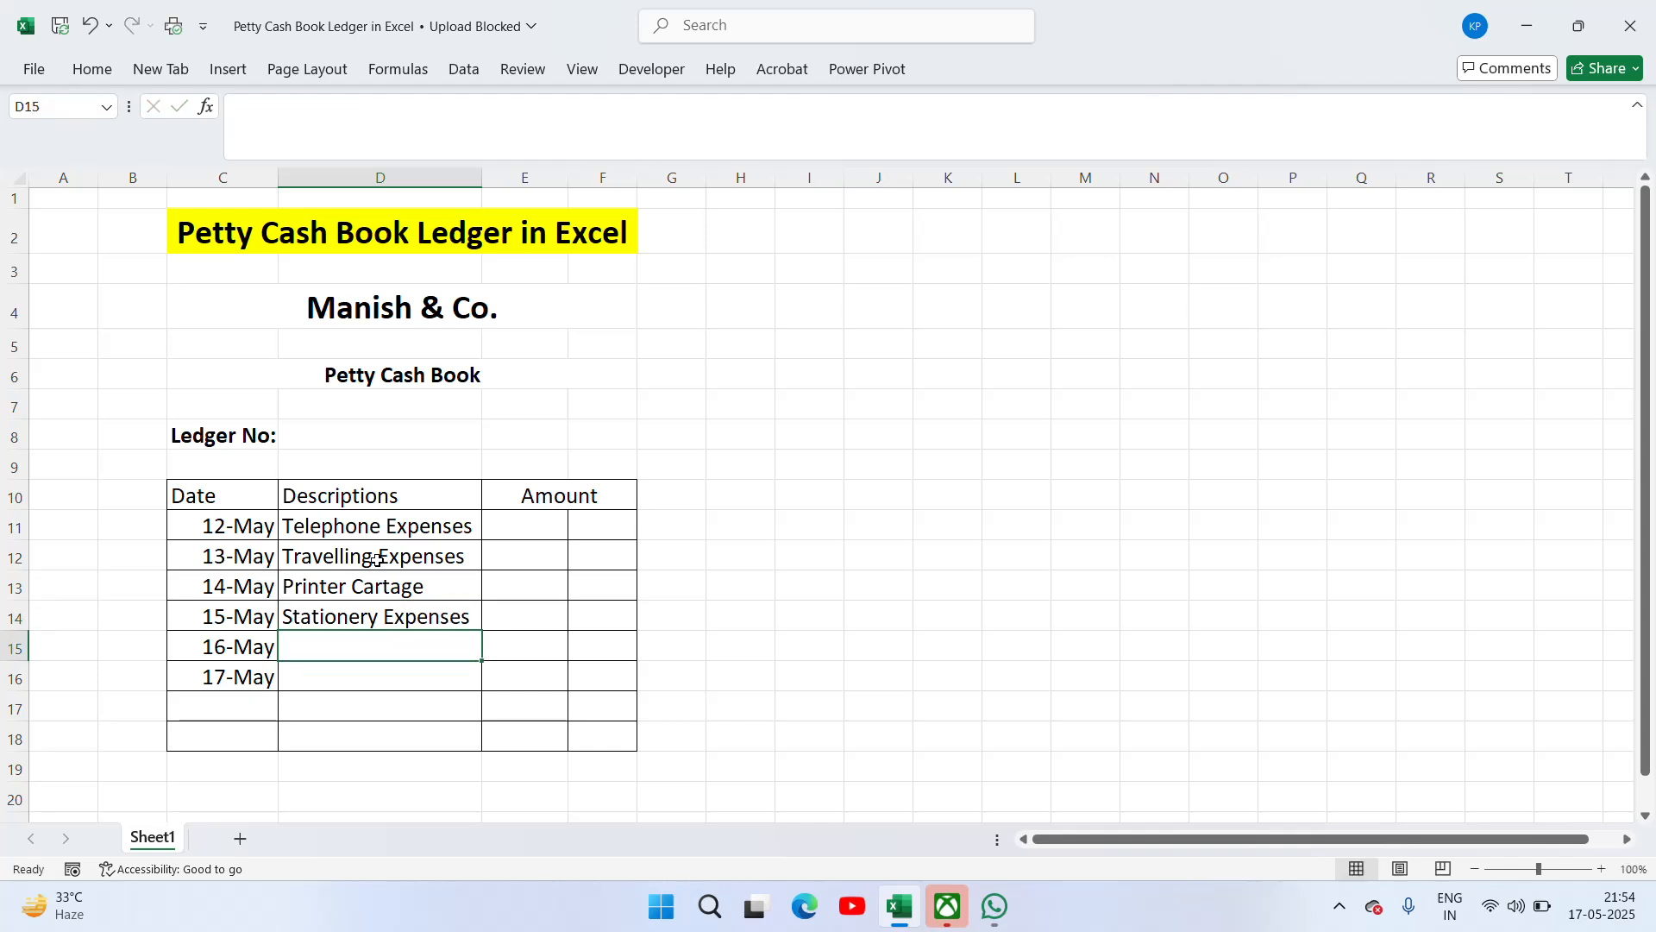
Step: Enter the descriptions "Rent Paid" in cell D15 and "Misc Expenses" in cell D16
text(R)
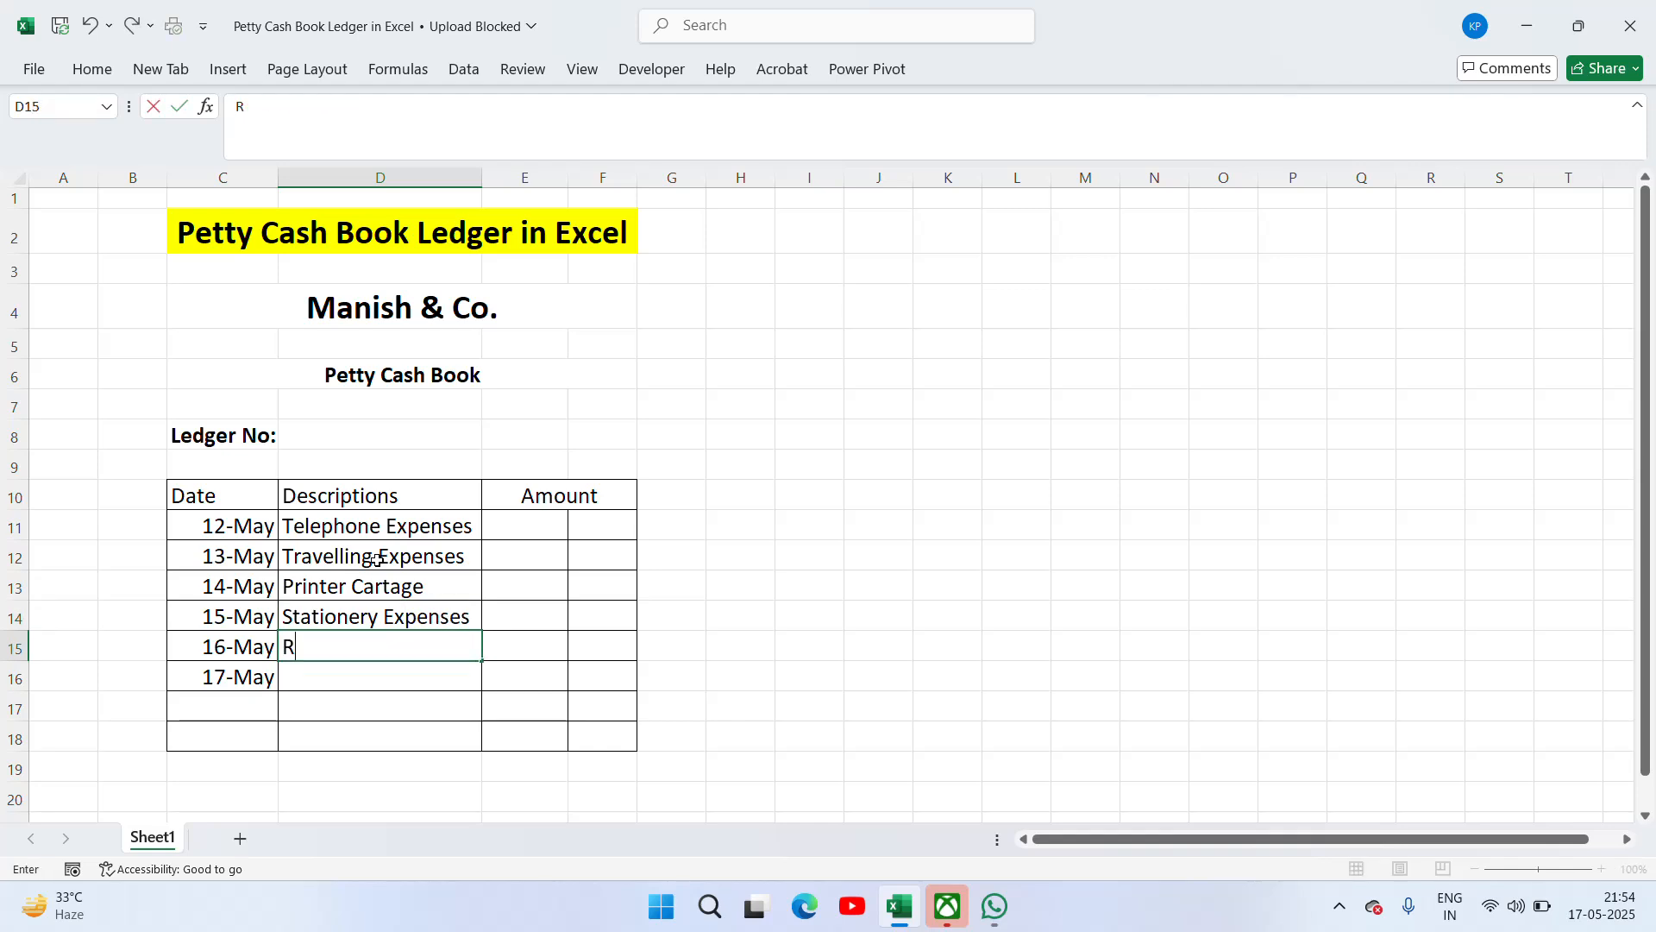
text(ent Paid)
key(Return)
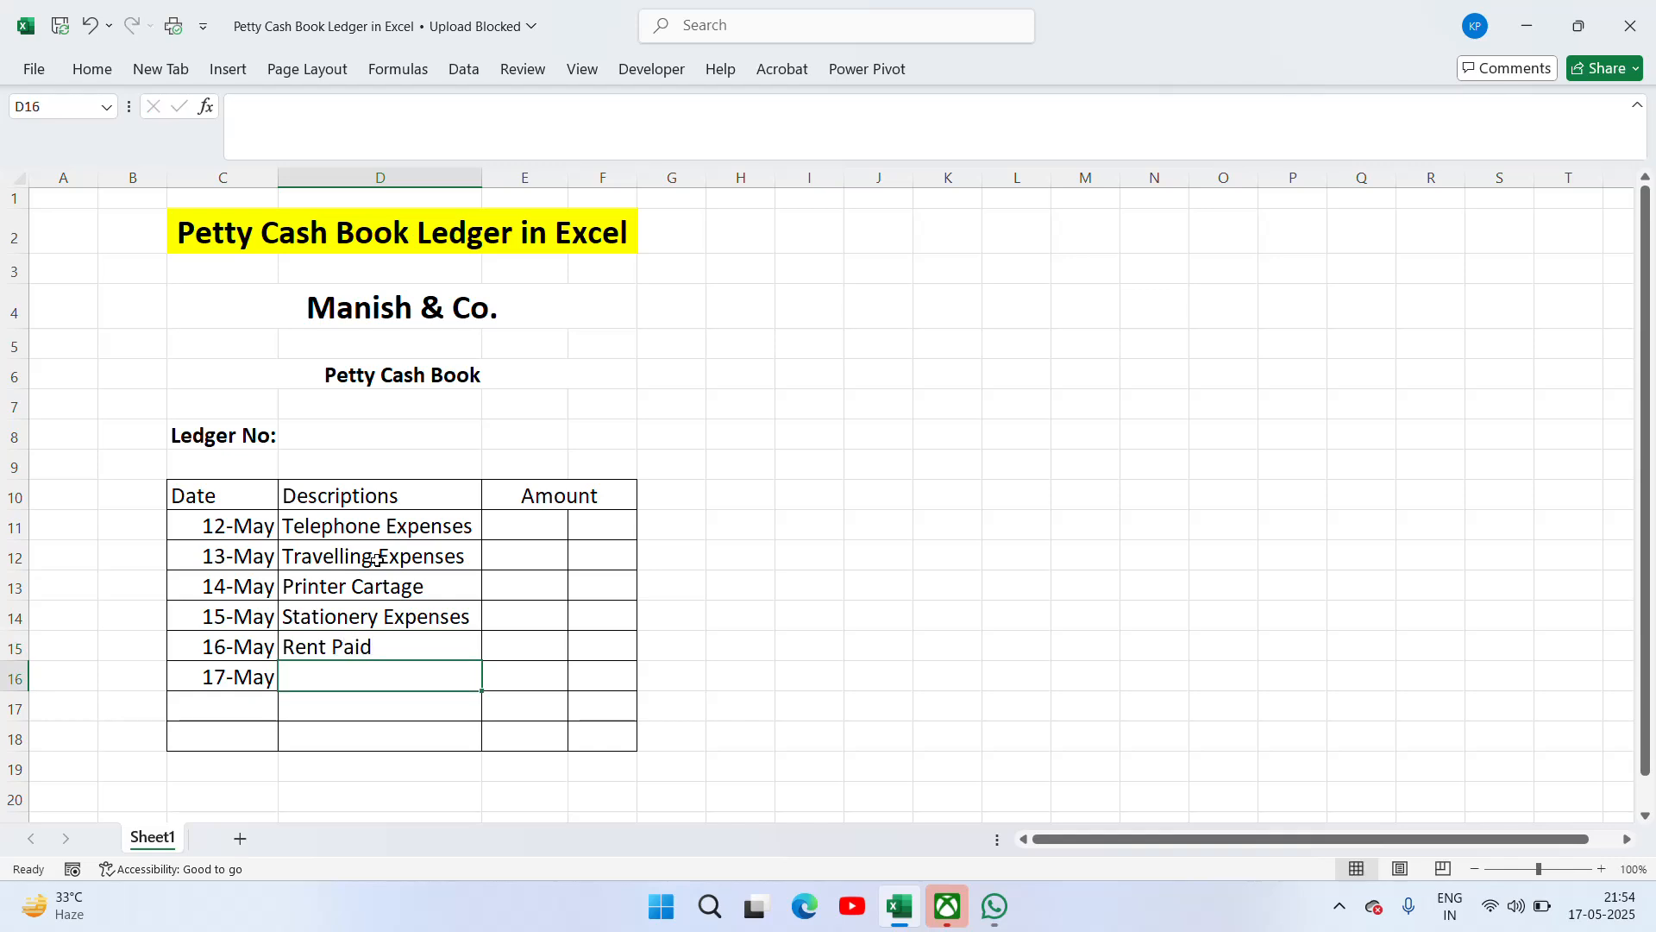
text(Misc Ex)
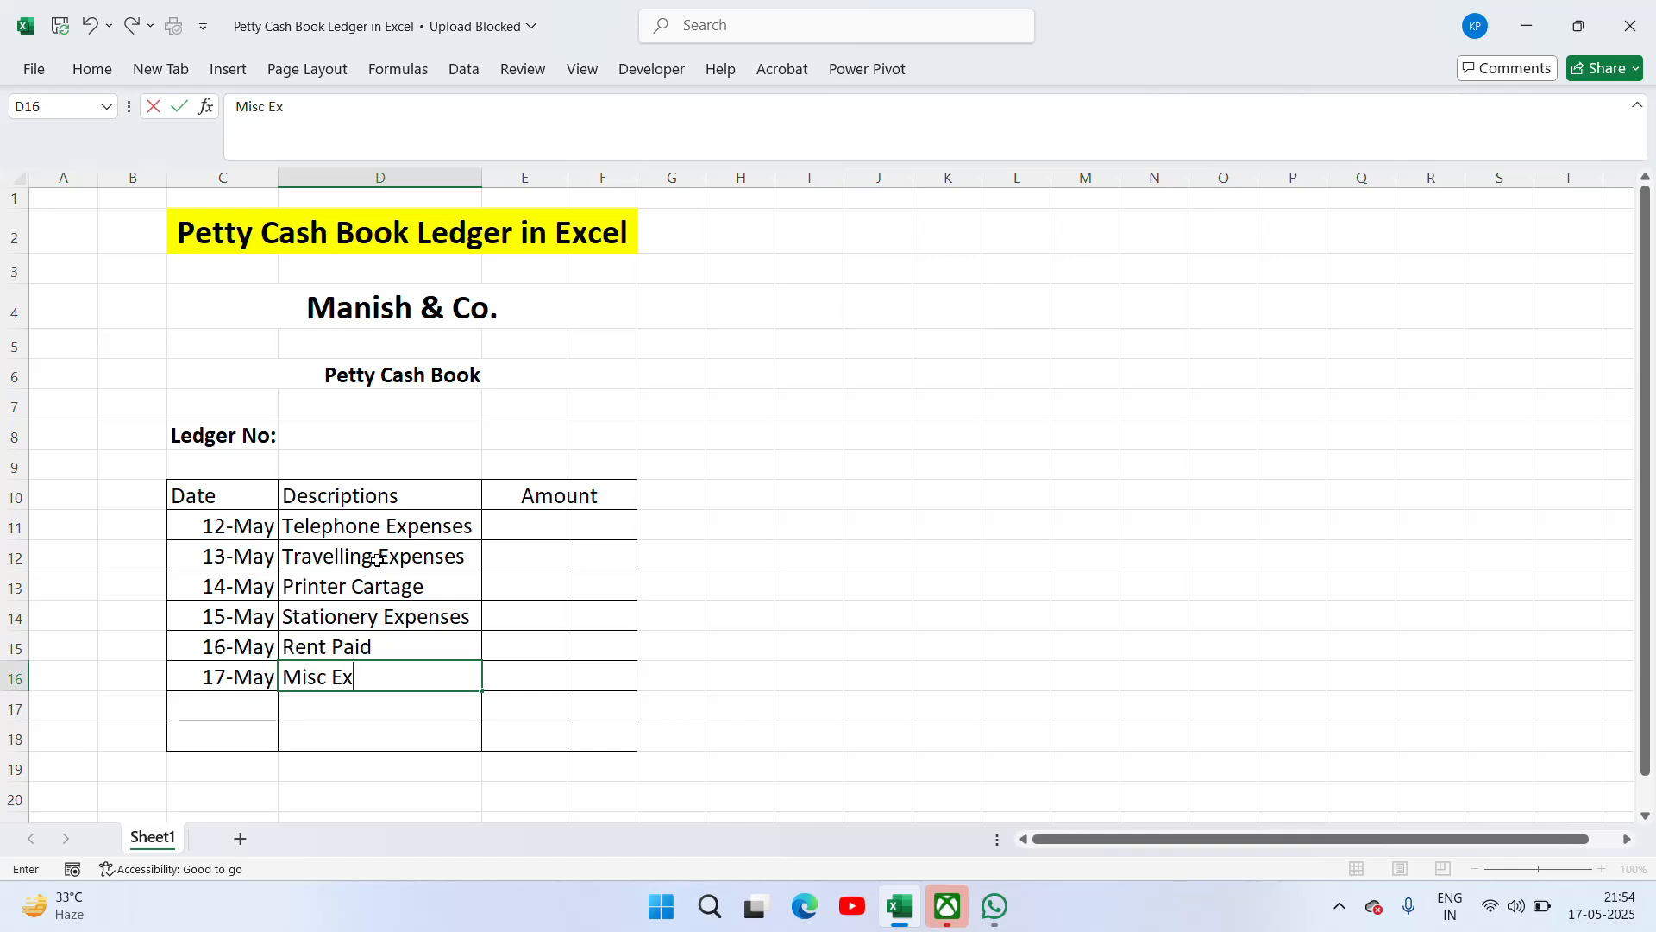
key(Return)
Step: Merge and center cells E11:F11 under the Amount heading
key(Up)
key(Up)
key(Up)
key(Up)
key(Up)
key(Up)
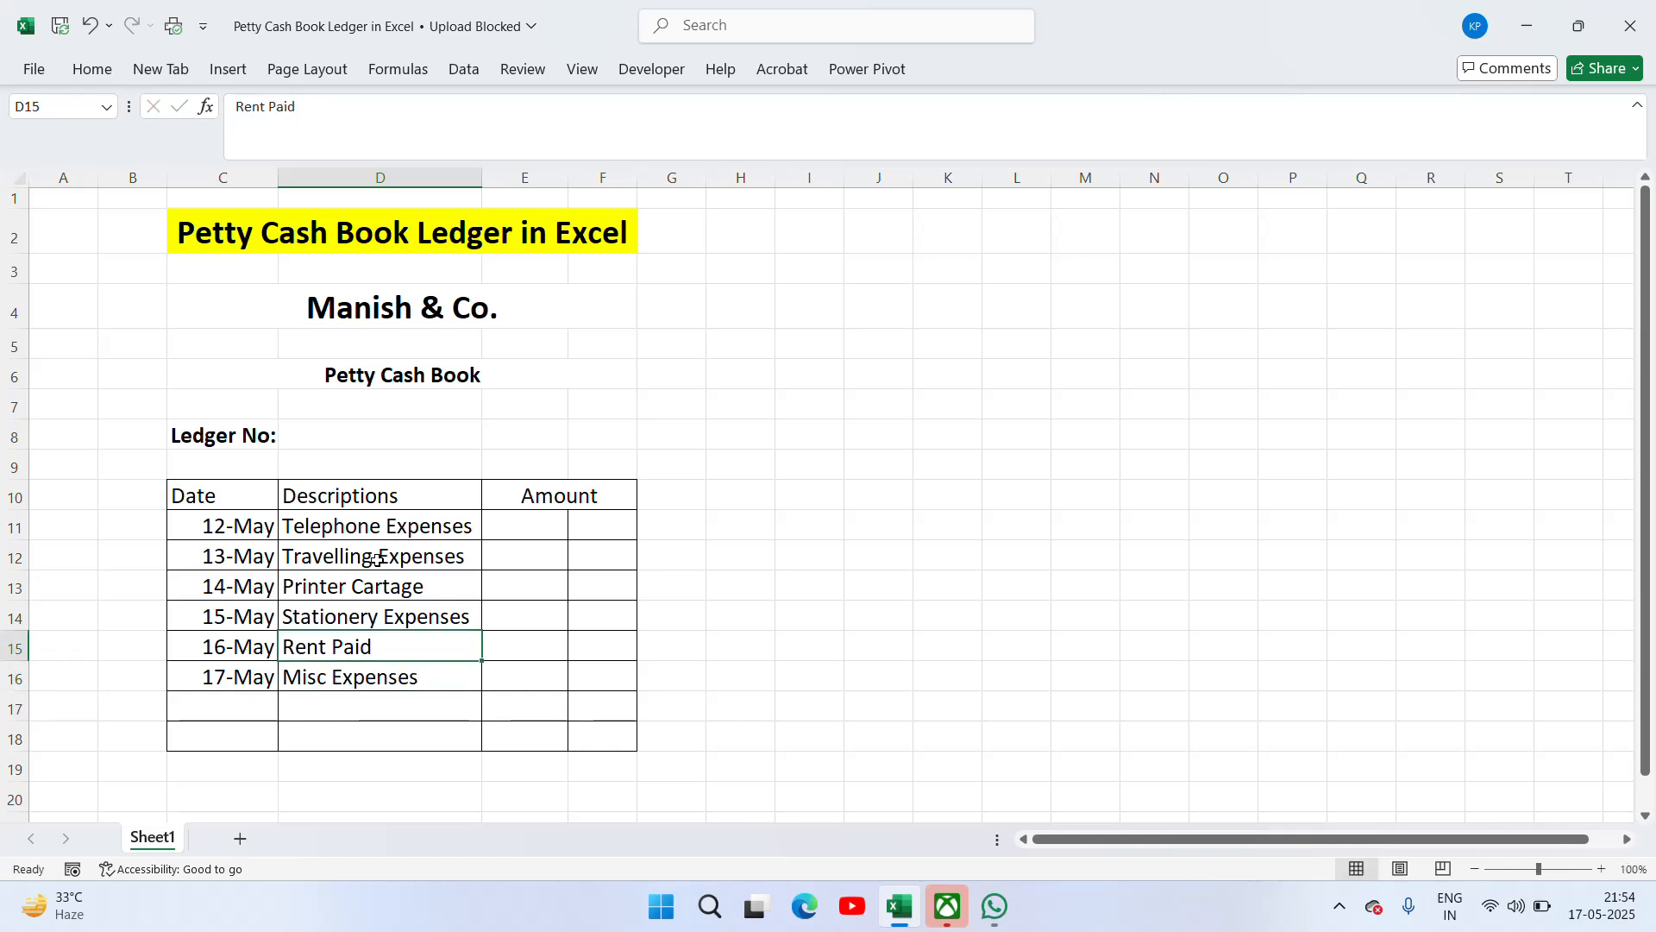
key(Left)
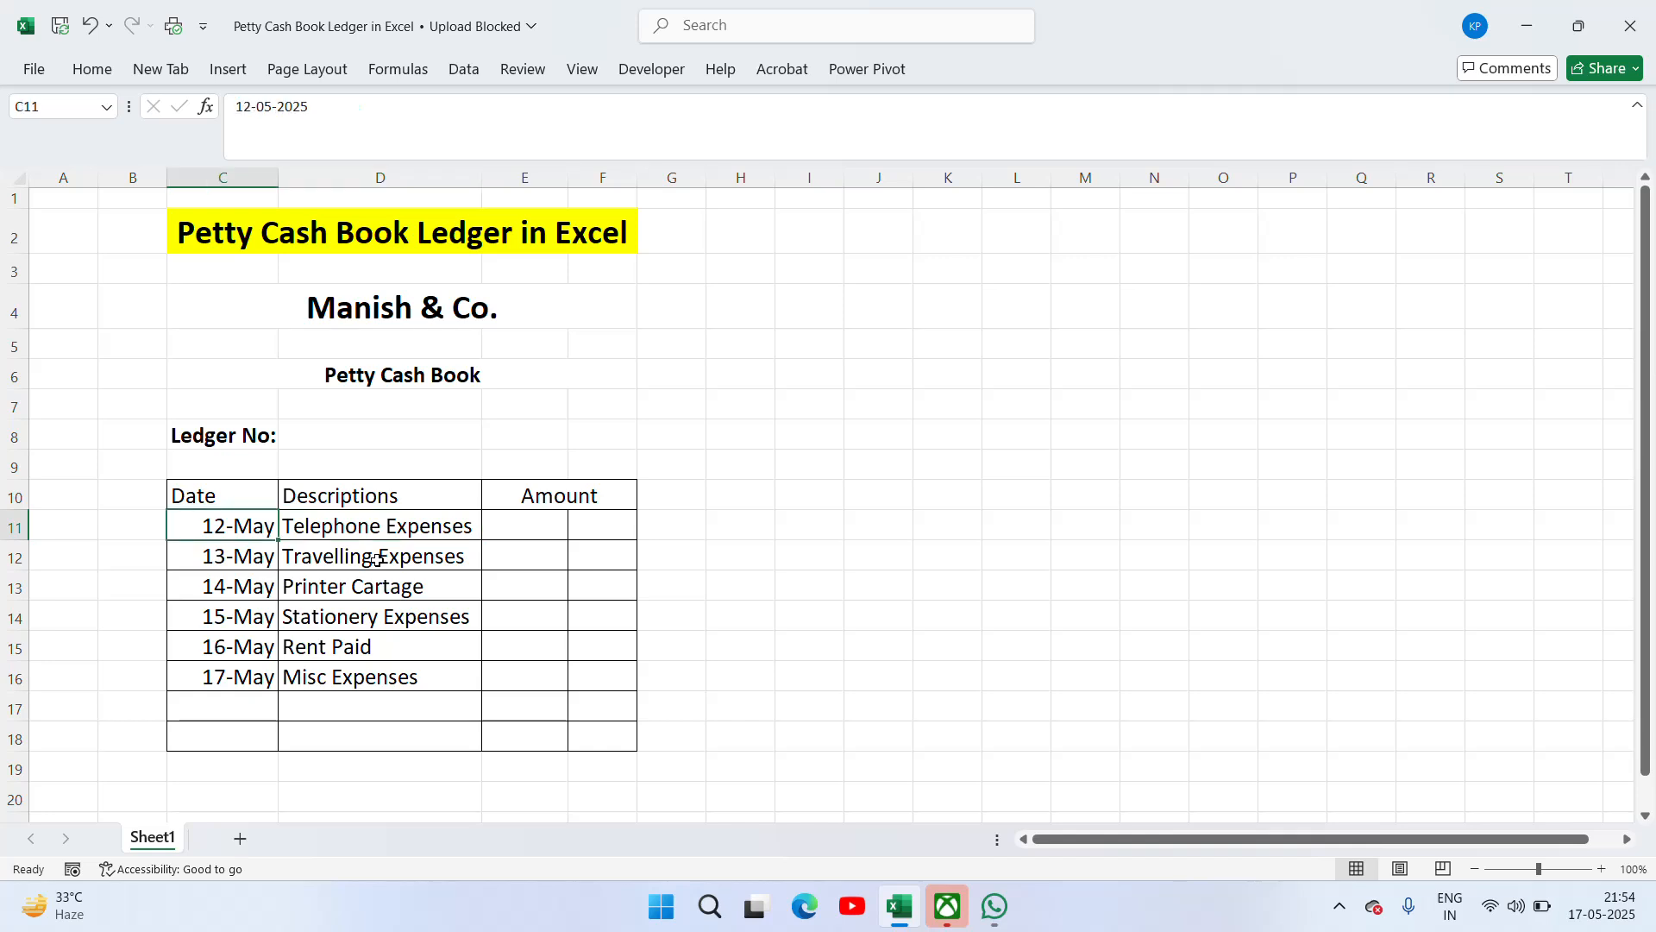
key(Right)
key(Right)
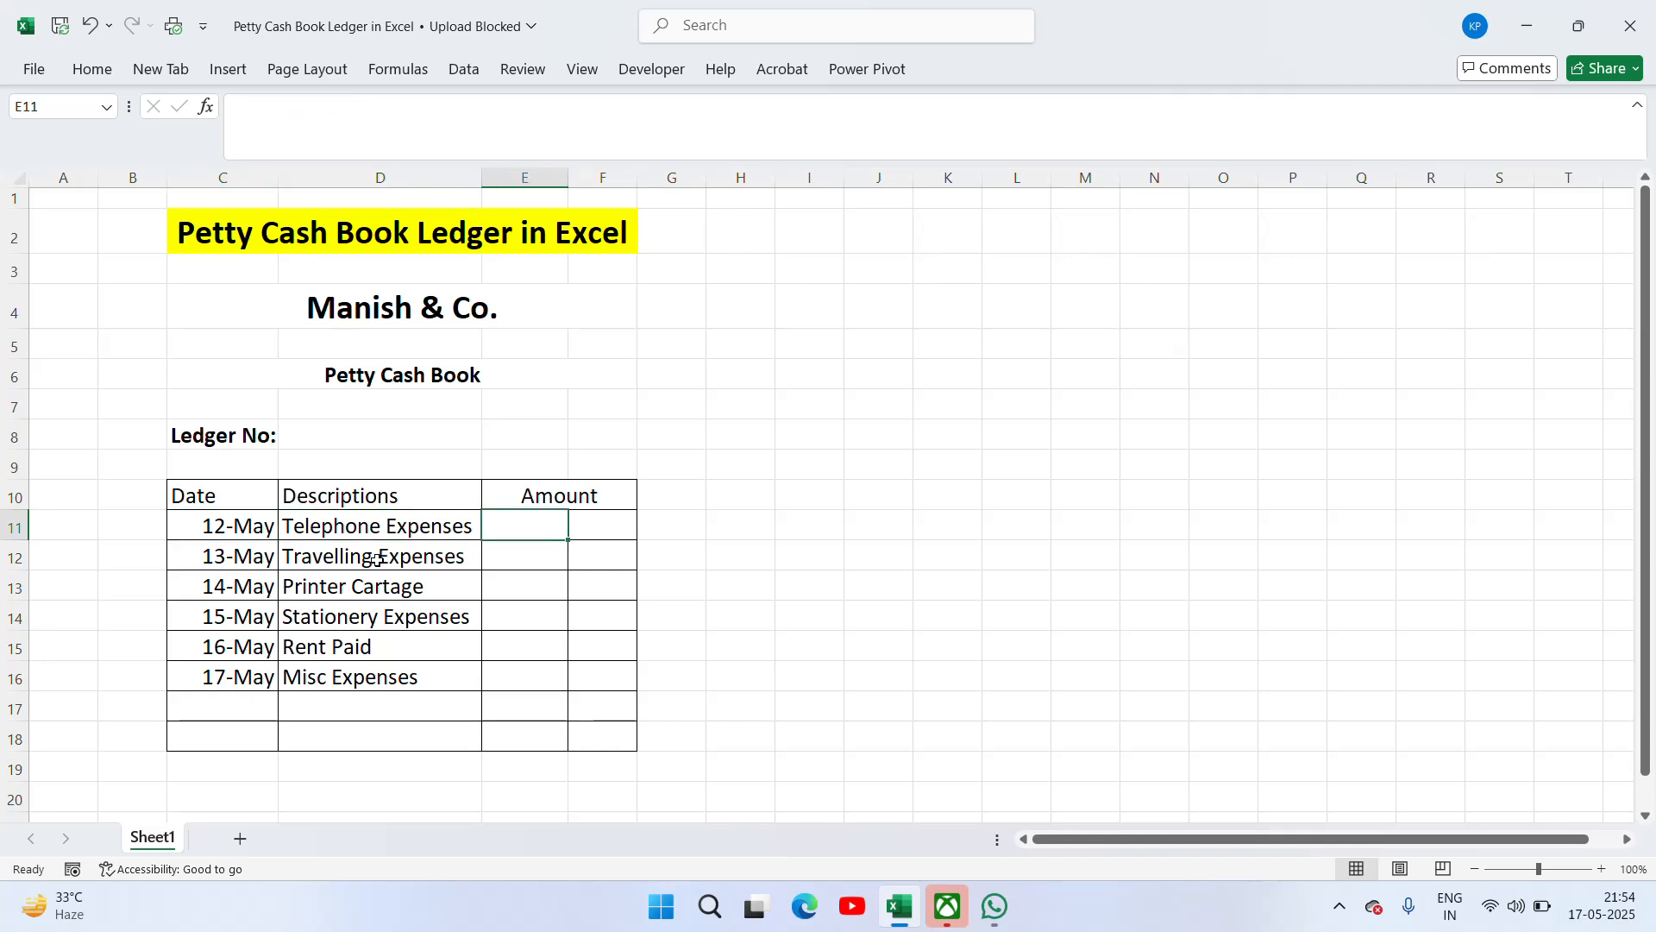
key(Right)
key(Left)
key(shift+Right)
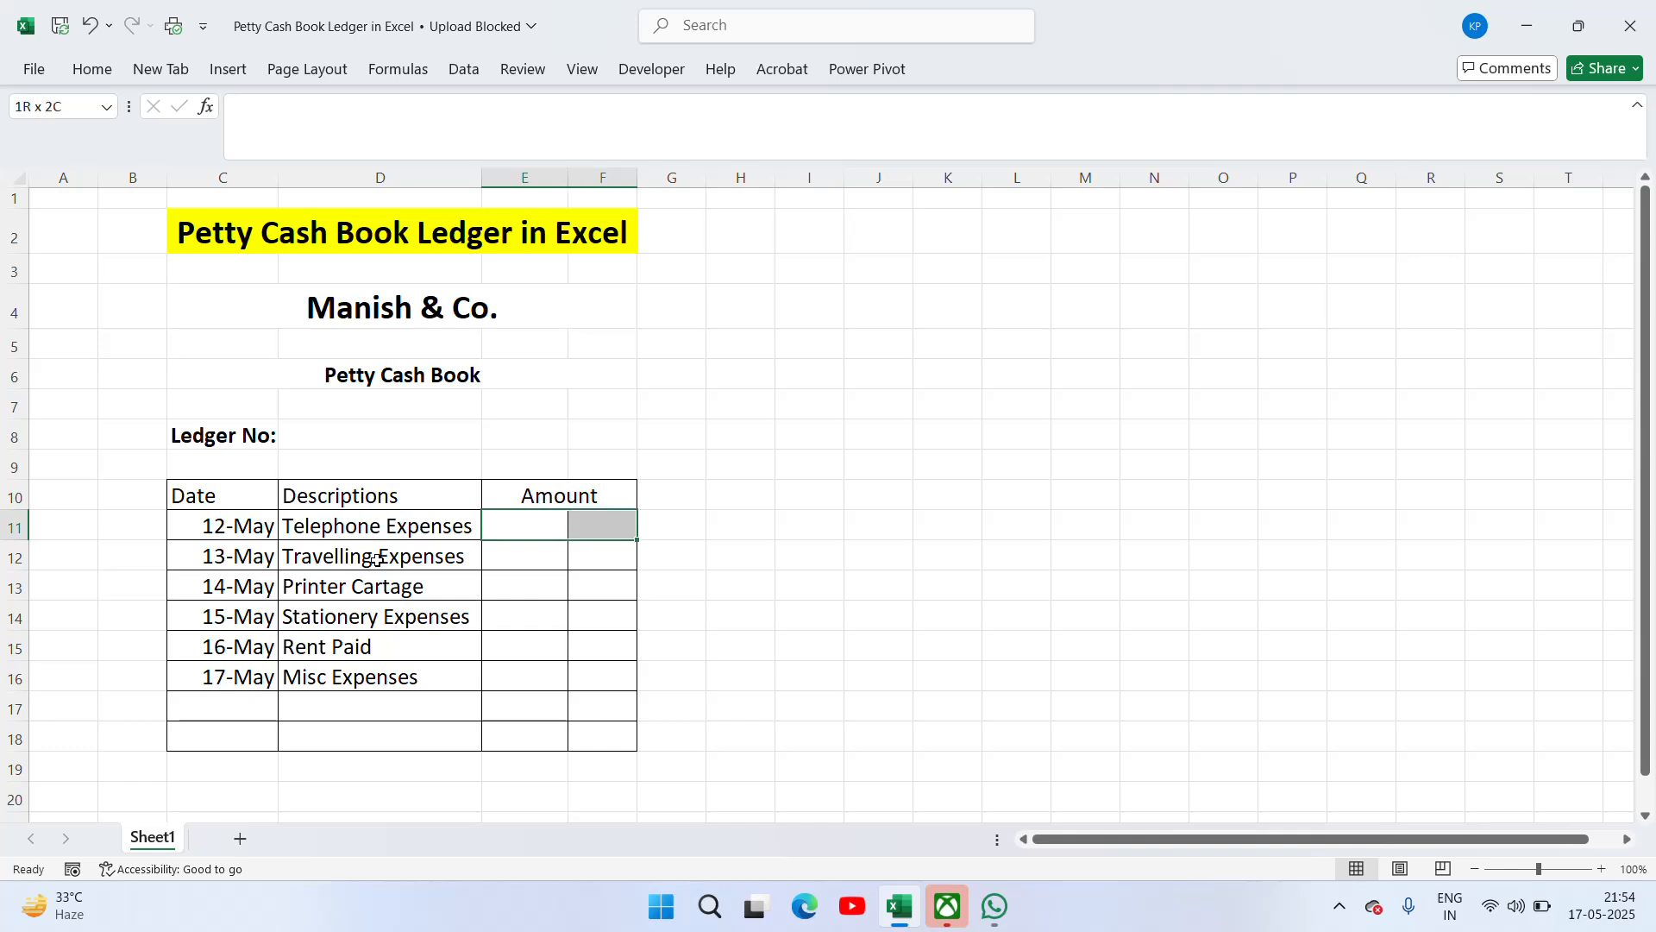
click(92, 69)
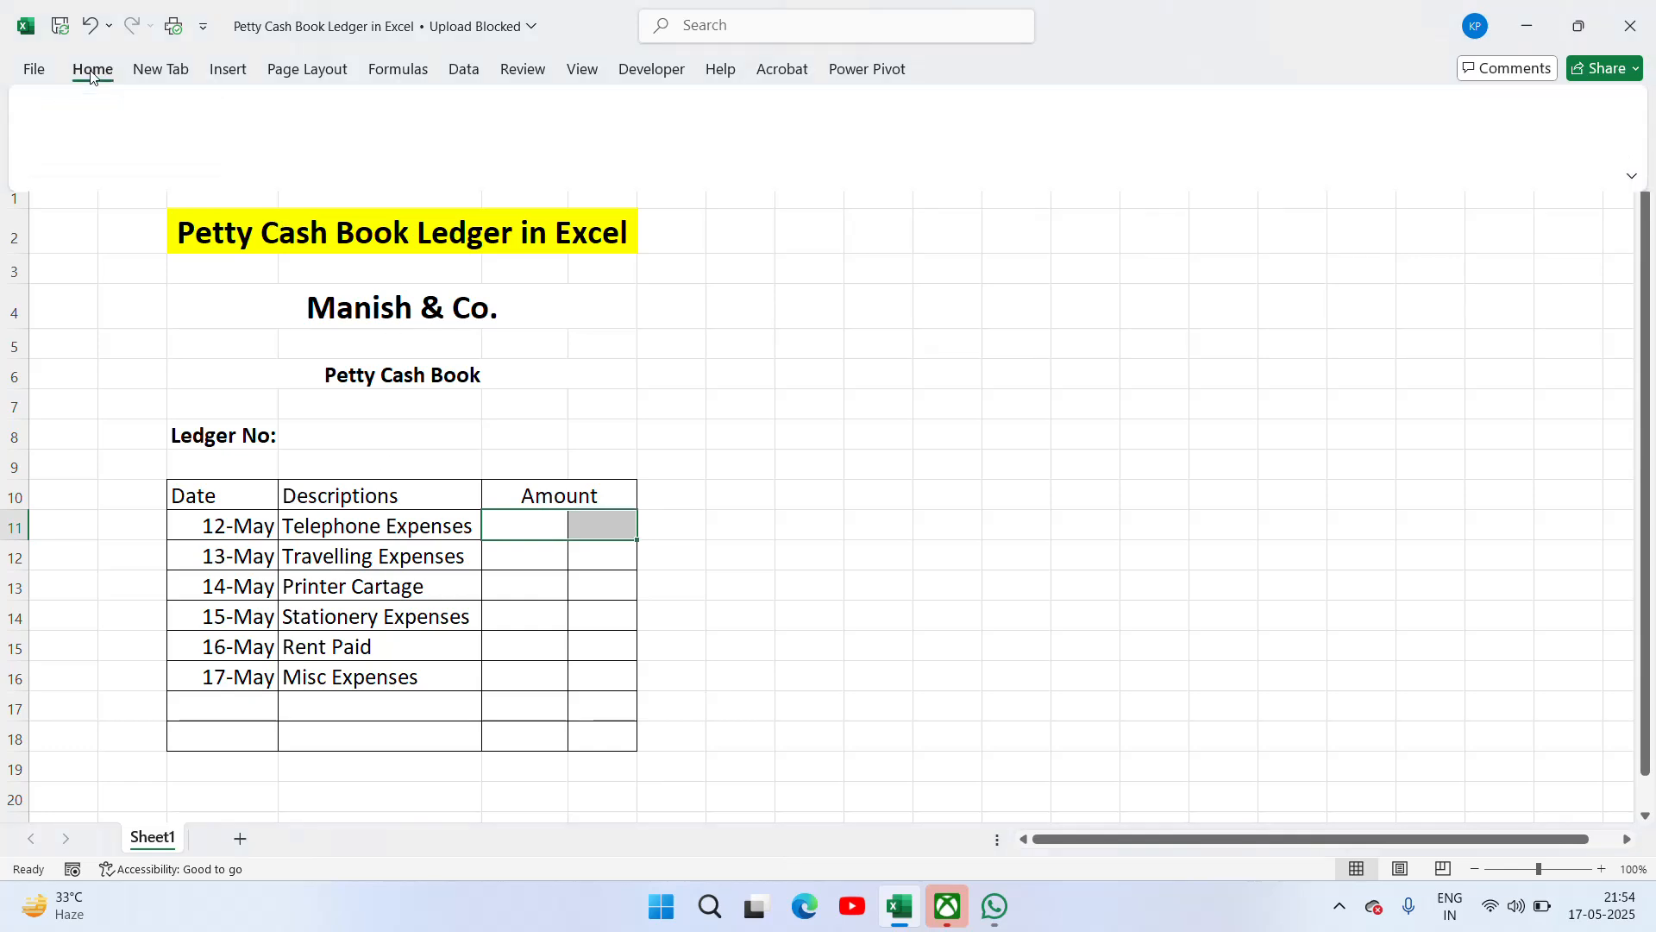
click(610, 146)
key(ctrl+c)
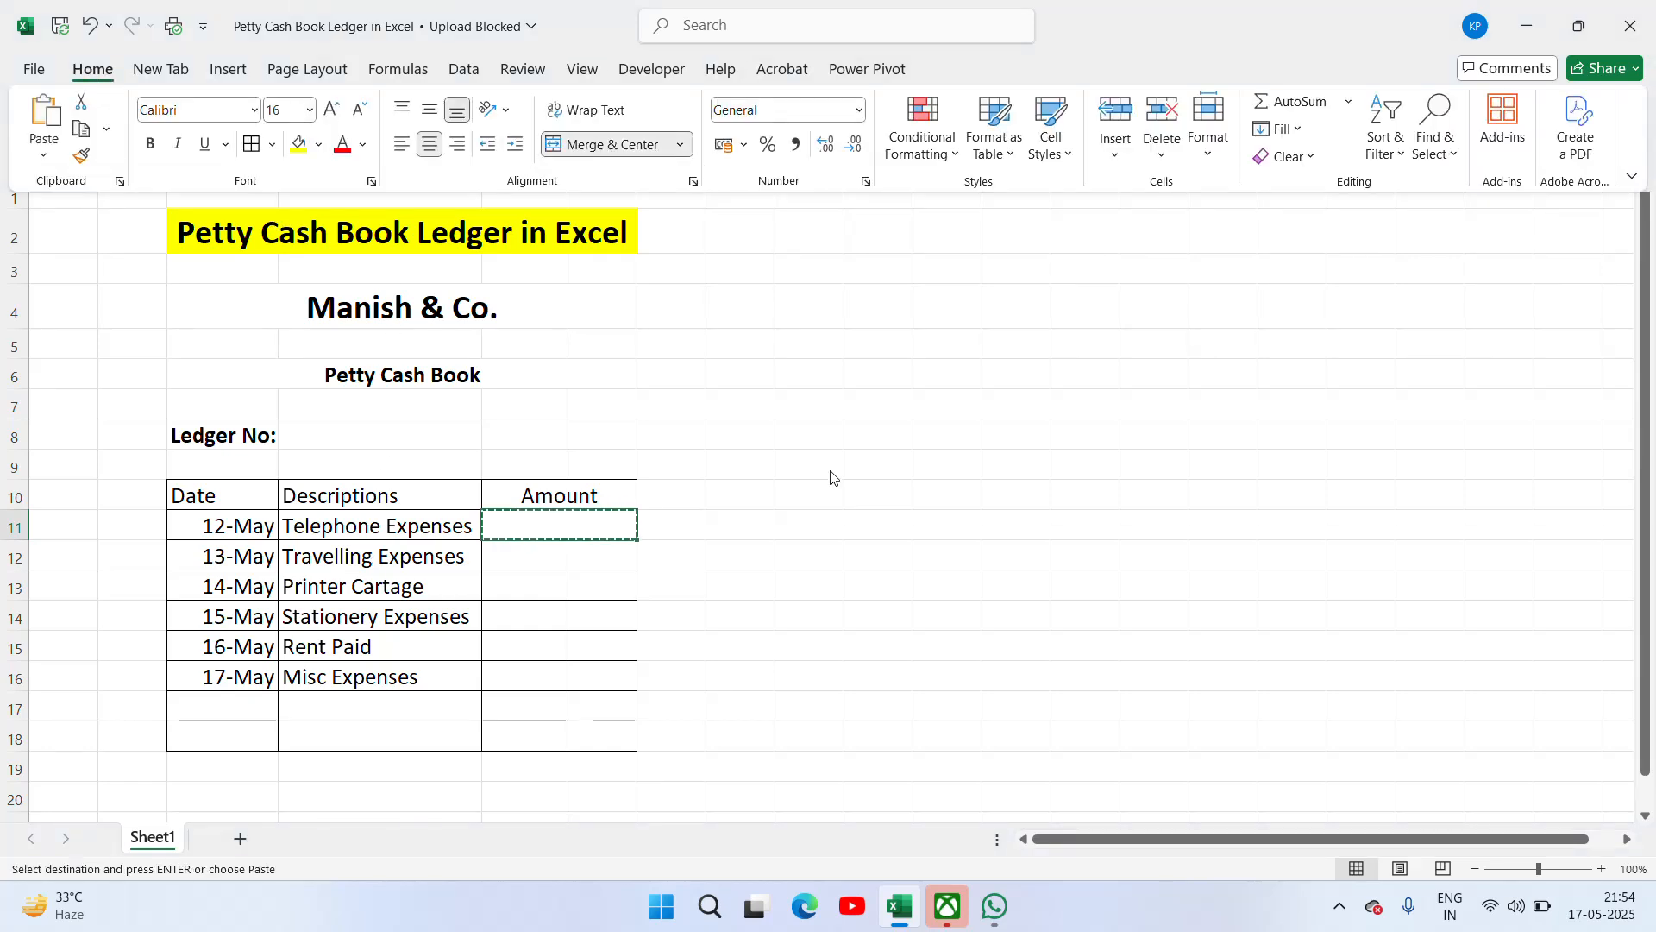
key(Escape)
key(Escape)
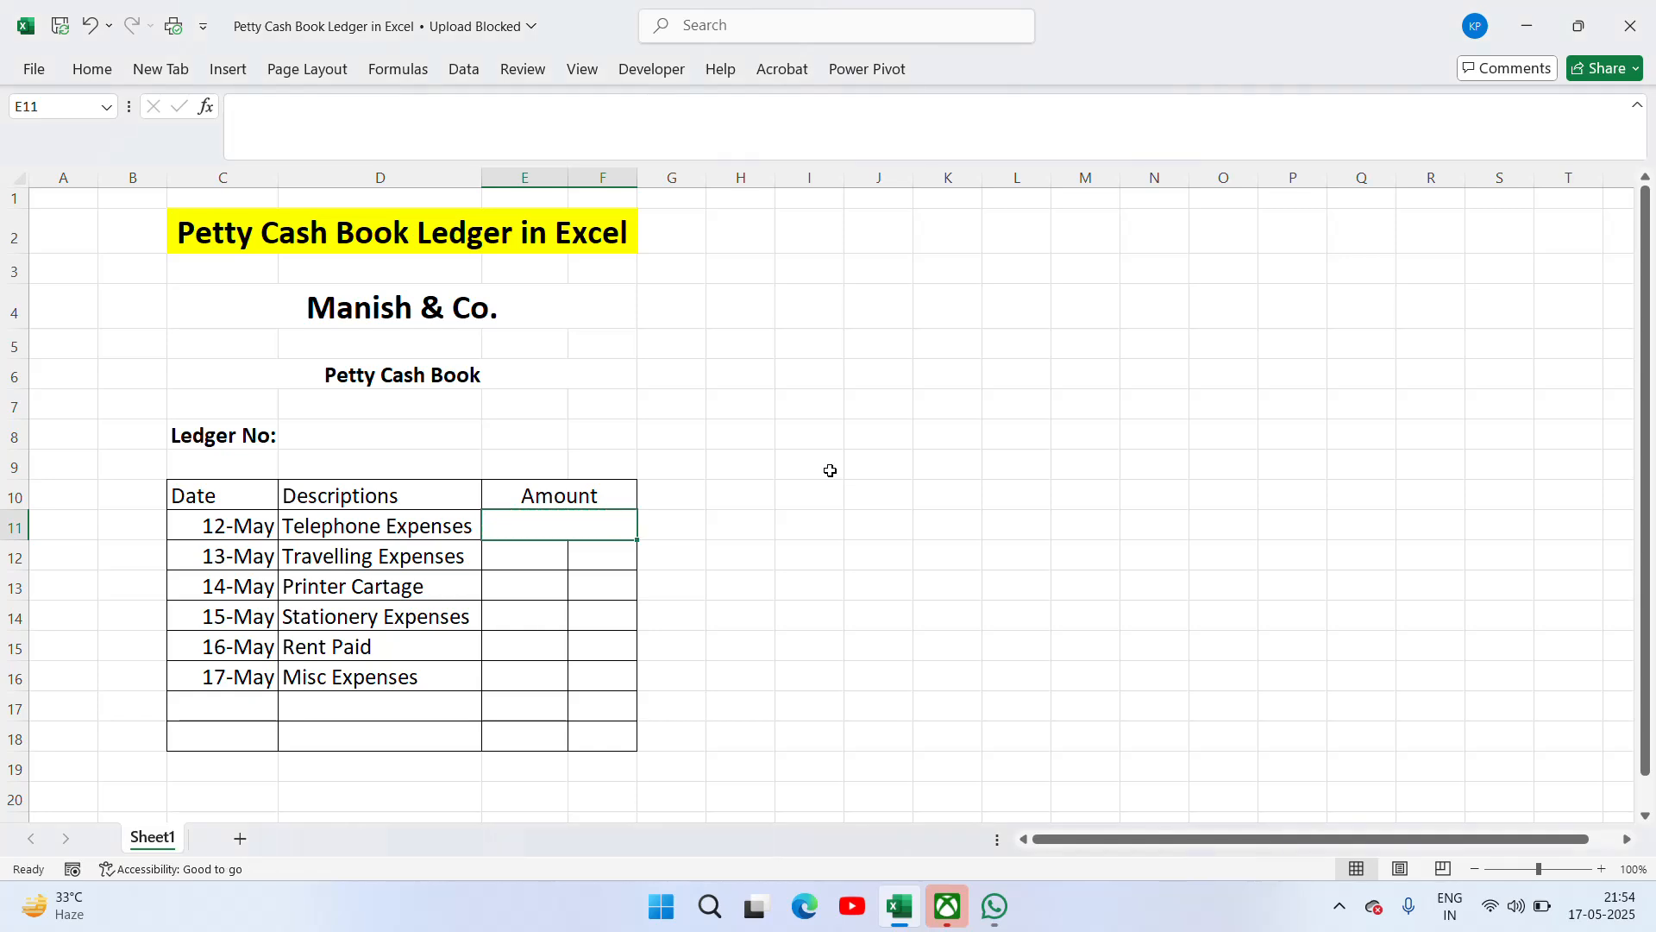
Step: Copy the merged Amount cell E11 into each row below, from row 12 through row 18
key(ctrl+c)
key(Down)
key(ctrl+v)
key(Down)
key(ctrl+v)
key(Down)
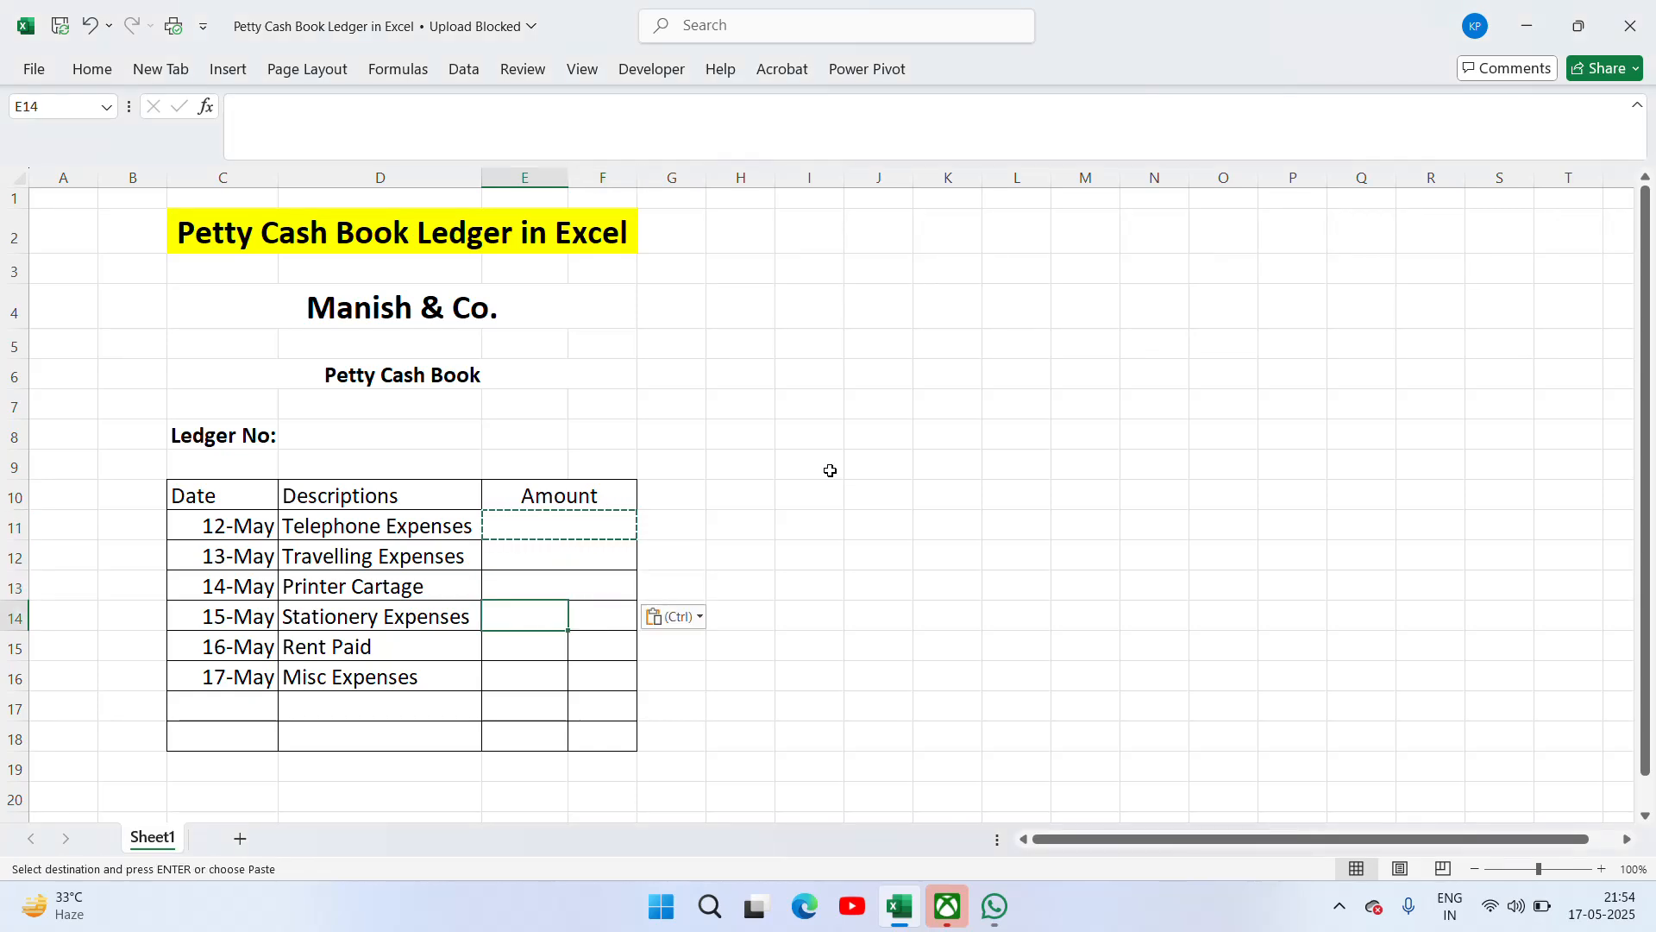
key(ctrl+v)
key(Down)
key(ctrl+v)
key(Down)
key(ctrl+v)
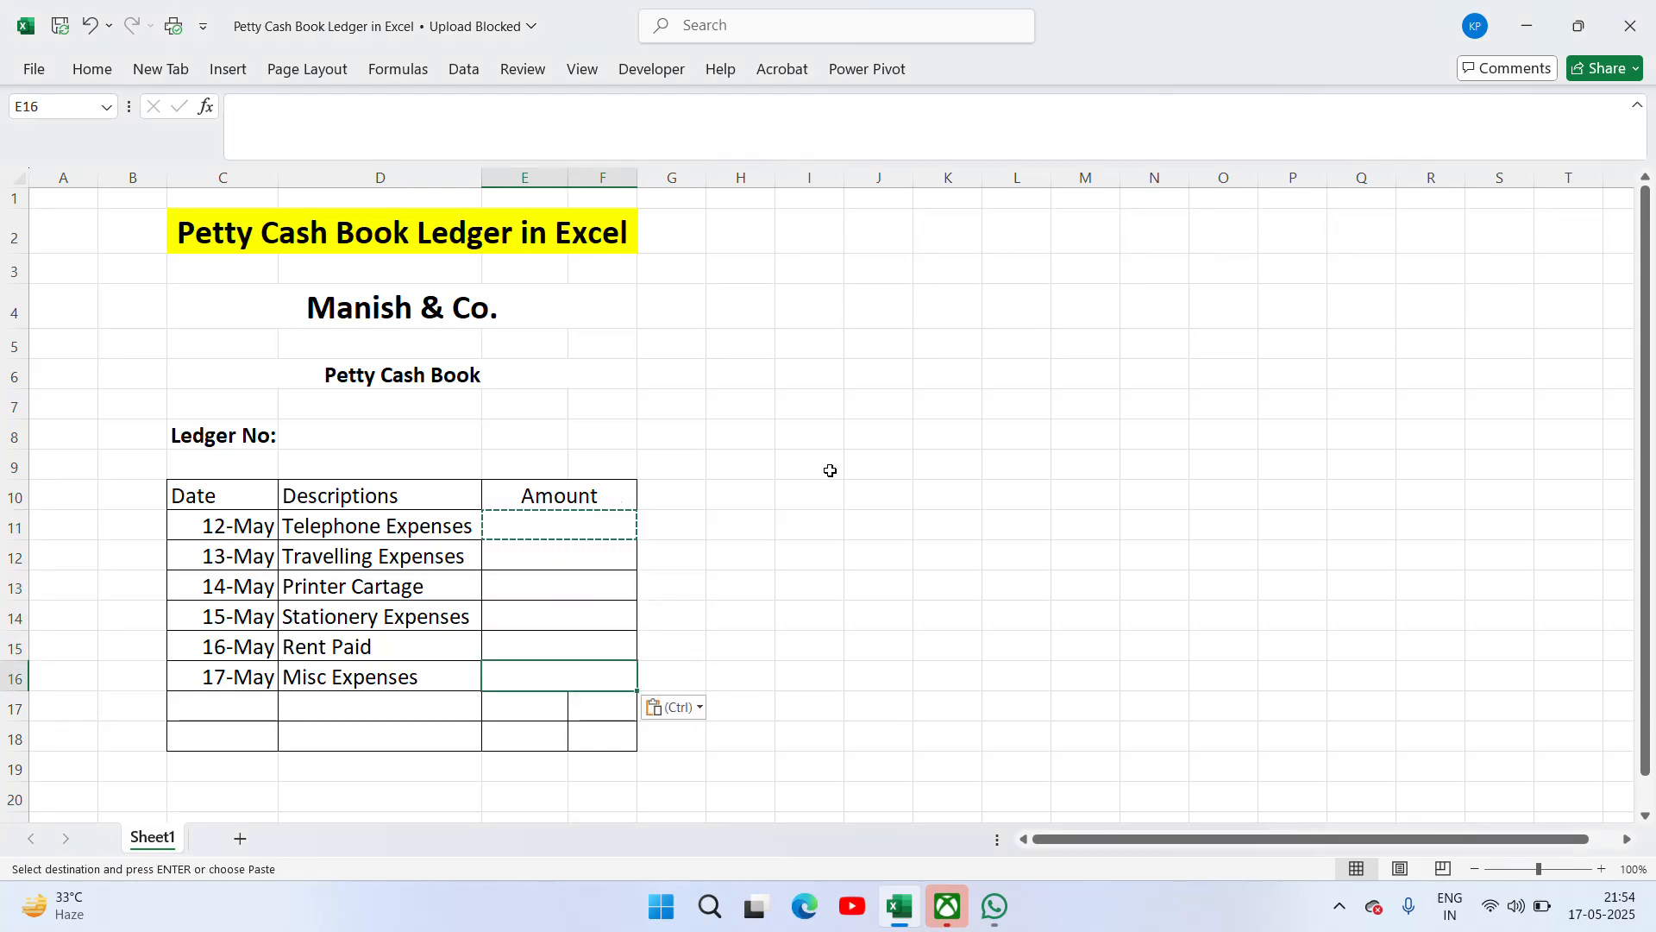
key(Down)
key(ctrl+v)
key(Down)
key(ctrl+v)
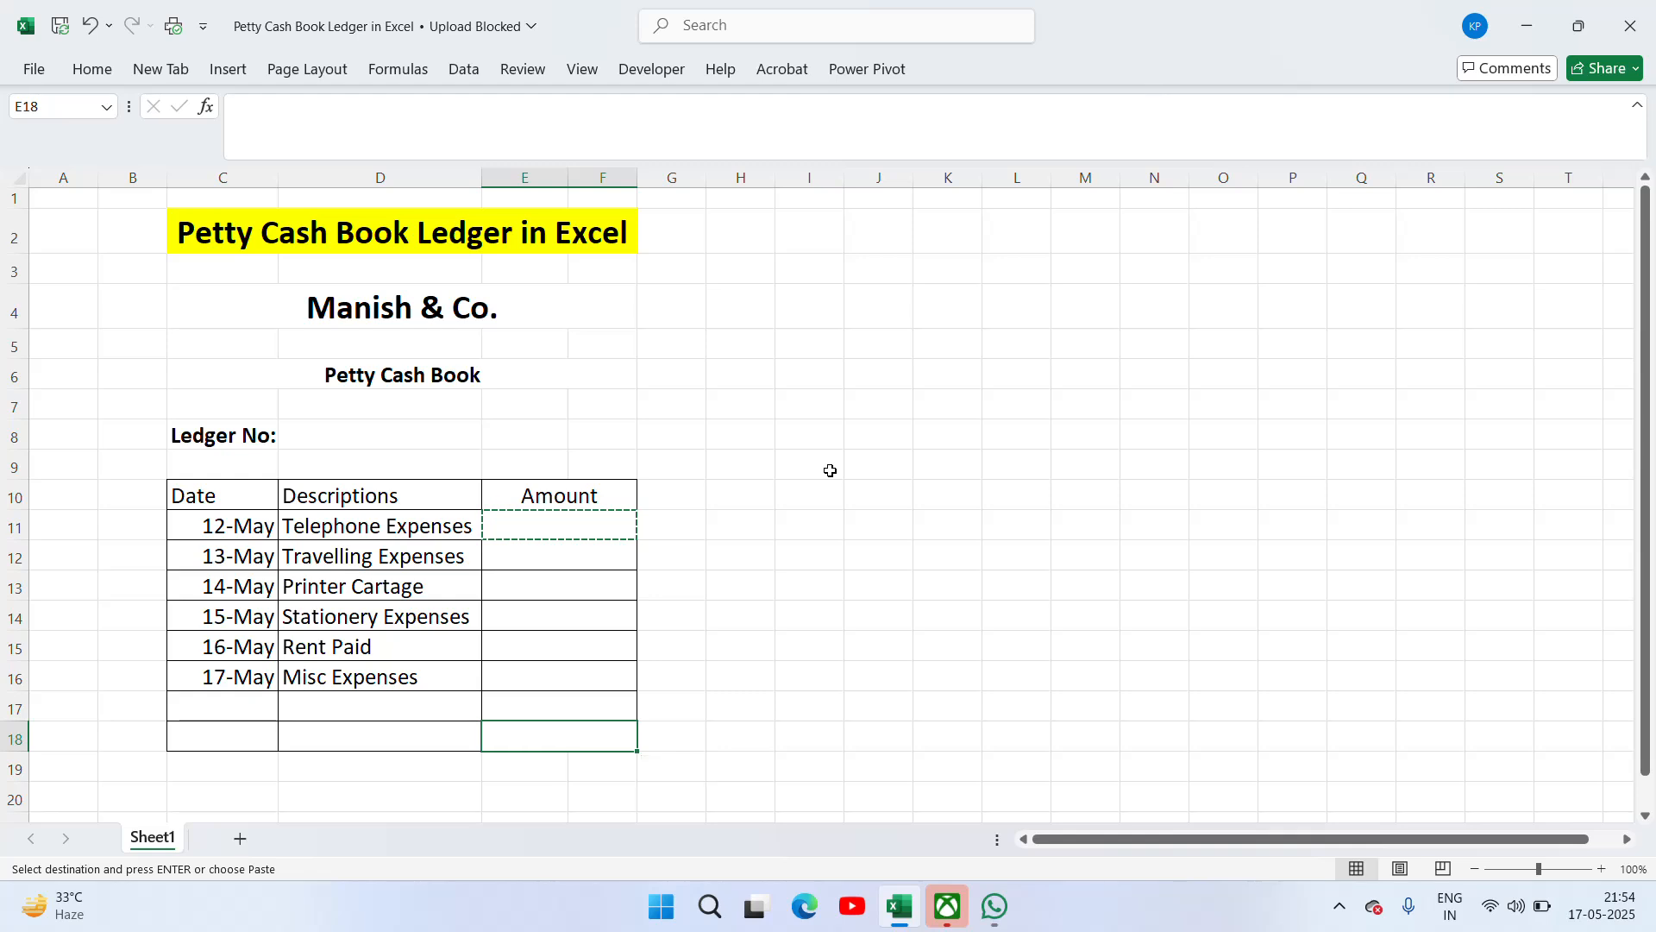
key(Escape)
Step: Look over the ledger table from the Date heading down through the dated entries
key(Up)
key(Up)
key(Up)
key(Up)
key(Up)
key(Up)
key(Up)
key(Up)
key(Left)
key(Left)
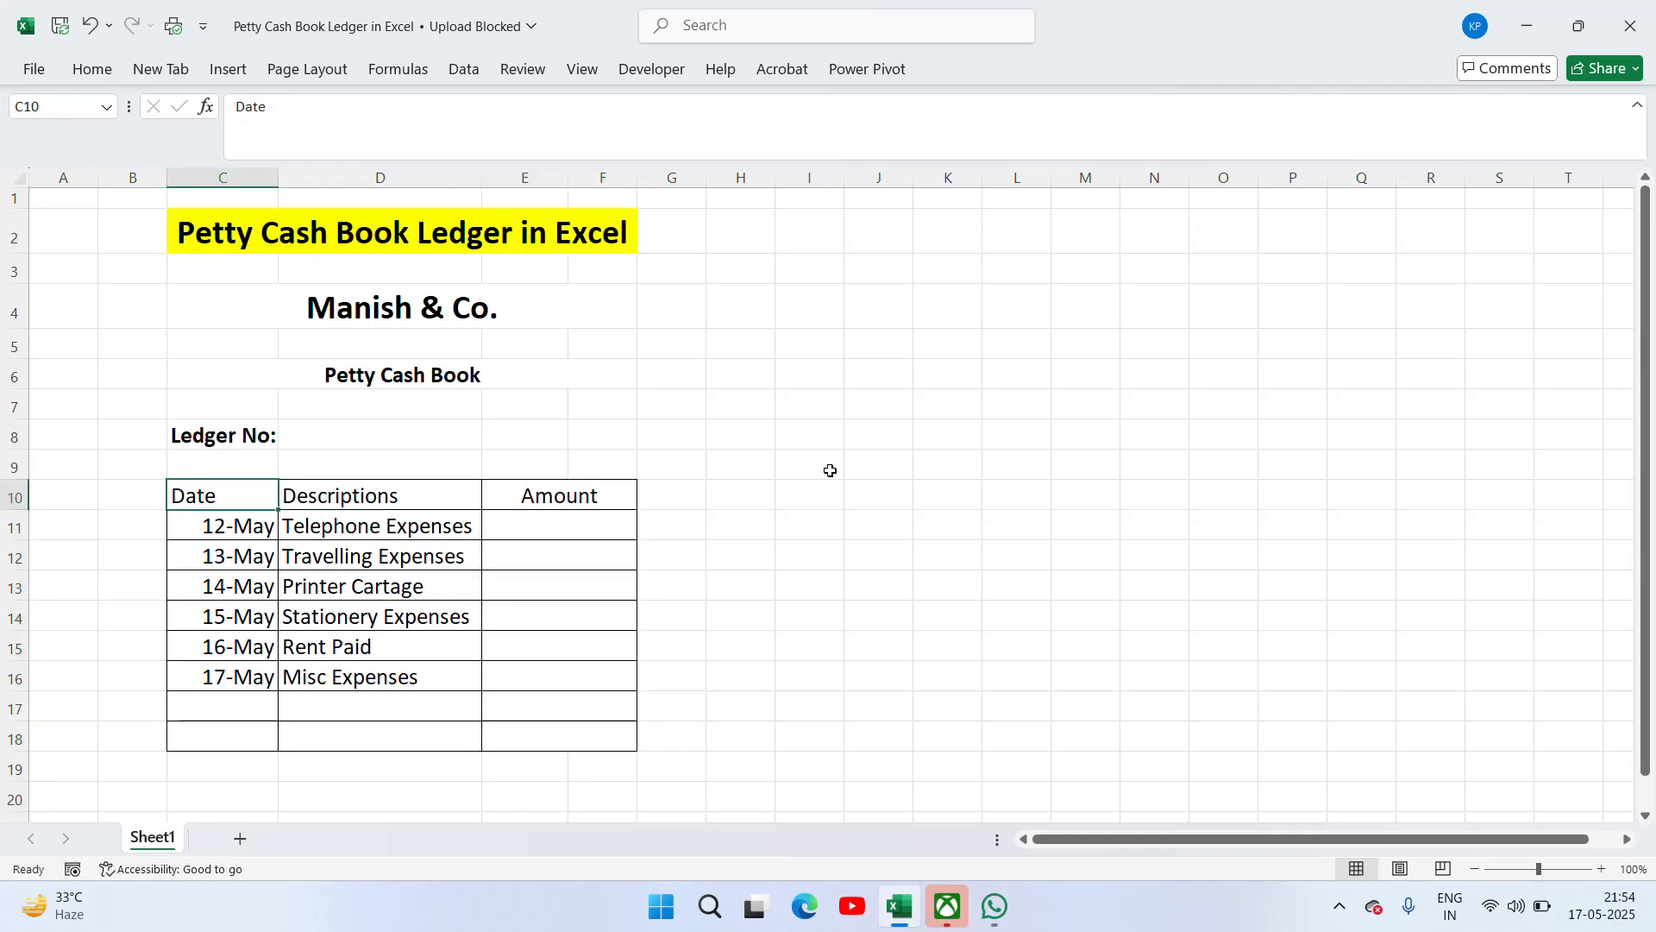
key(ctrl+shift+Right)
key(ctrl+shift+Down)
key(Down)
key(Down)
key(Down)
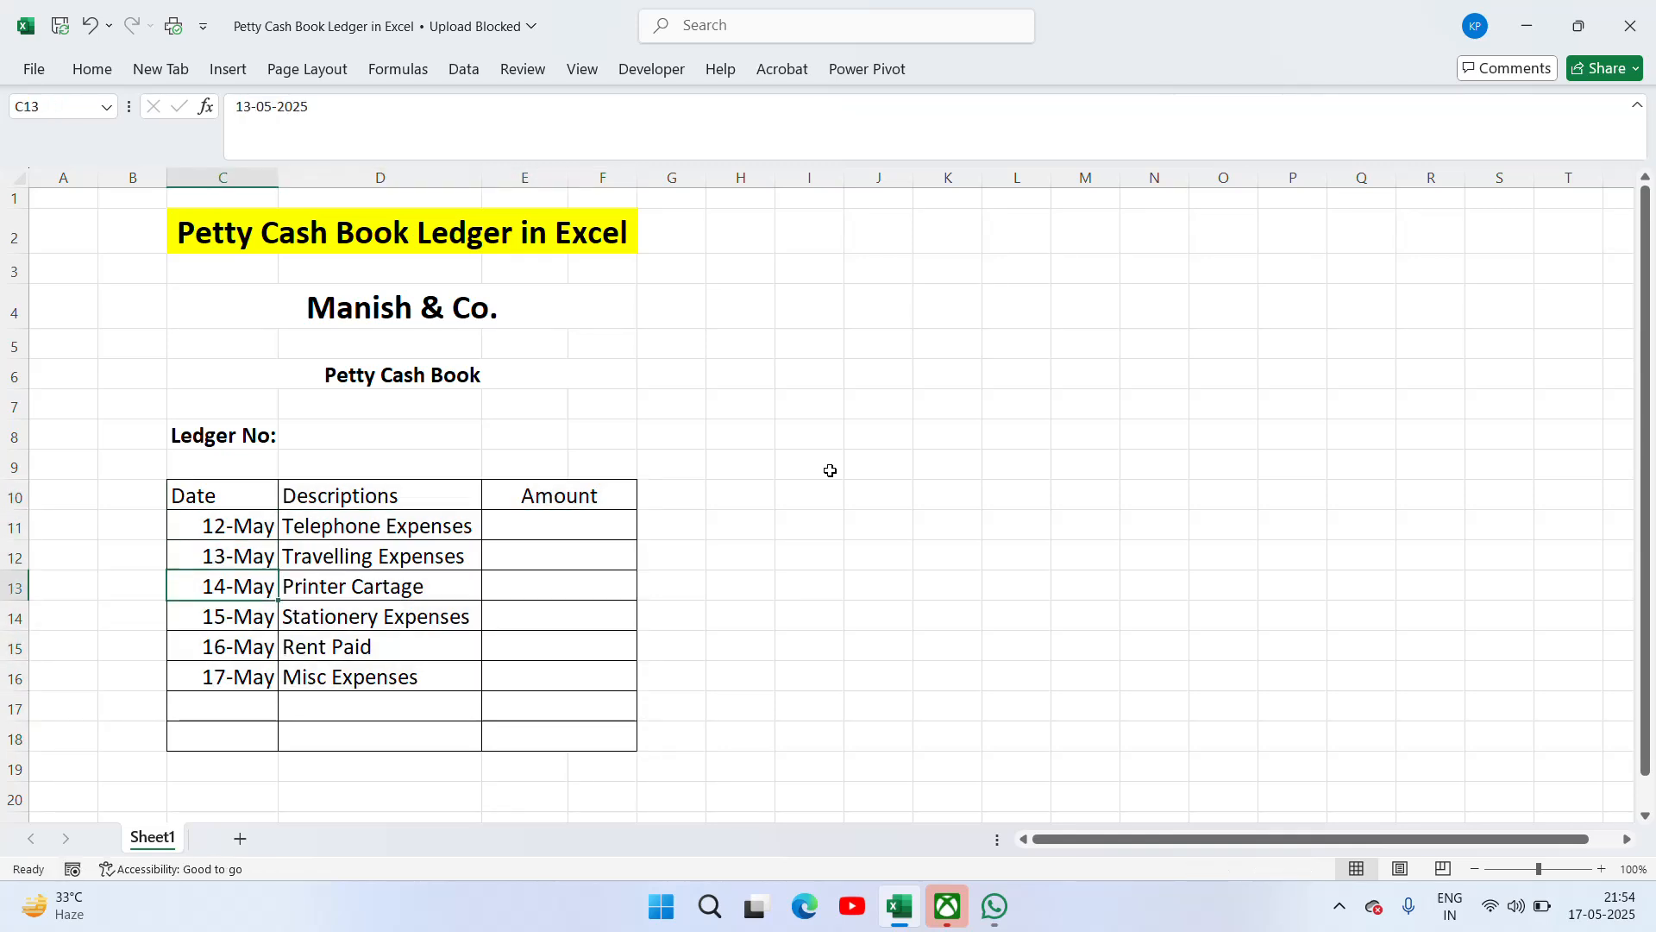
key(Down)
key(Down)
key(Down)
key(Up)
key(Up)
key(Up)
key(Up)
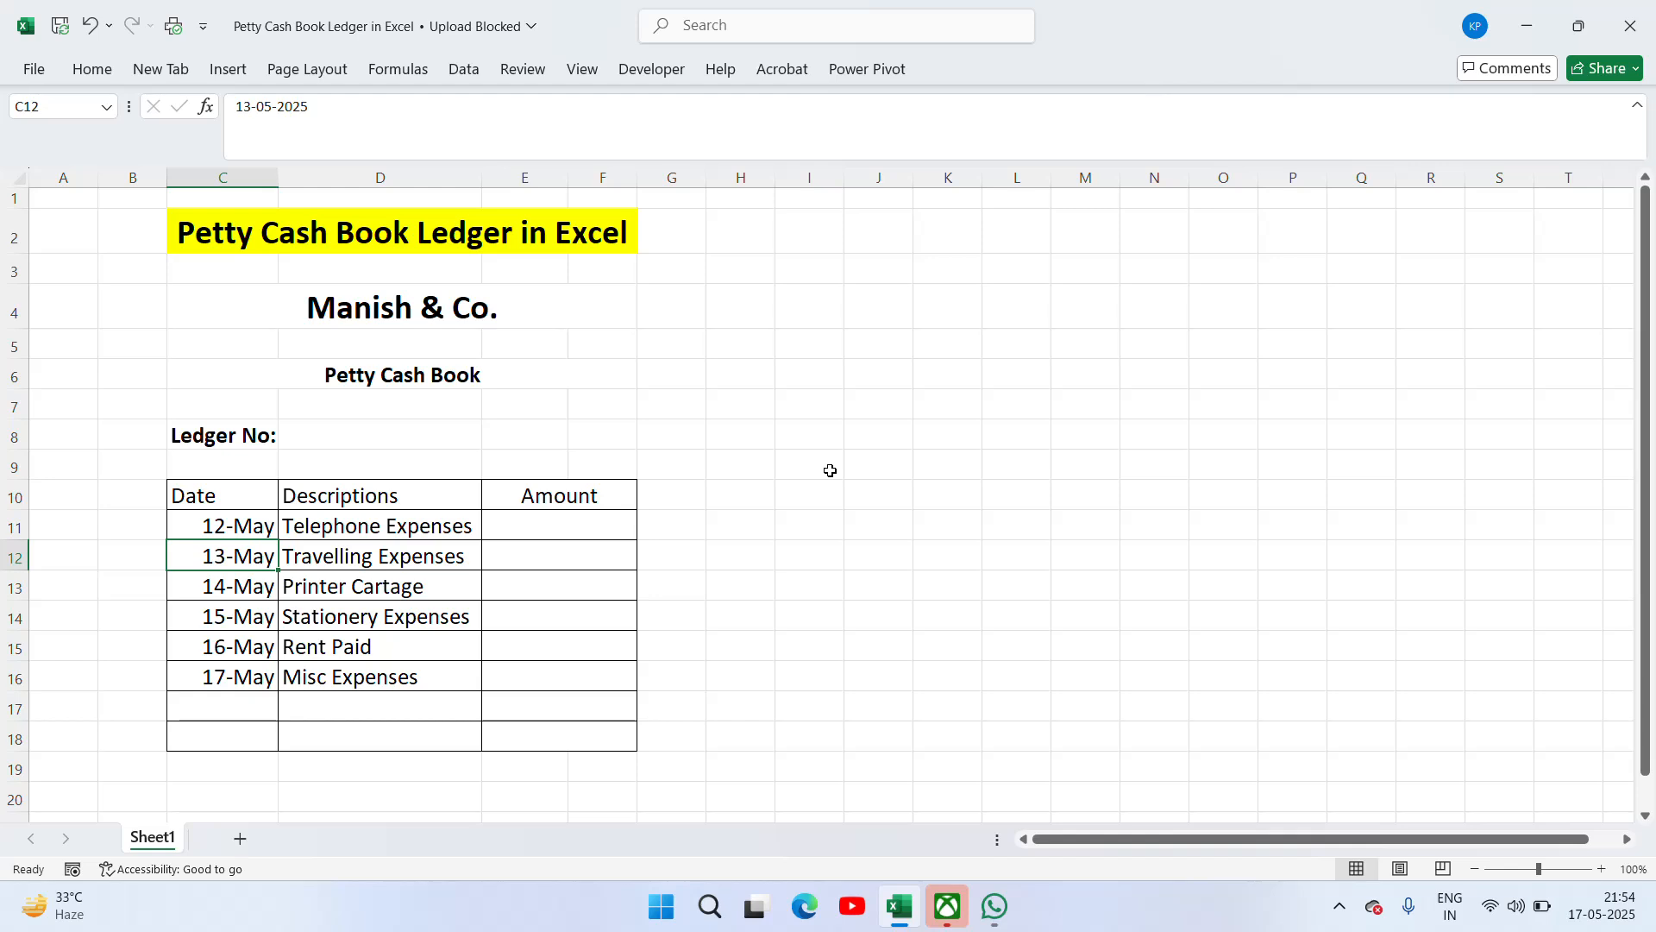
Step: Enter the formula =RANDBETWEEN(5000,8000) in Amount cell E11 for Telephone Expenses
key(Right)
key(Right)
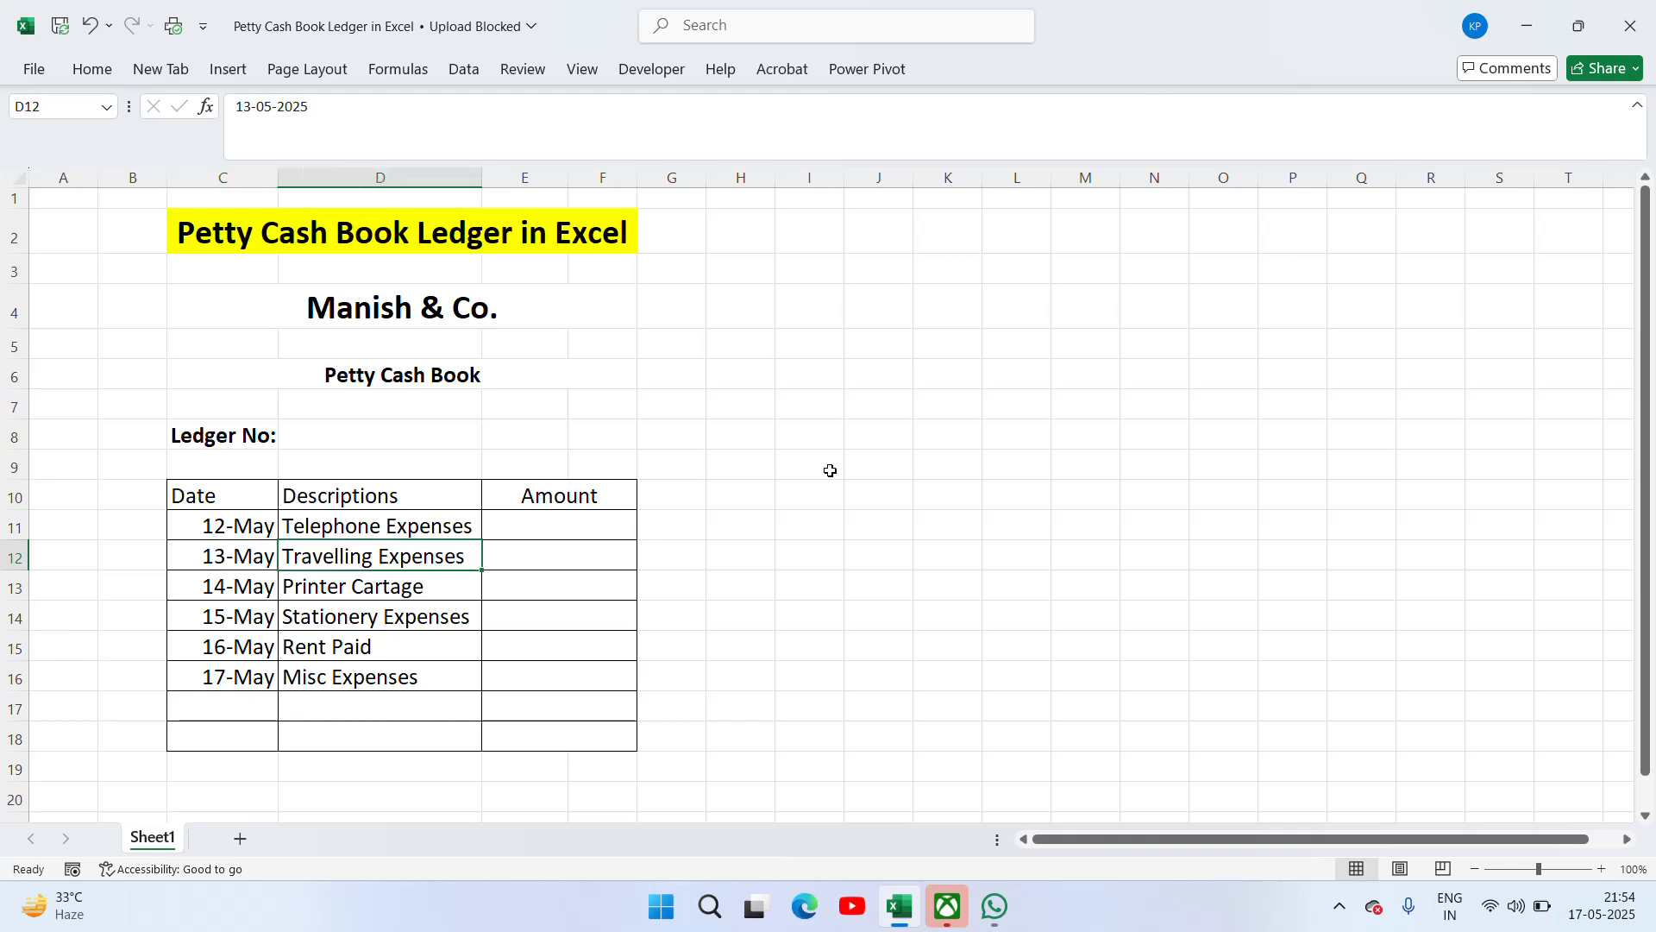
key(Up)
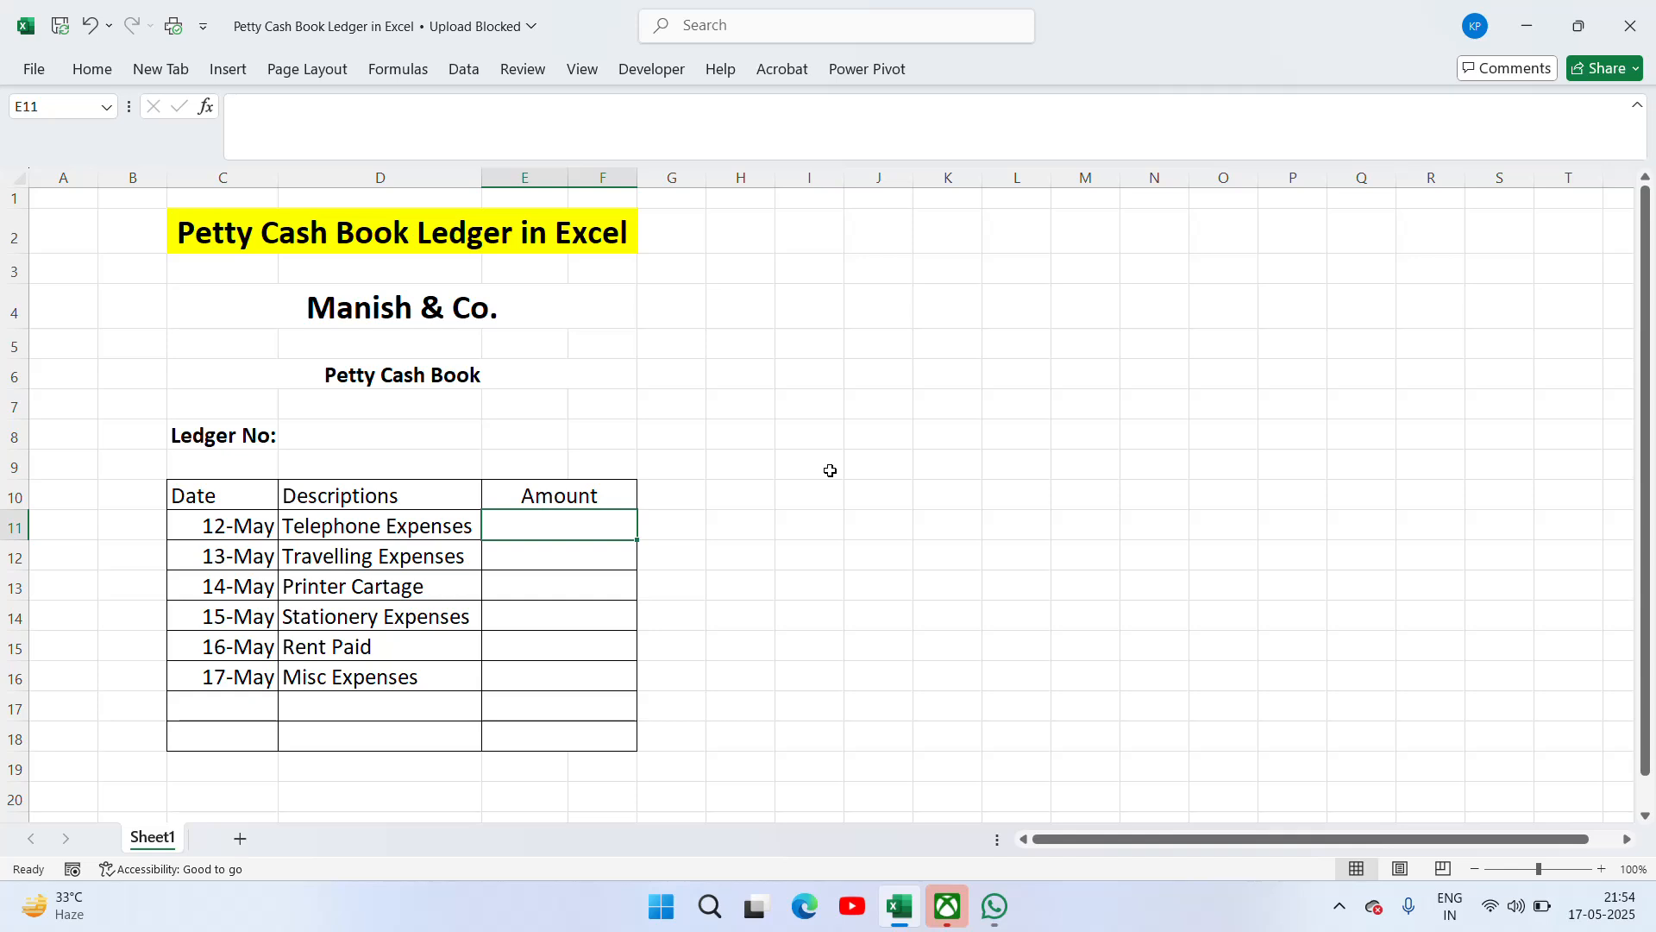
text(=rasnd)
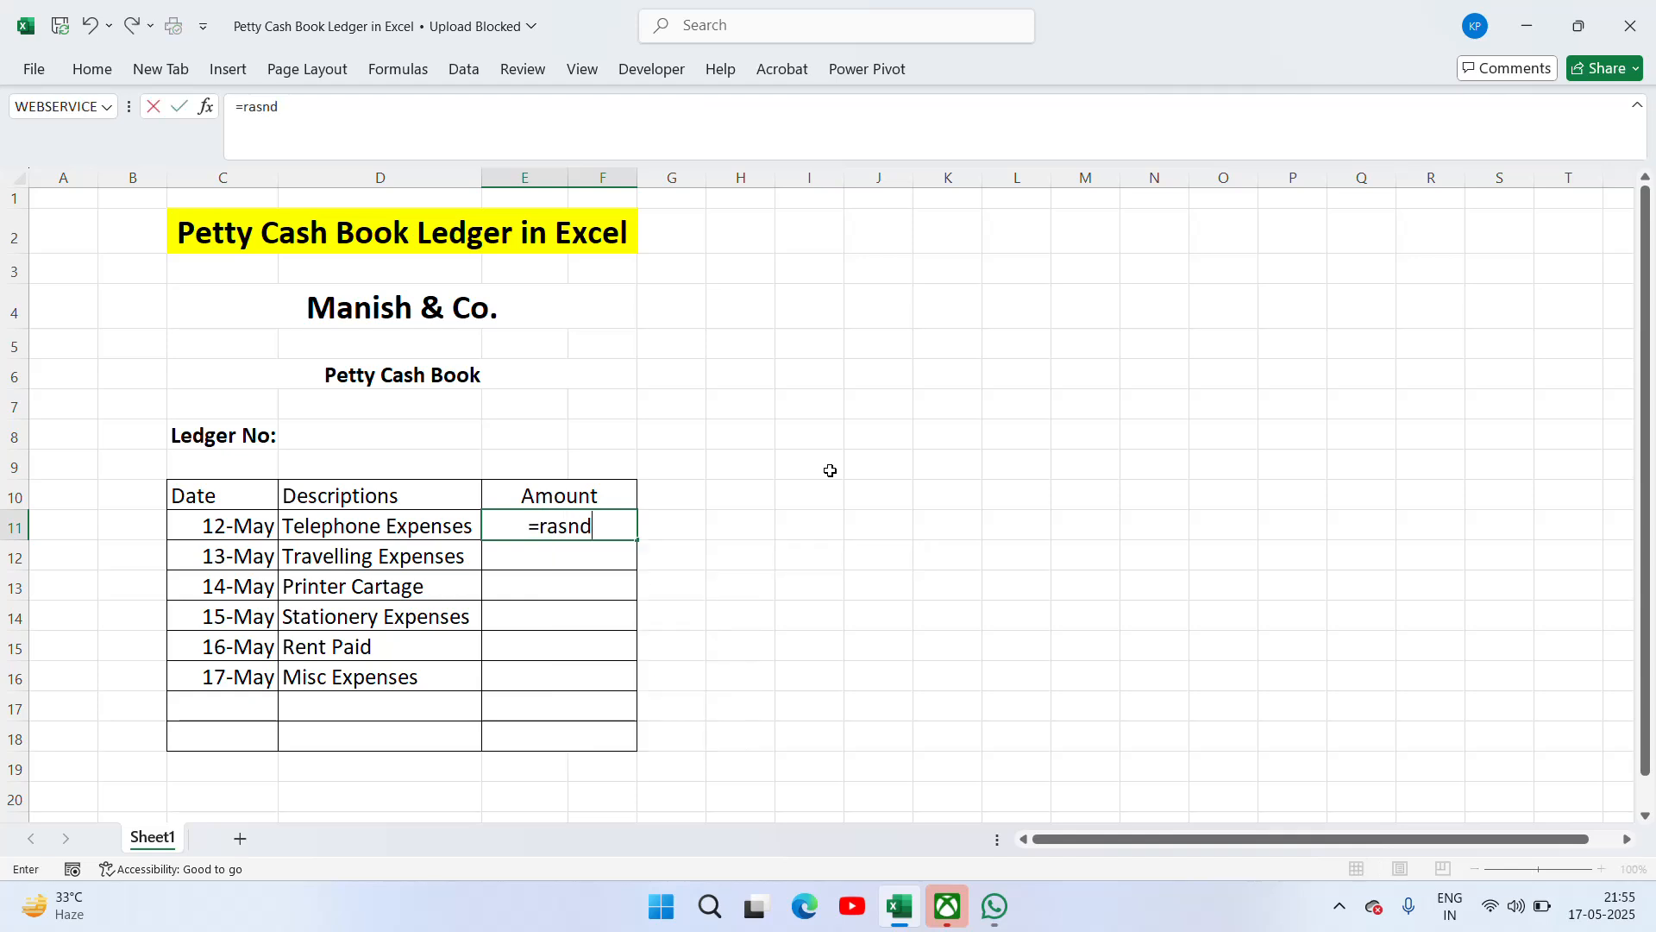
key(BackSpace)
key(BackSpace)
key(BackSpace)
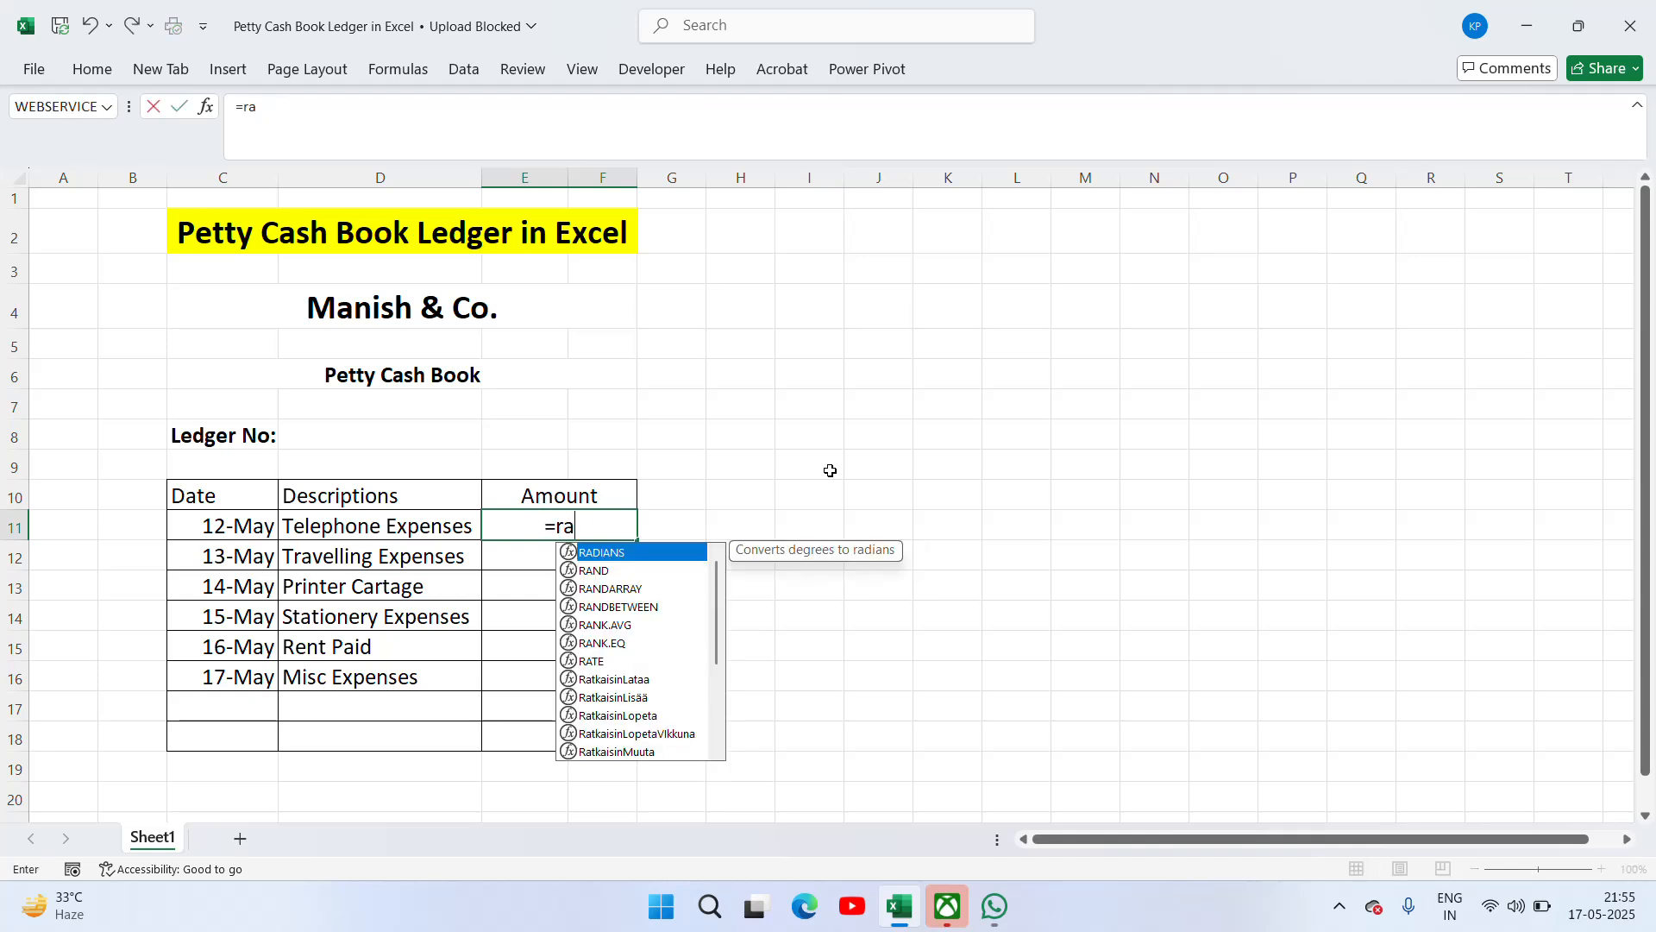
key(Down)
key(Down)
key(Down)
key(Tab)
text(500)
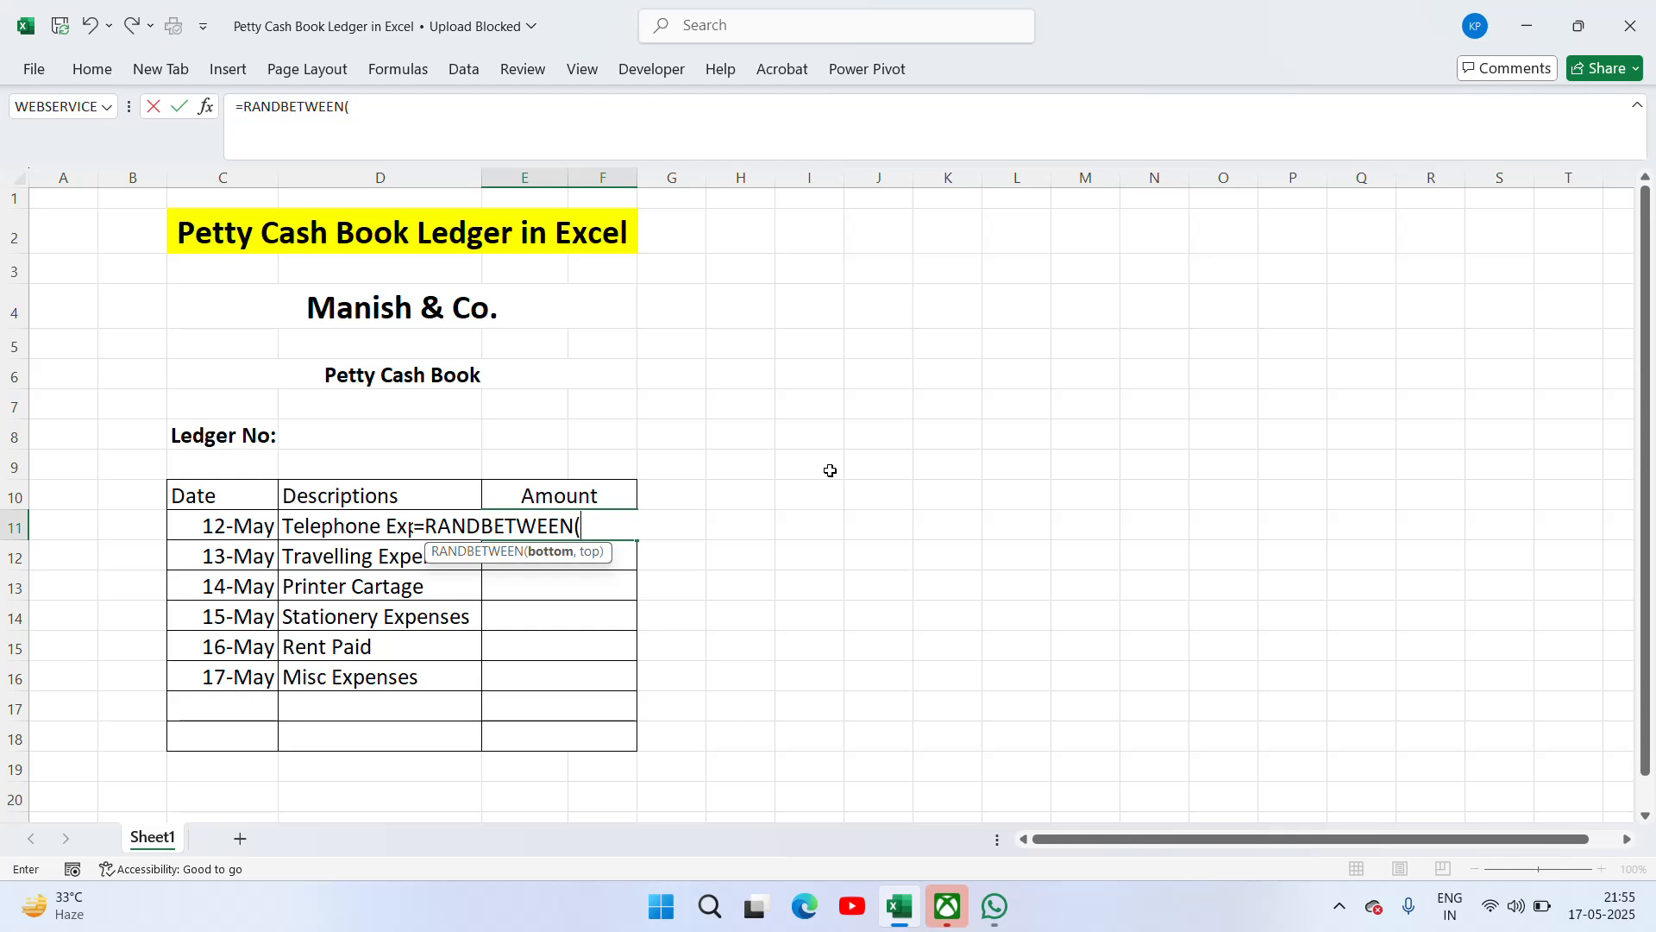
text(0,8000)
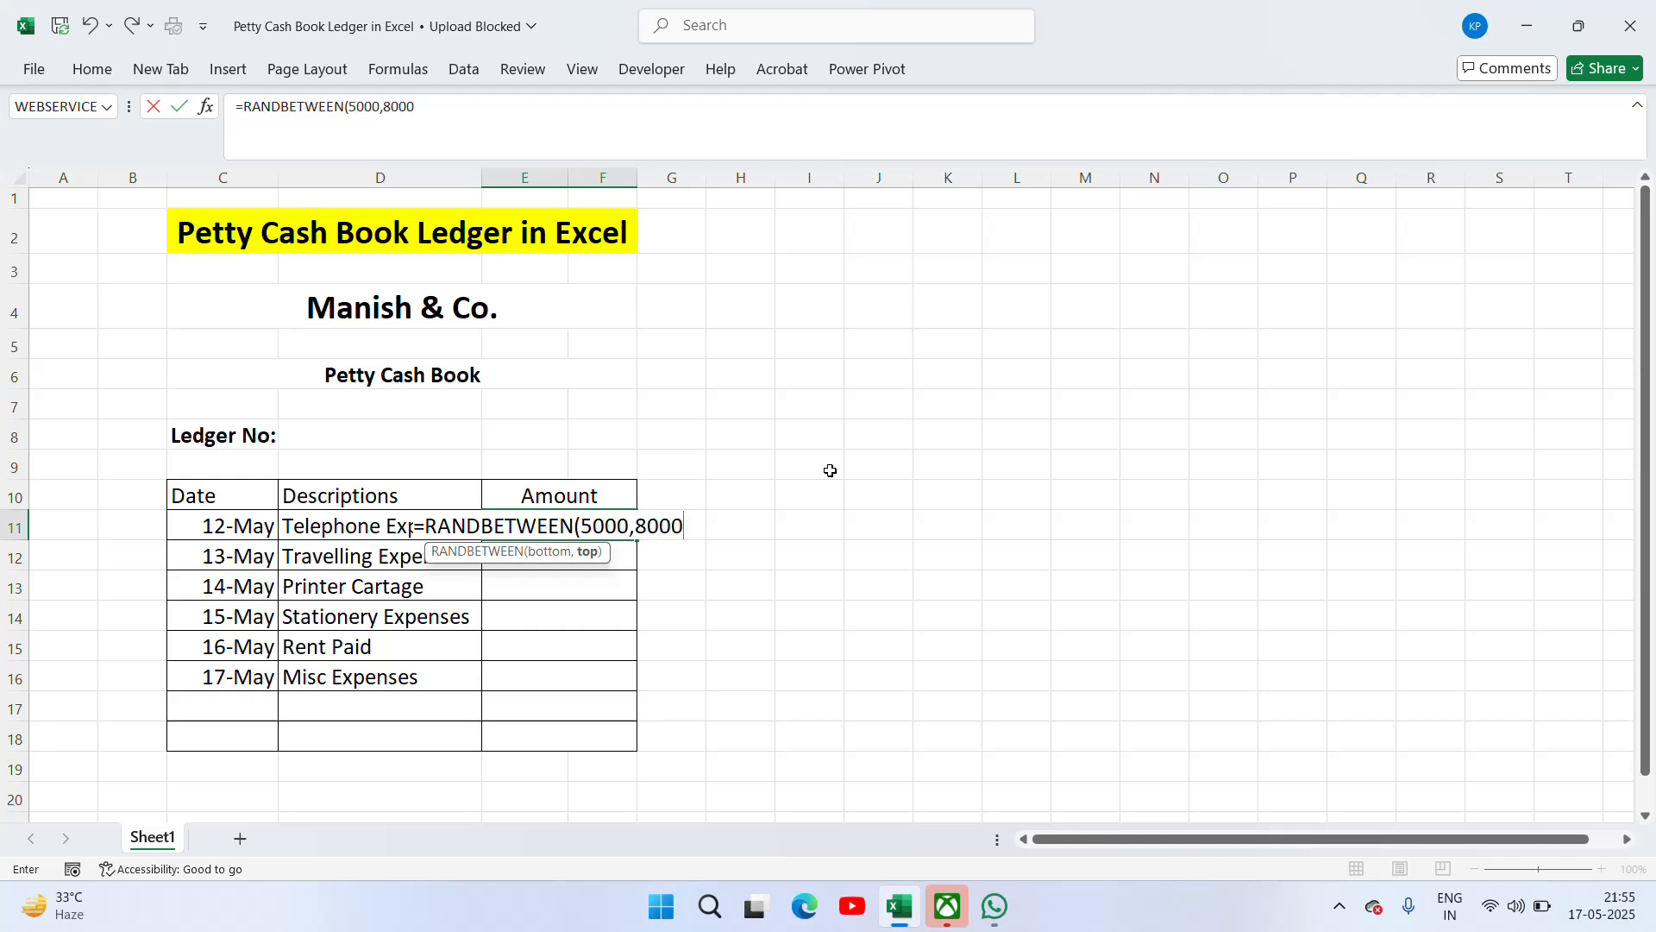
key(Return)
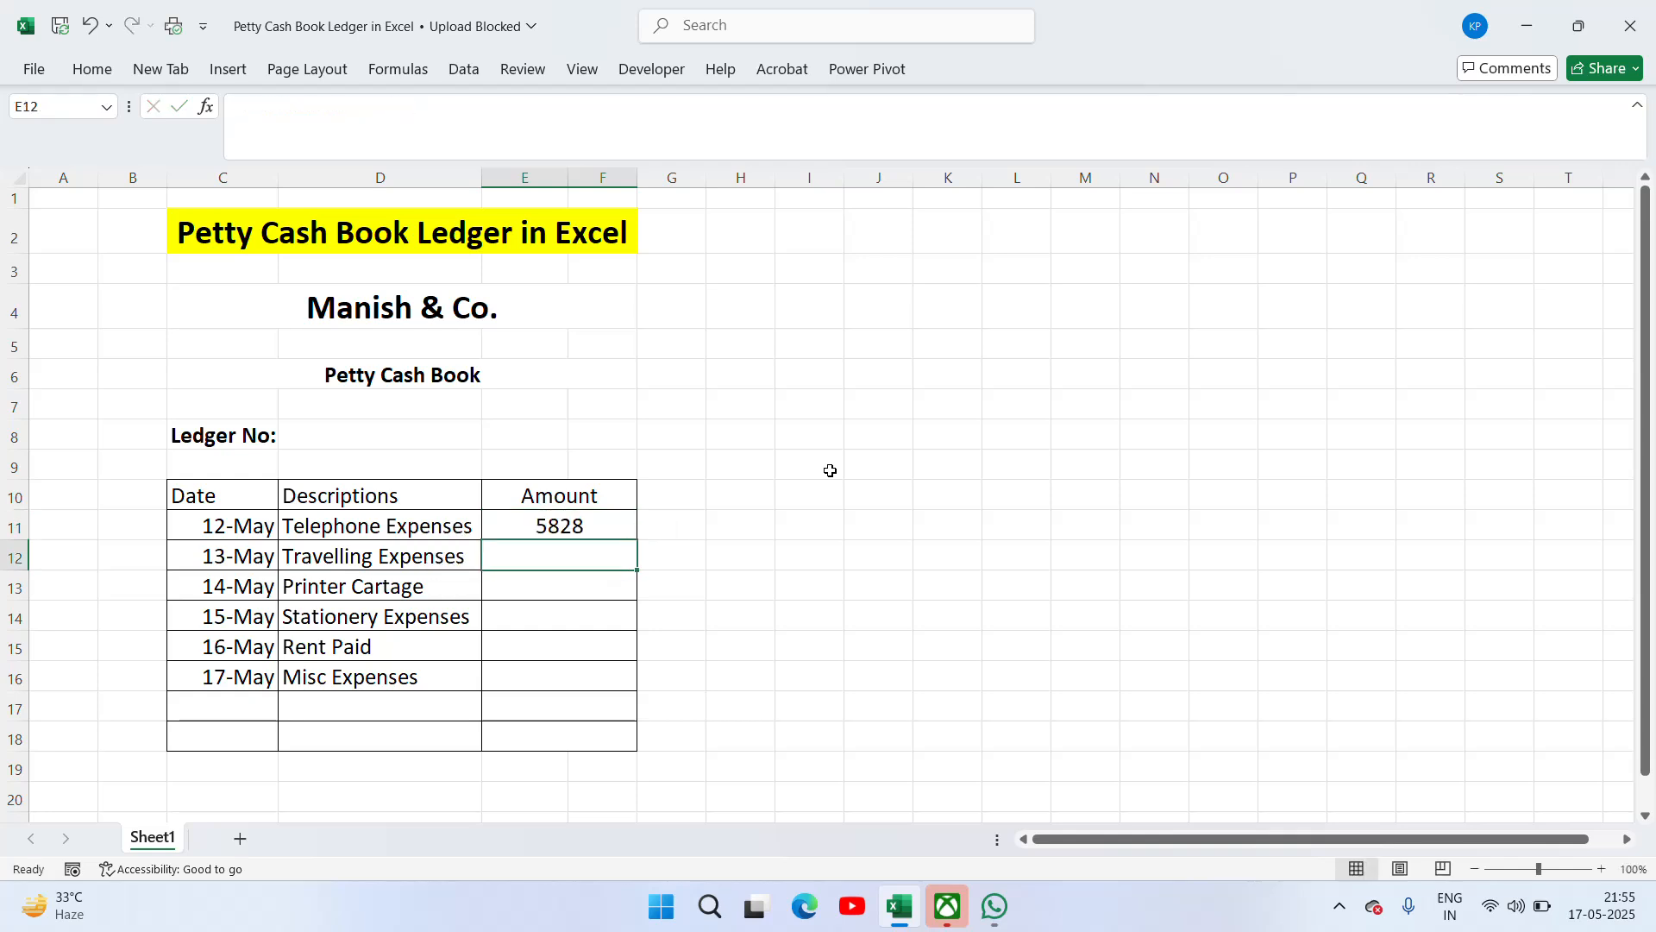
Step: Copy the random amount formula from E11 down to the Misc Expenses row, filling E11 through E16
key(Up)
key(ctrl+c)
key(Left)
key(ctrl+Down)
key(Right)
key(ctrl+shift+Up)
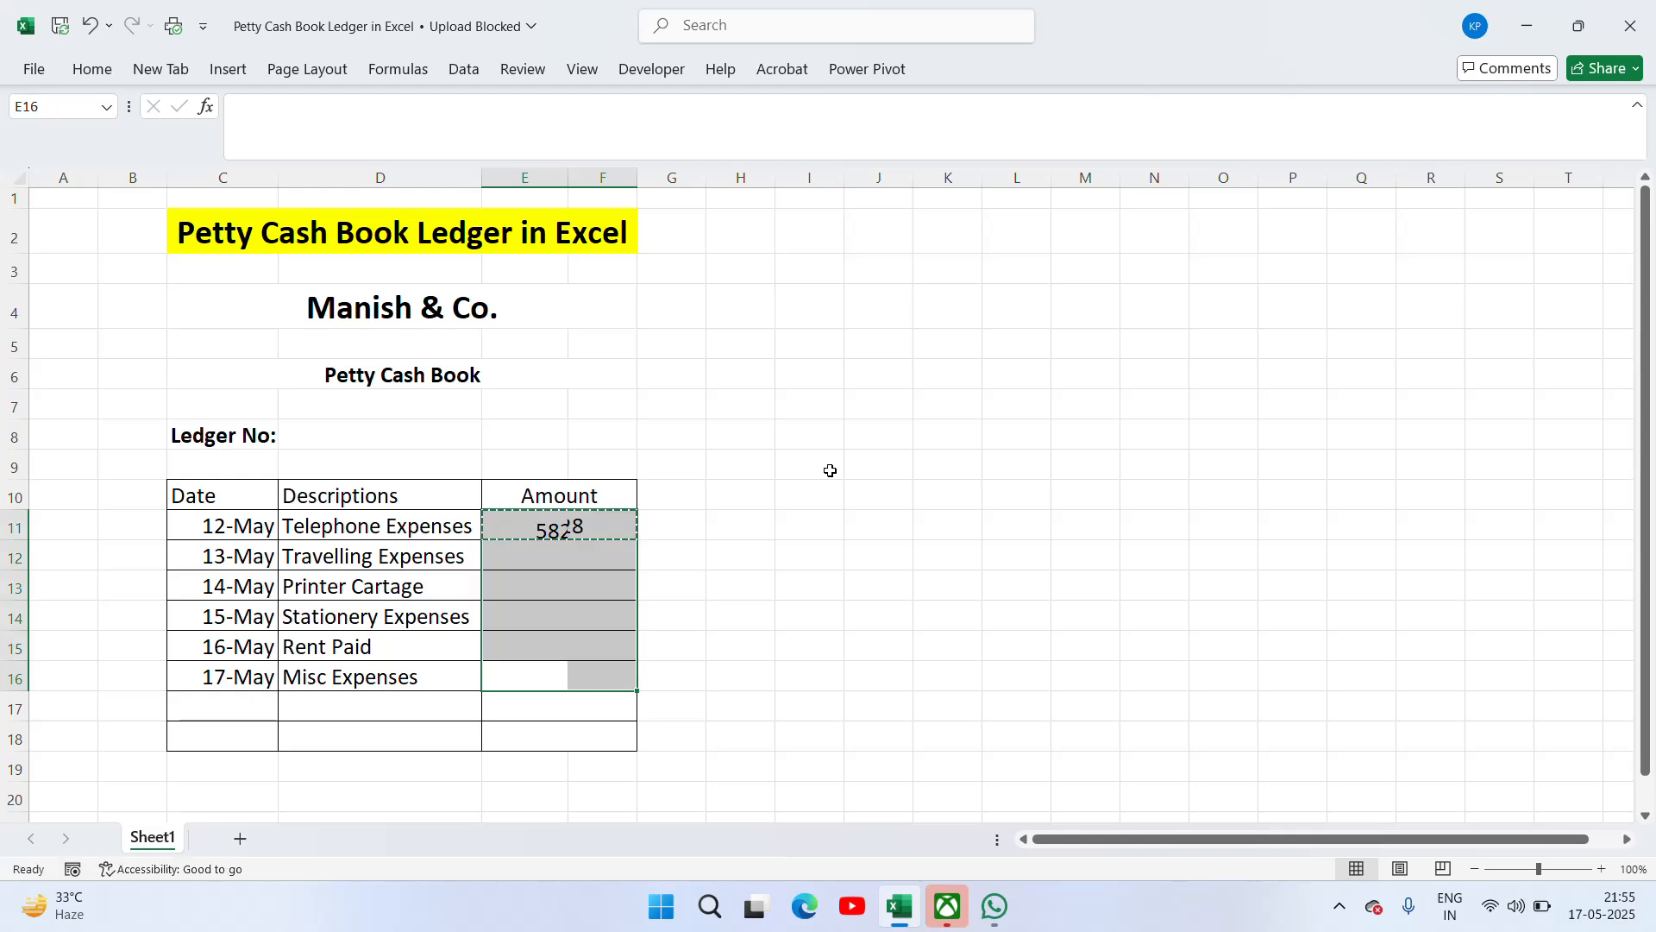
key(ctrl+v)
key(Escape)
Step: Check the amount cells E11:E16 and delete the empty column F beside them
click(601, 552)
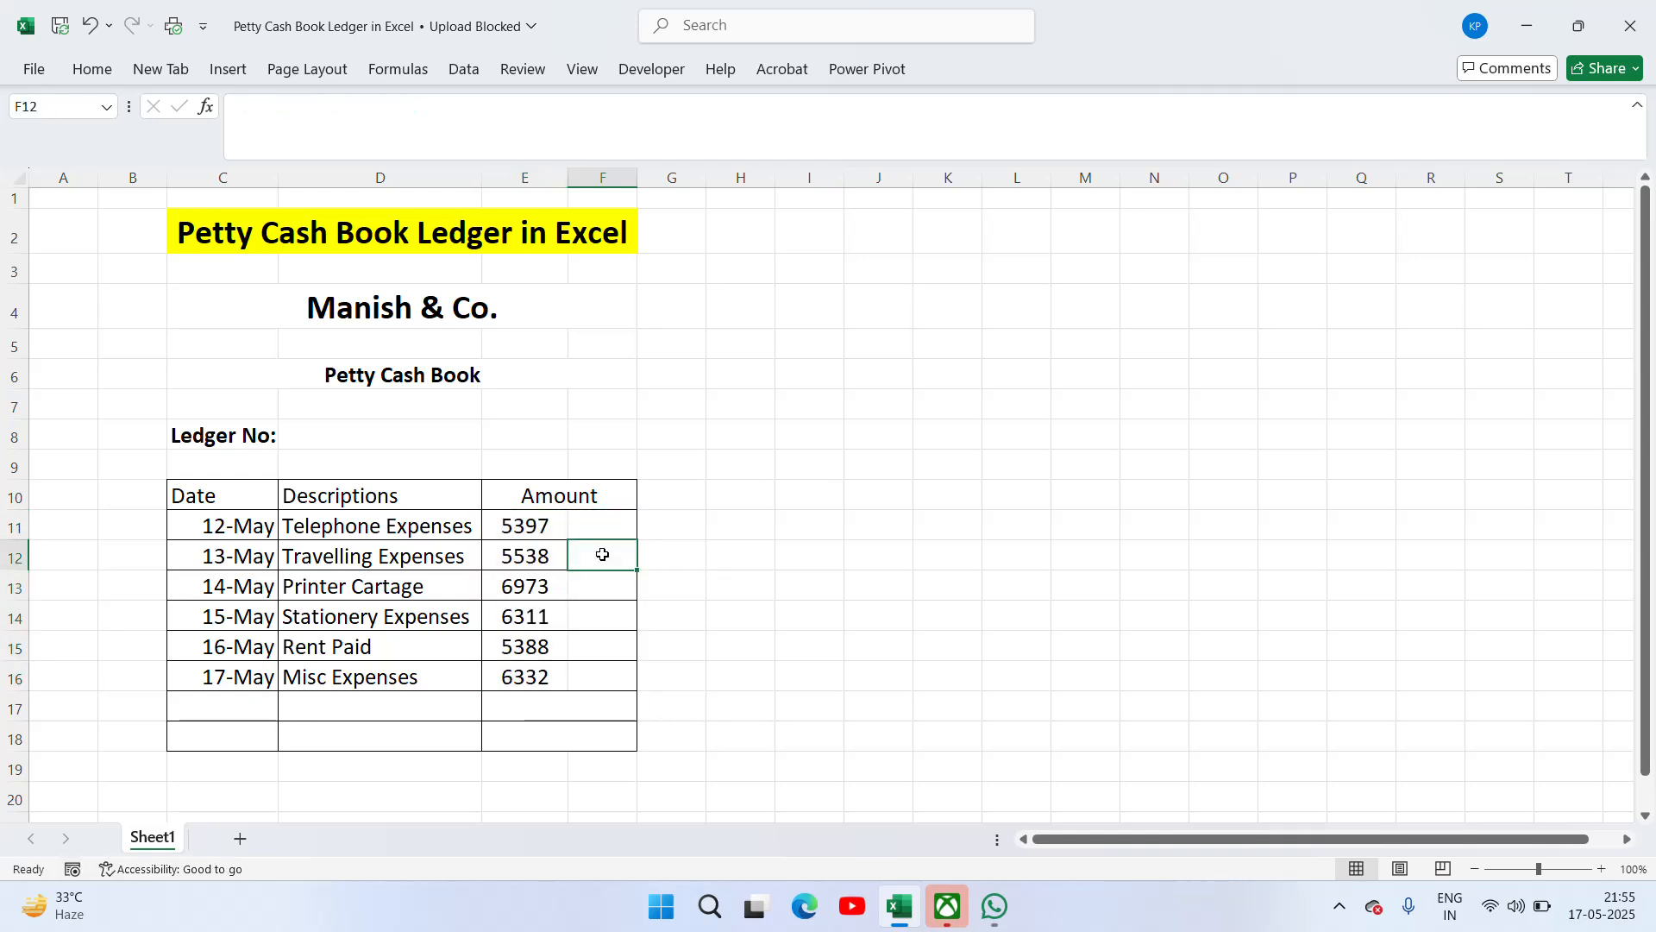
key(Up)
key(Left)
key(shift+Down)
key(shift+Down)
key(shift+Down)
key(shift+Down)
key(shift+Down)
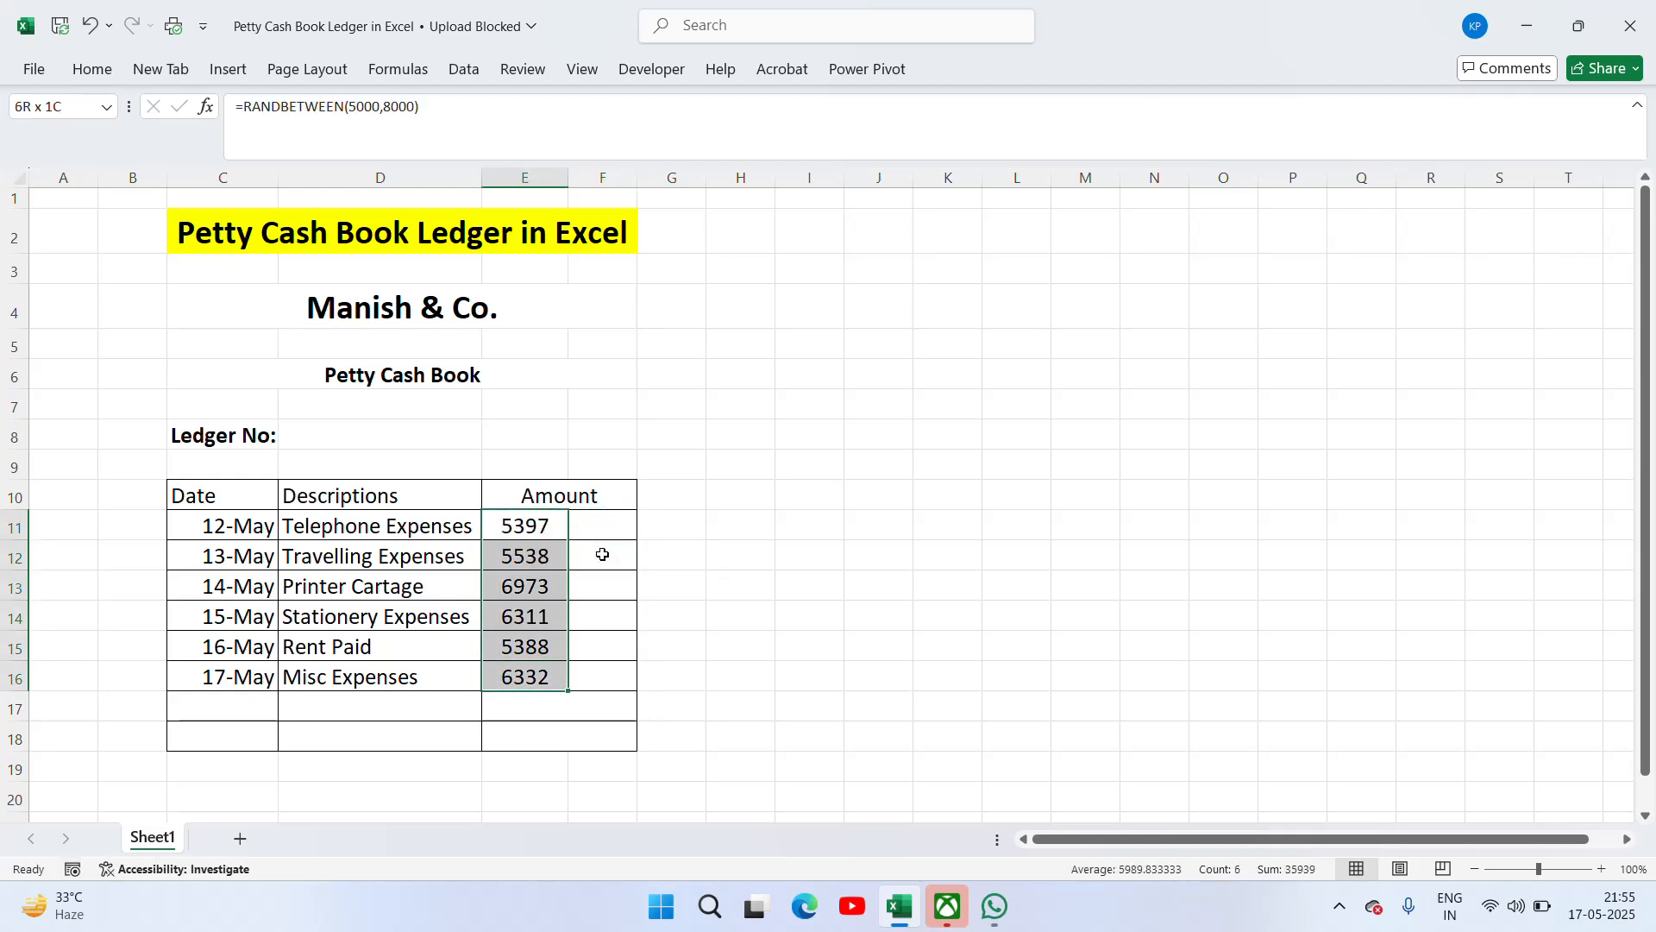
key(Right)
key(Left)
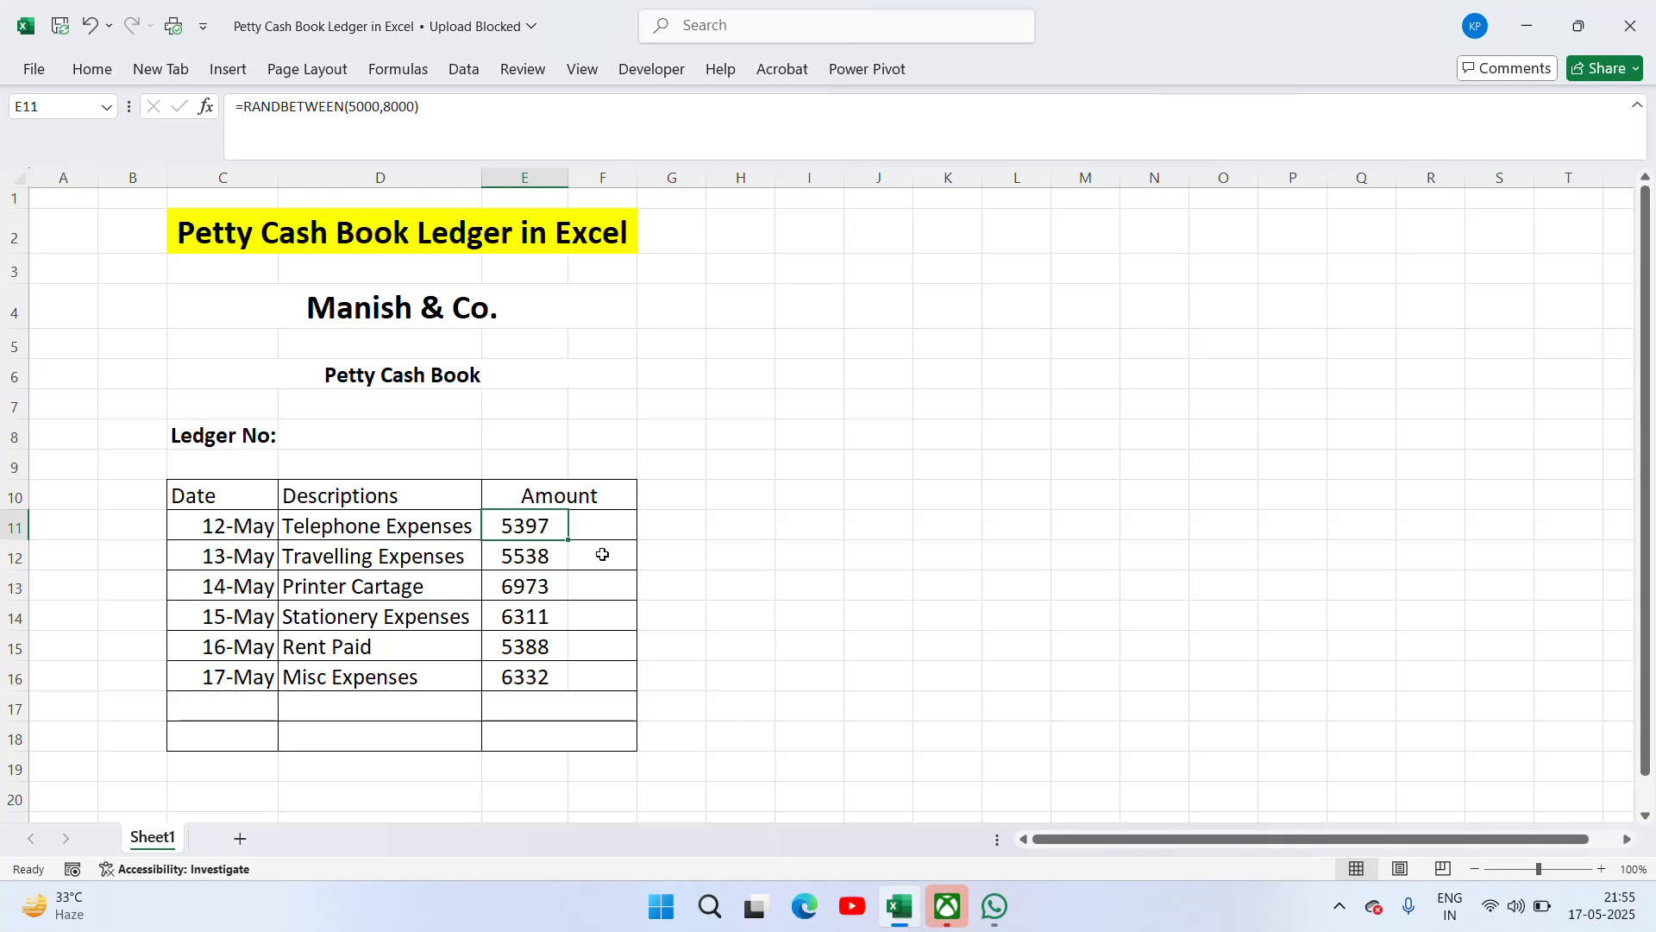
click(603, 180)
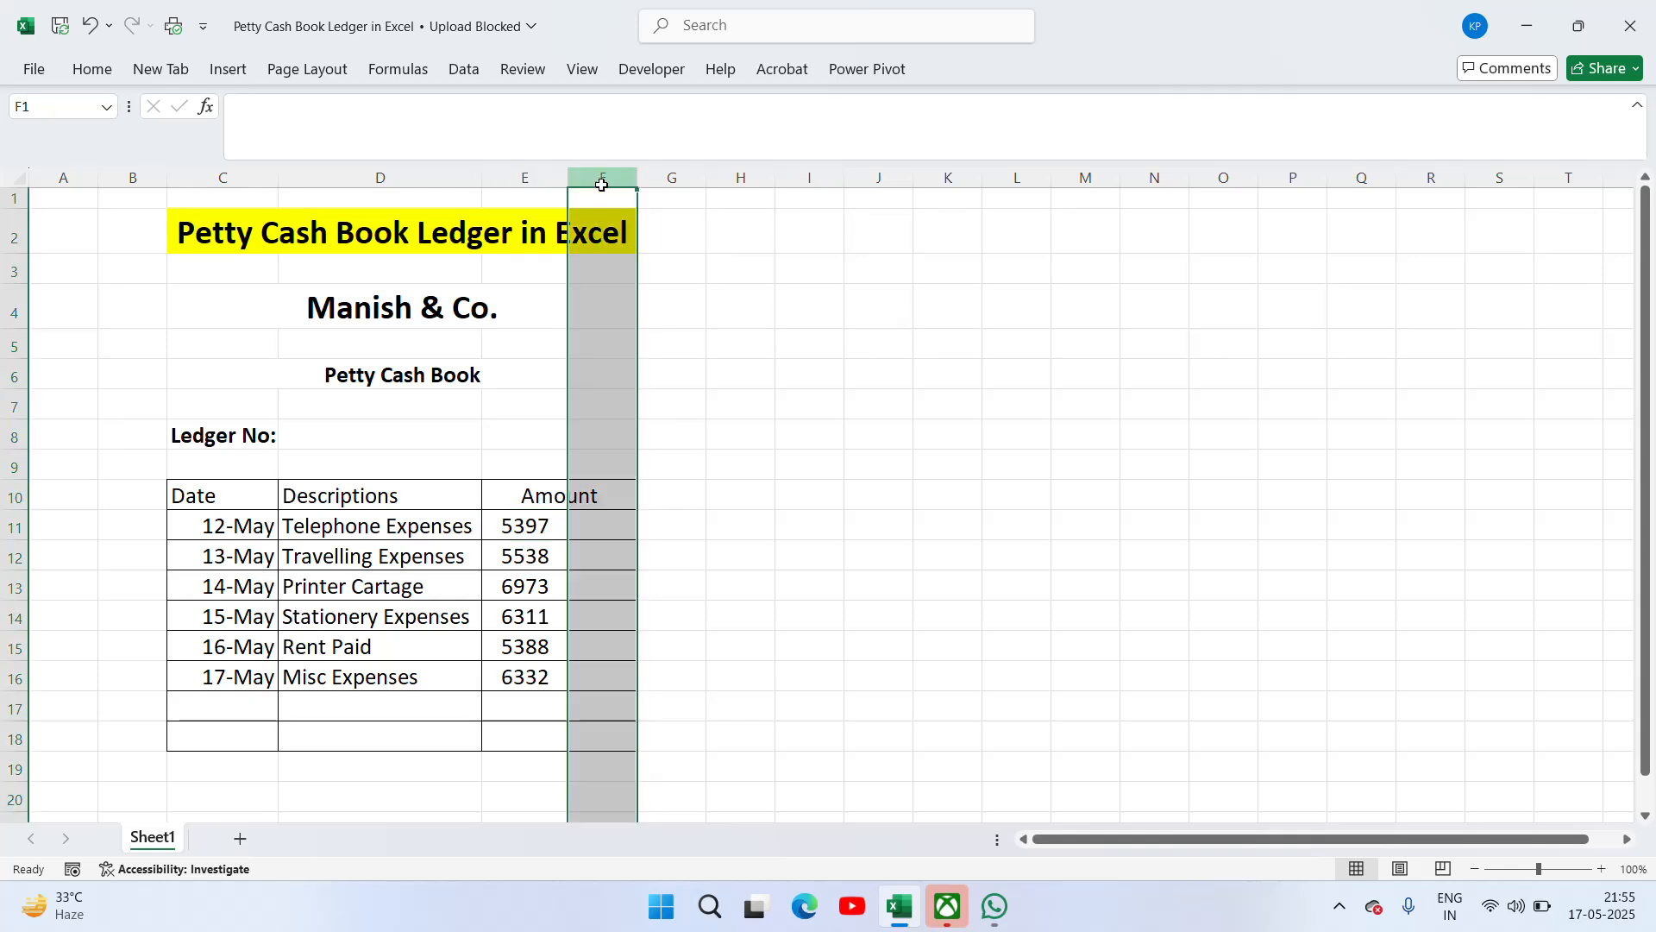
key(ctrl+minus)
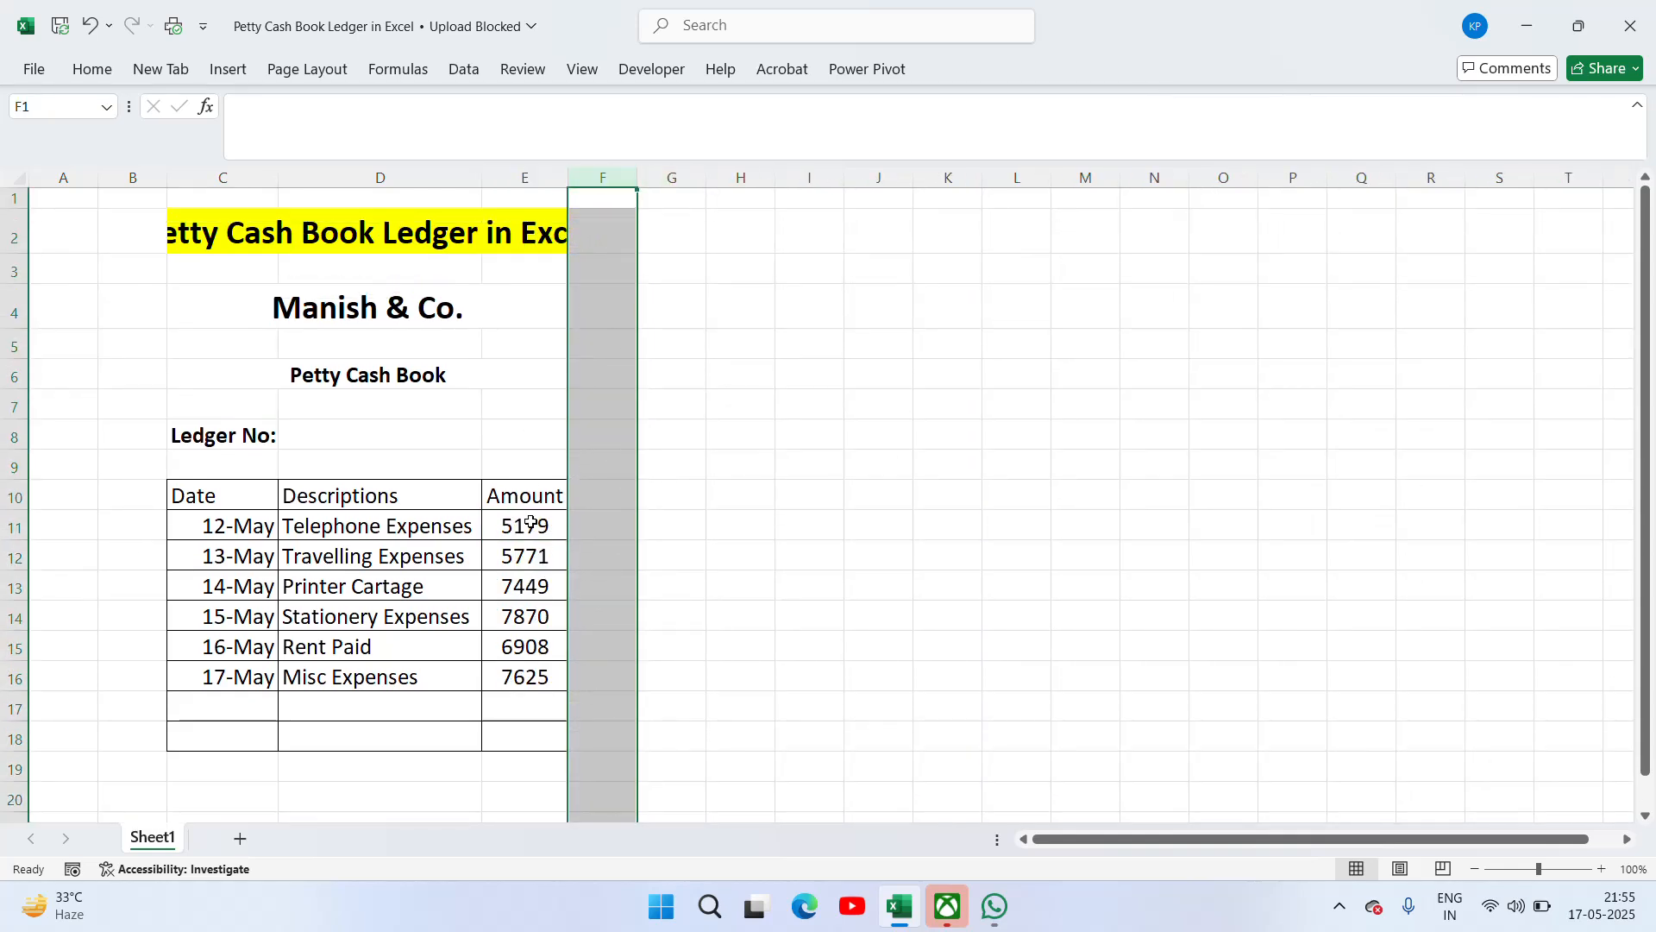
Step: Replace the random amount formulas in E11:E16 with fixed values by pasting the copied cells over themselves as values
click(530, 524)
key(Up)
key(Left)
key(Left)
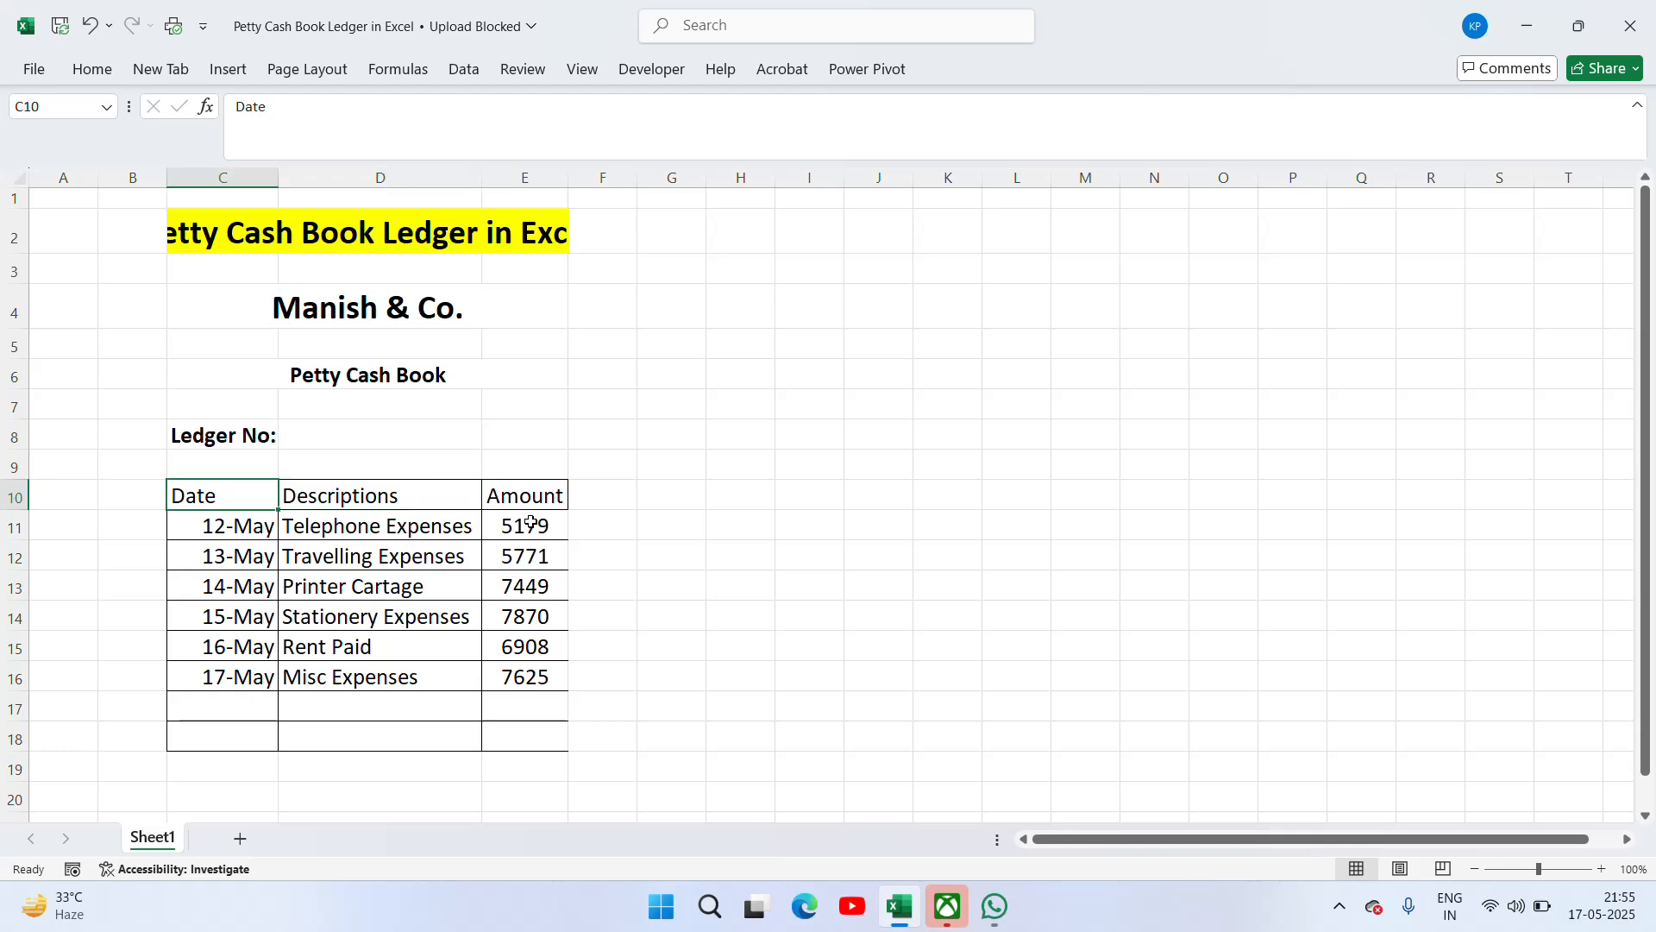
key(Right)
key(Right)
key(Down)
key(ctrl+shift+Down)
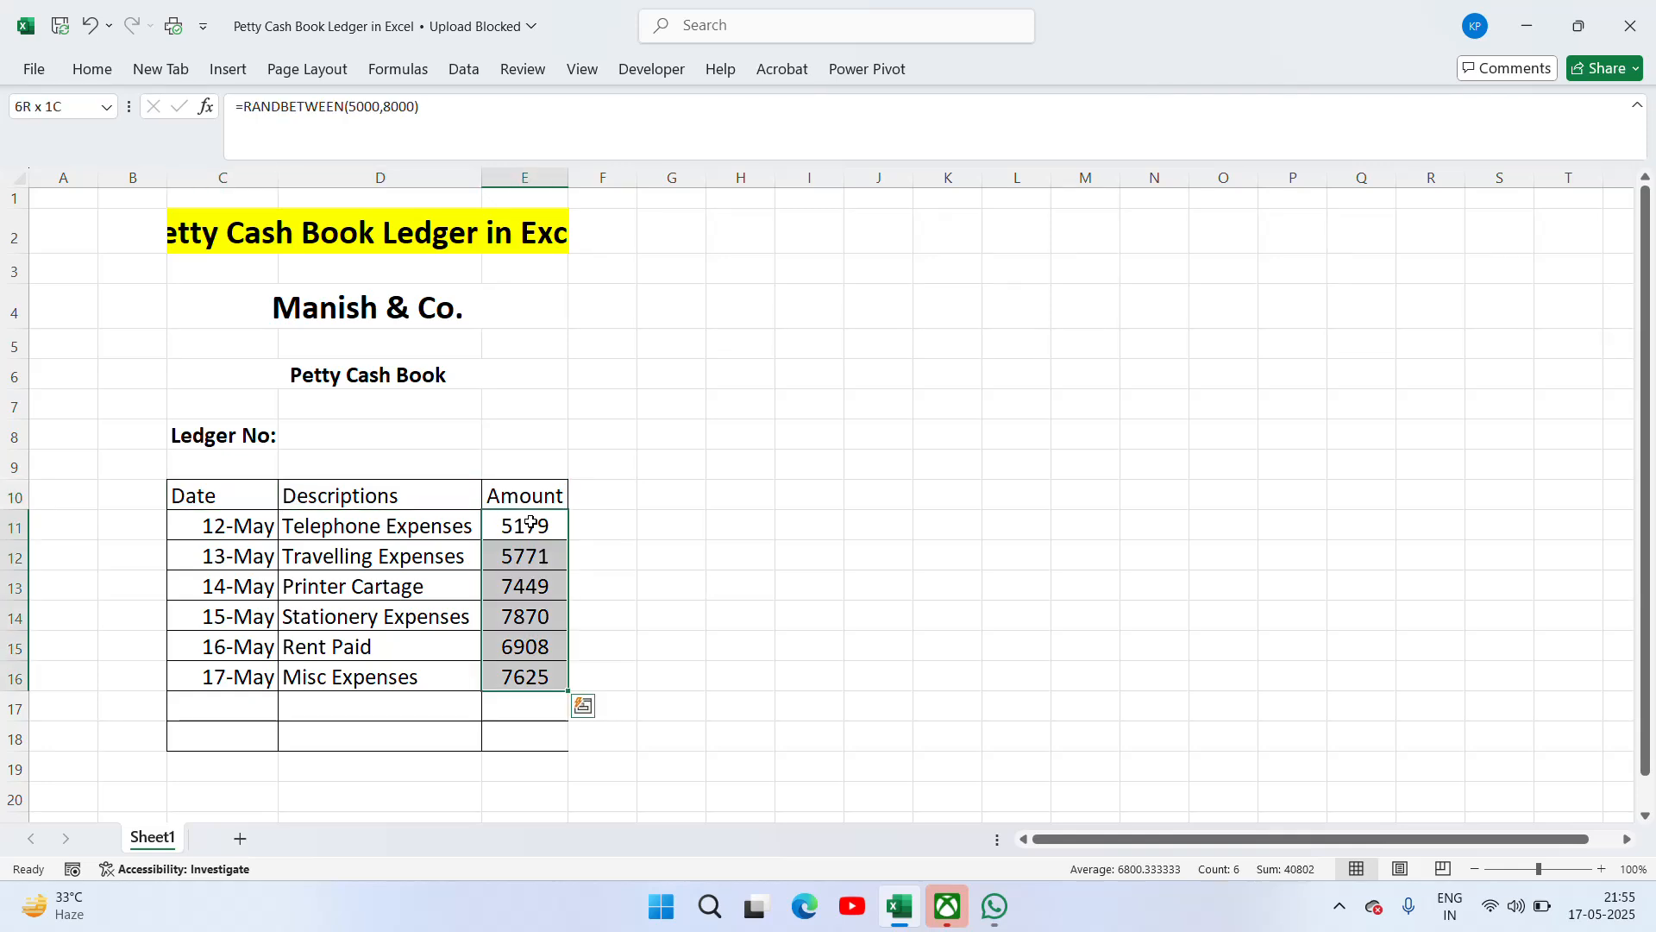
key(ctrl+c)
right_click(511, 649)
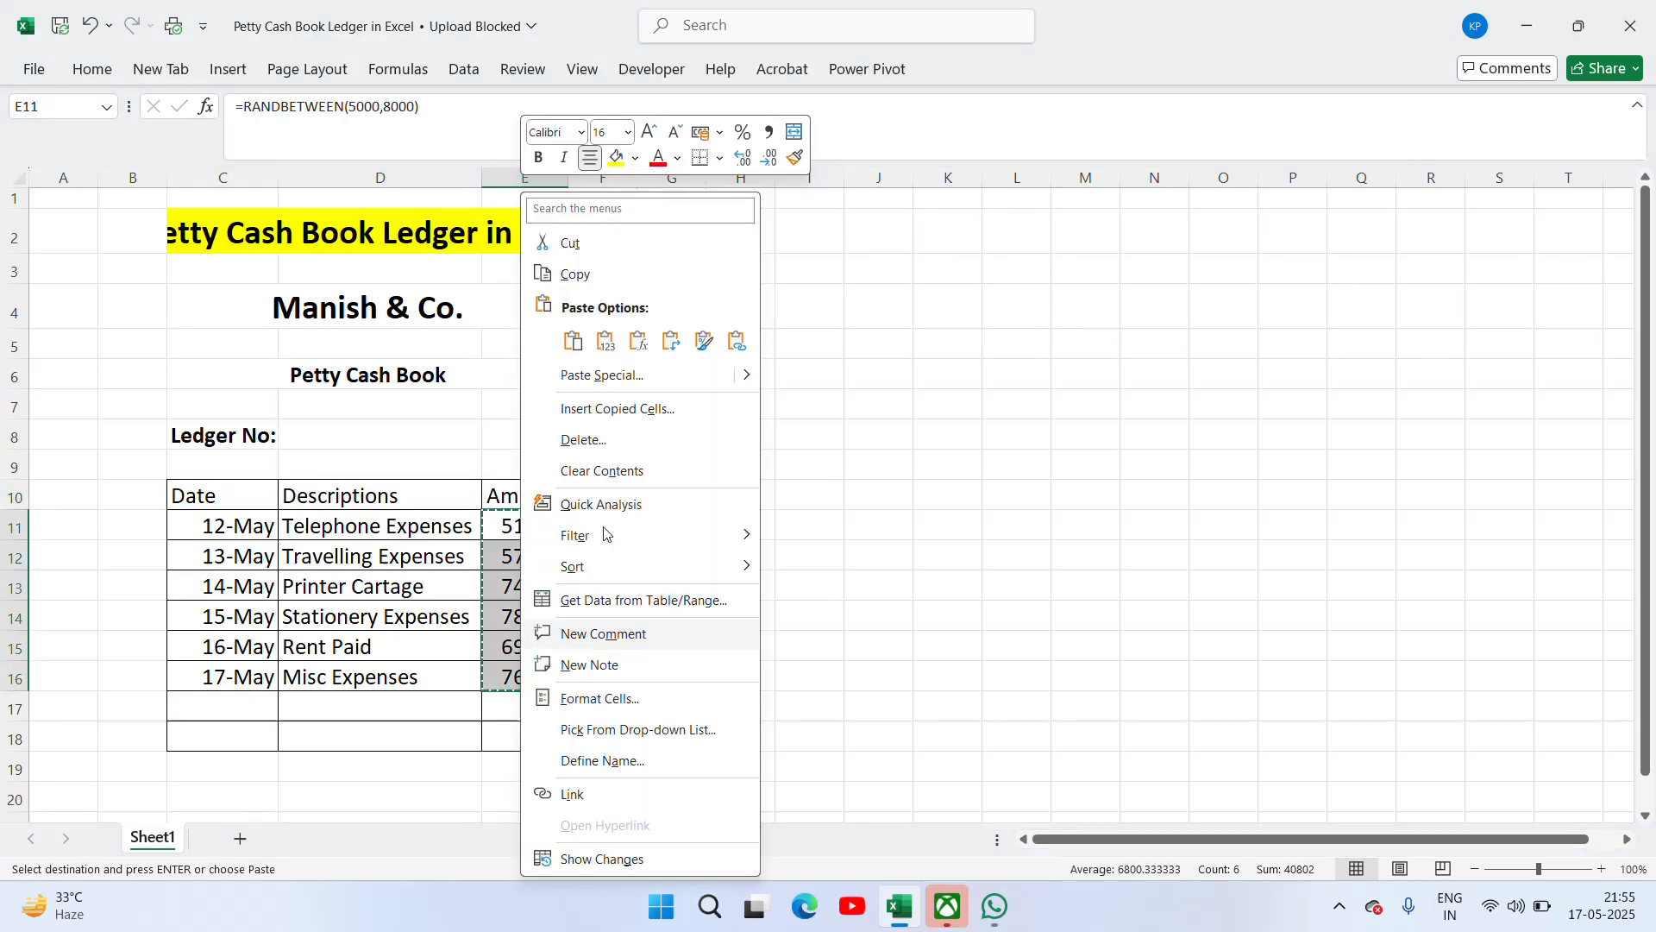
click(606, 341)
key(Escape)
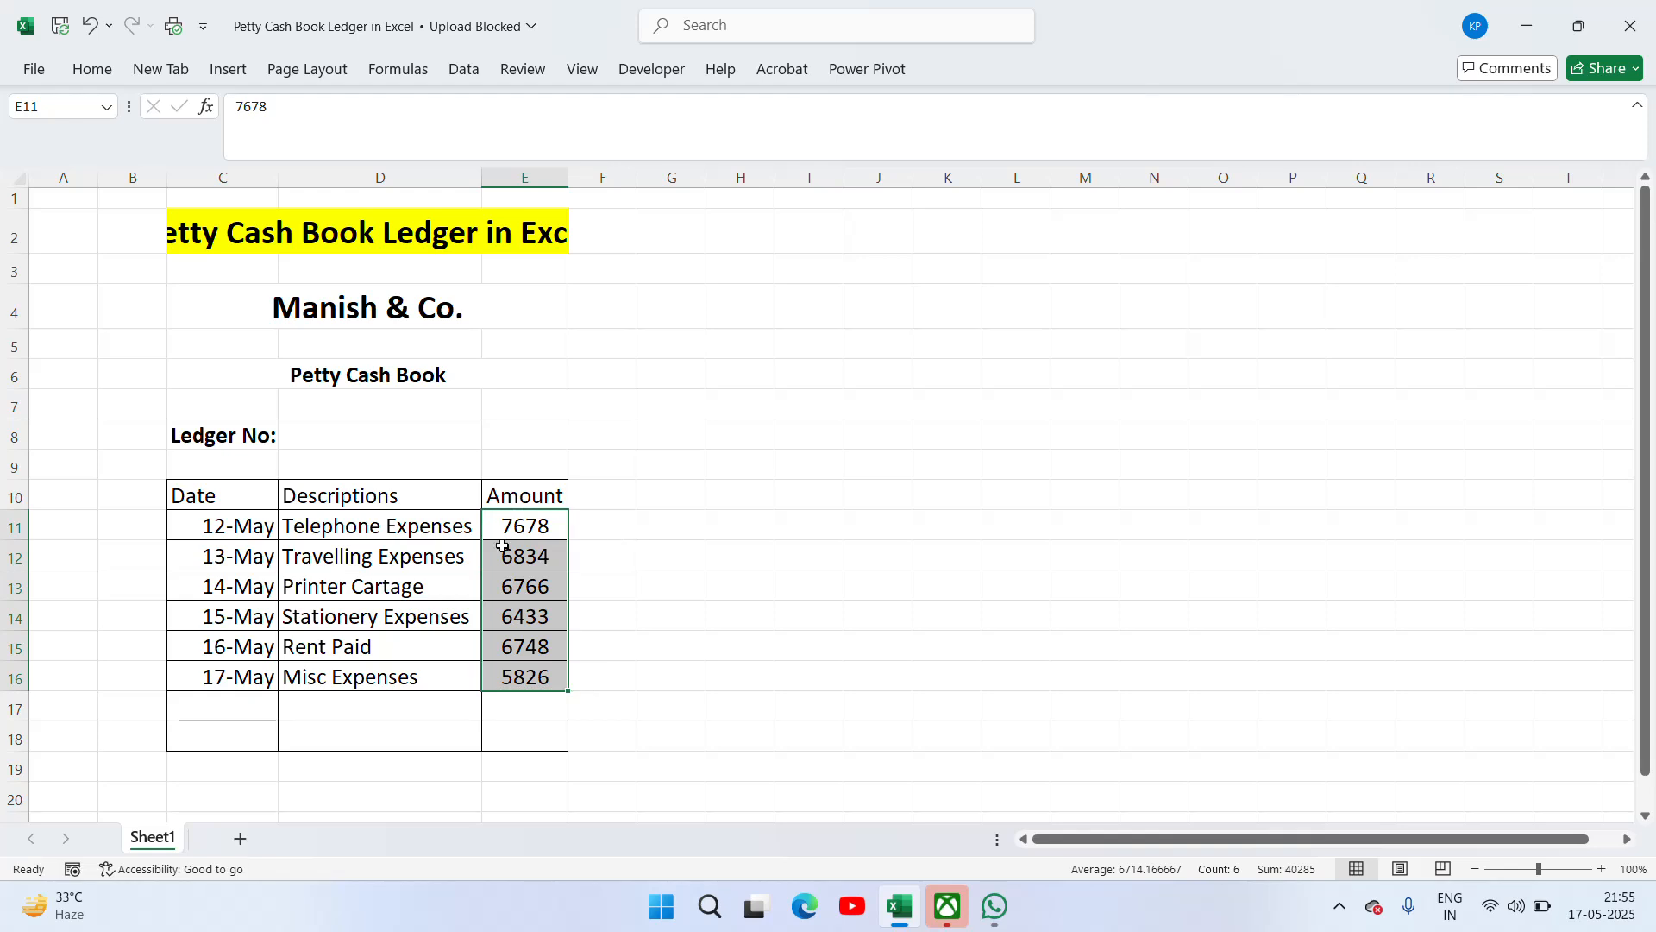
Step: Look over the table headings in row 10 and the expense descriptions below them
click(409, 546)
key(Up)
key(Up)
key(Left)
key(Left)
key(Right)
key(Right)
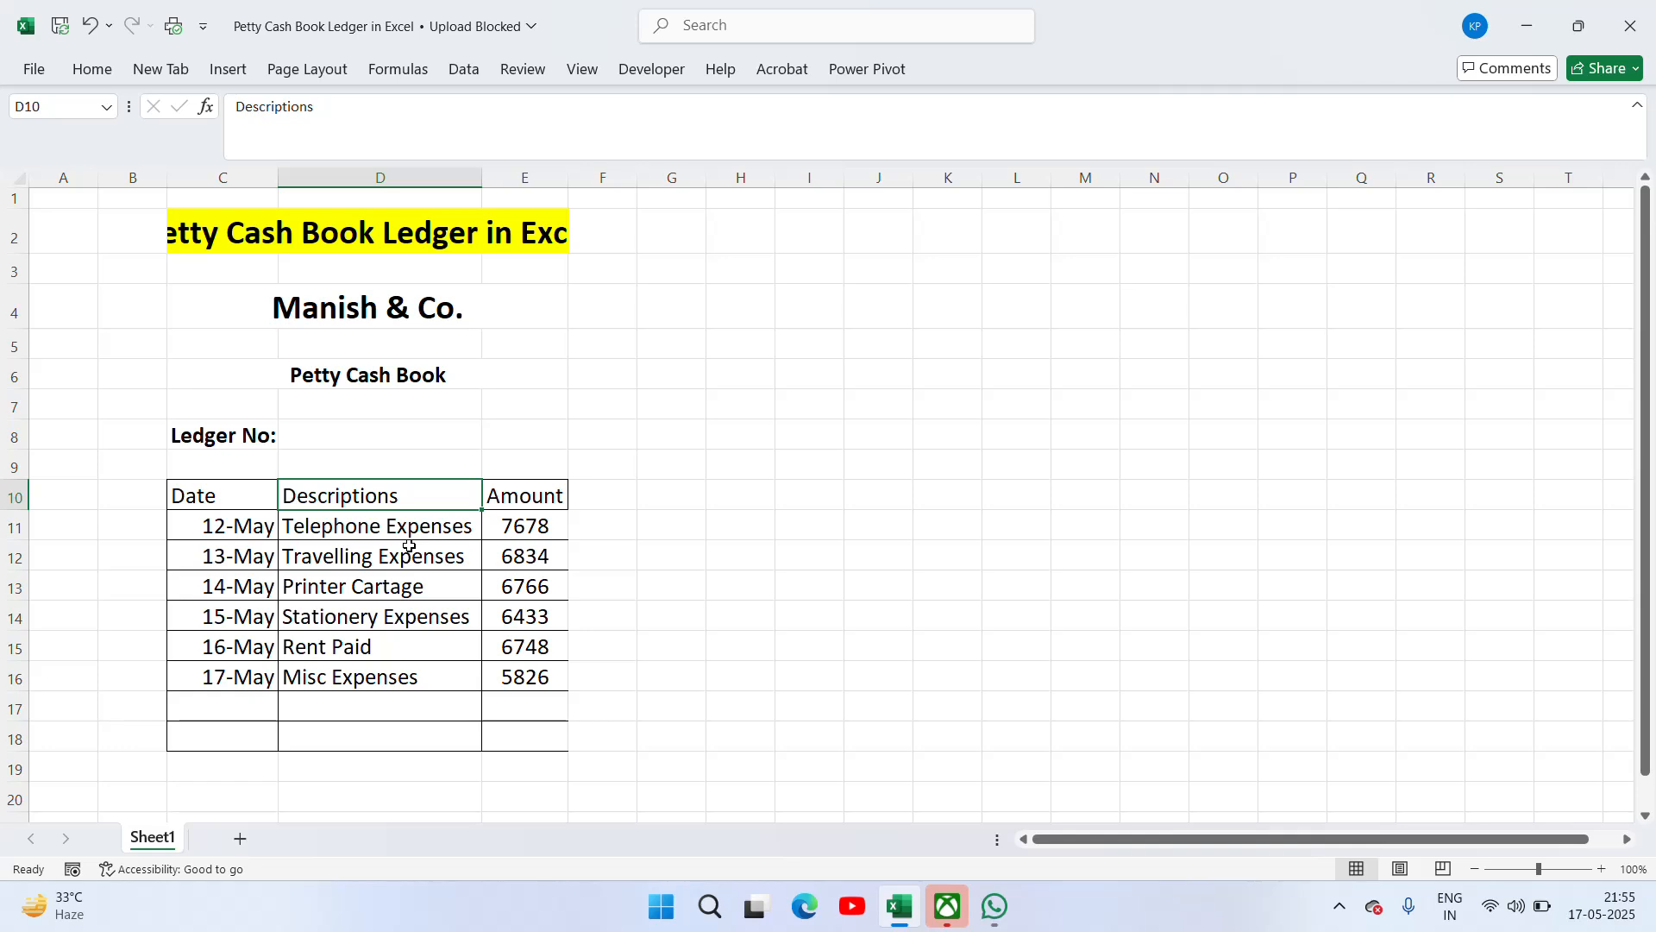
key(Down)
key(Down)
key(Down)
key(Down)
key(Up)
key(Up)
key(Up)
key(Up)
Step: Apply a thick outside border around the whole ledger, from the company name in C4 down to E18
key(Left)
key(Up)
key(Up)
key(Up)
key(Up)
key(Up)
key(Up)
key(shift+Down)
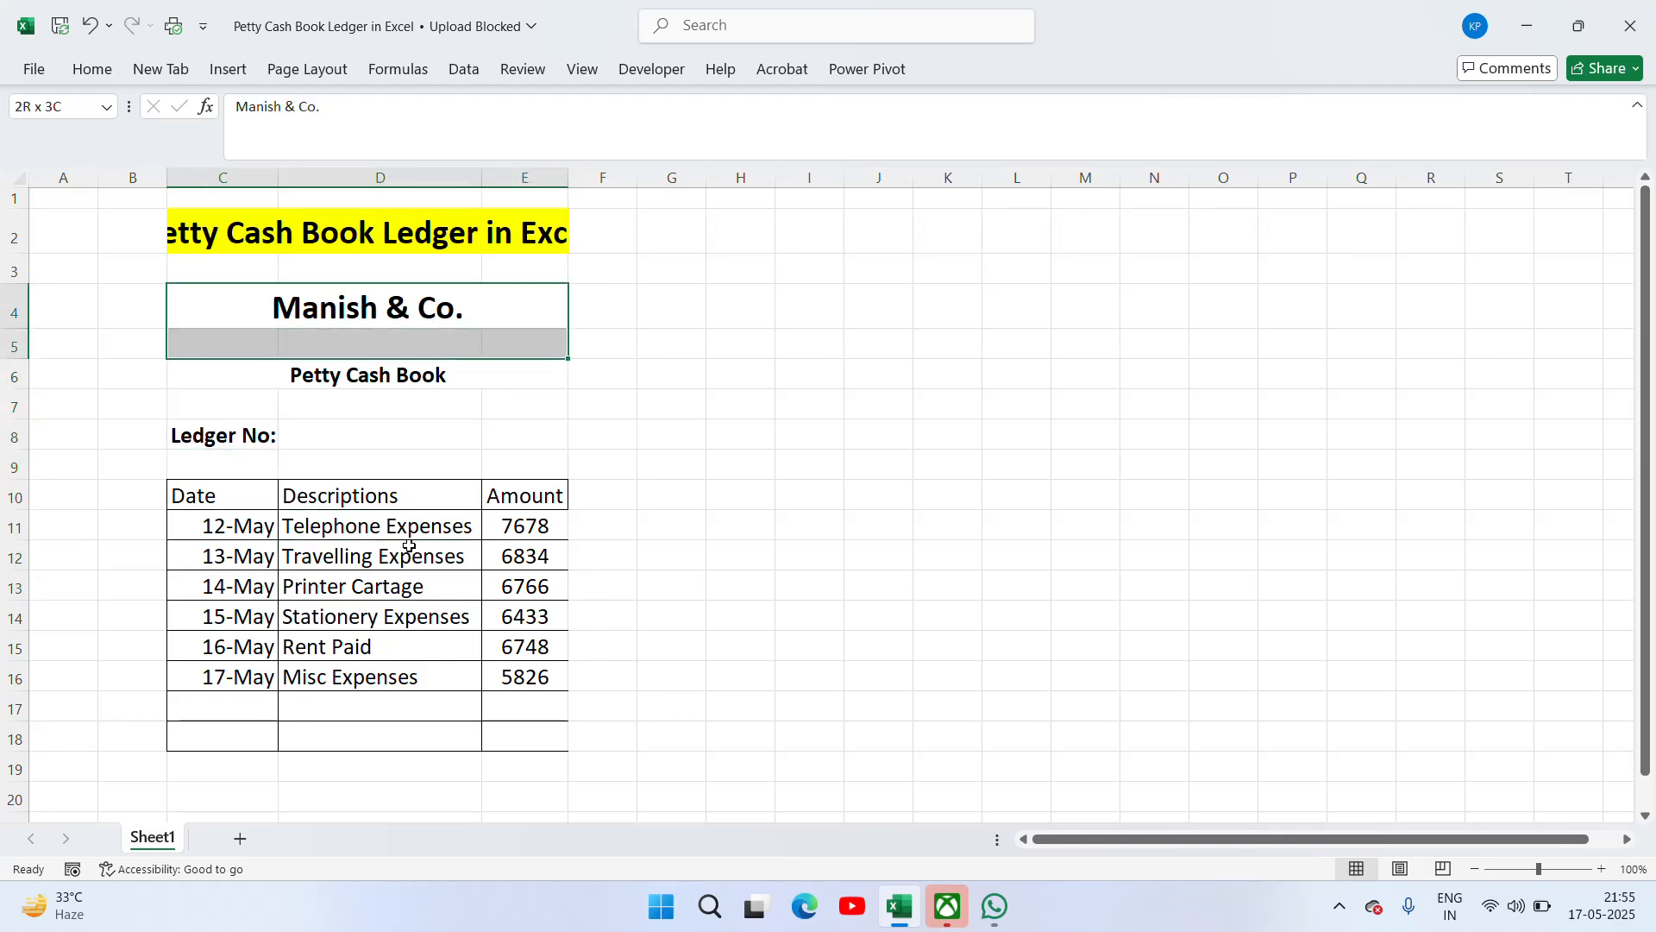
key(shift+Down)
key(shift+Down)
key(shift+Down)
key(shift+Down)
key(shift+Down)
key(shift+Down)
key(shift+Down)
key(shift+Down)
key(shift+Down)
key(shift+Down)
key(shift+Down)
key(shift+Down)
key(shift+Down)
key(shift+Down)
key(shift+Up)
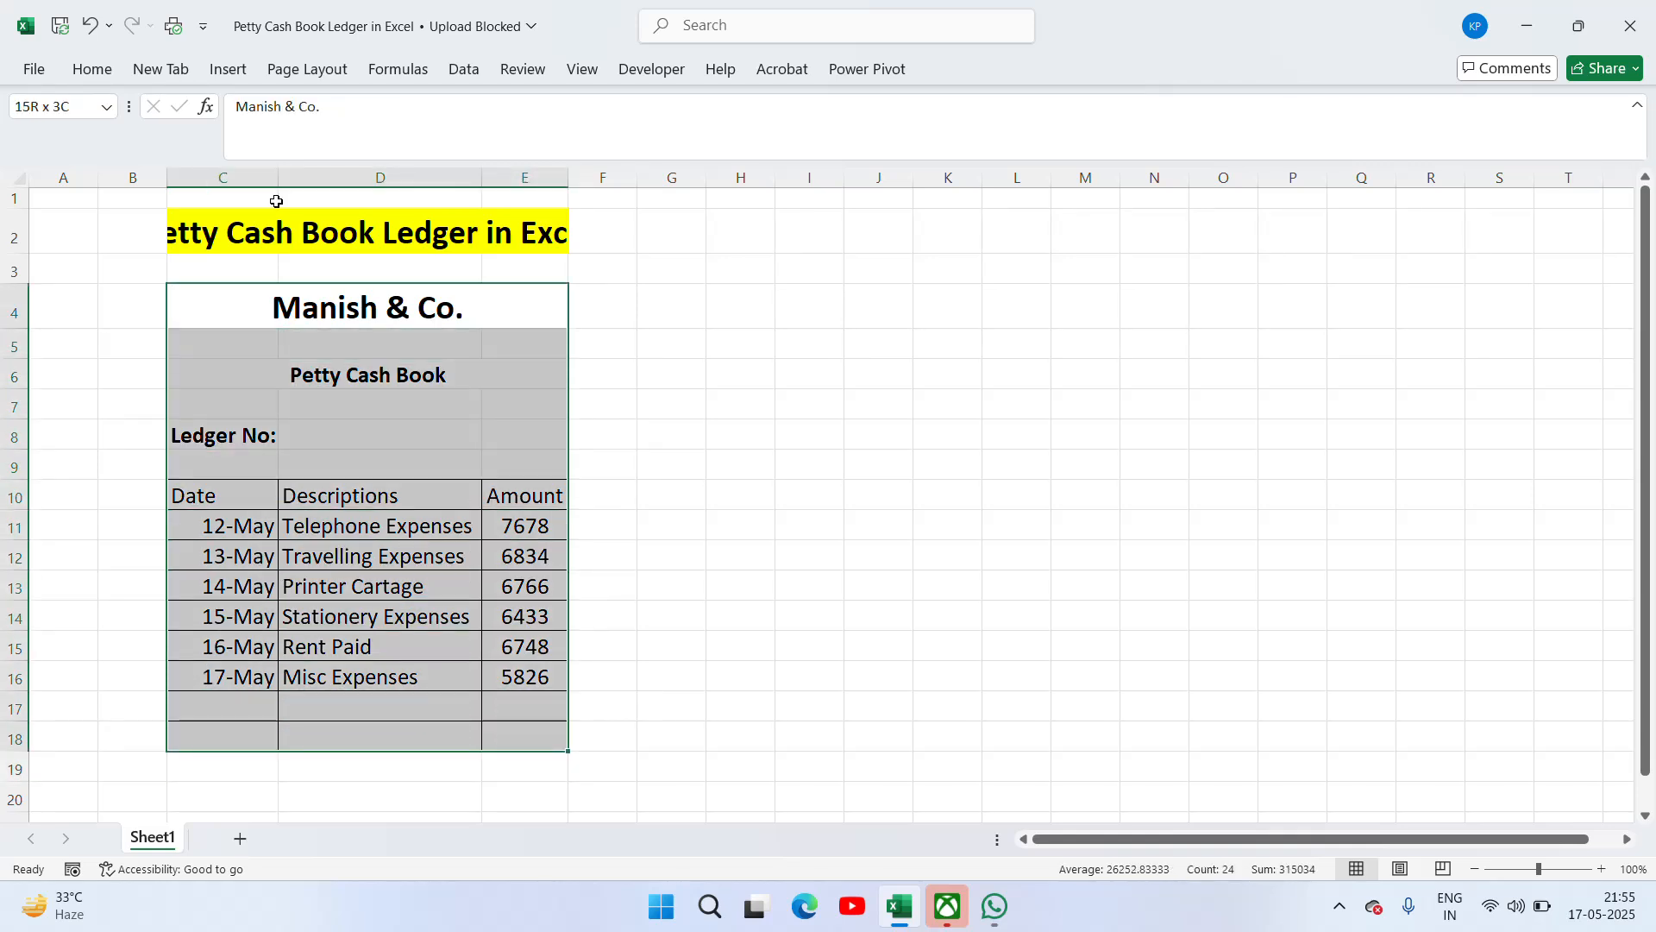
click(92, 69)
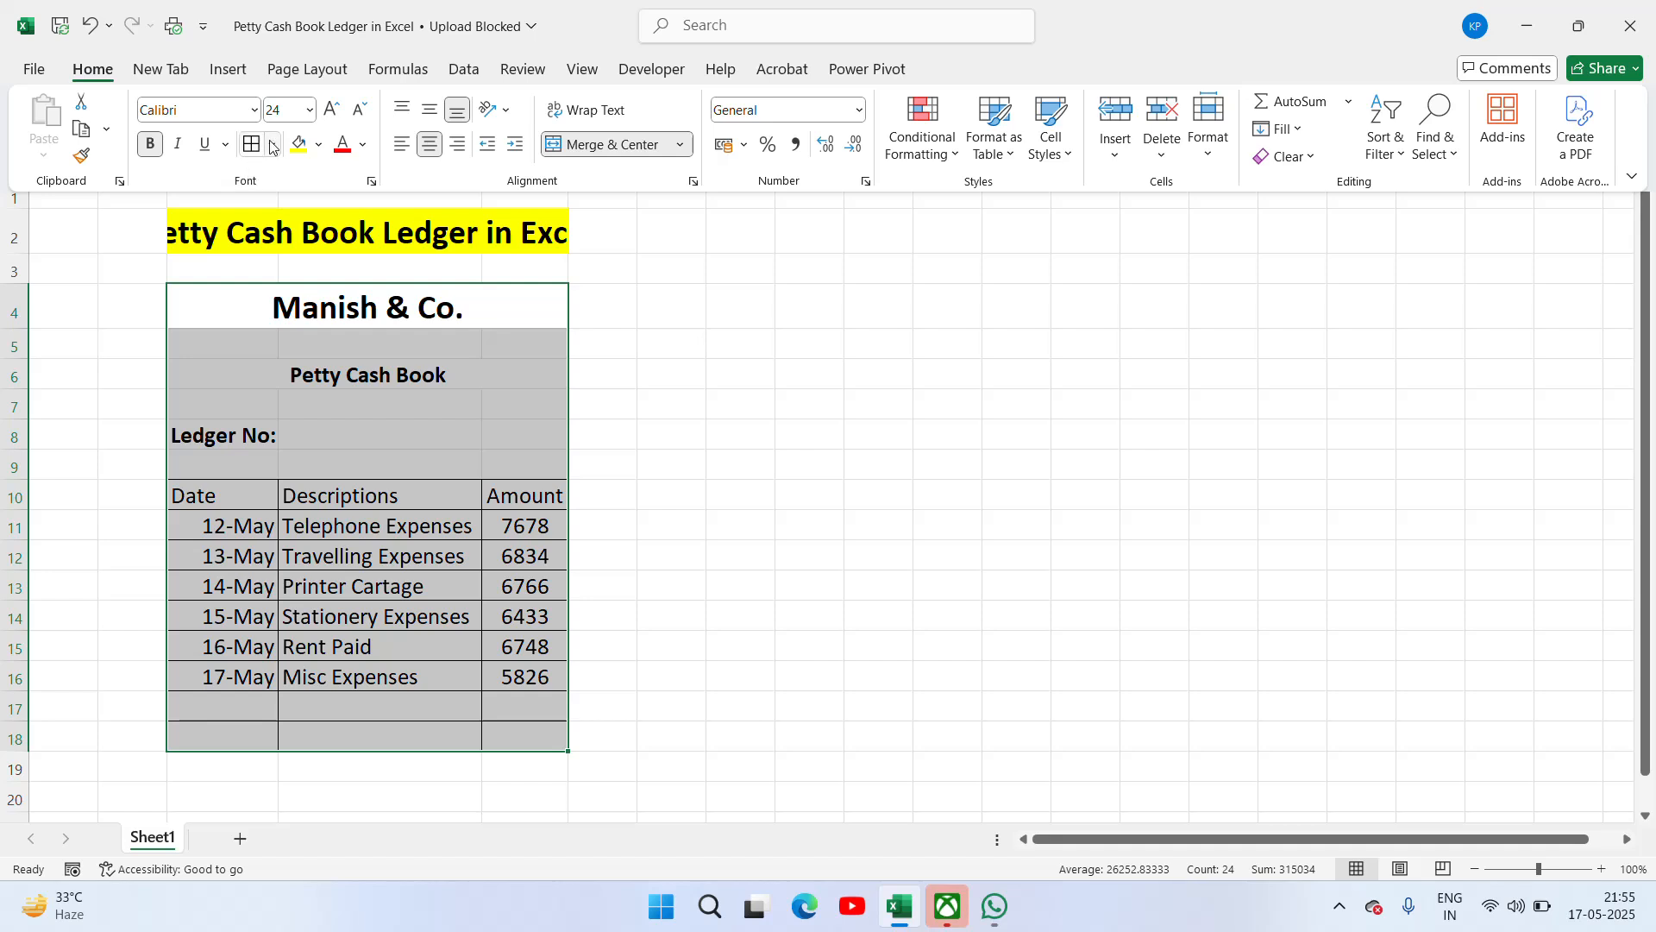
click(272, 145)
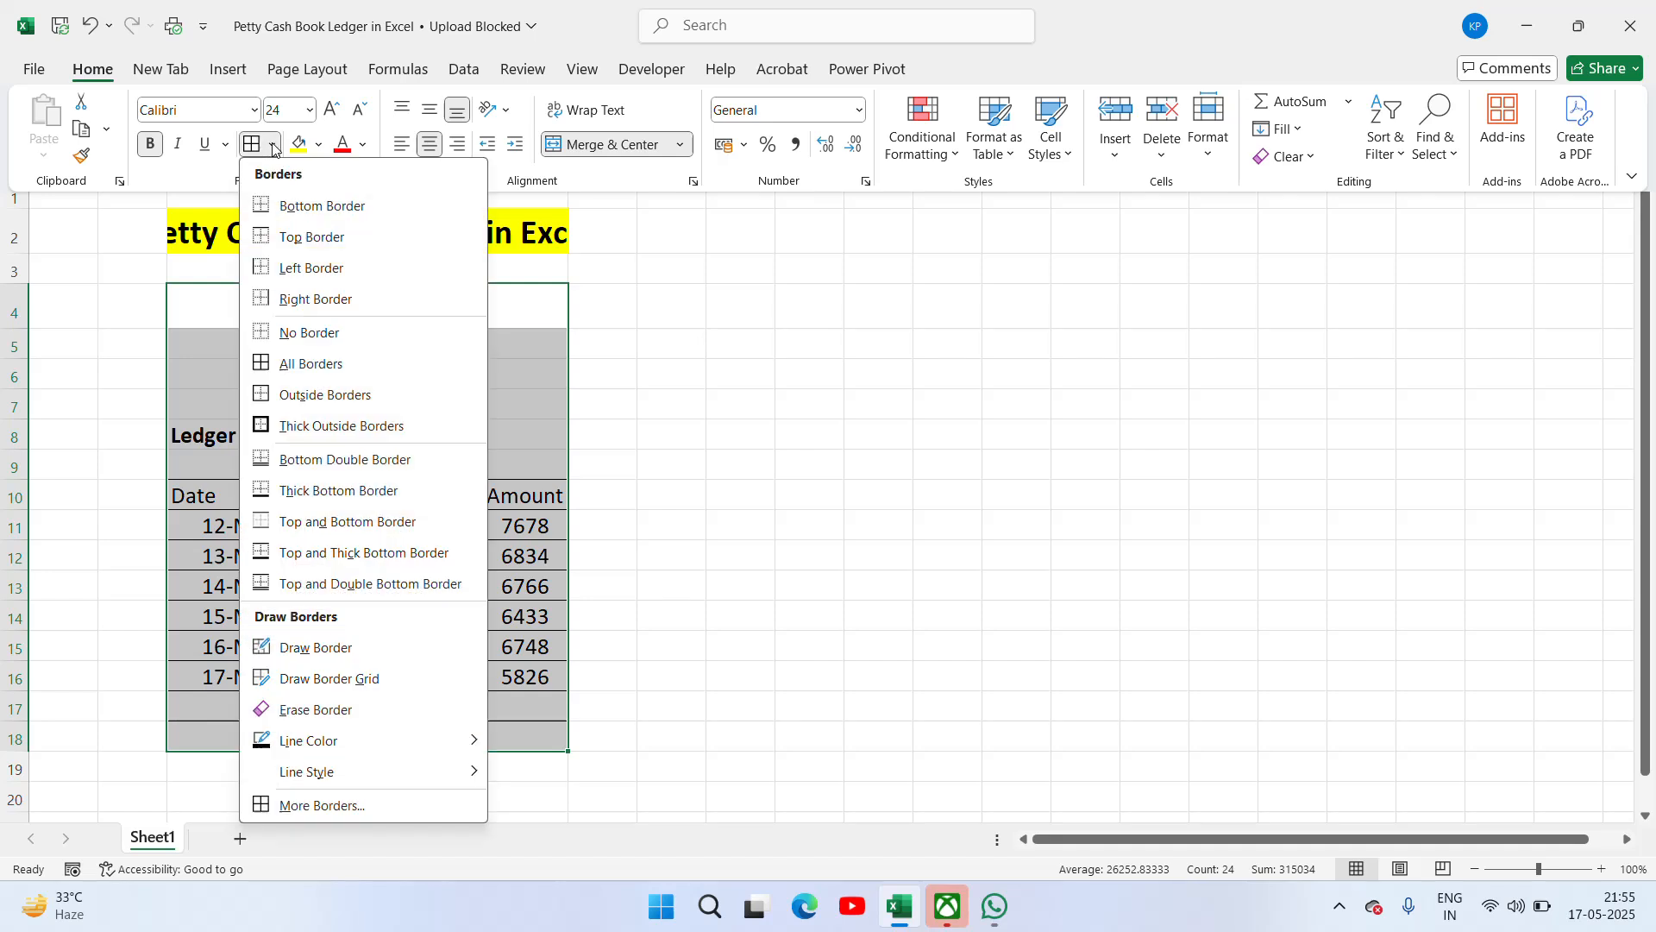
click(268, 423)
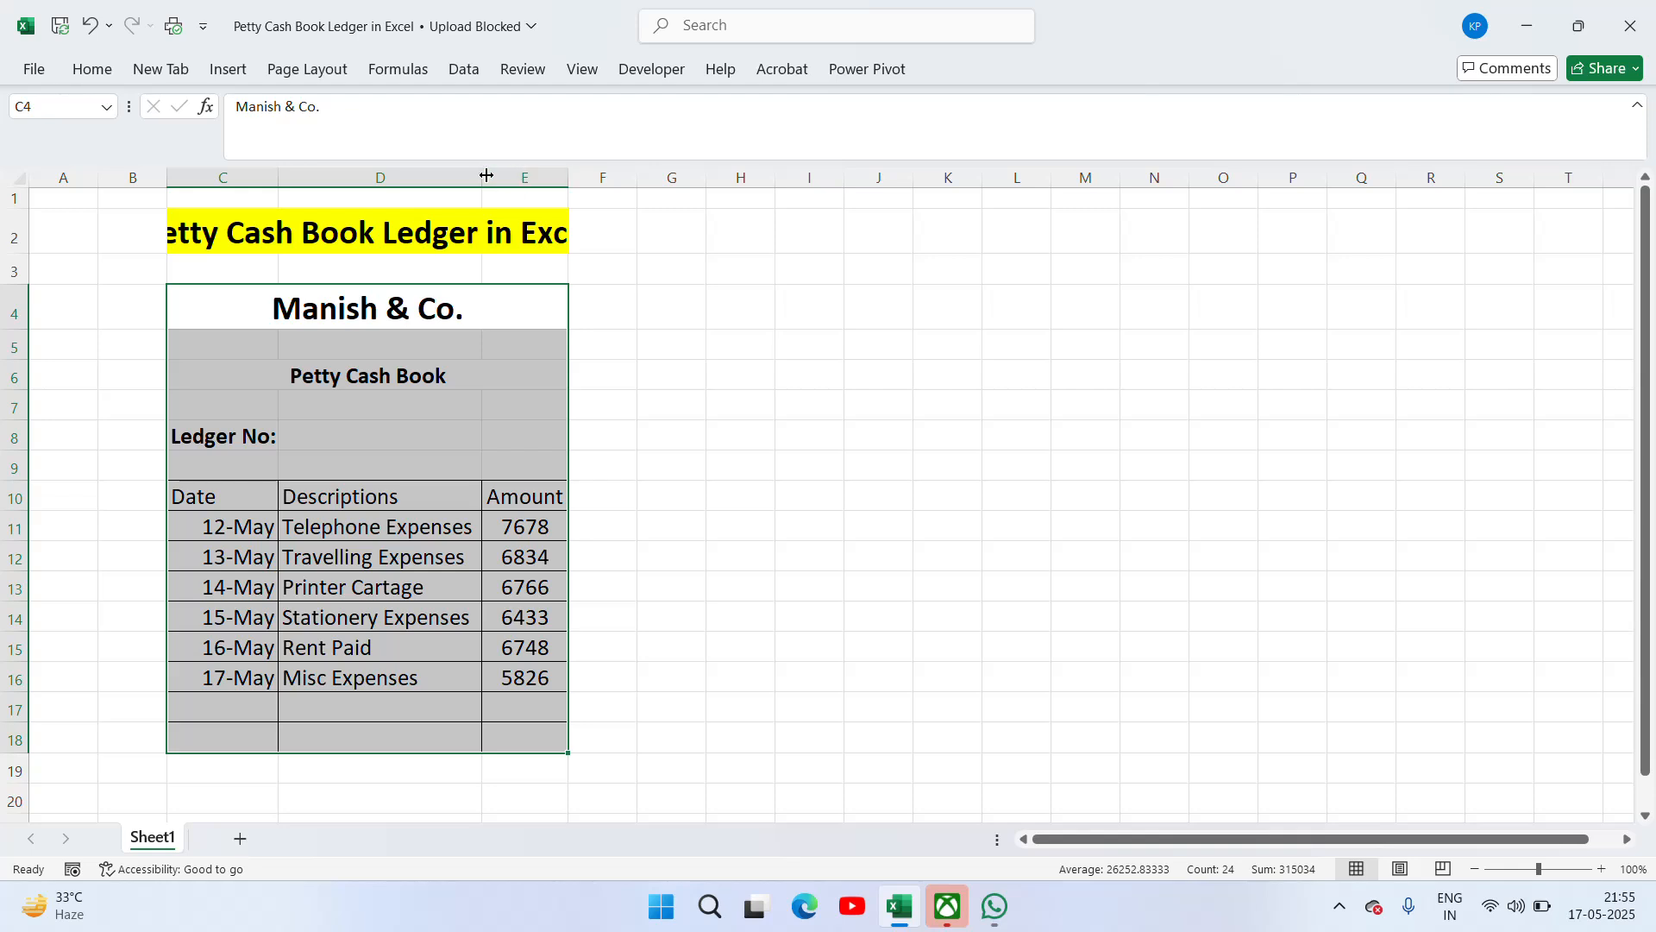
Step: Widen ledger columns C, D and E to fit the full title, and center the contents of C10:E16 horizontally
drag(487, 176, 773, 172)
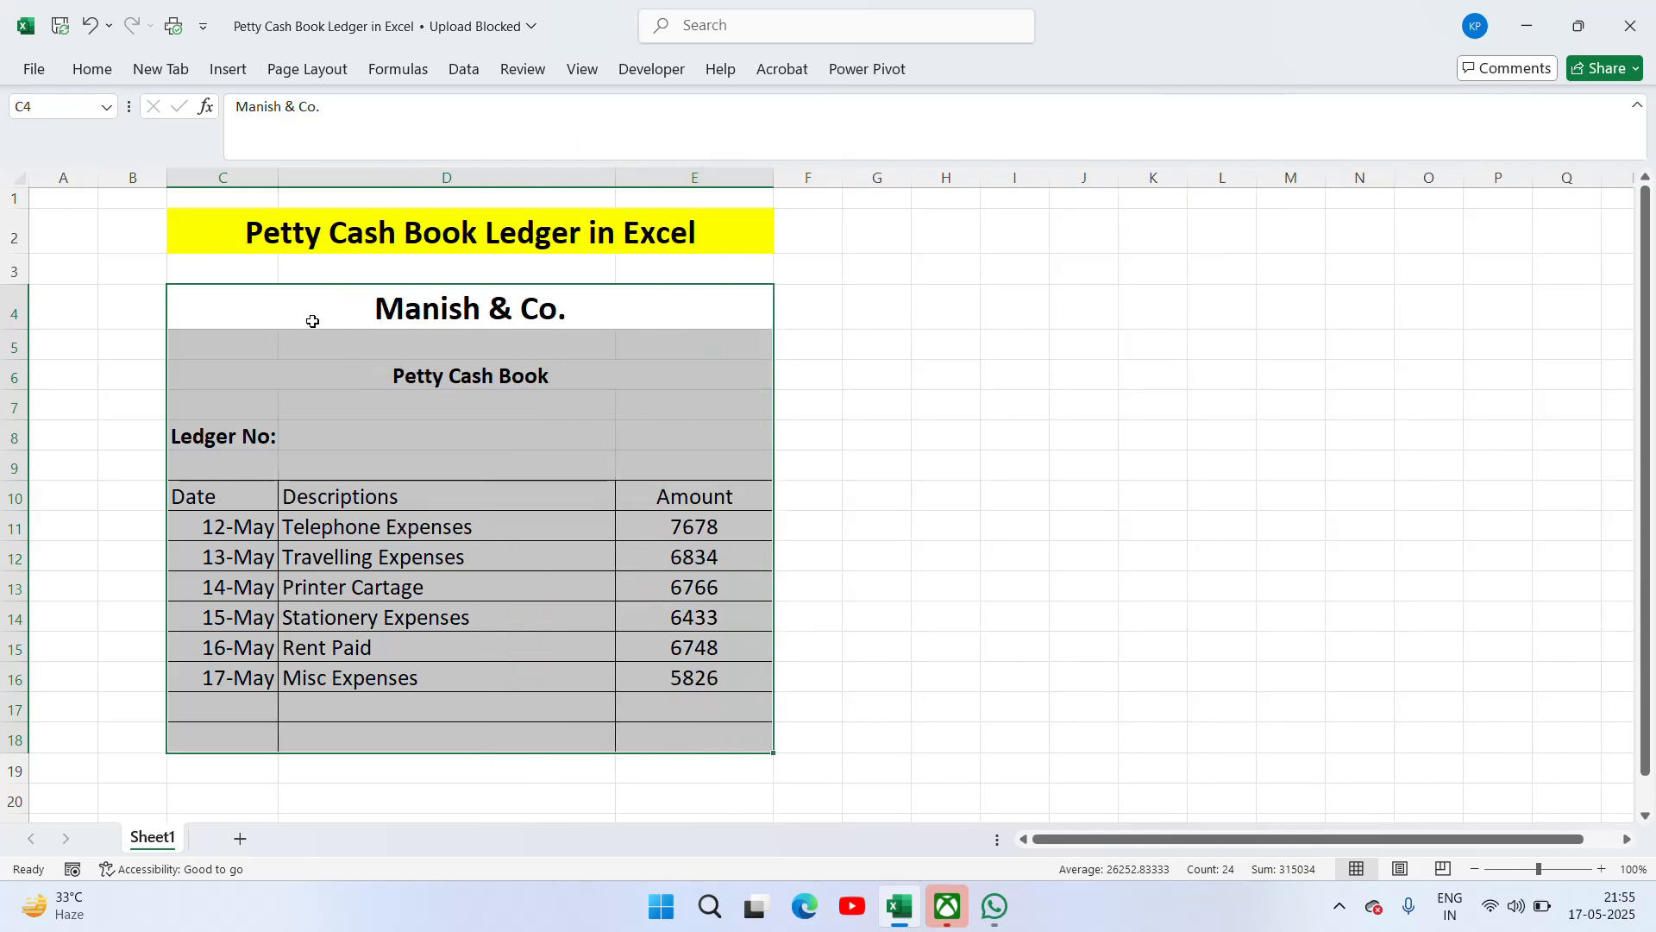
drag(283, 172, 302, 172)
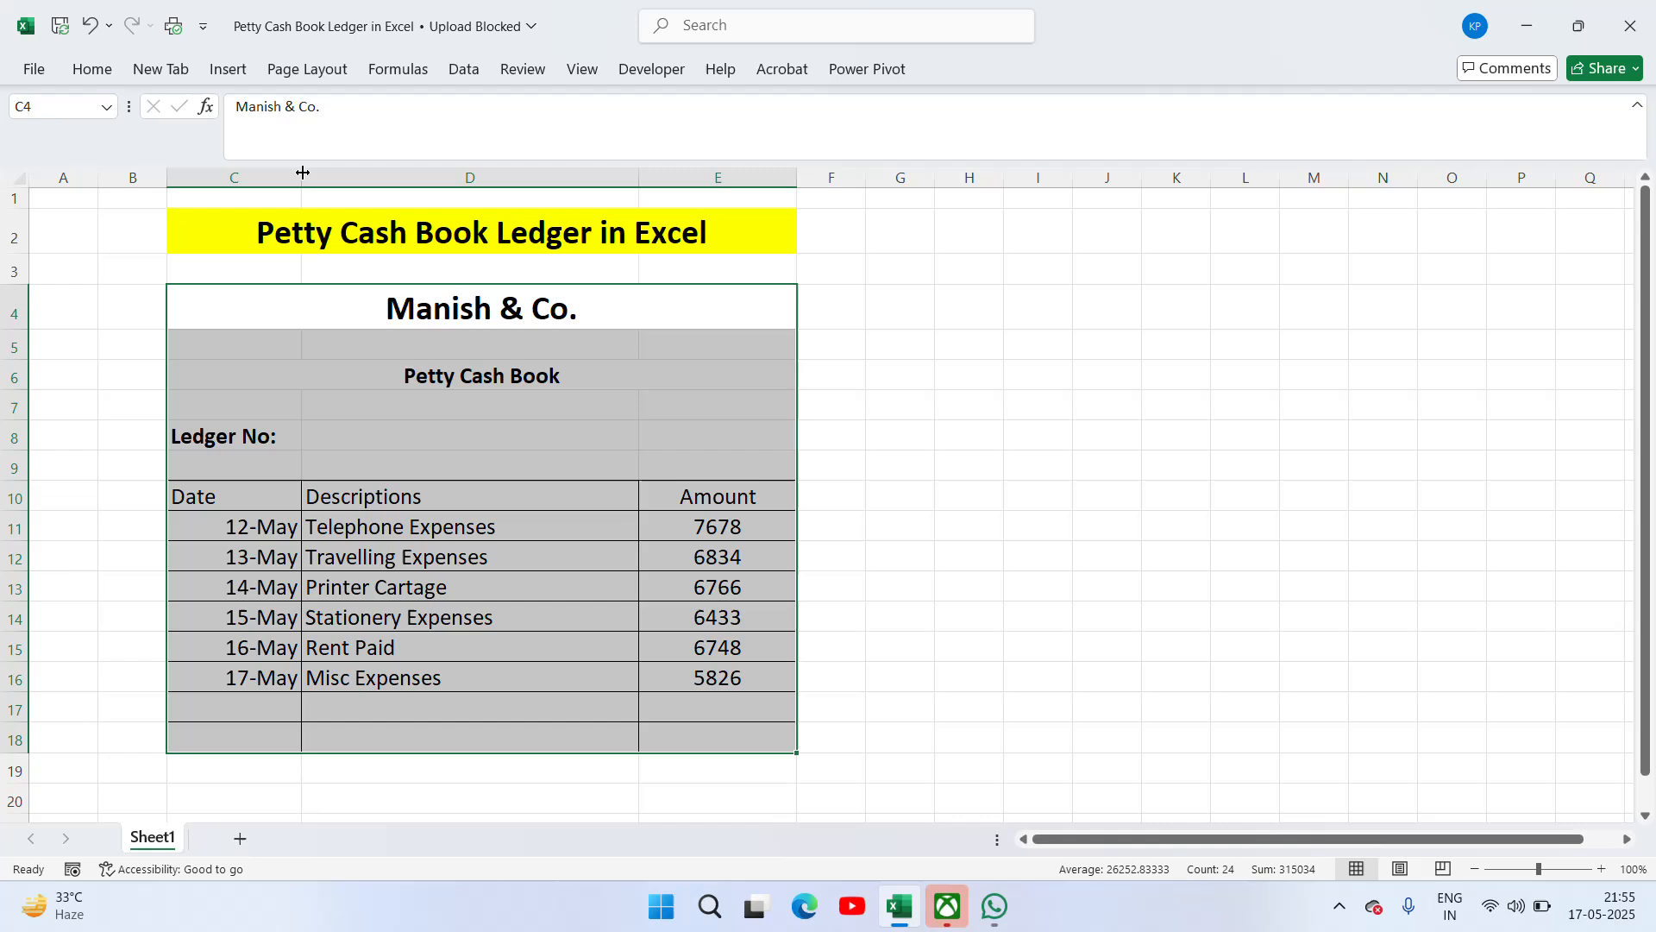
click(239, 505)
key(ctrl+shift+Right)
key(ctrl+shift+Down)
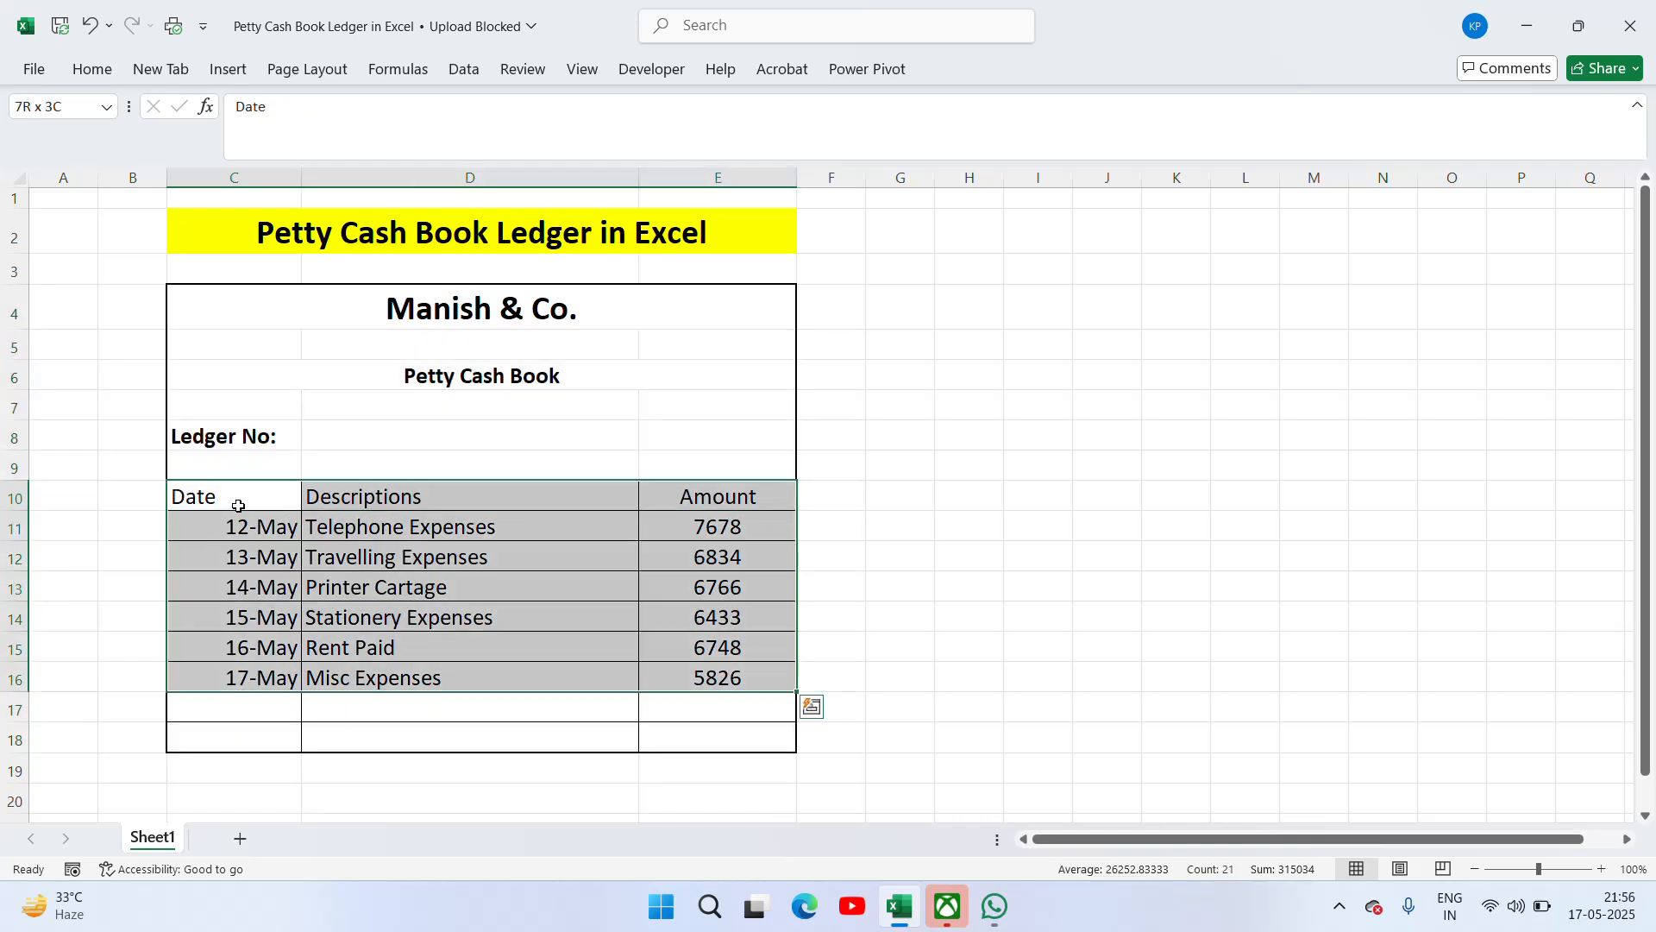
click(90, 69)
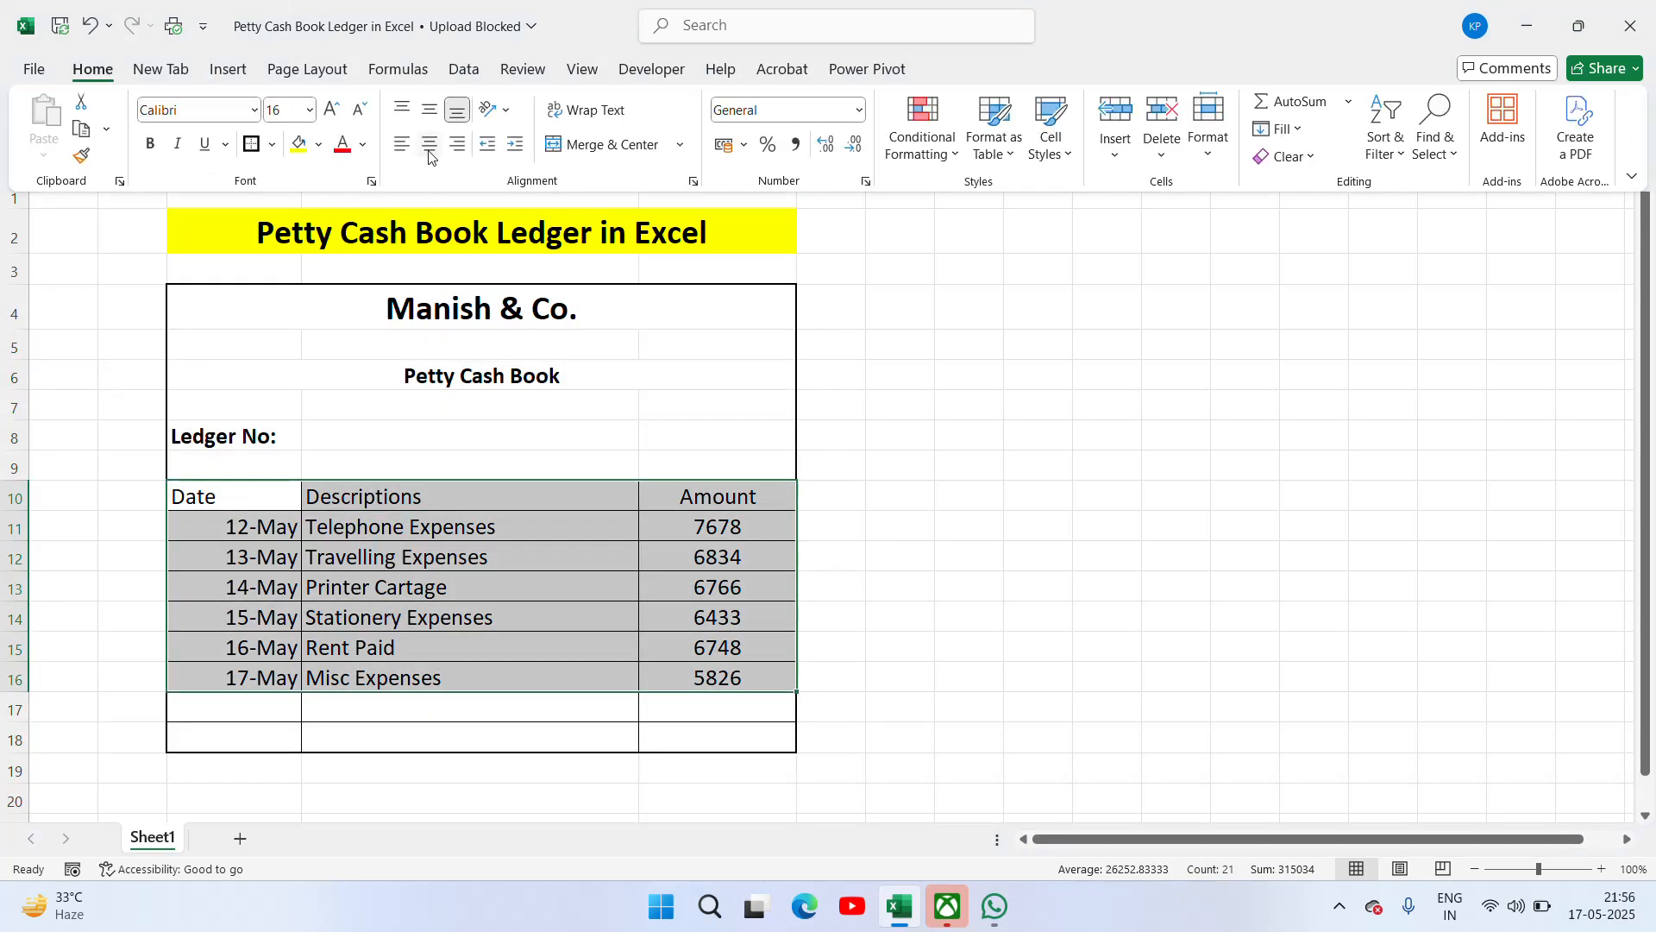
click(429, 145)
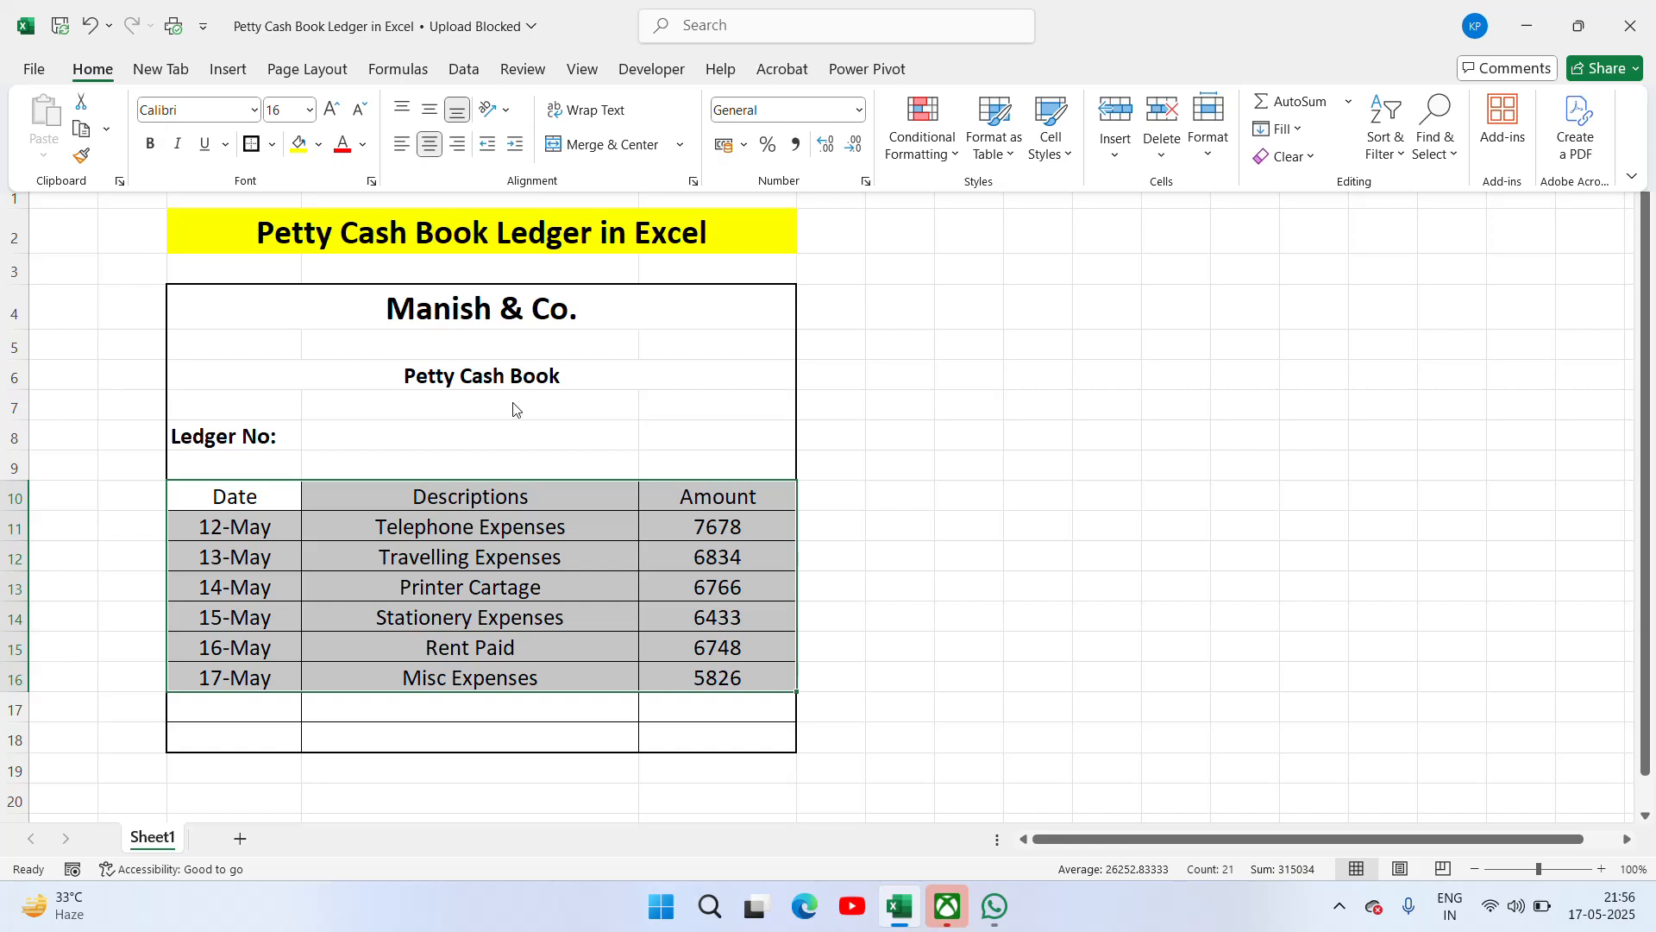
Step: Make the Date, Descriptions and Amount headings in C10:E10 bold
click(258, 492)
key(ctrl+shift+Right)
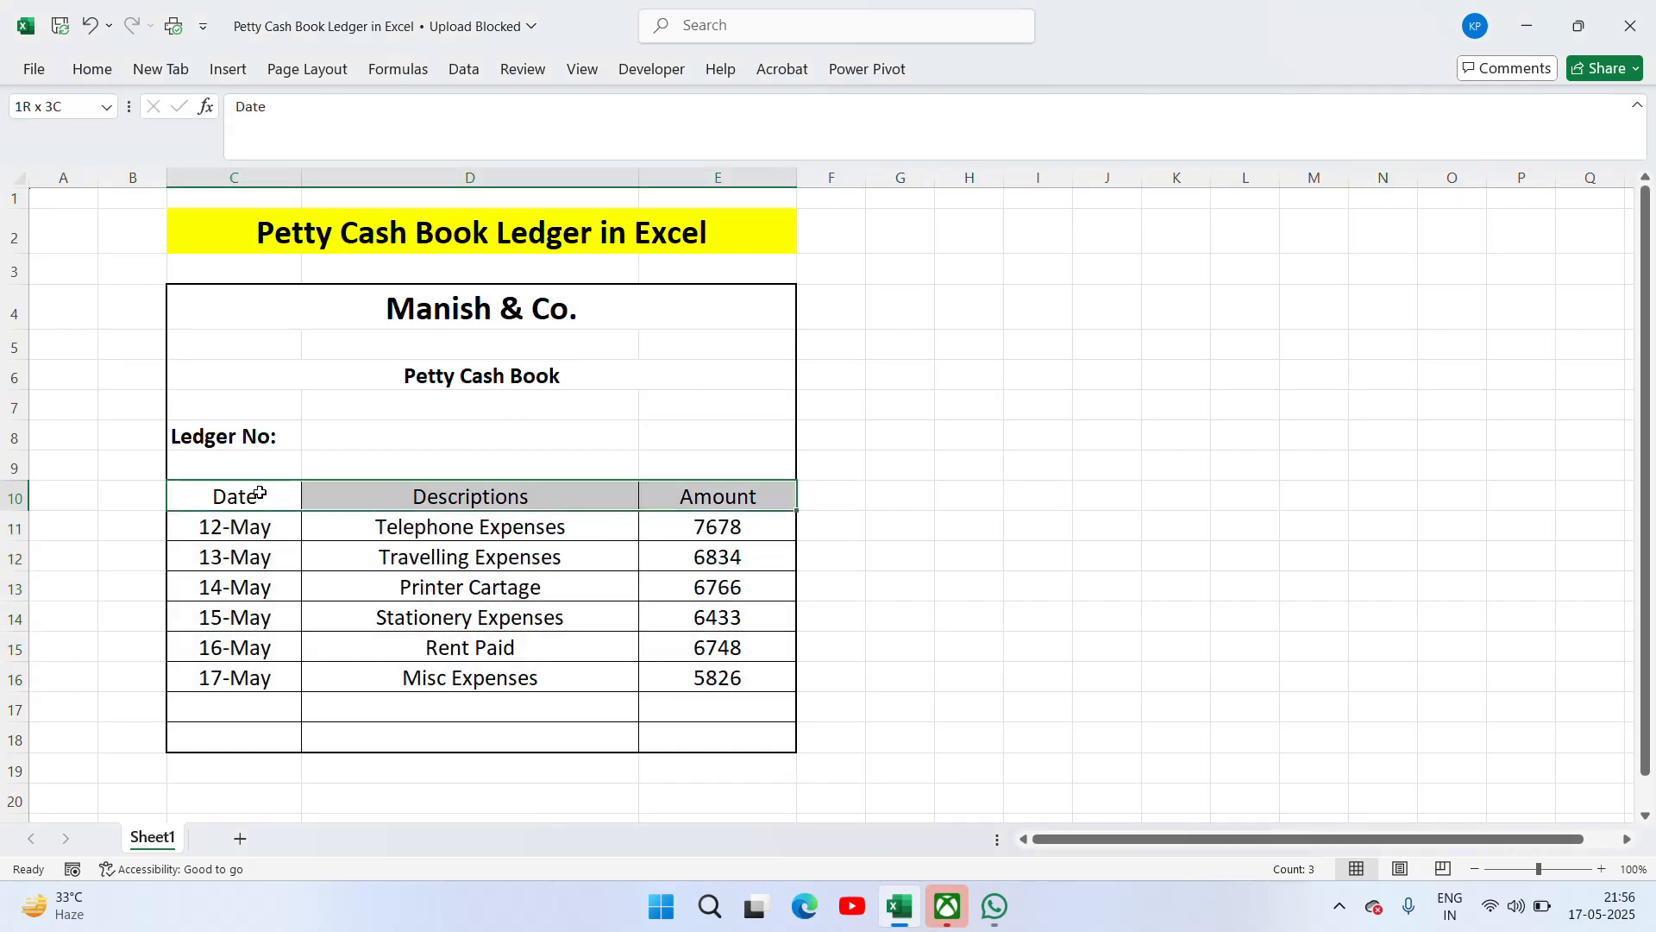
key(ctrl+b)
Step: Merge and center cells C18:D18 in the last row of the ledger table
key(Down)
key(Down)
key(Down)
key(Down)
key(Down)
key(Down)
key(Down)
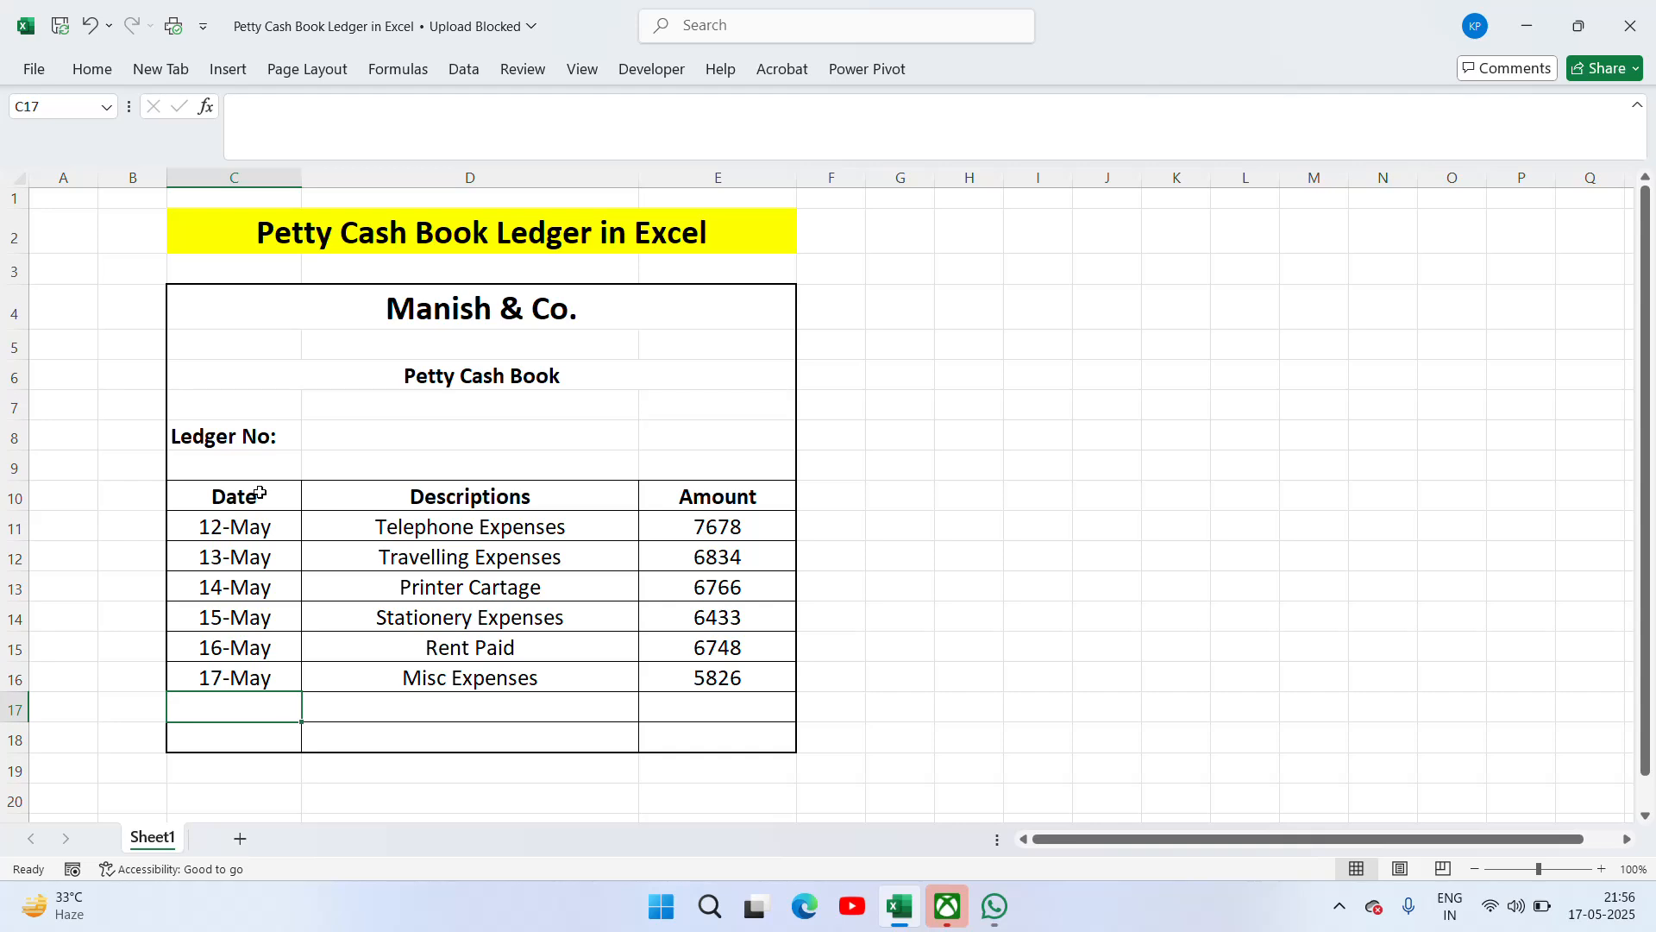
key(Tab)
key(Return)
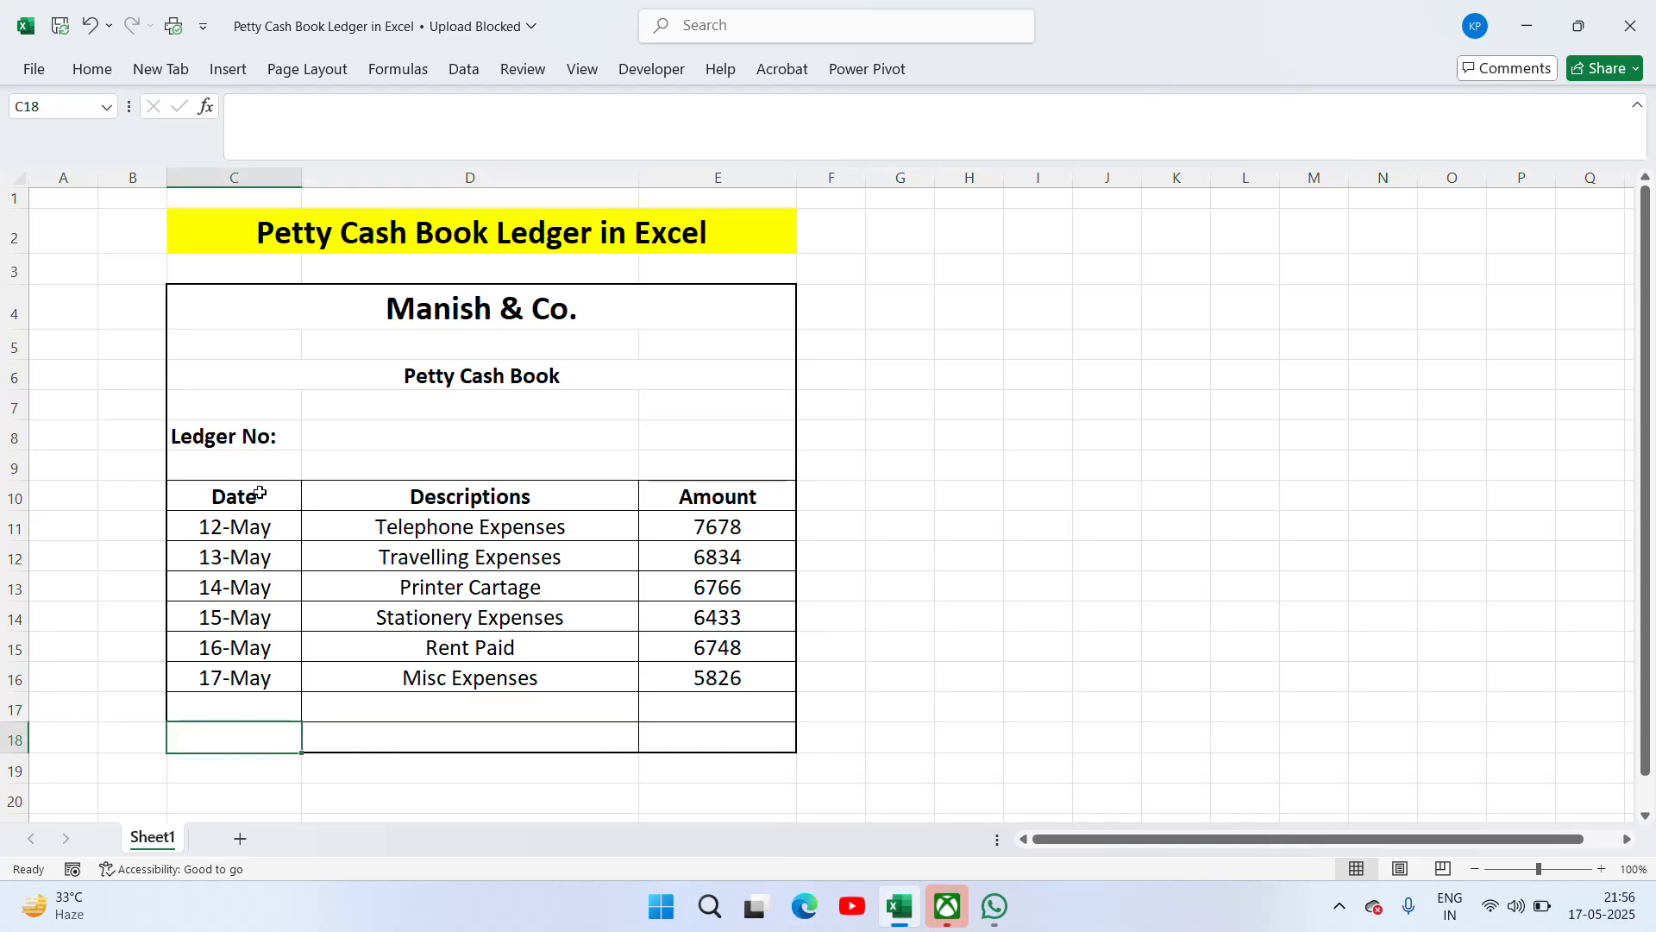
key(shift+Right)
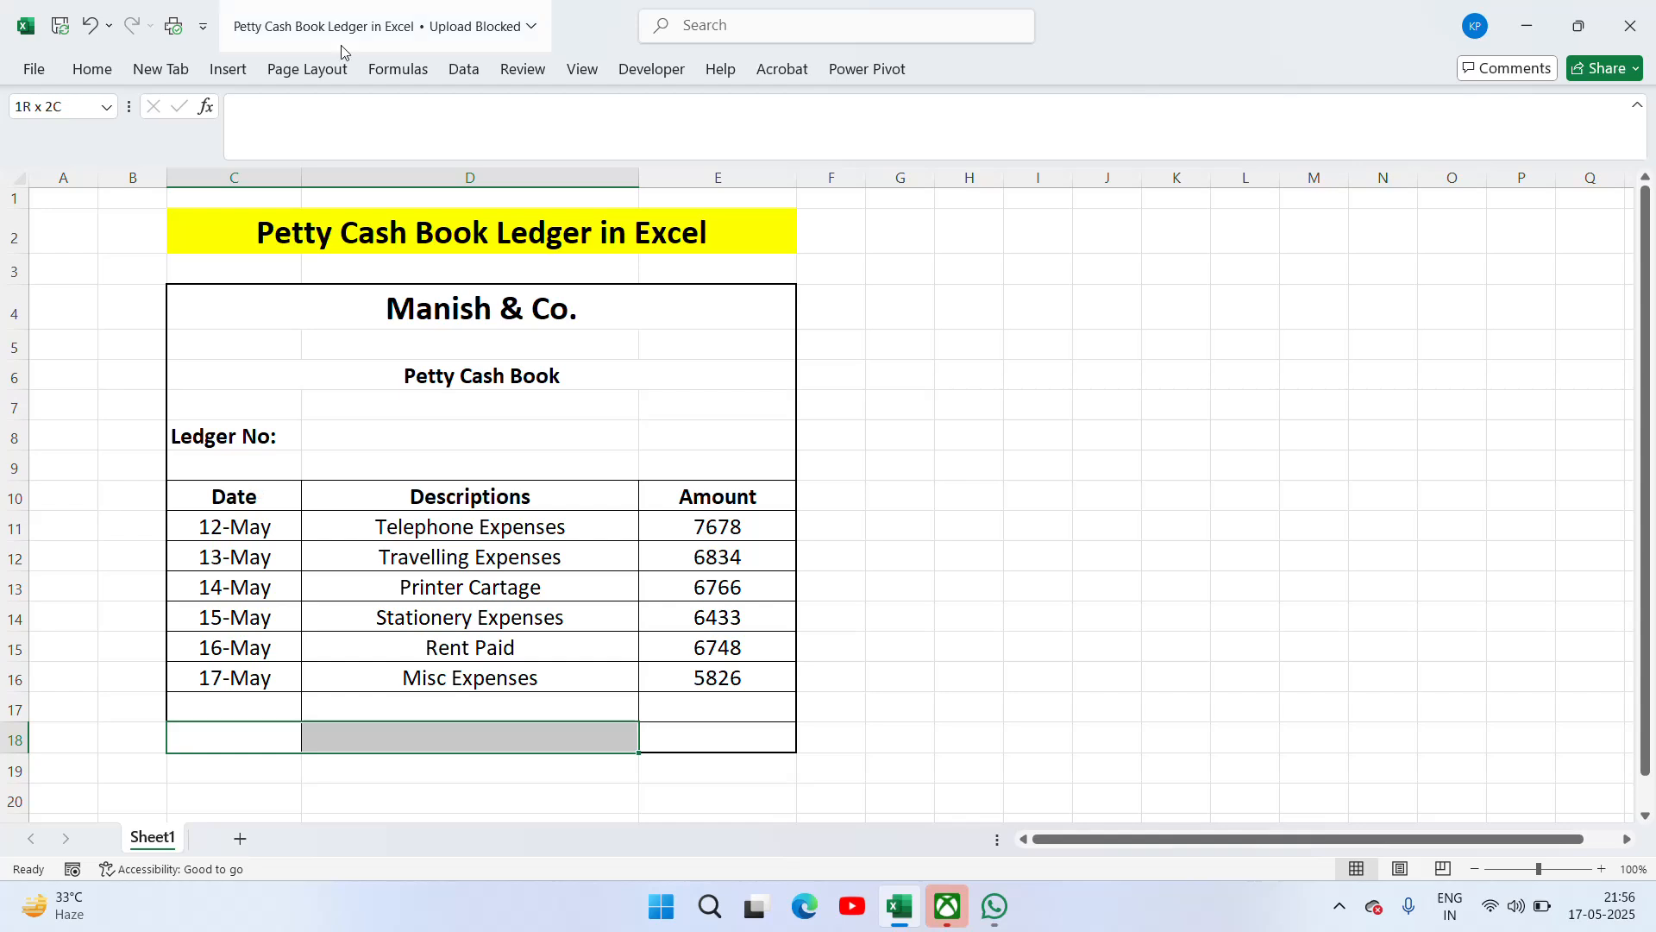
click(86, 72)
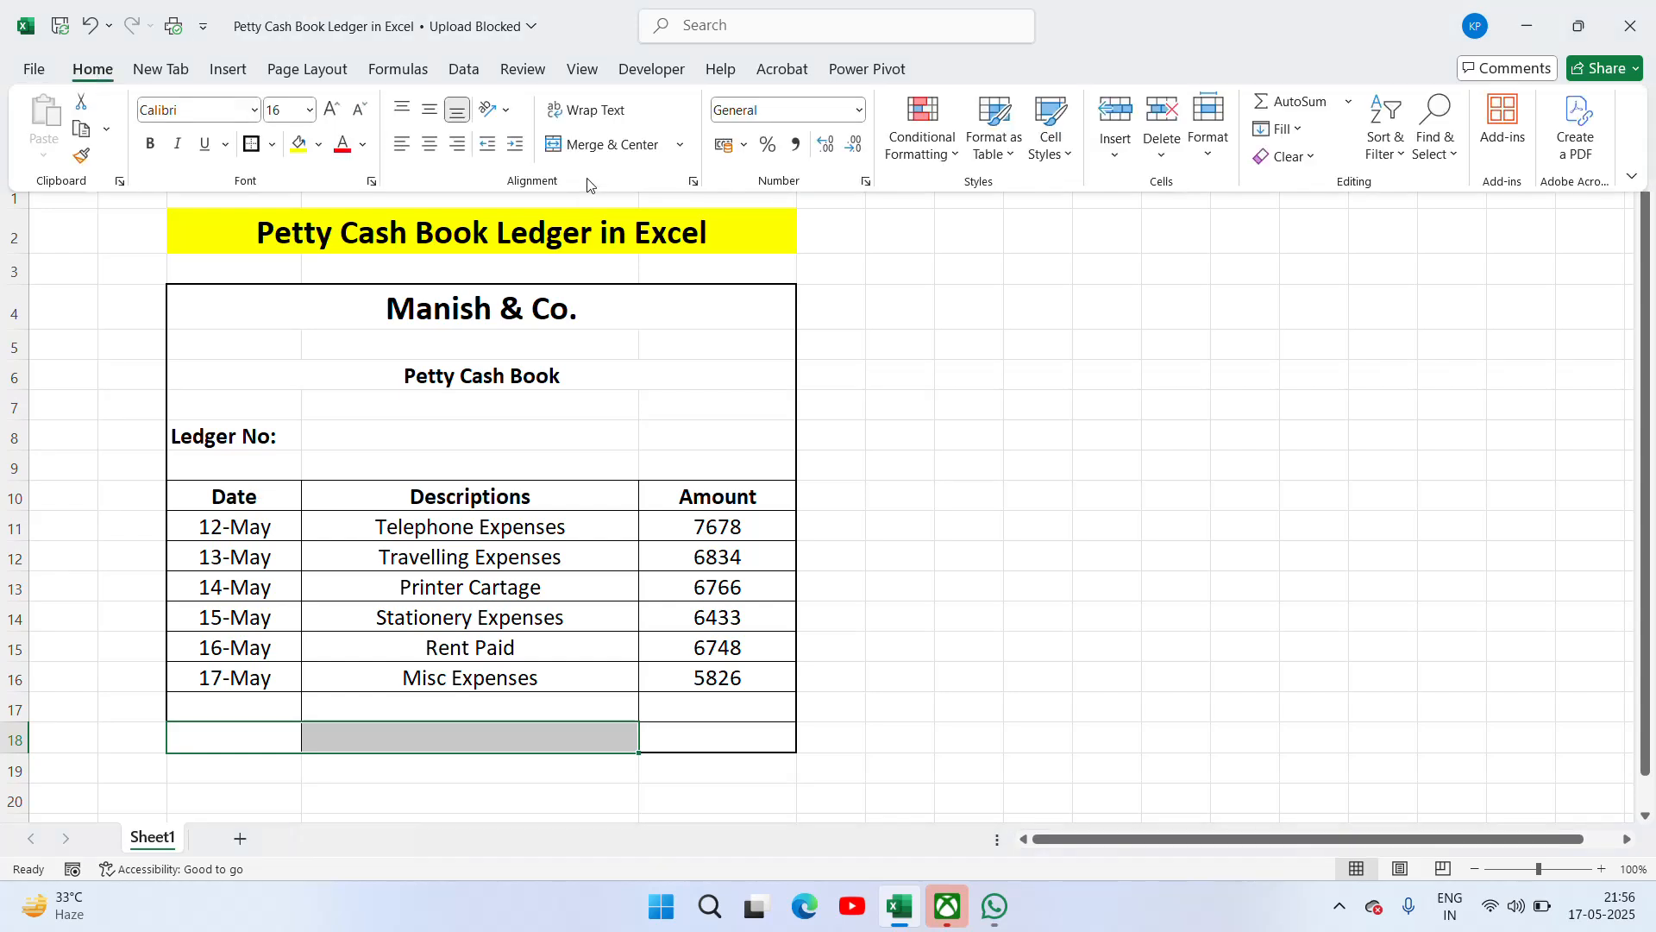
click(604, 144)
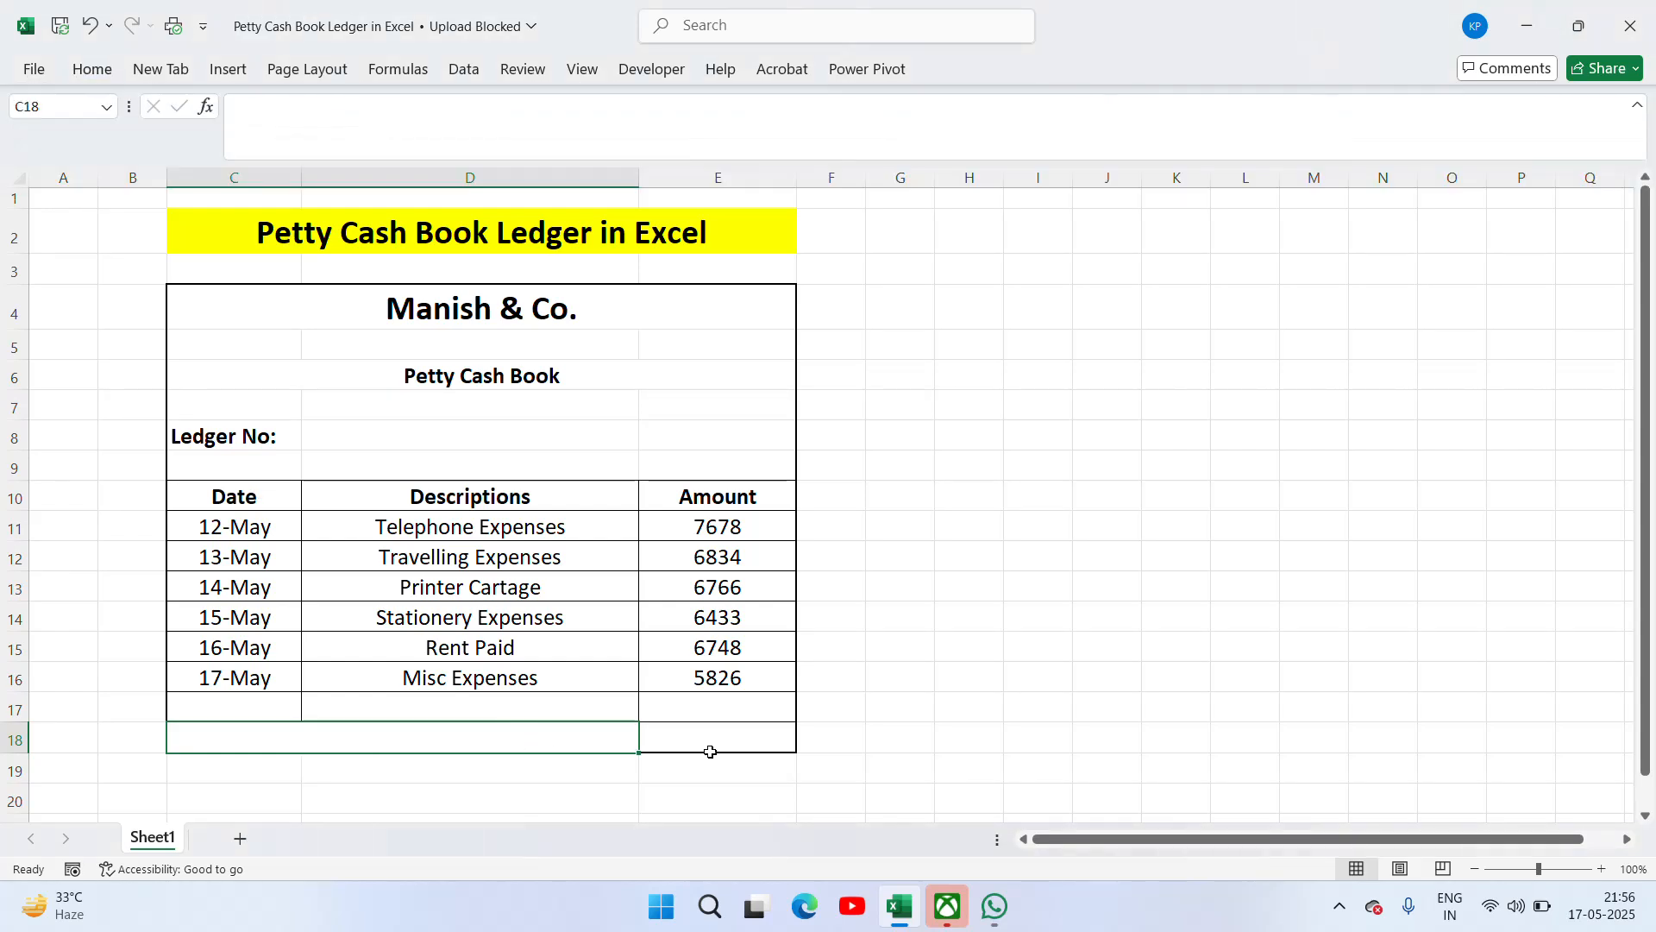
Step: Enter the label Total in the merged cell C18 and make it bold
click(746, 748)
click(569, 744)
text(Tpot)
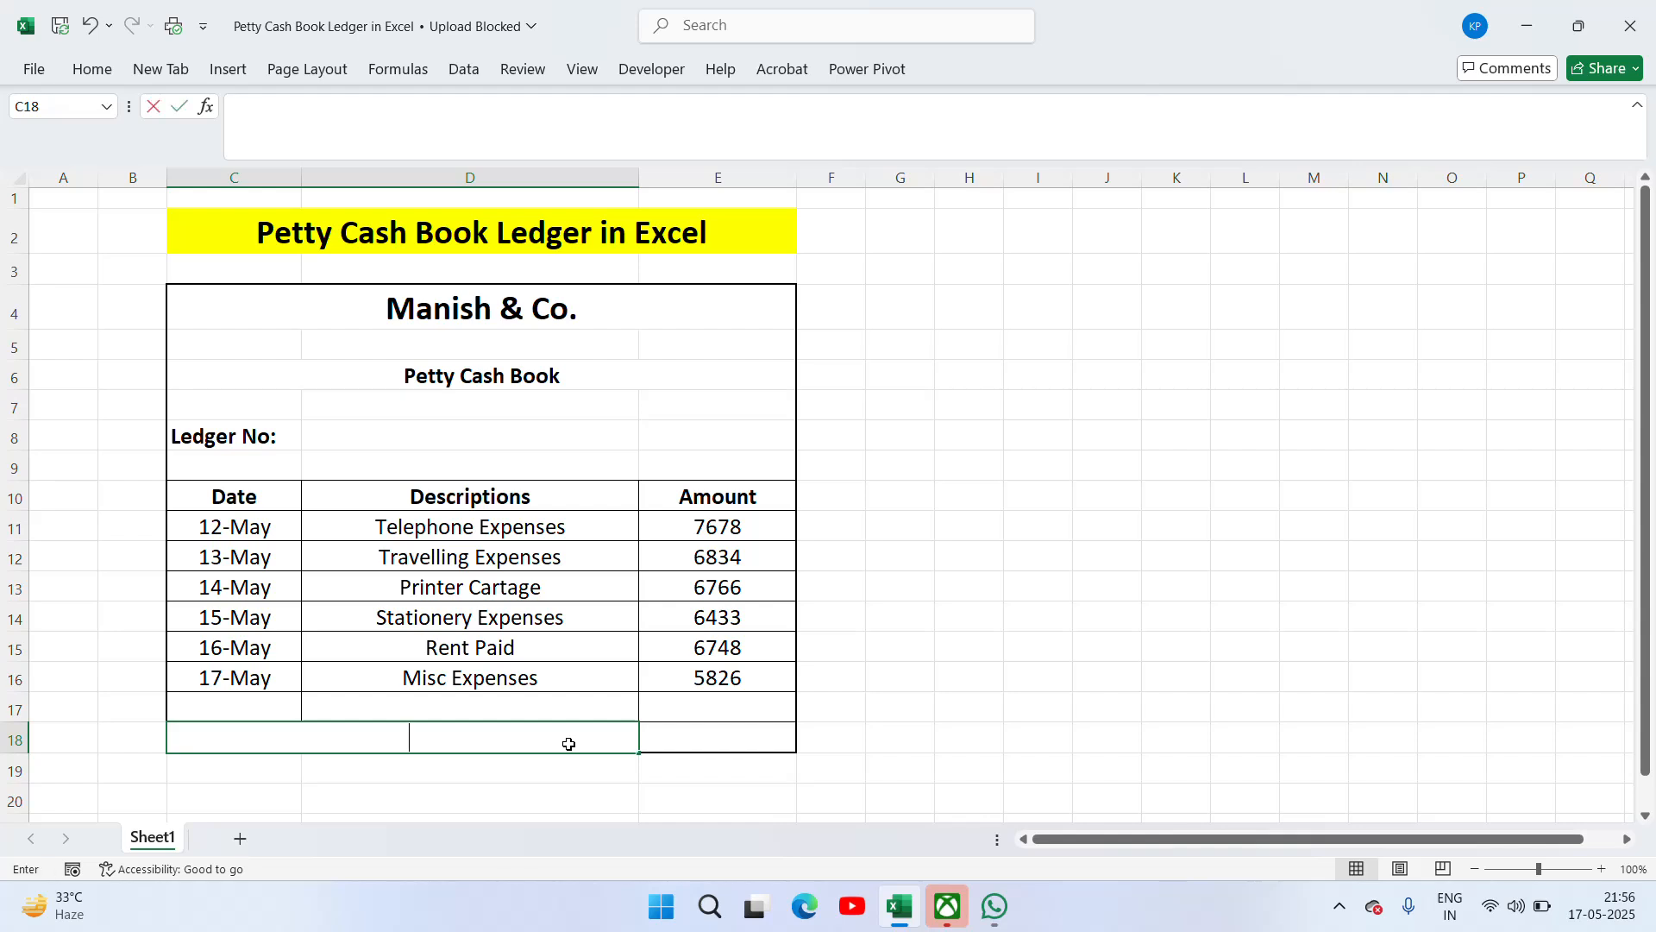
key(BackSpace)
key(BackSpace)
key(BackSpace)
key(BackSpace)
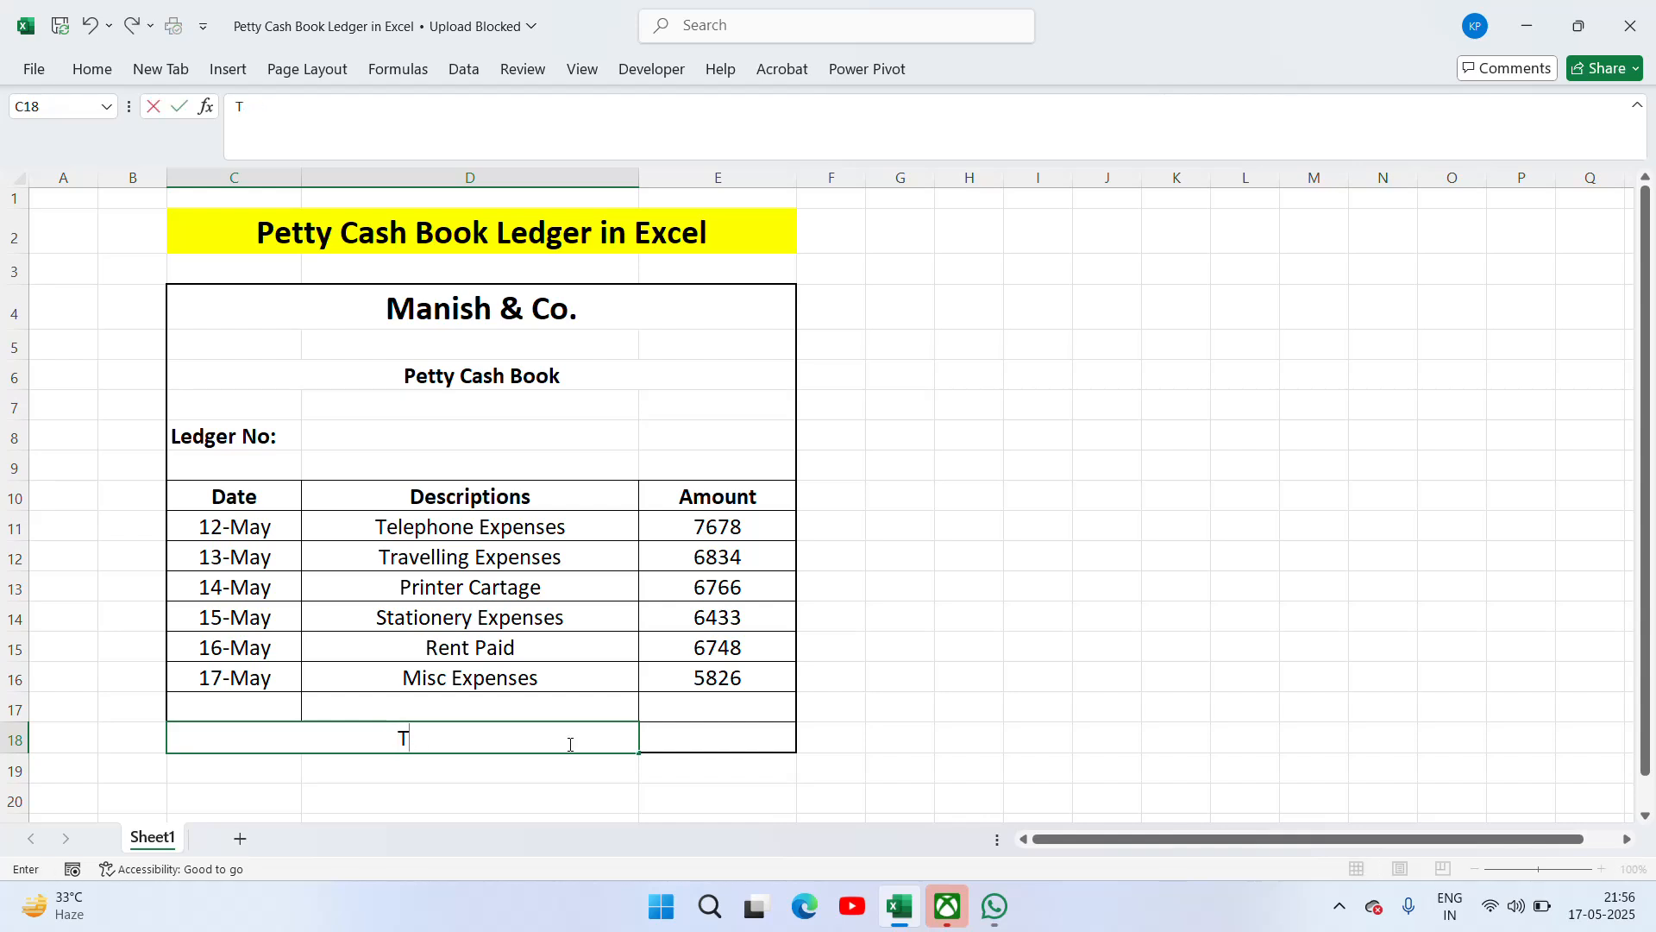
text(Totaal)
key(BackSpace)
key(BackSpace)
text(l)
key(ctrl+Return)
key(ctrl+b)
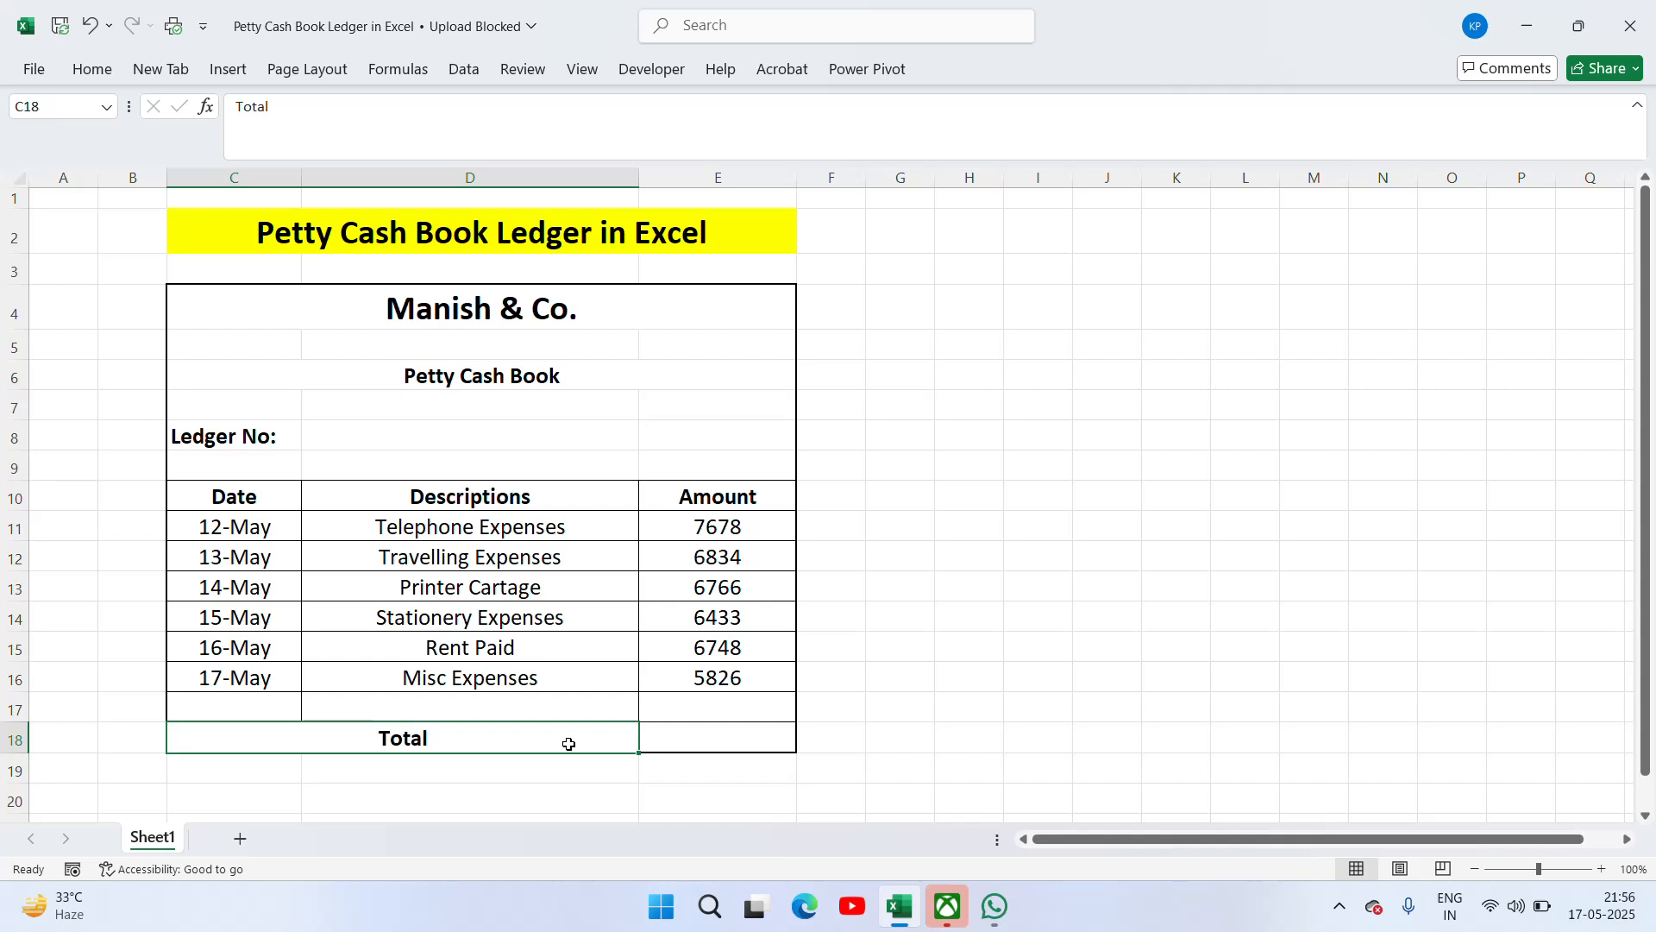
Step: Enter the formula =SUM(E11:E17) in E18 to total the Amount column
key(Tab)
text(=sum)
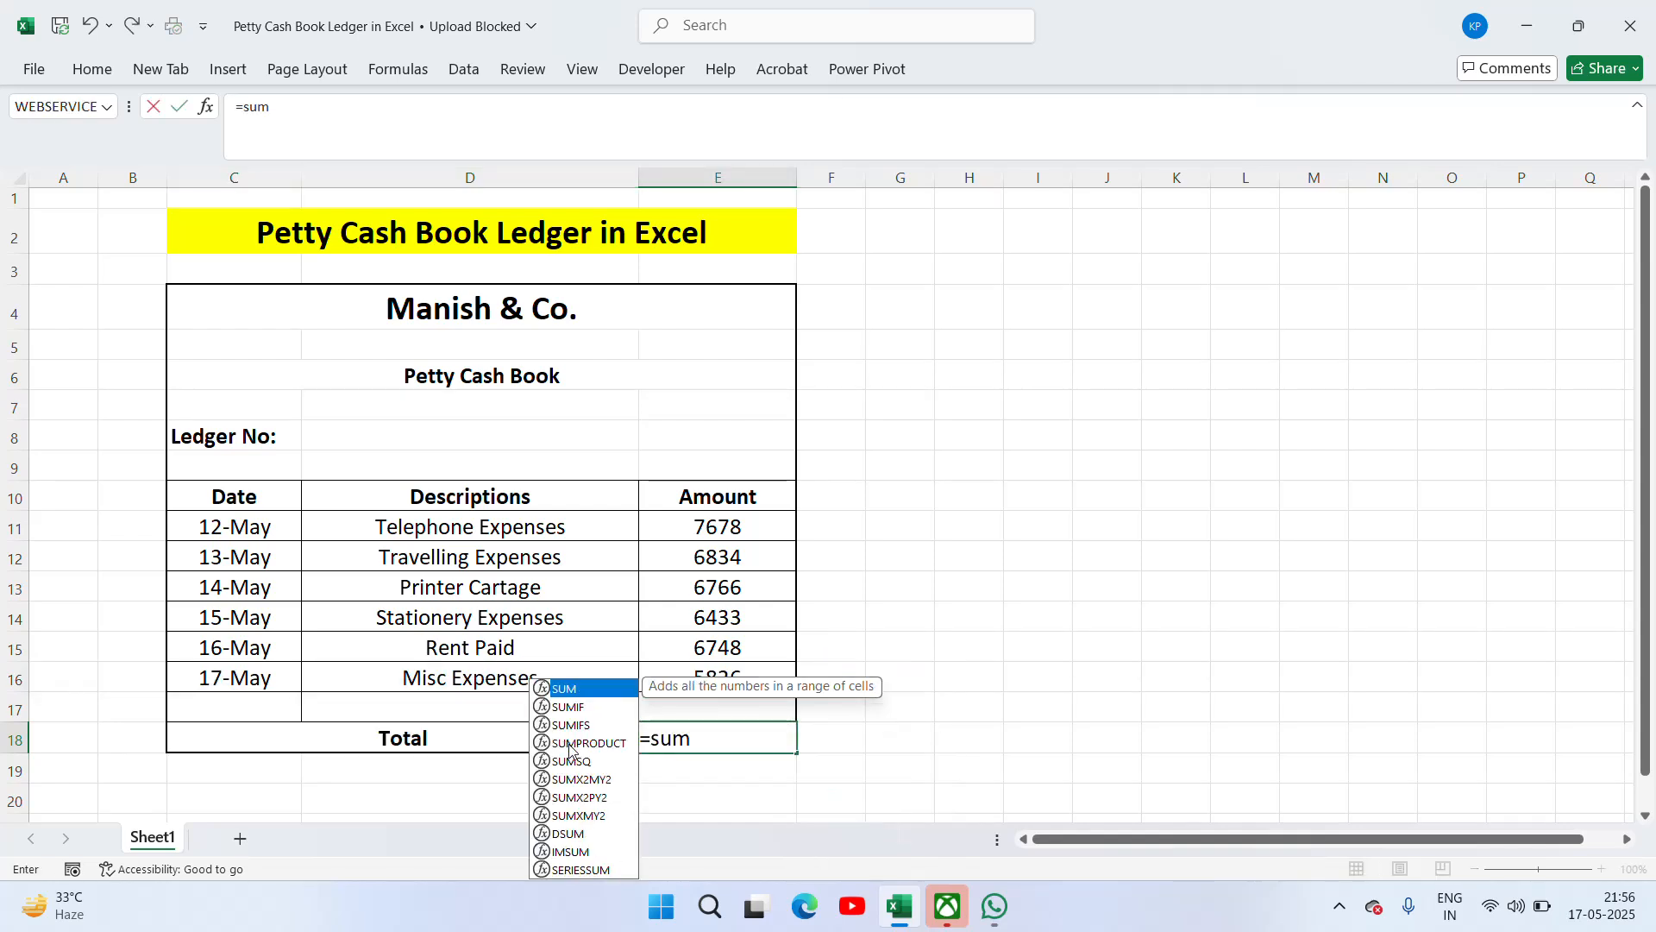
key(Tab)
key(Up)
key(Up)
key(Up)
key(Up)
key(Up)
key(Up)
key(Up)
key(shift+Down)
key(shift+Down)
key(shift+Down)
key(shift+Down)
key(shift+Down)
key(shift+Down)
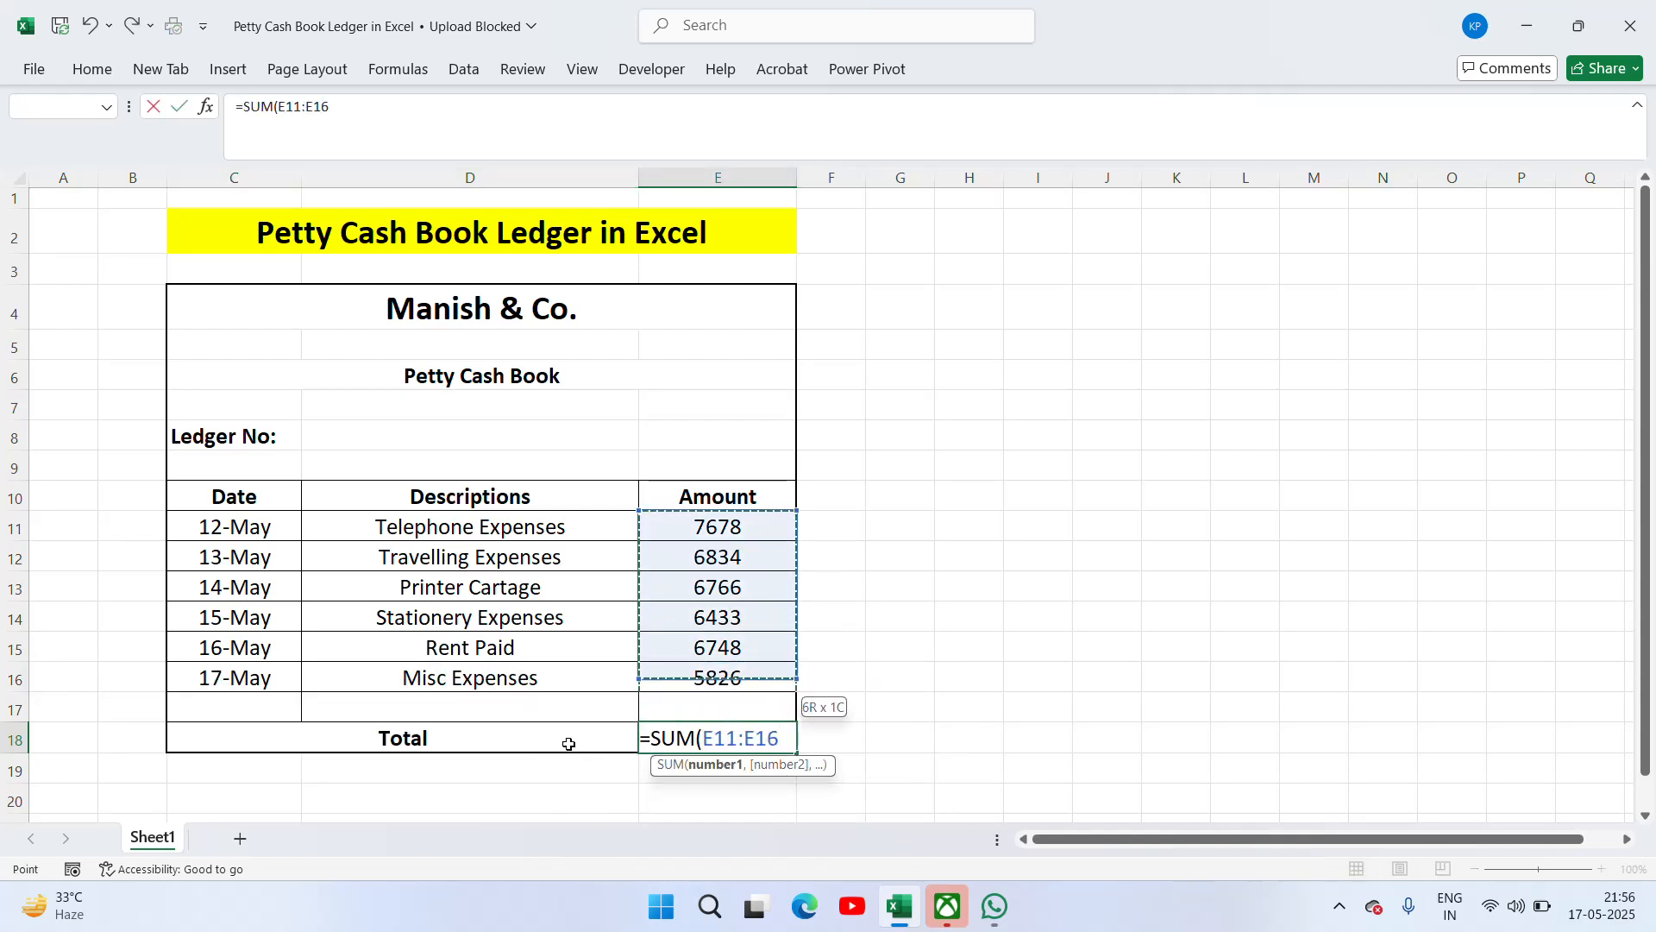
key(ctrl+Return)
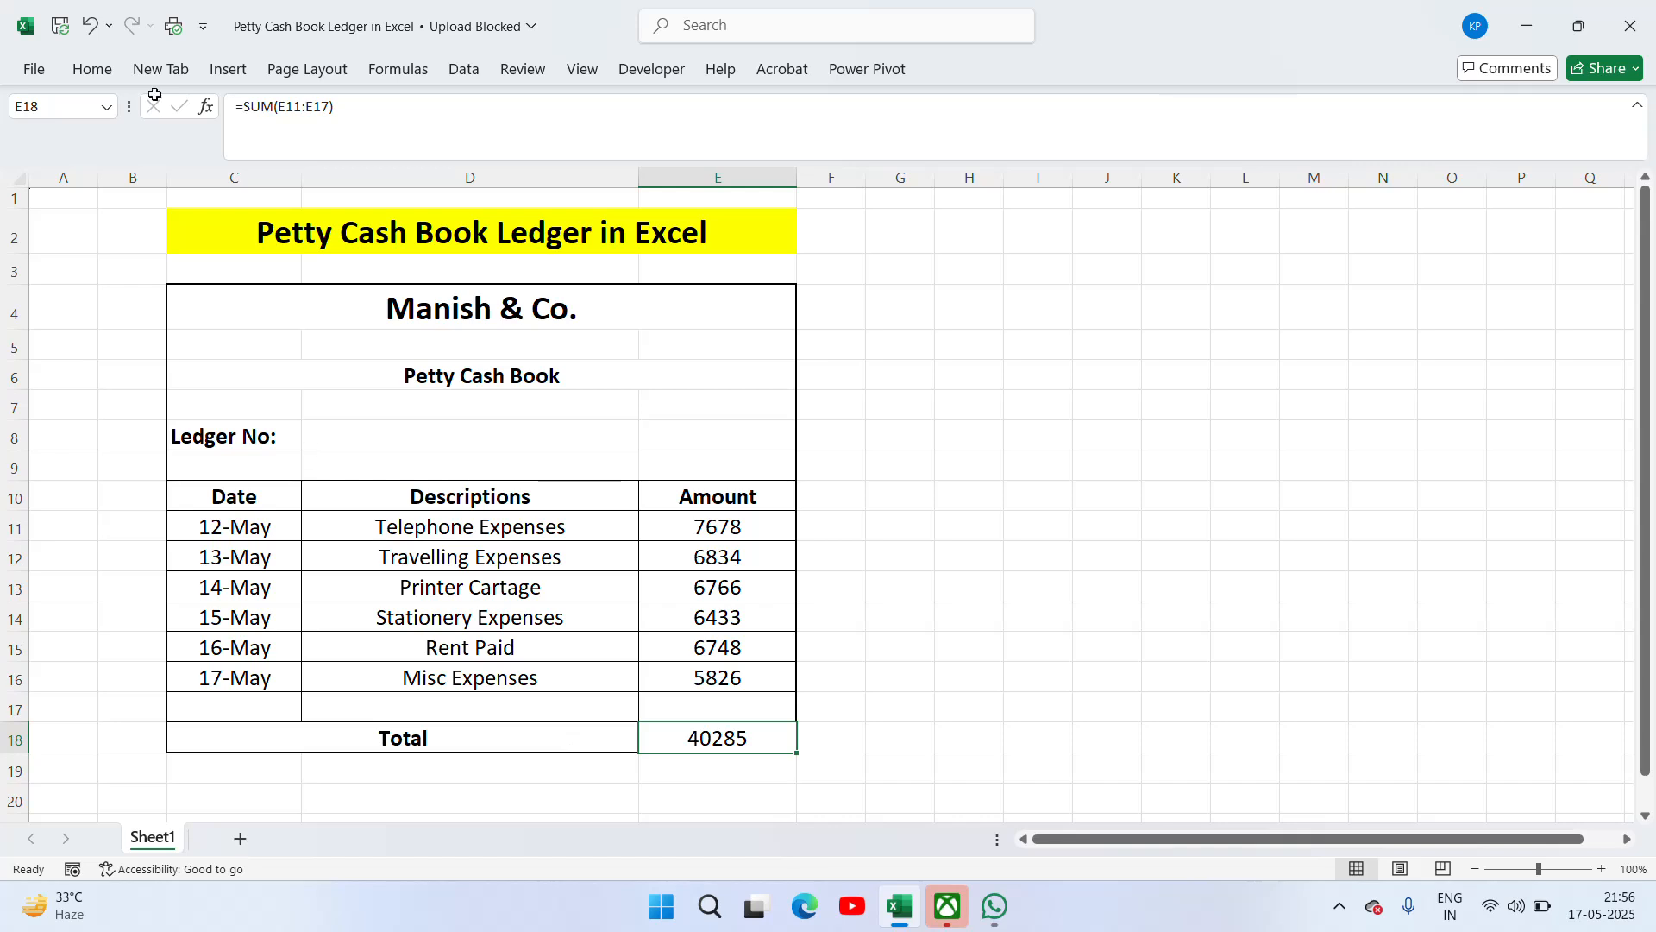
Step: Make the total amount in E18 bold
click(92, 76)
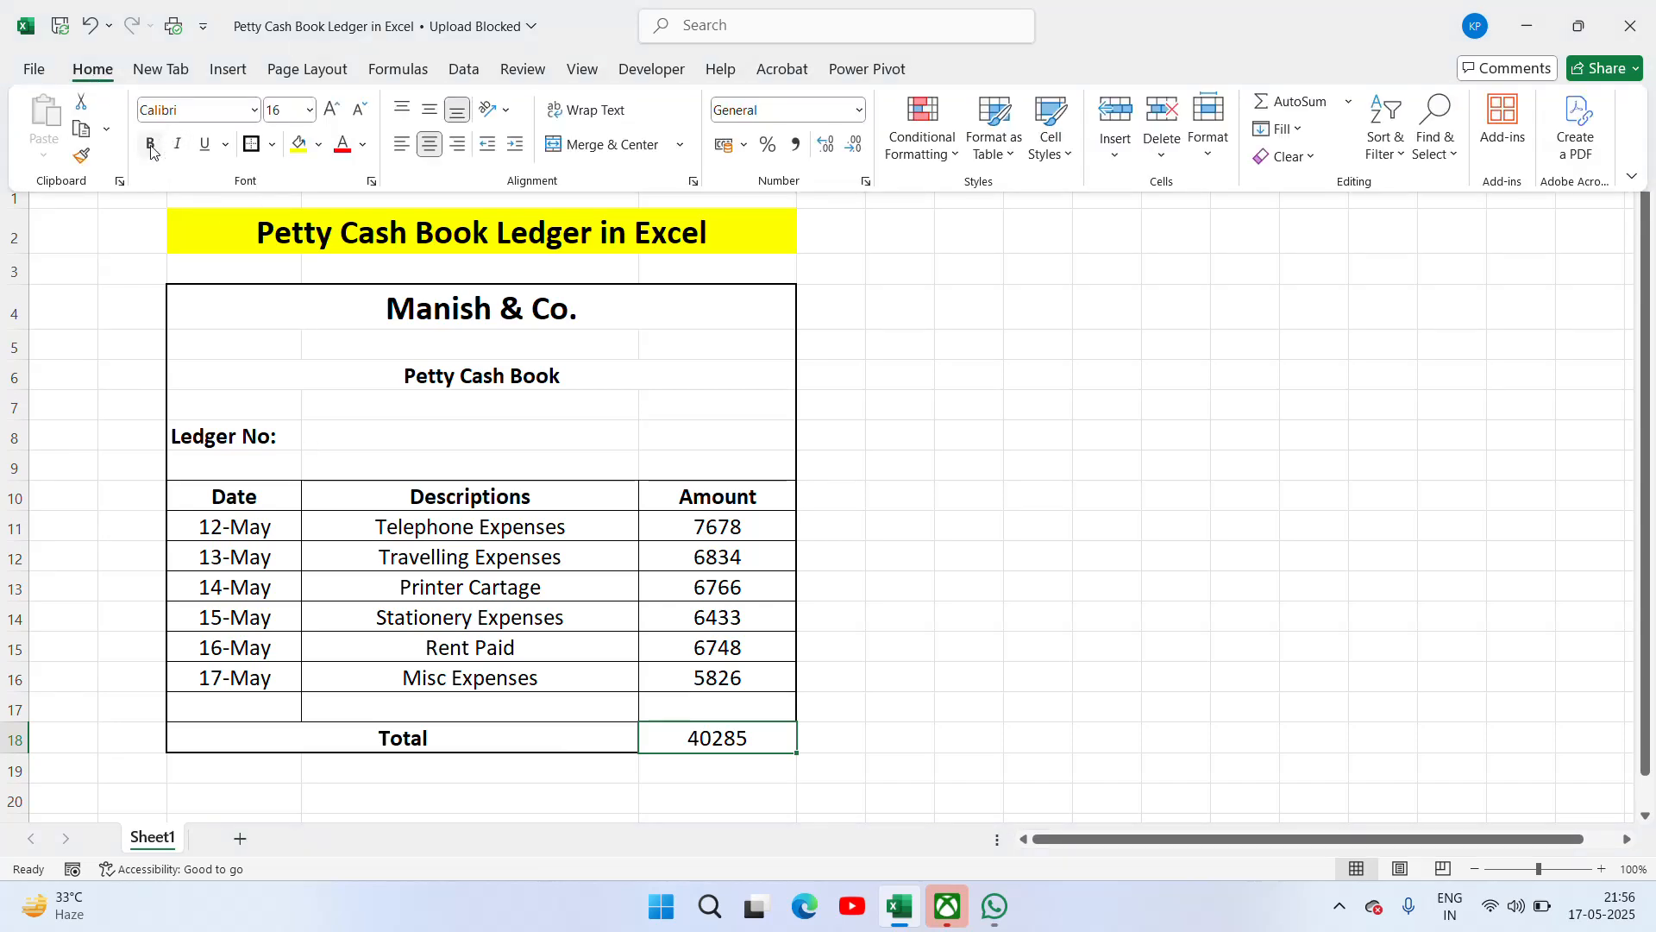
click(151, 147)
click(441, 554)
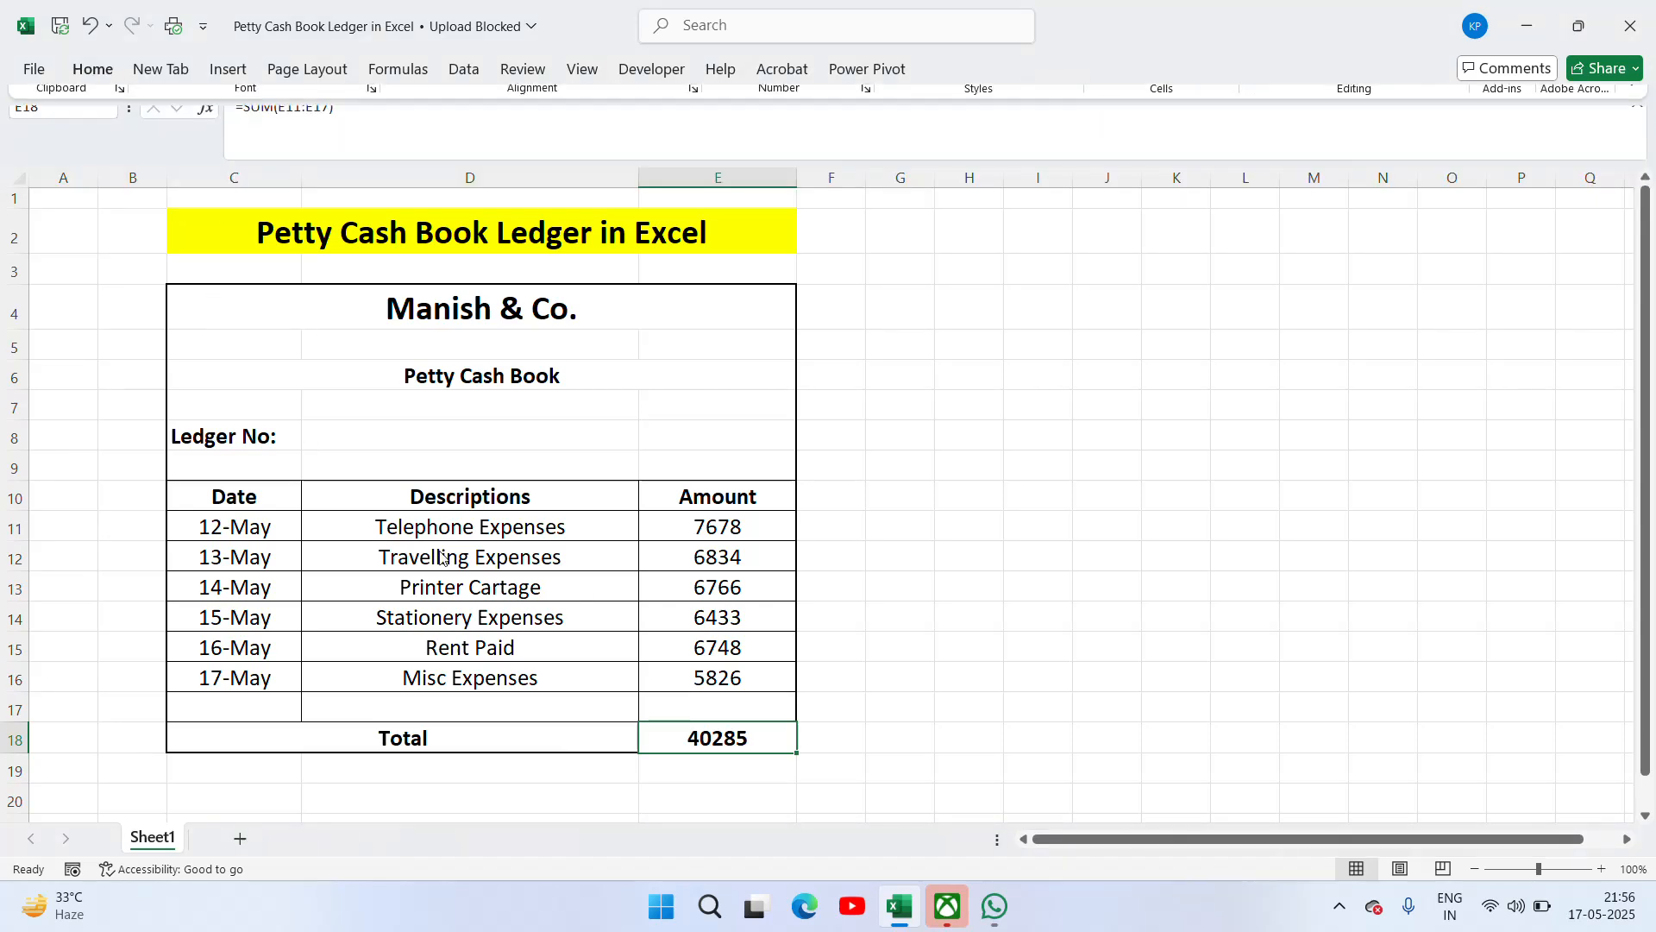
Step: Review the finished ledger from the first date through each expense description down to the Total row
click(255, 533)
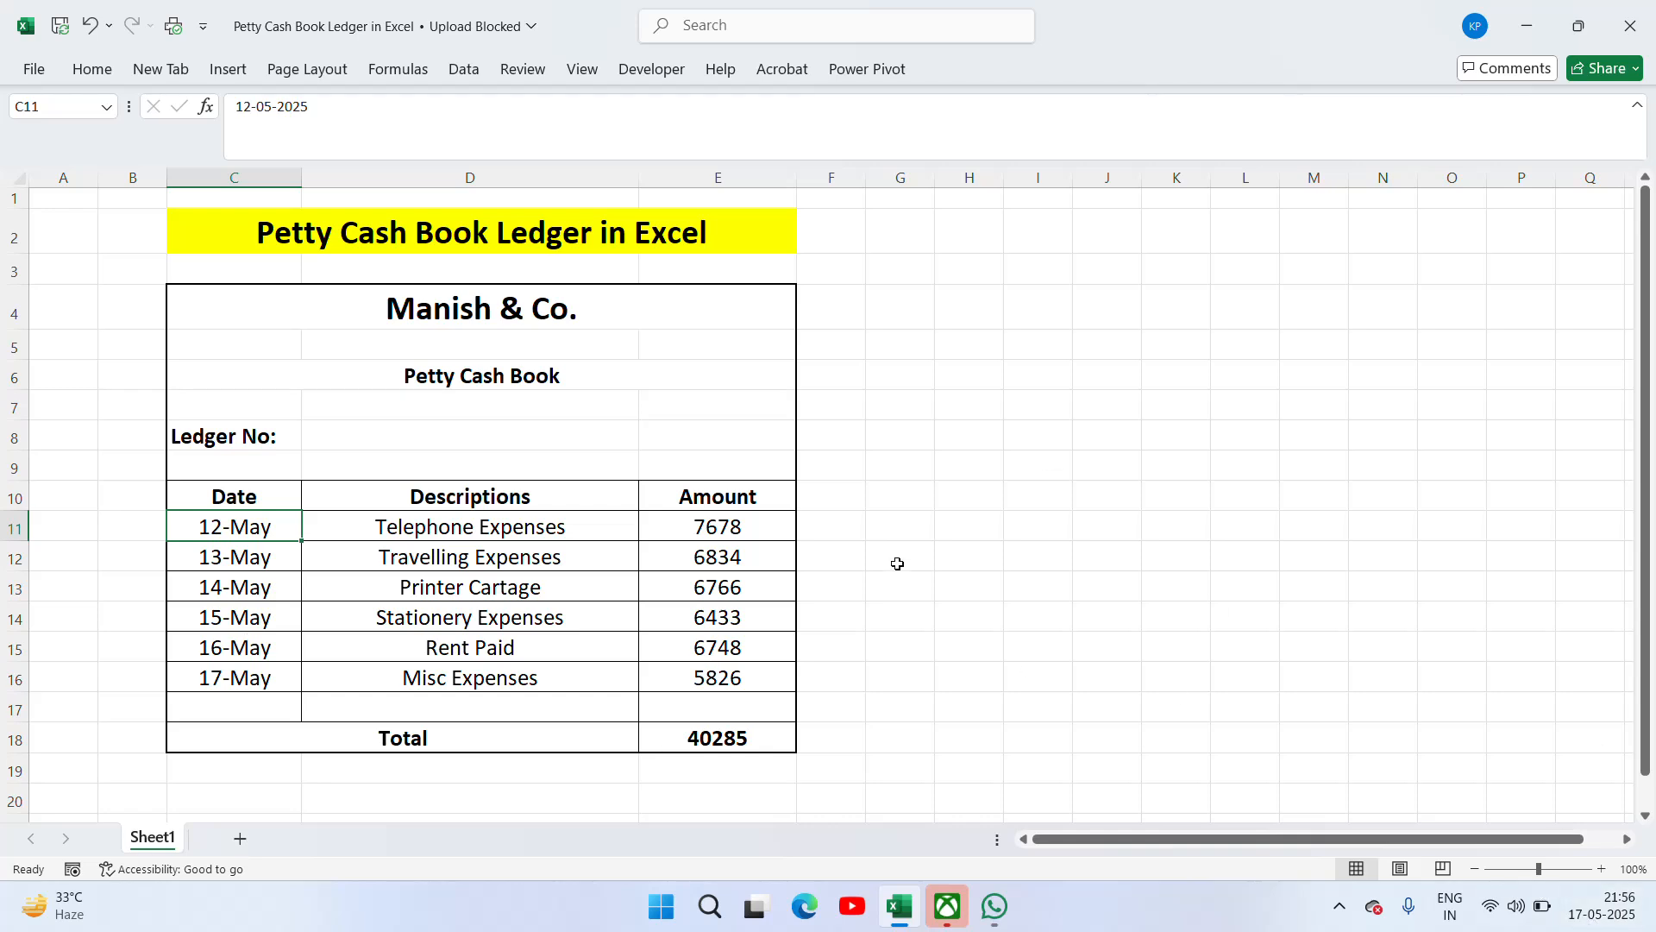
click(497, 529)
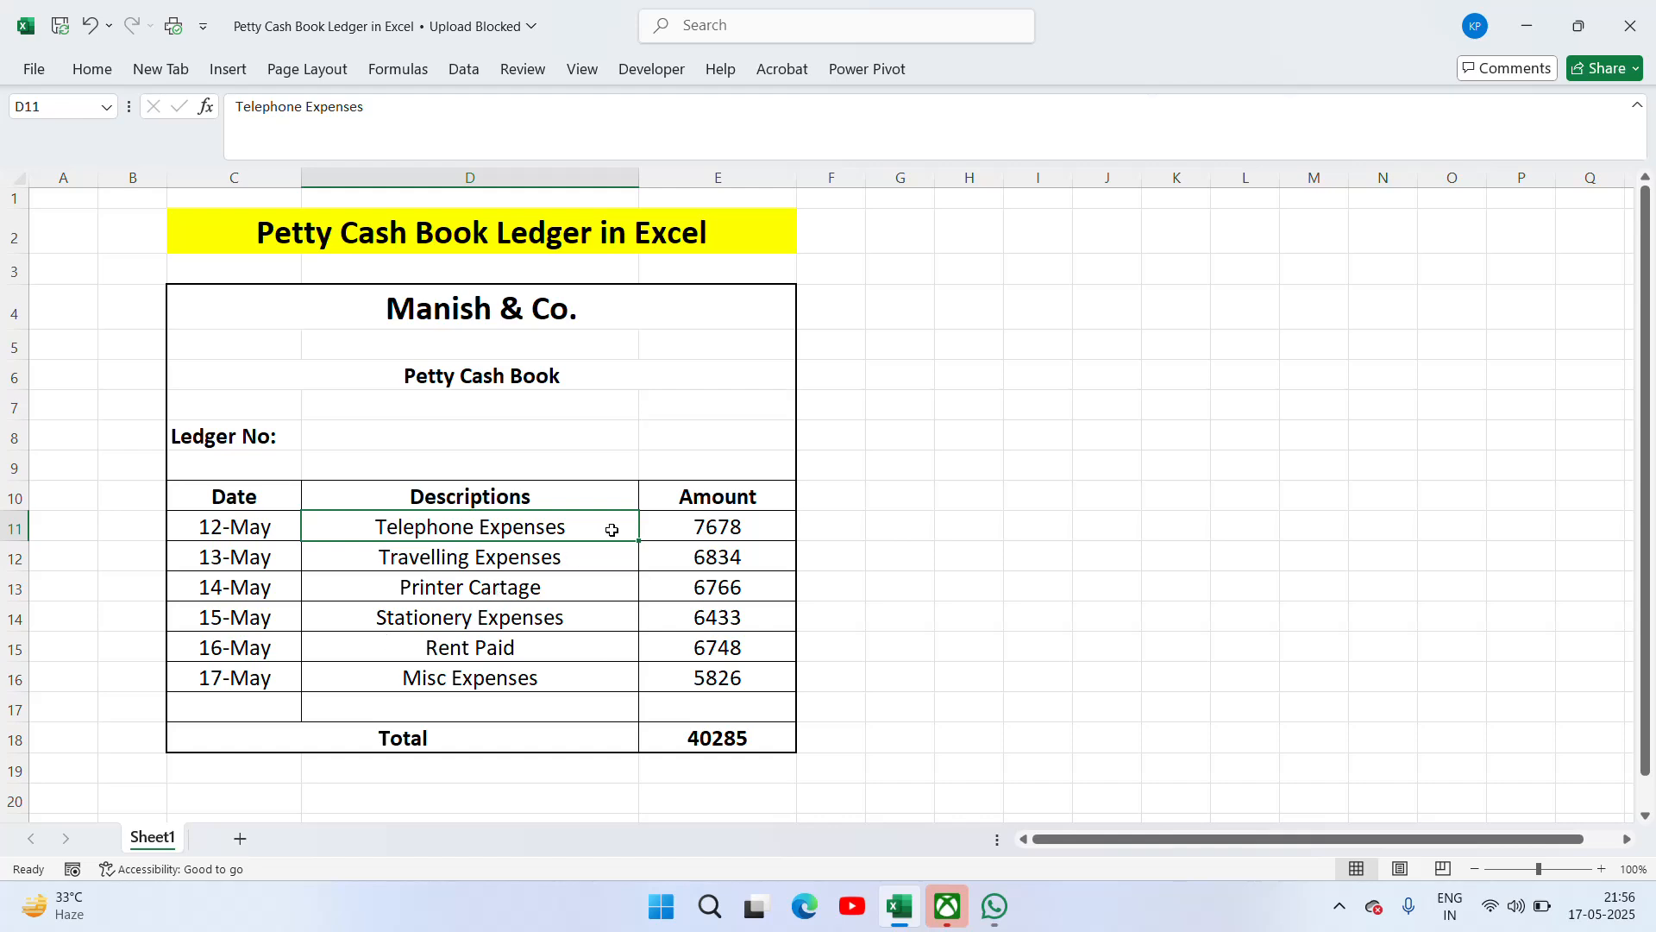
click(509, 552)
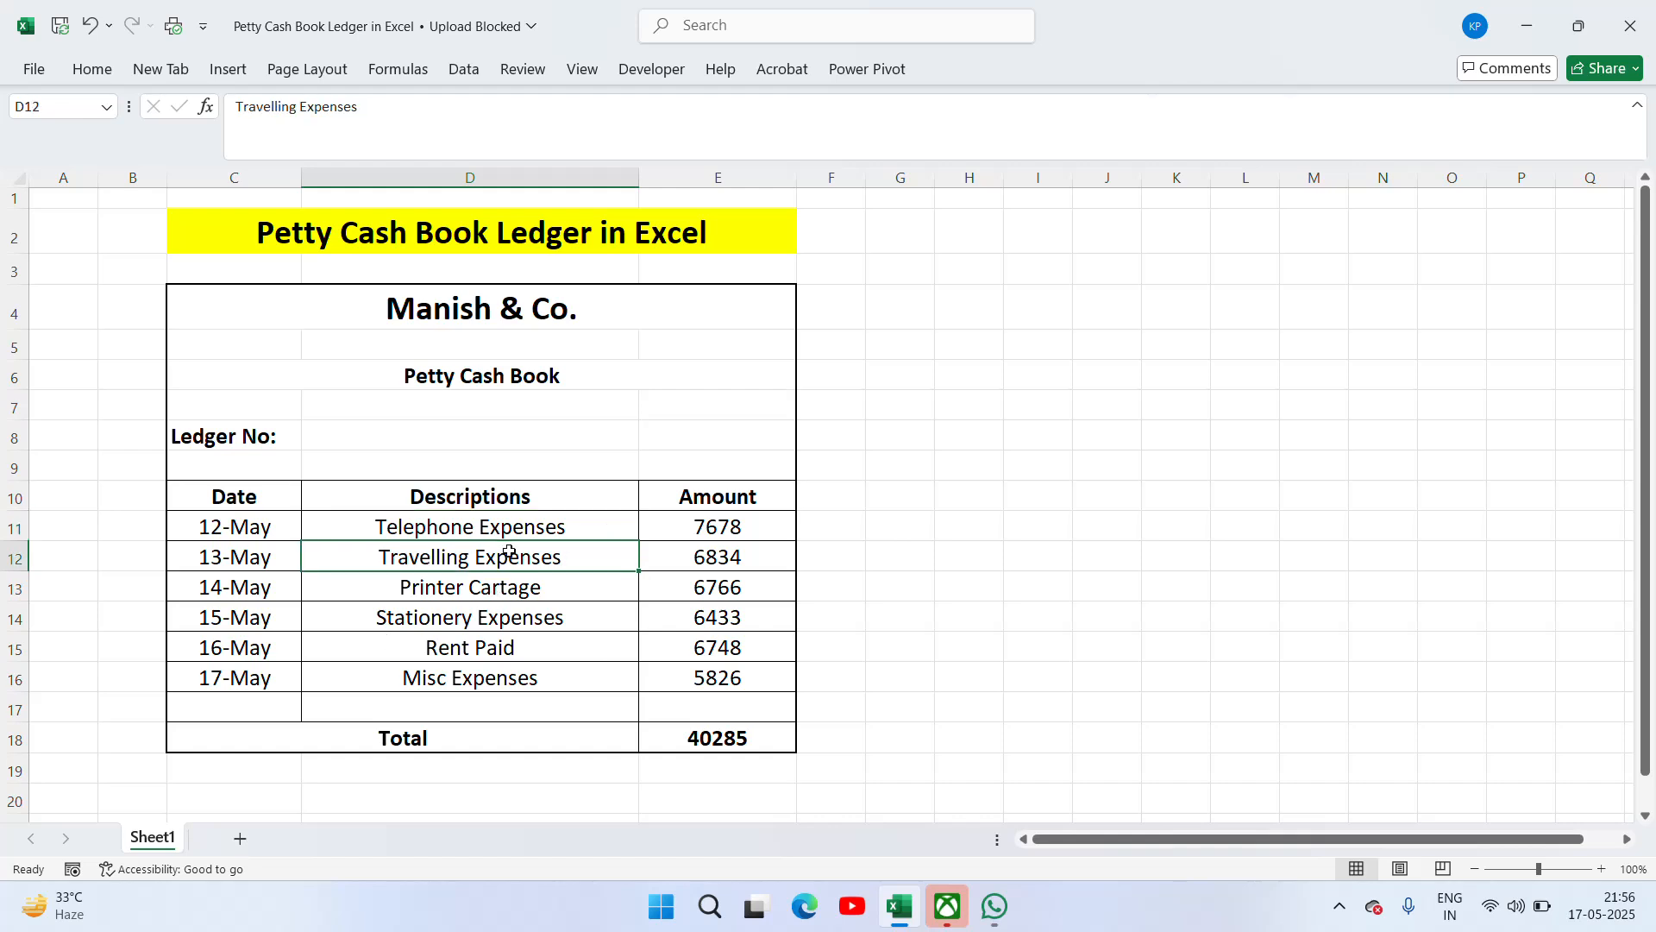
click(470, 588)
click(448, 619)
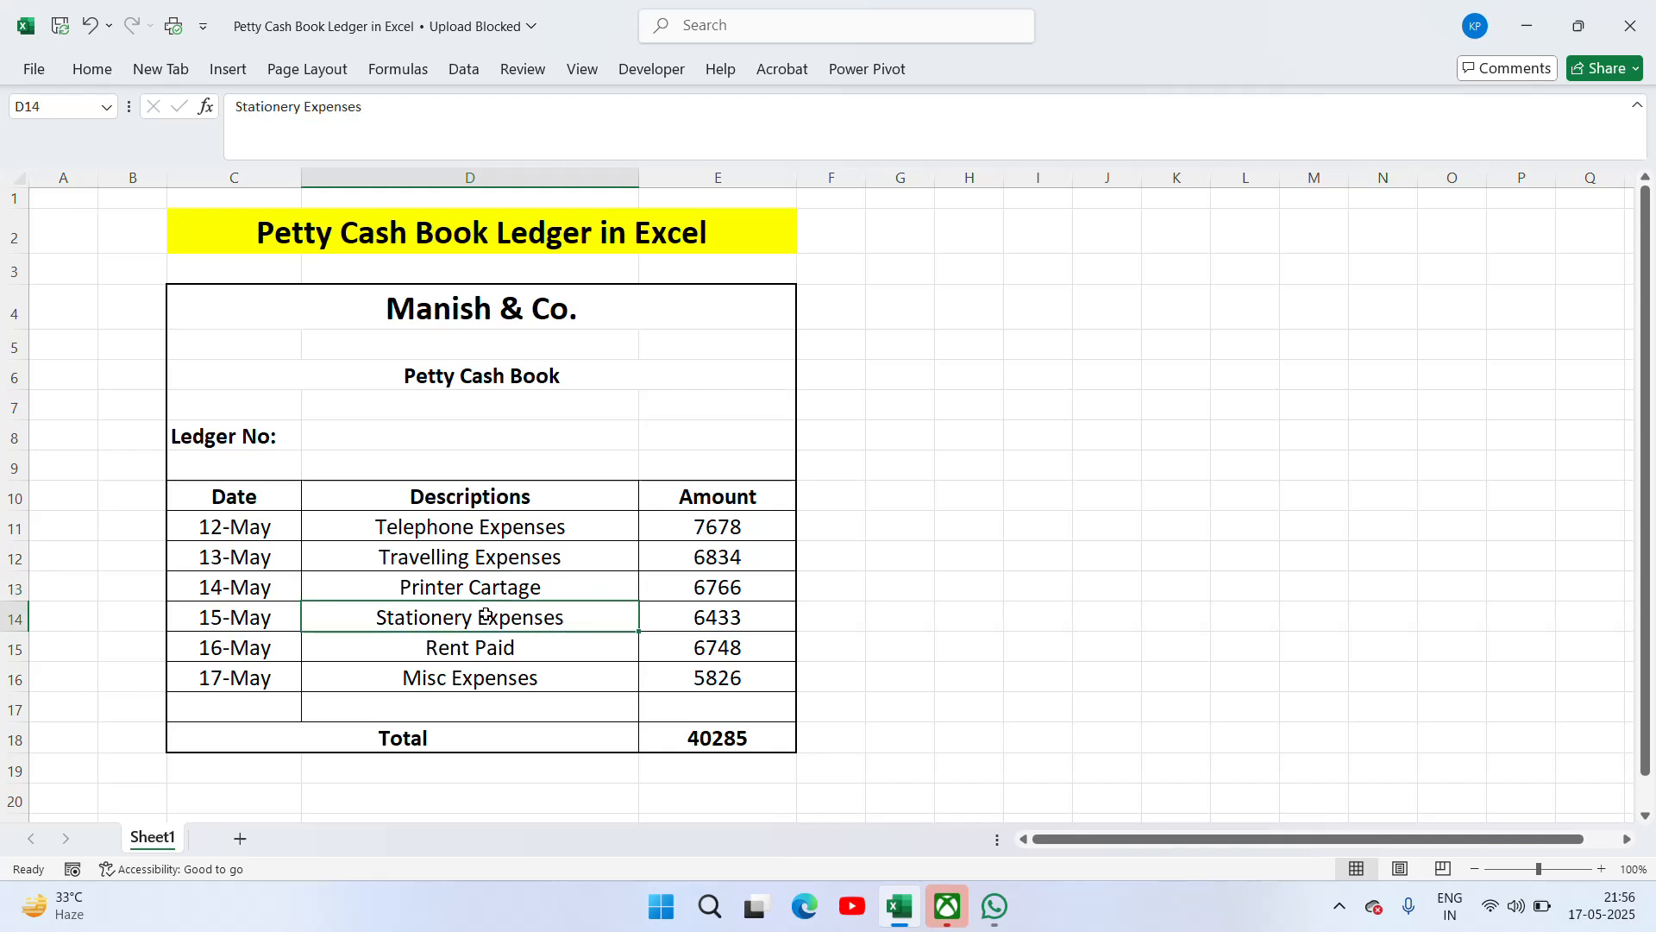
click(449, 652)
click(434, 682)
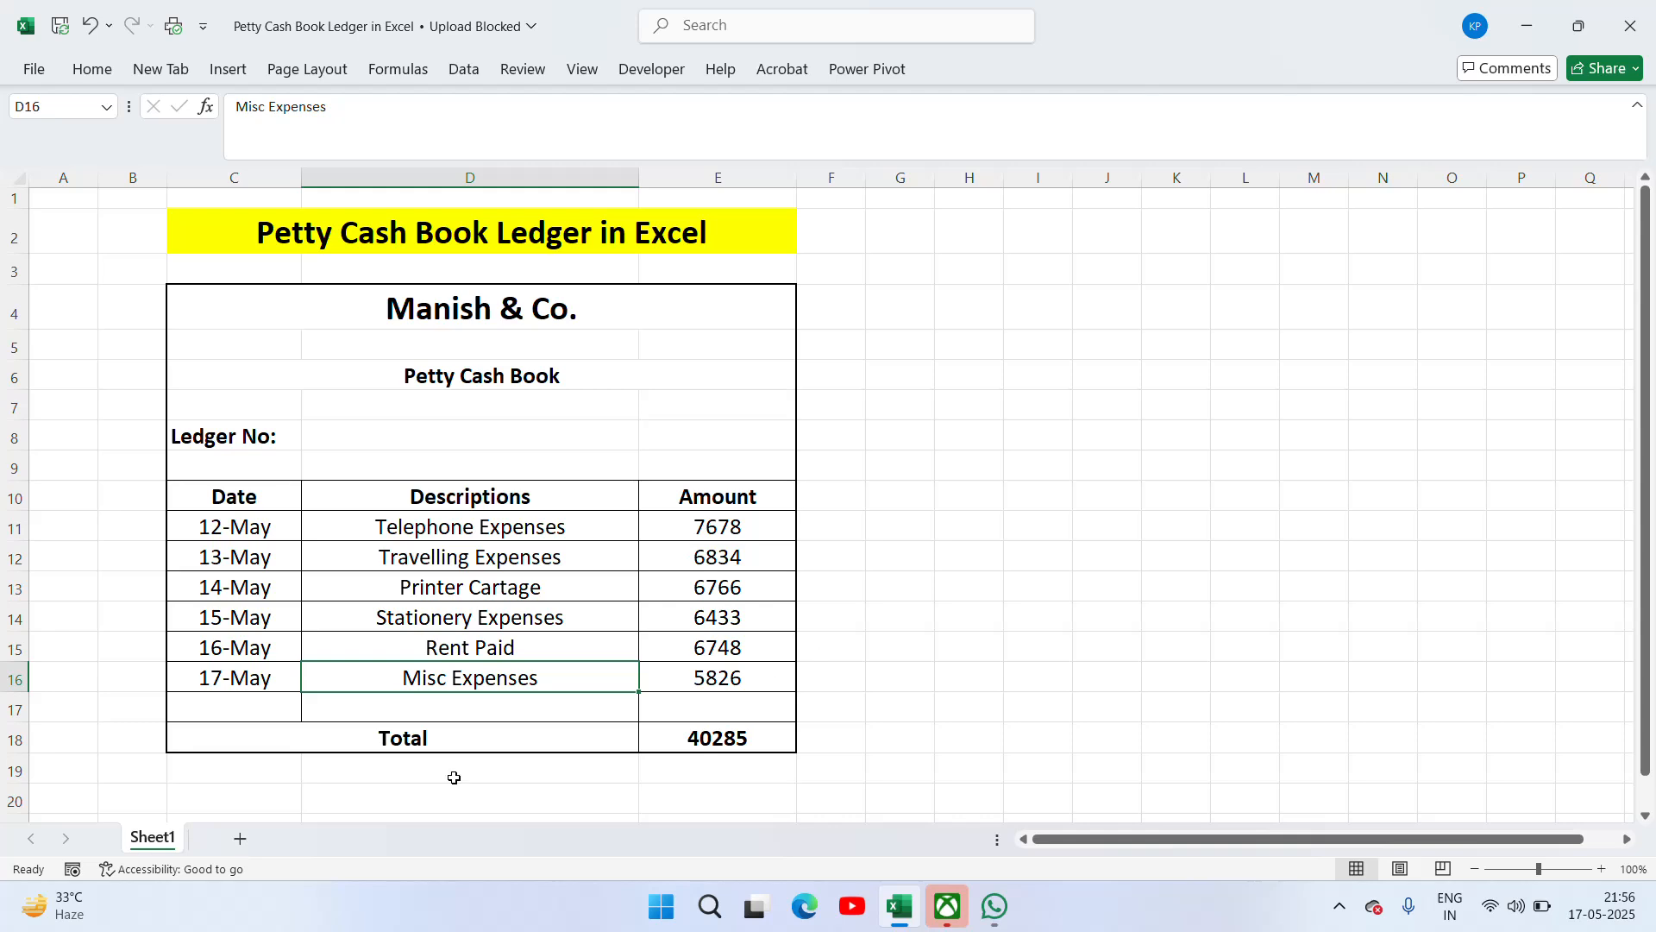
click(337, 752)
key(shift+Right)
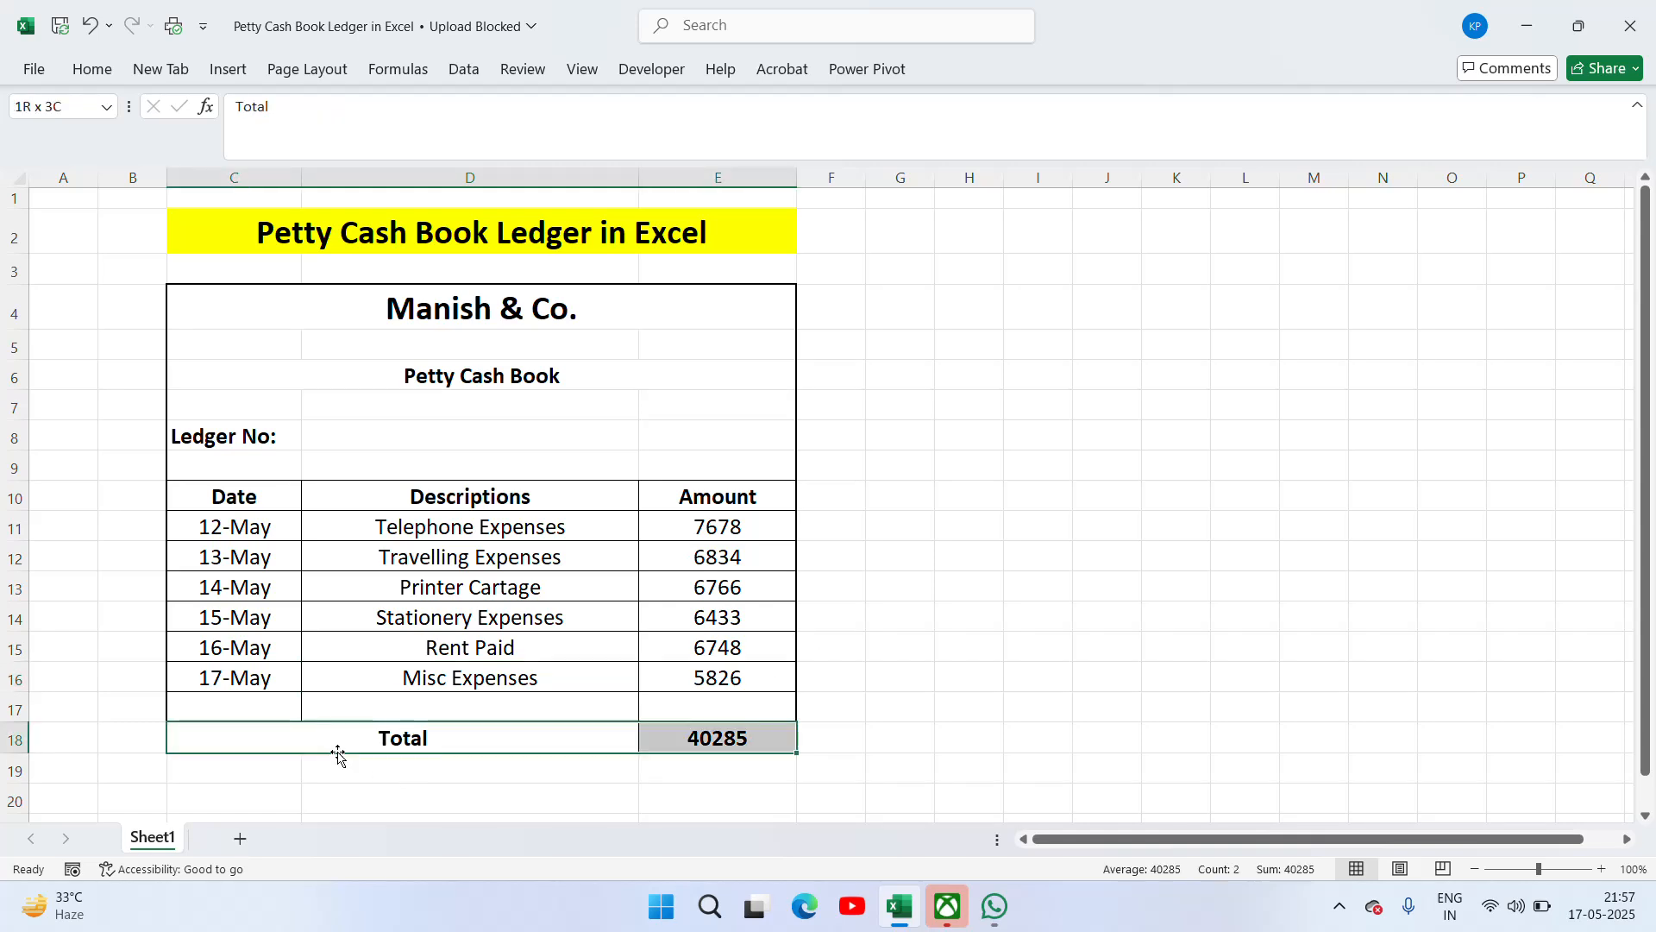
Step: Apply a thick outside border to the Total row and to the Date, Descriptions and Amount header row C10:E10
click(95, 76)
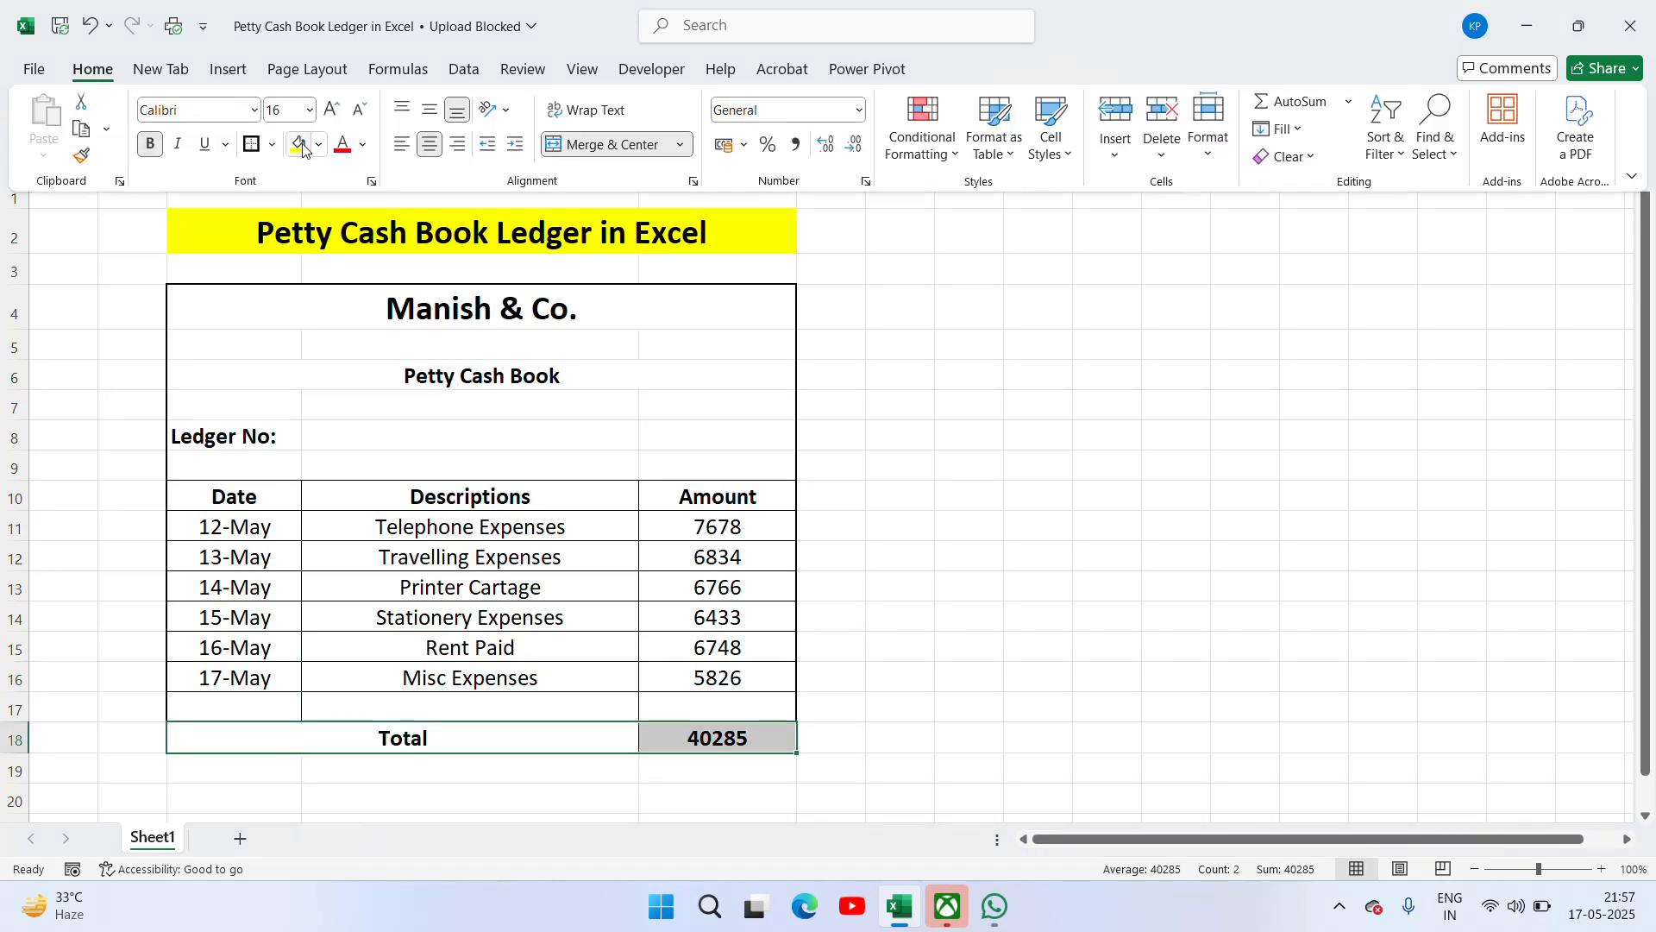
click(761, 495)
click(759, 496)
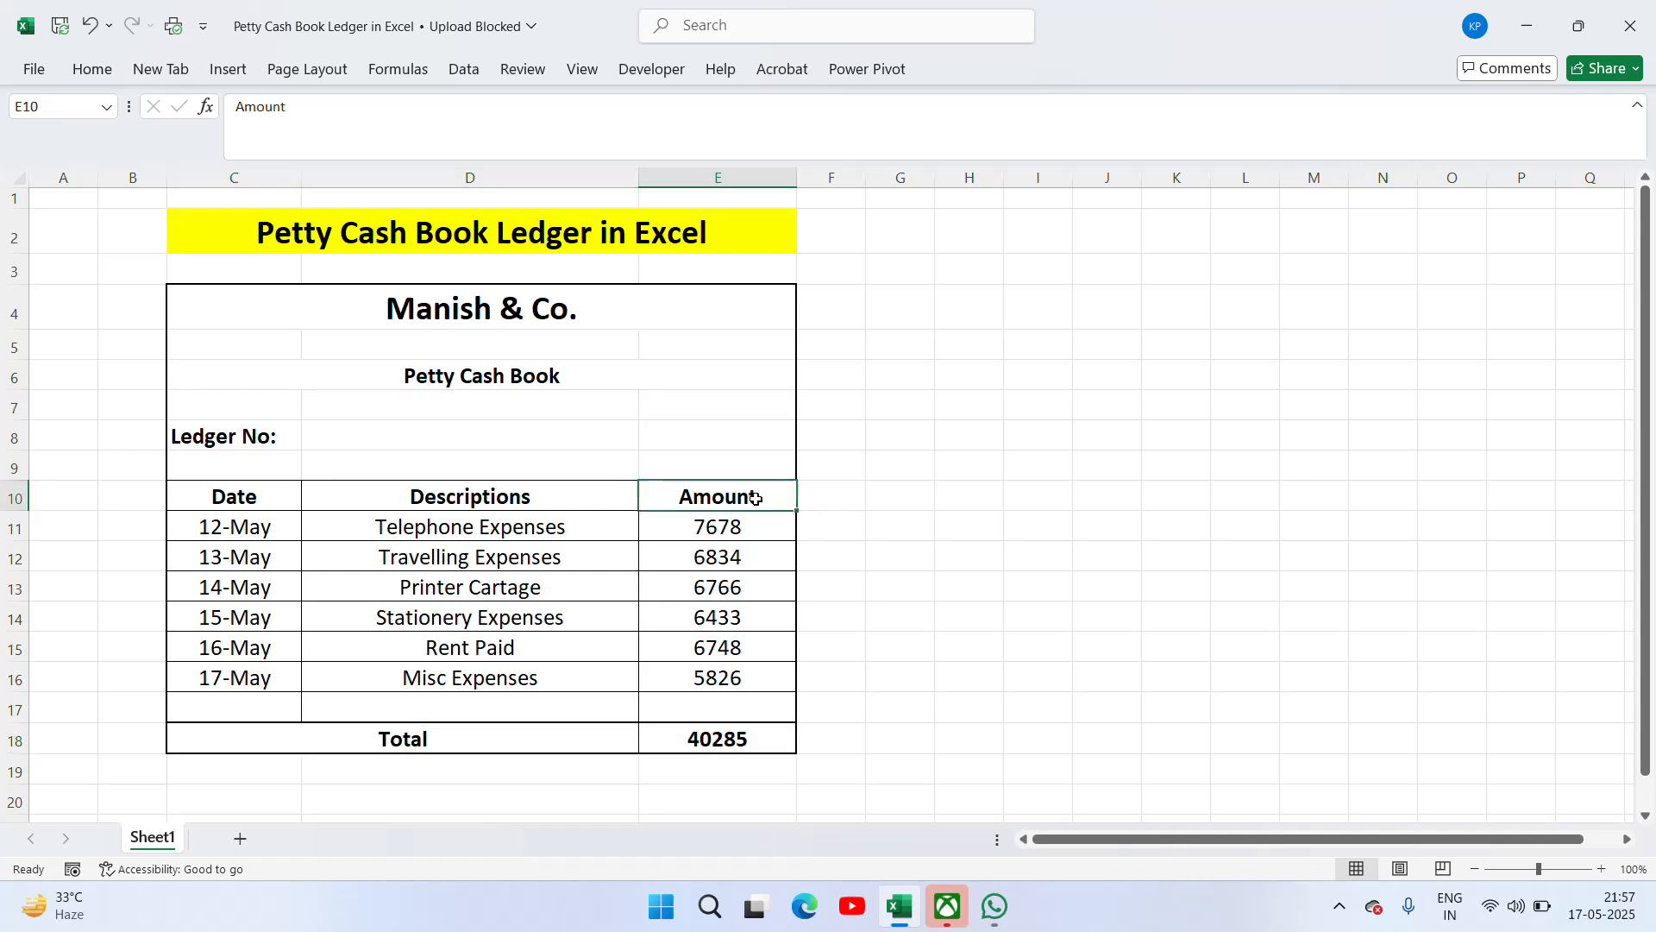
key(Left)
key(Left)
shift+click(755, 498)
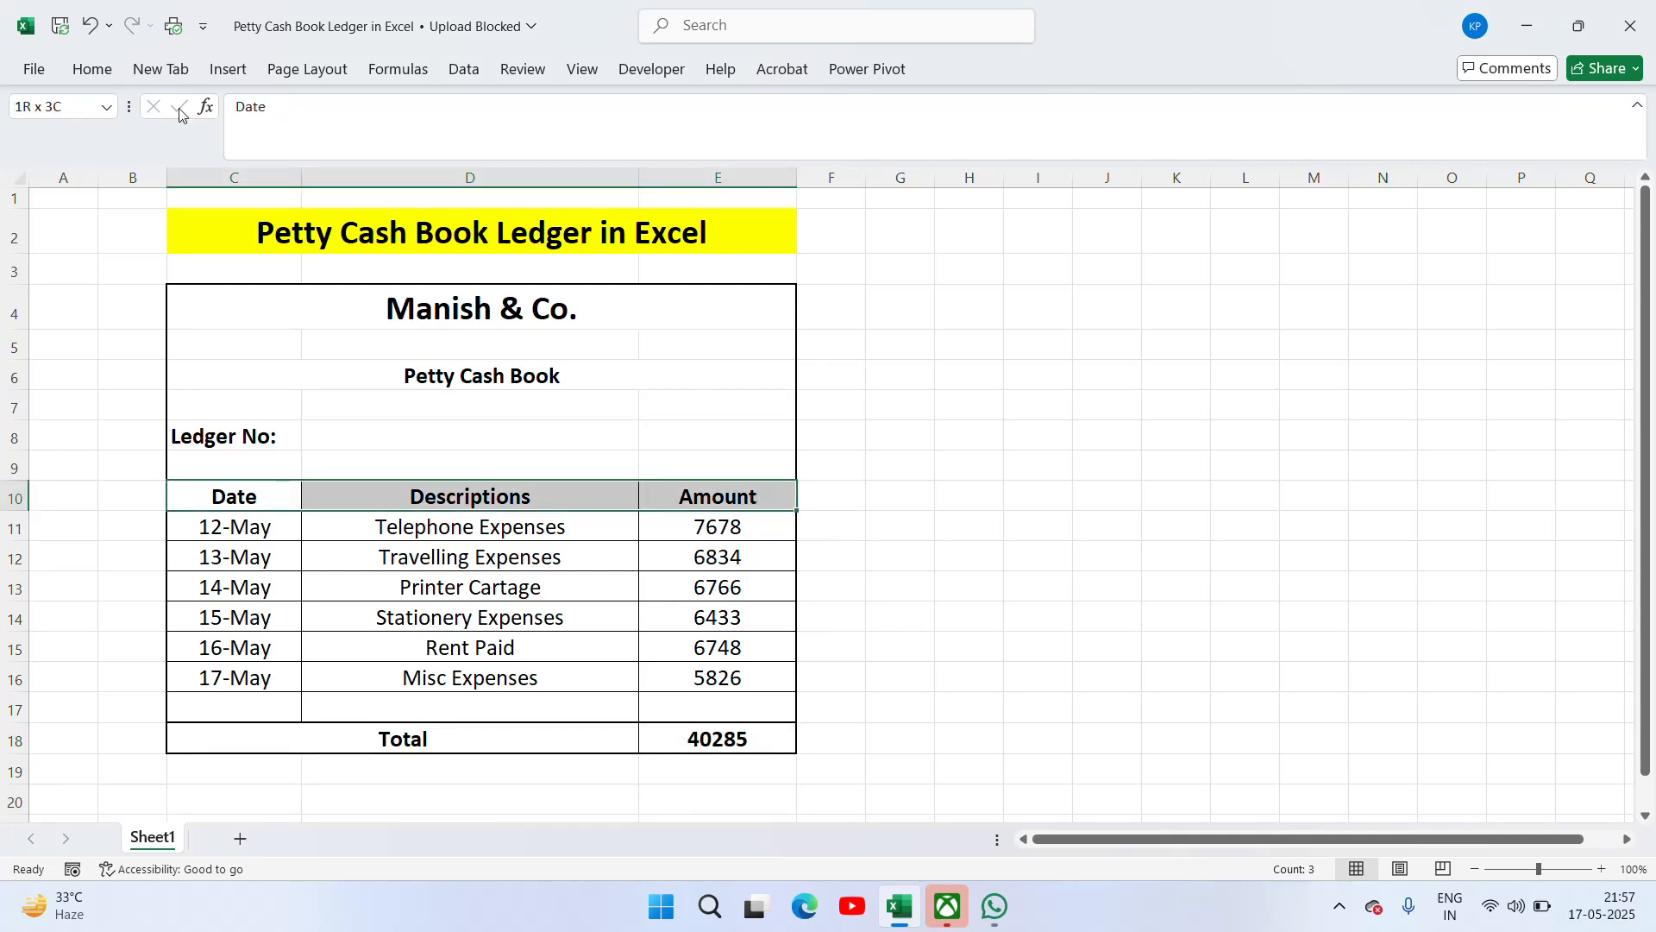
click(95, 76)
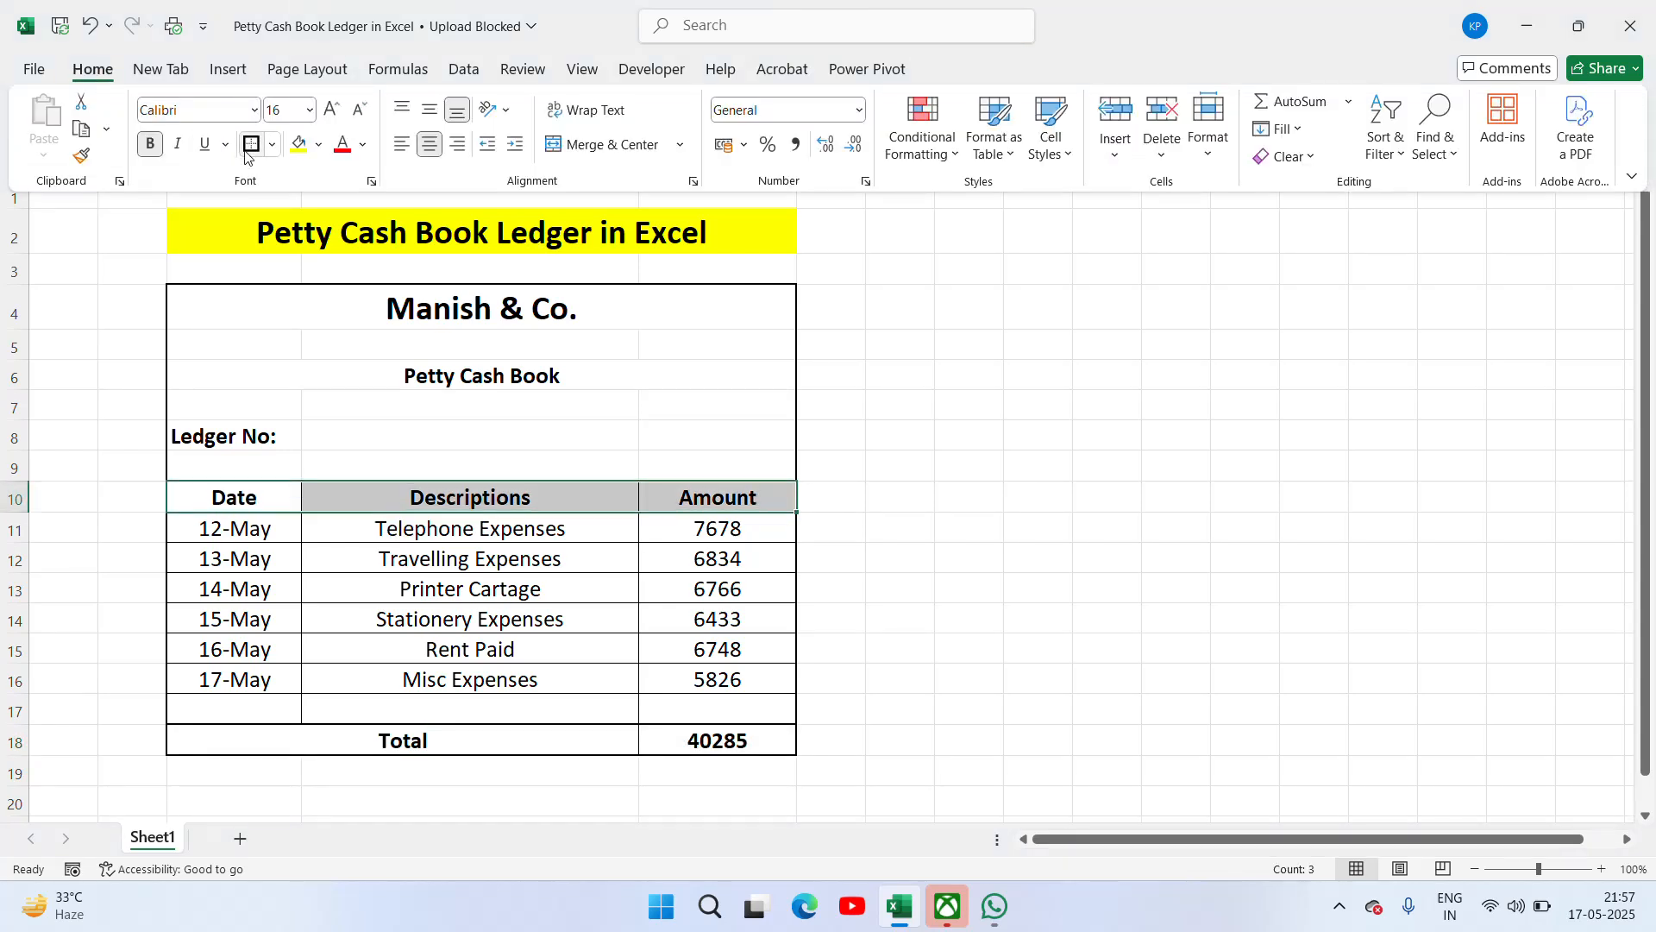
click(292, 333)
click(293, 328)
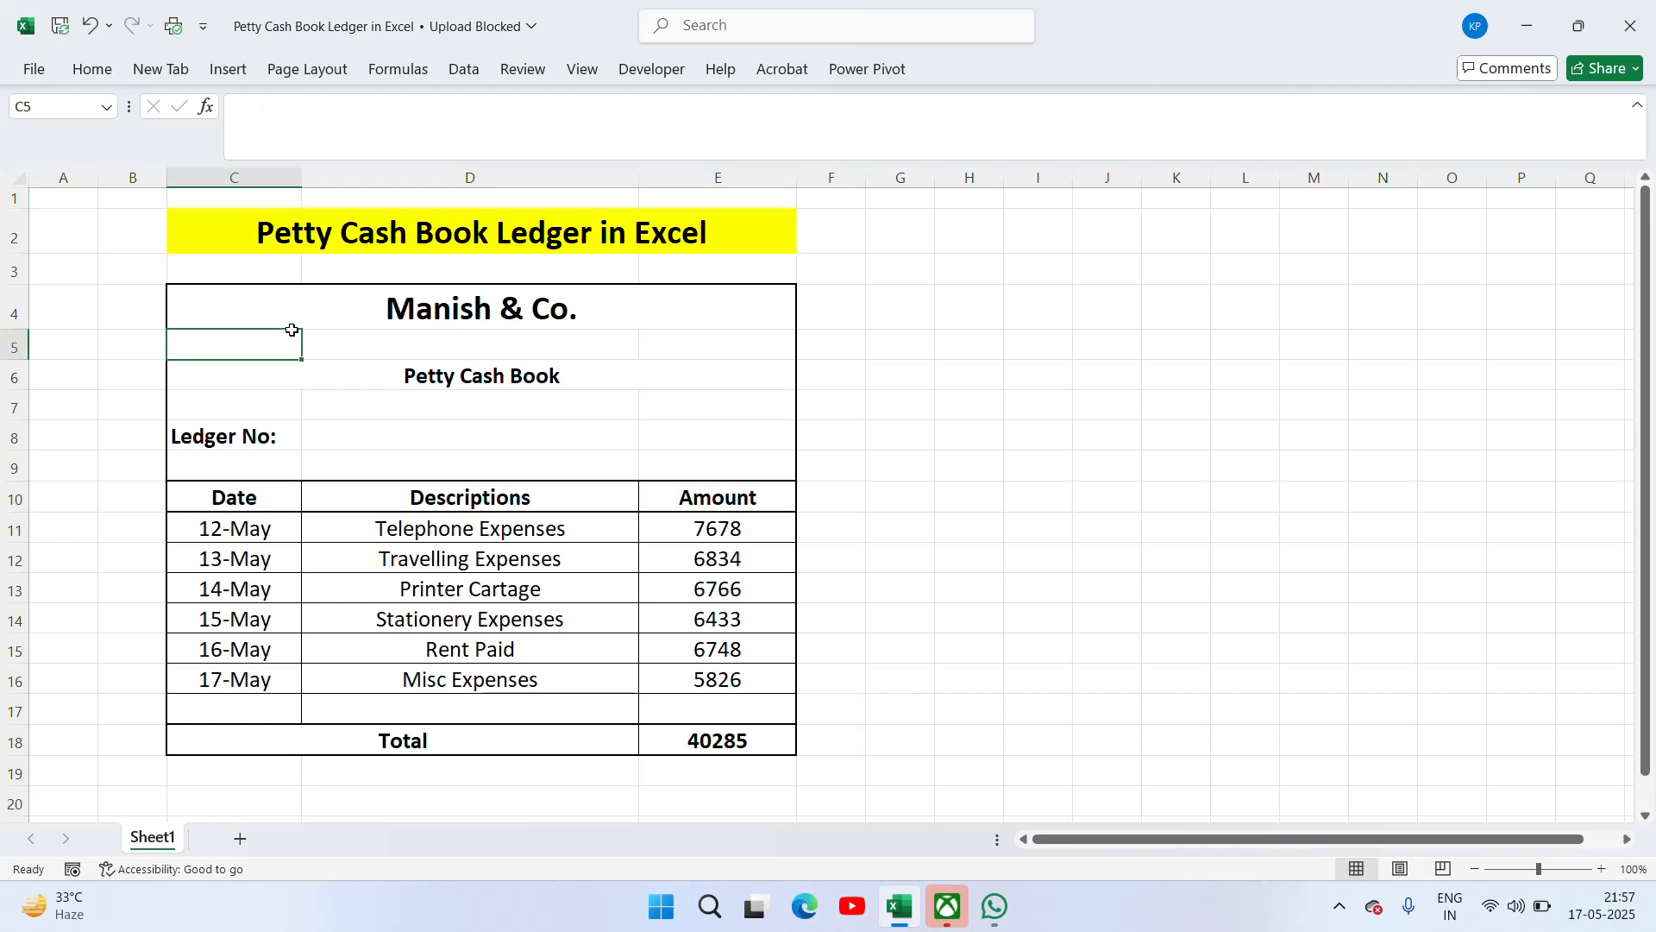
Step: Apply a thick outside border to the Manish & Co. heading in row 4 and the Petty Cash Book heading in row 6
click(95, 76)
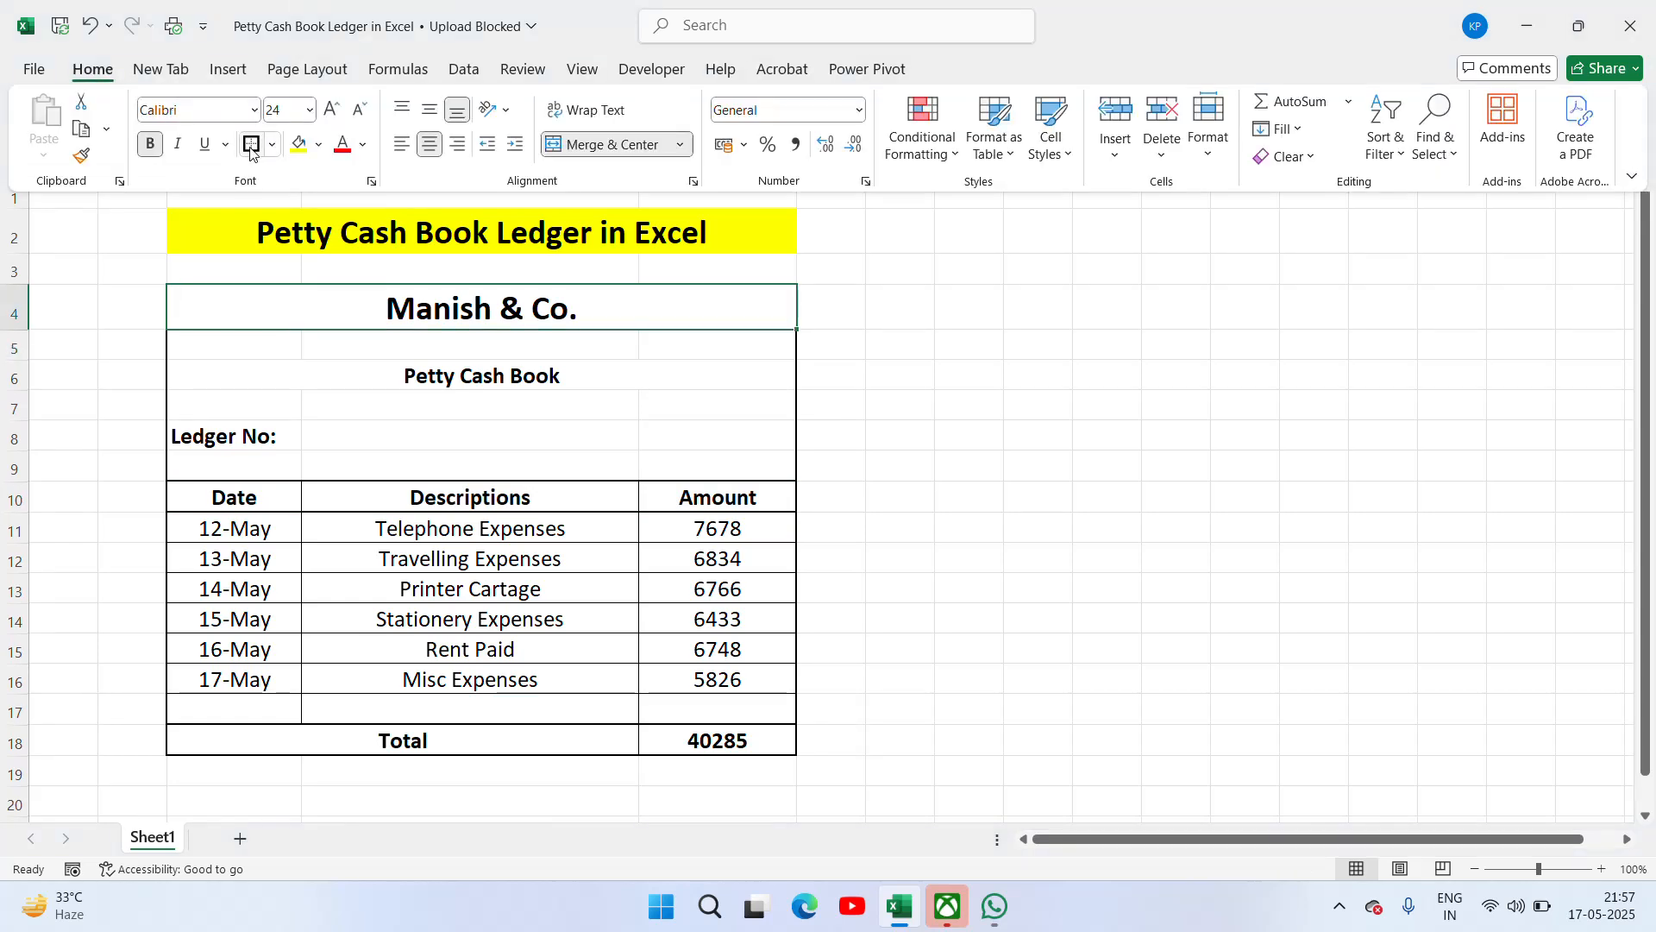
click(876, 416)
click(270, 386)
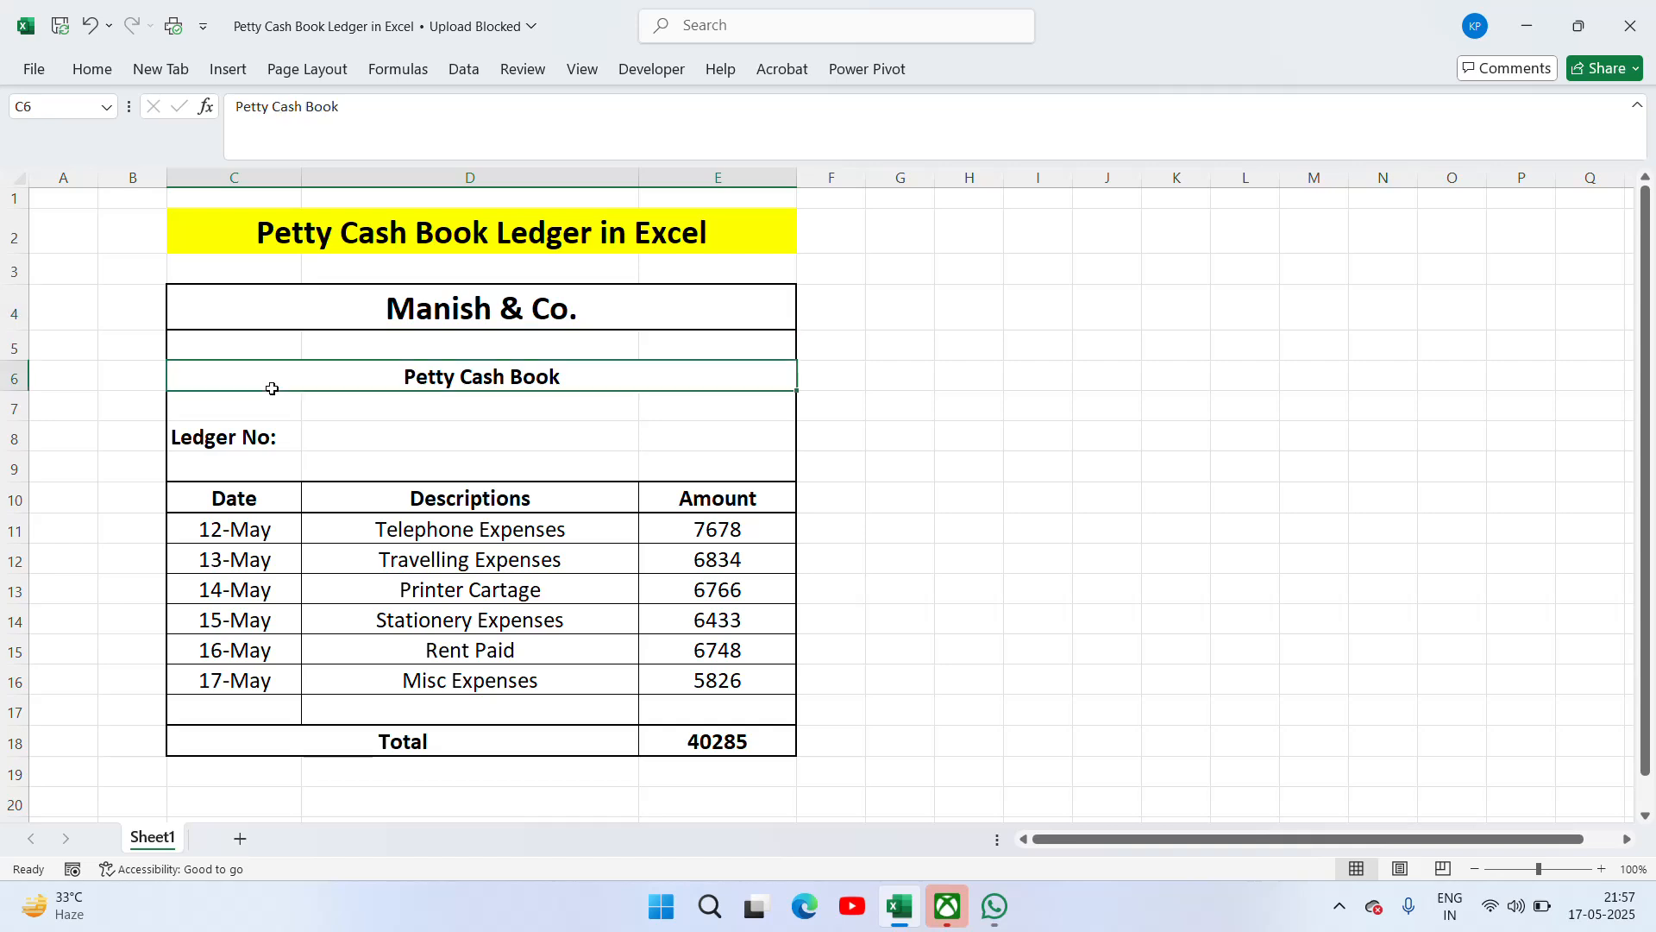
click(95, 74)
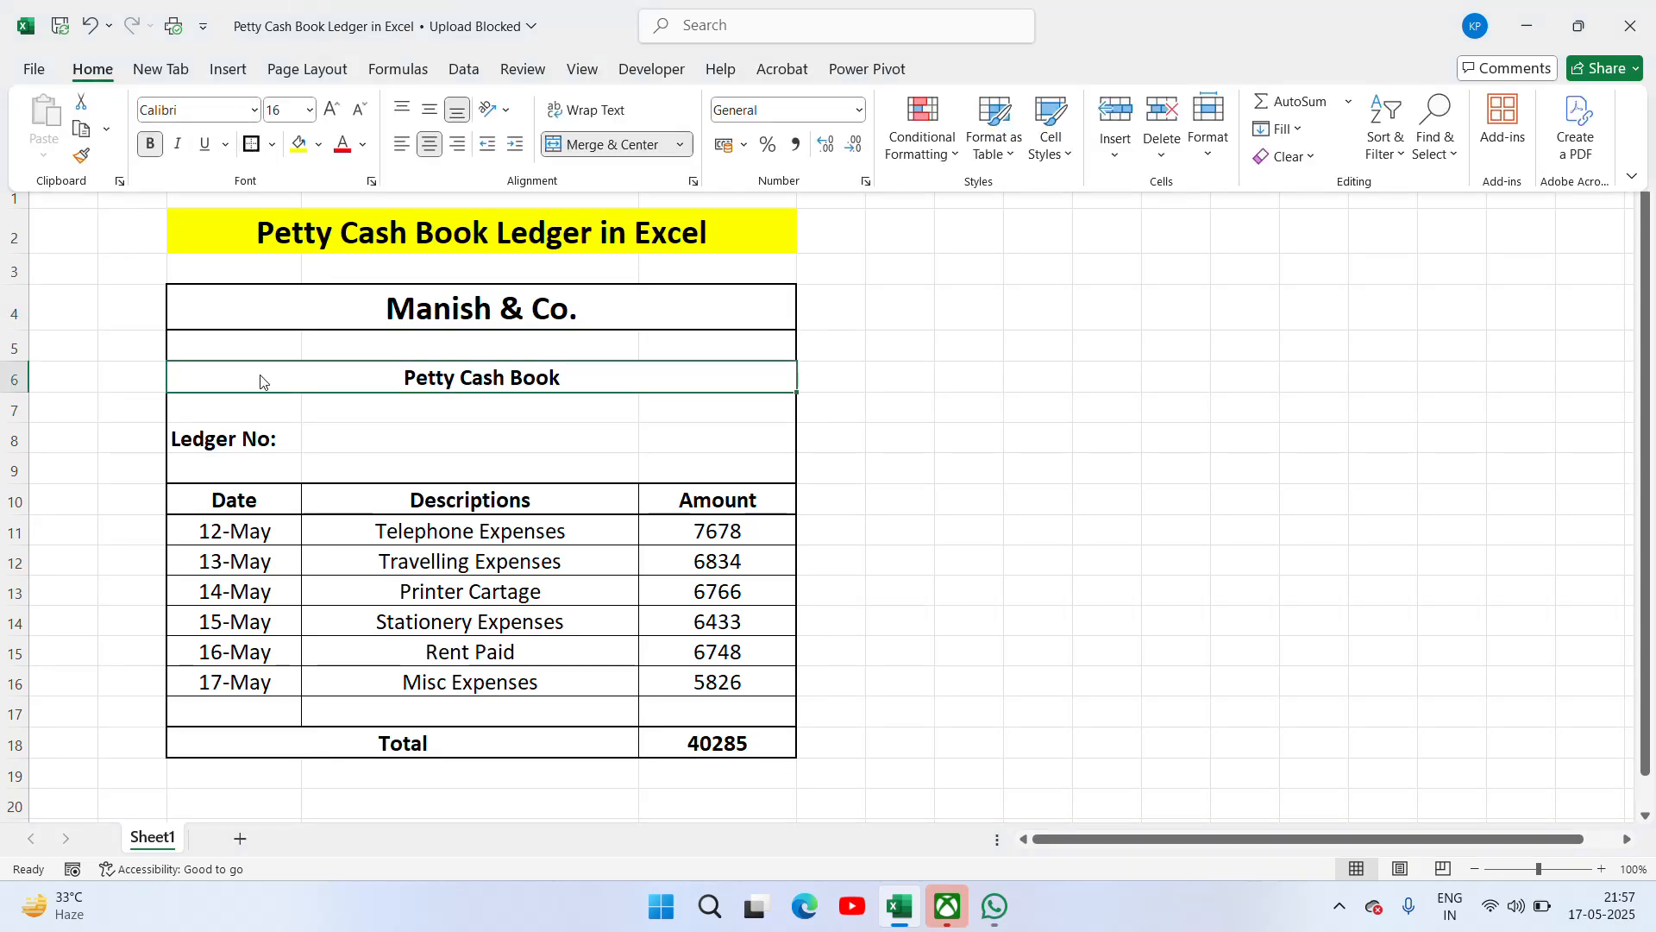
click(246, 448)
click(250, 444)
Step: Enter 1254 as the ledger number in D8 and centre it in the cell
click(366, 443)
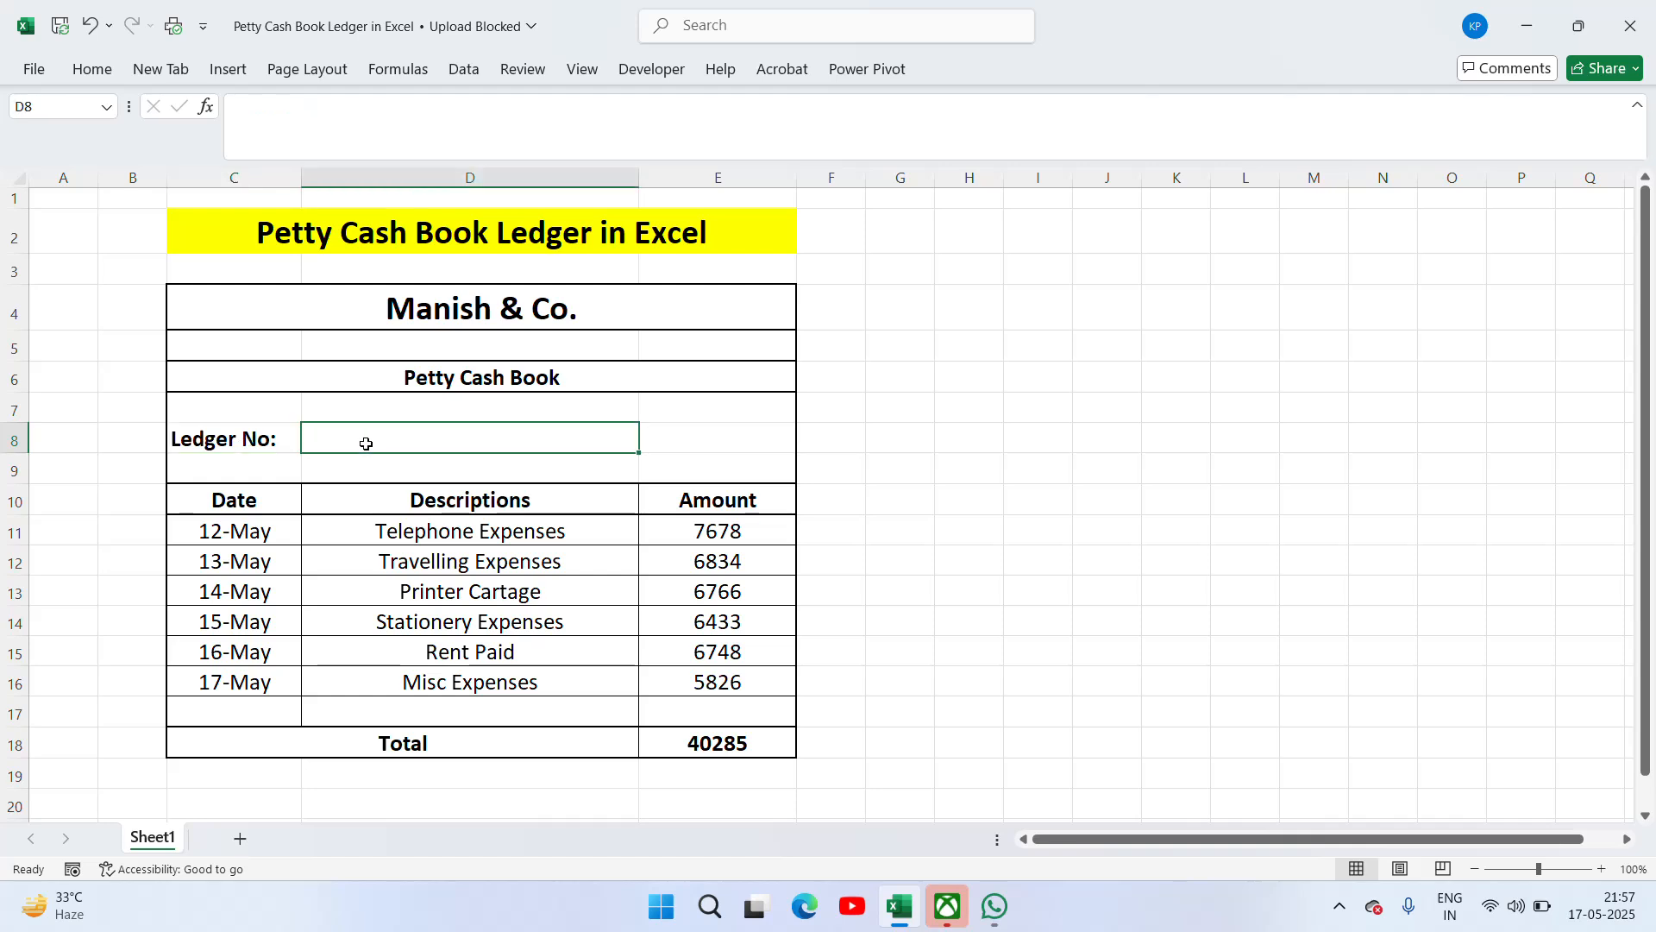
text(1254)
key(Return)
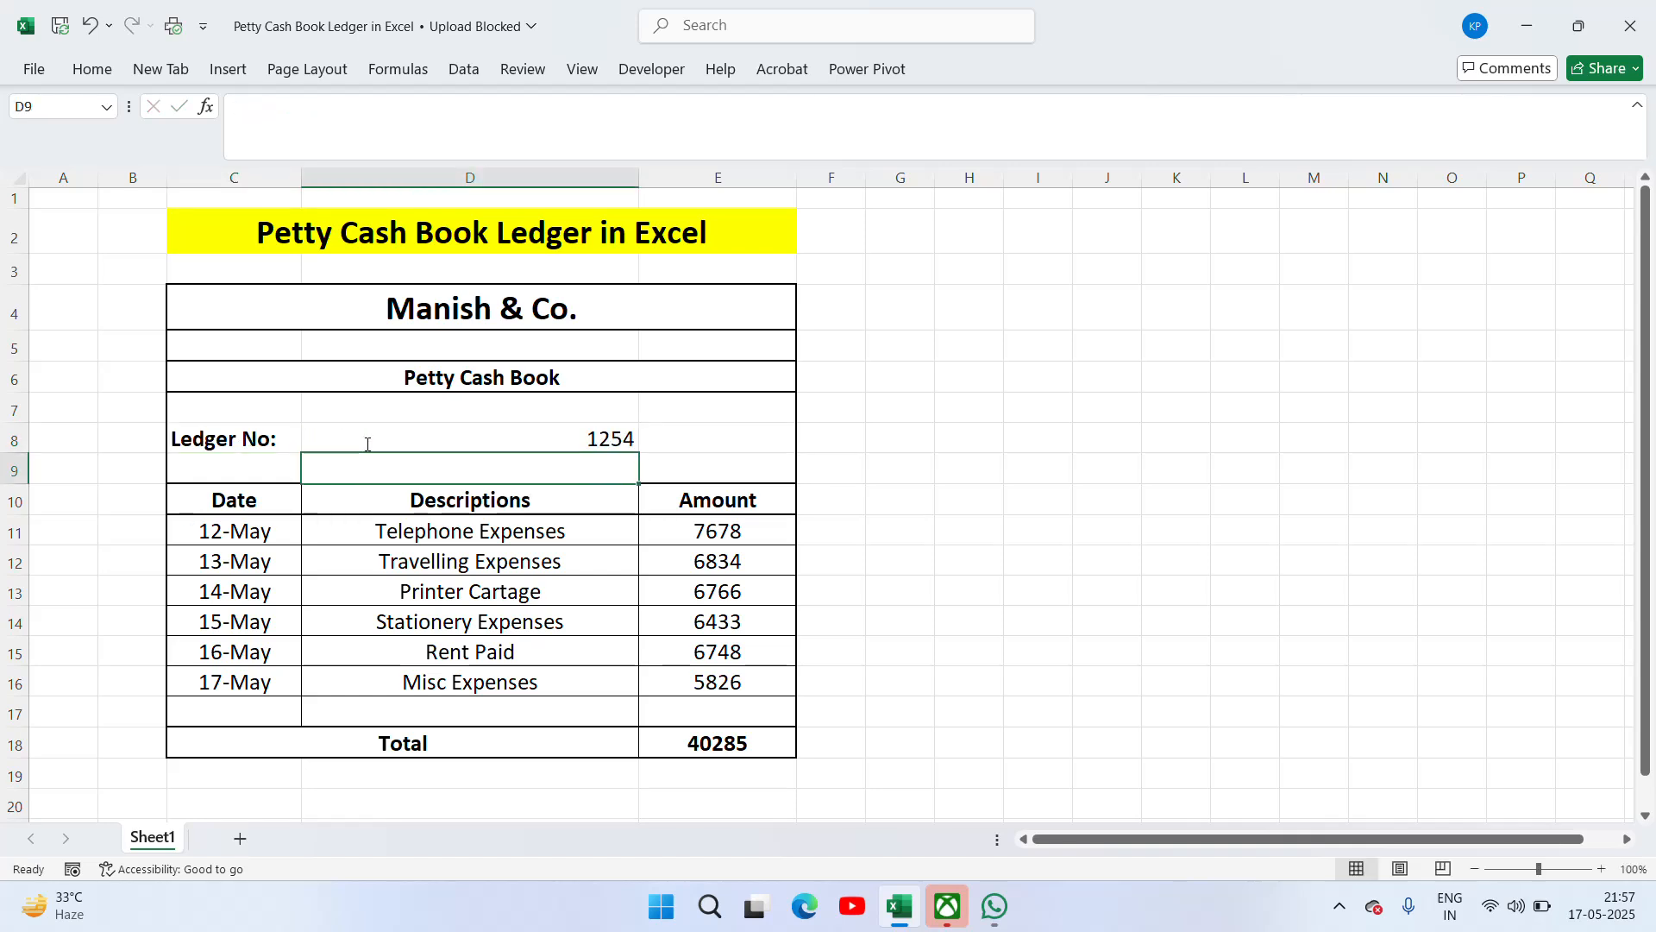
click(366, 444)
click(93, 69)
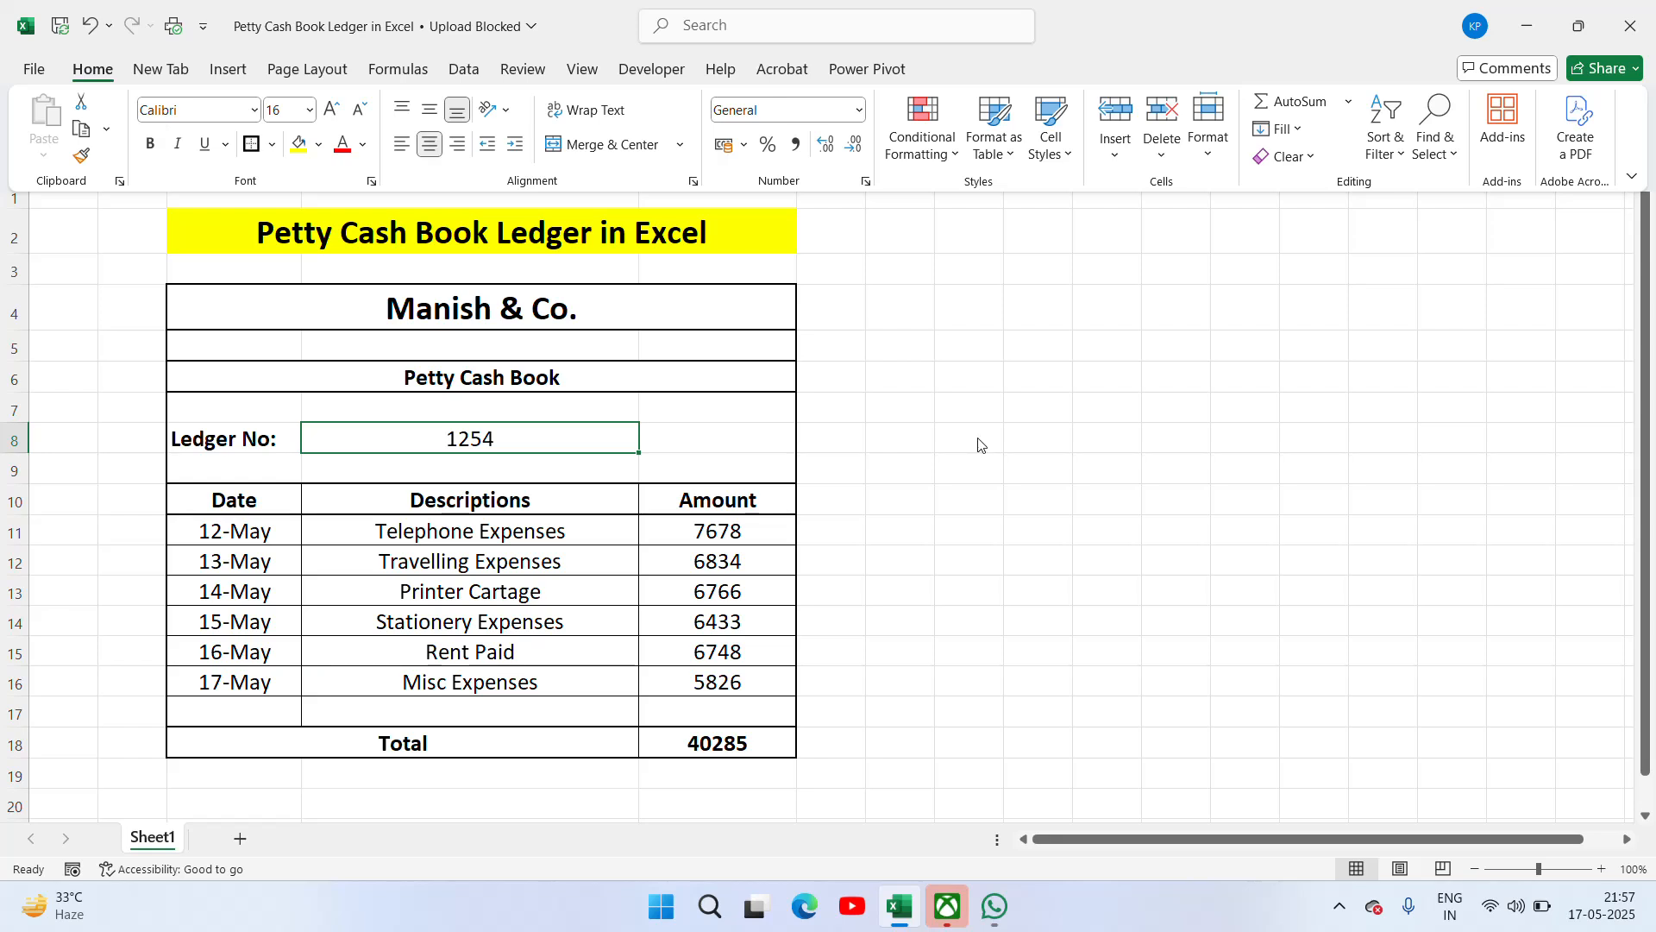
key(ctrl+F1)
click(876, 438)
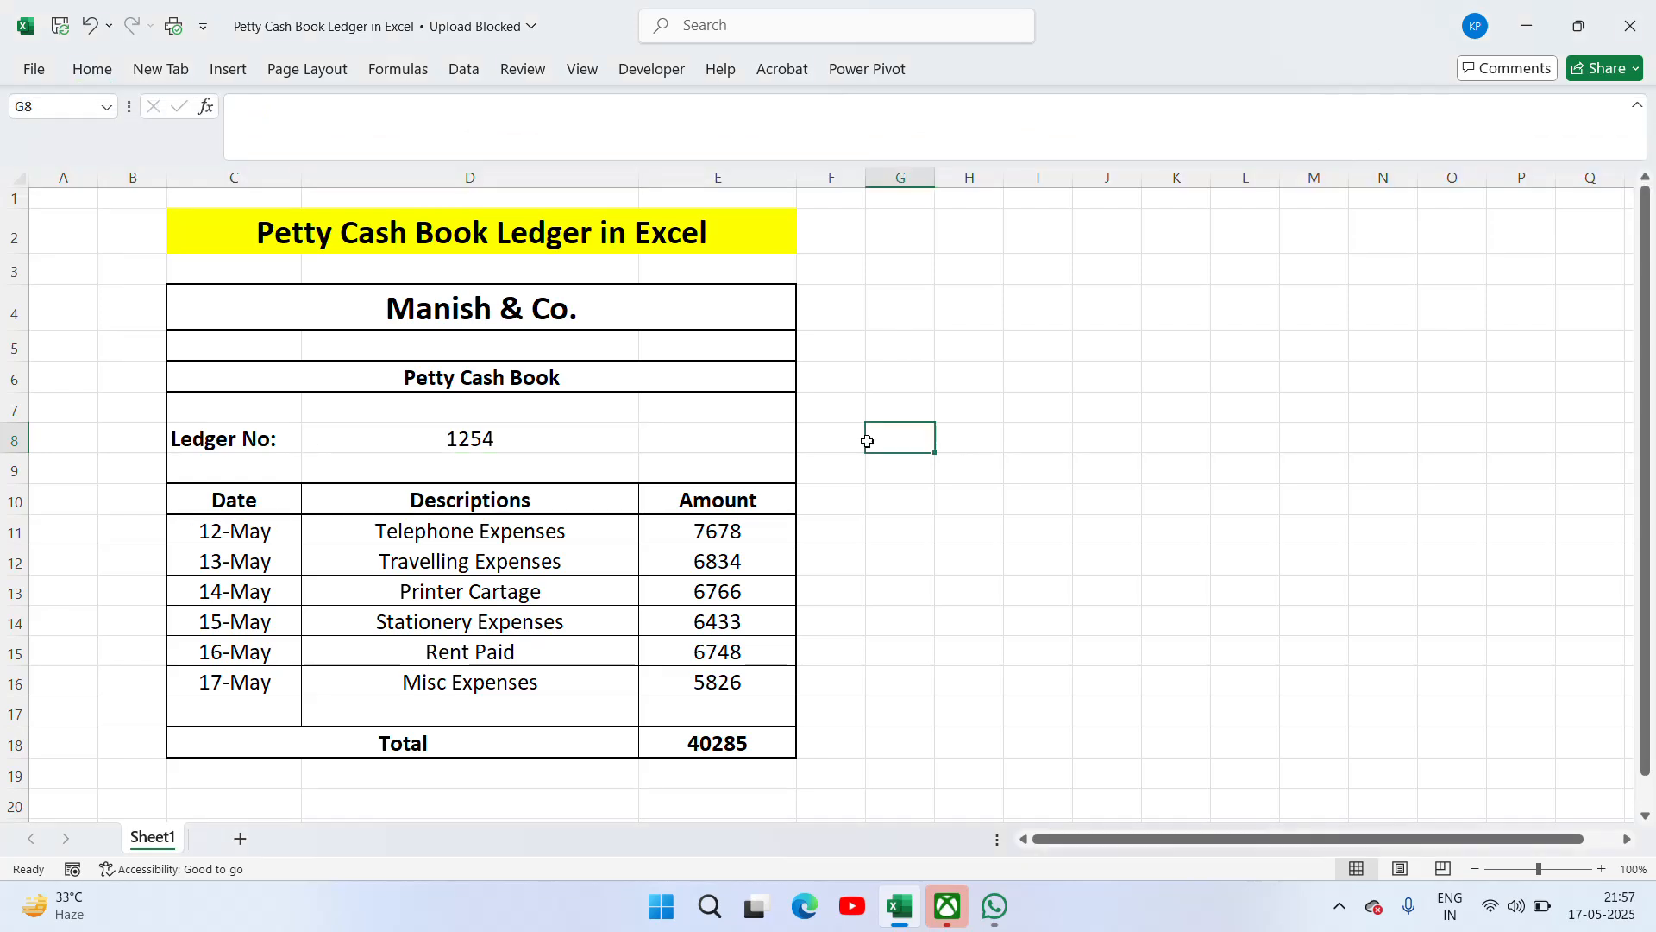
Step: Apply a thick outside border around the Ledger No row C8:E8
click(205, 447)
key(shift+Right)
key(shift+Right)
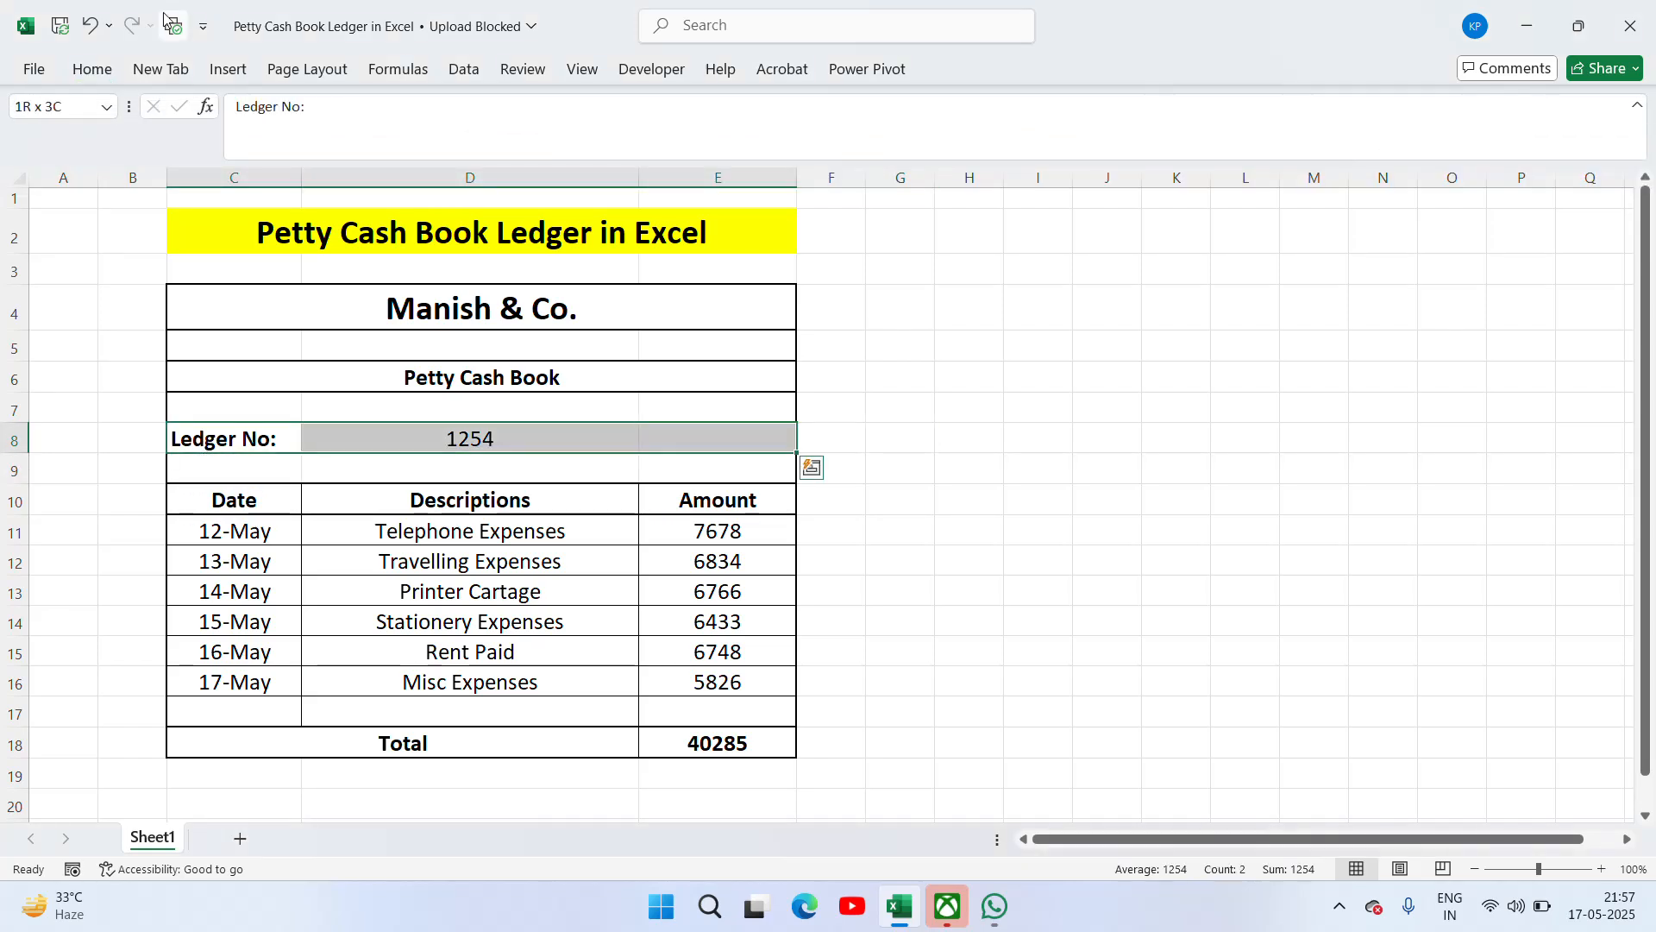
click(92, 69)
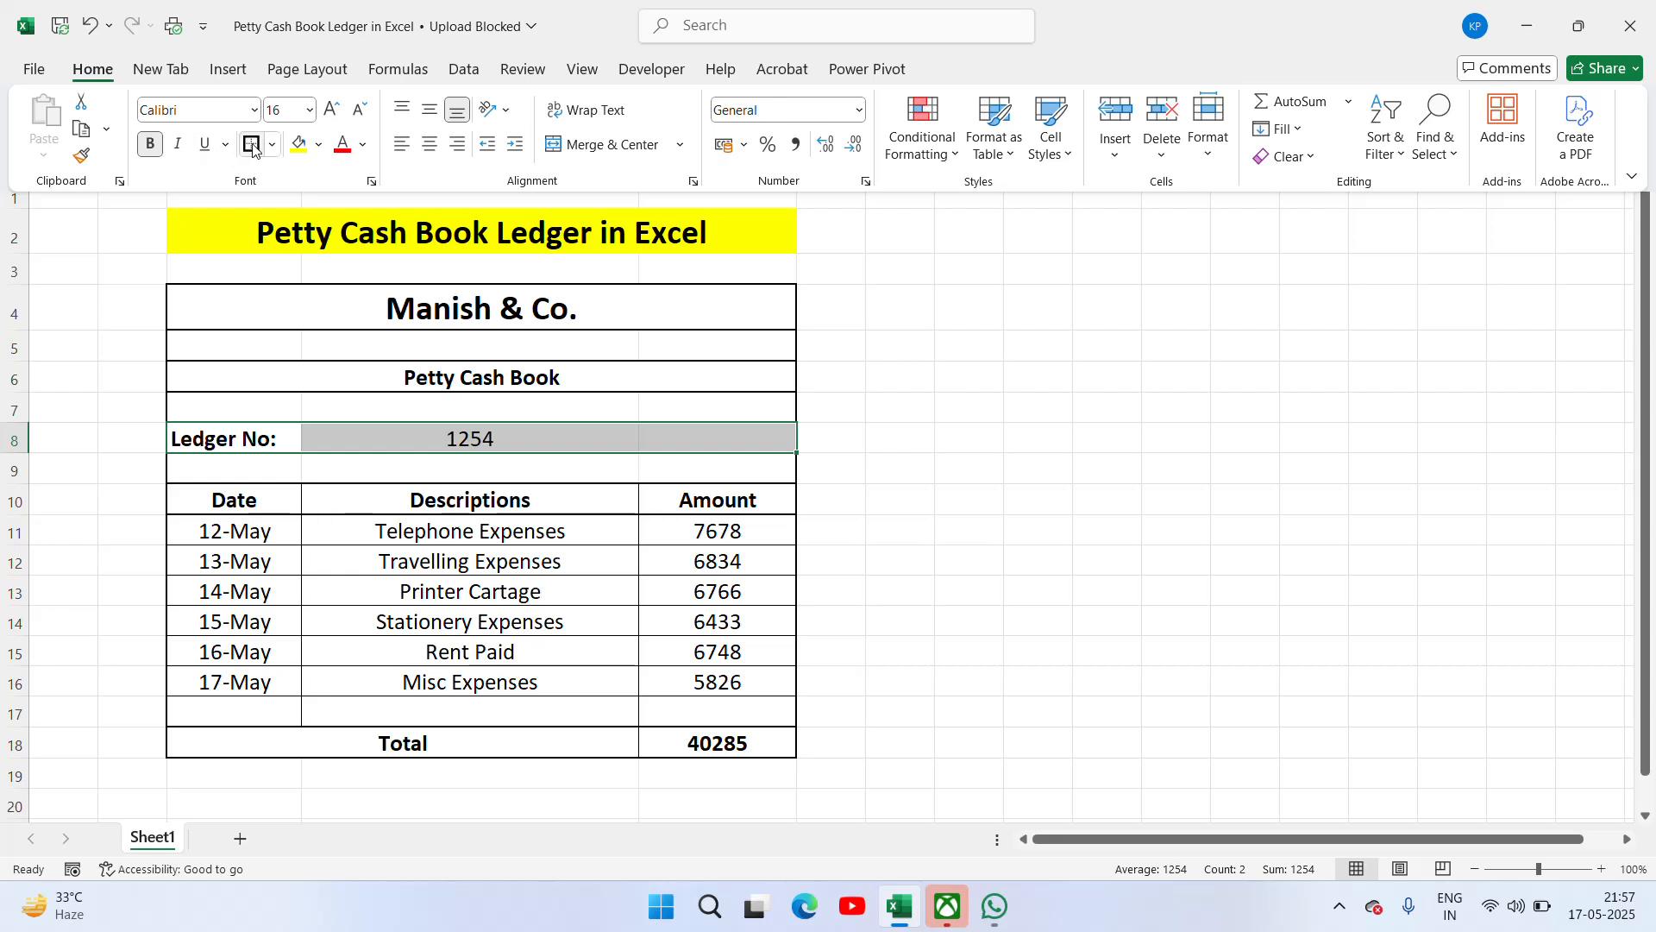
click(1020, 547)
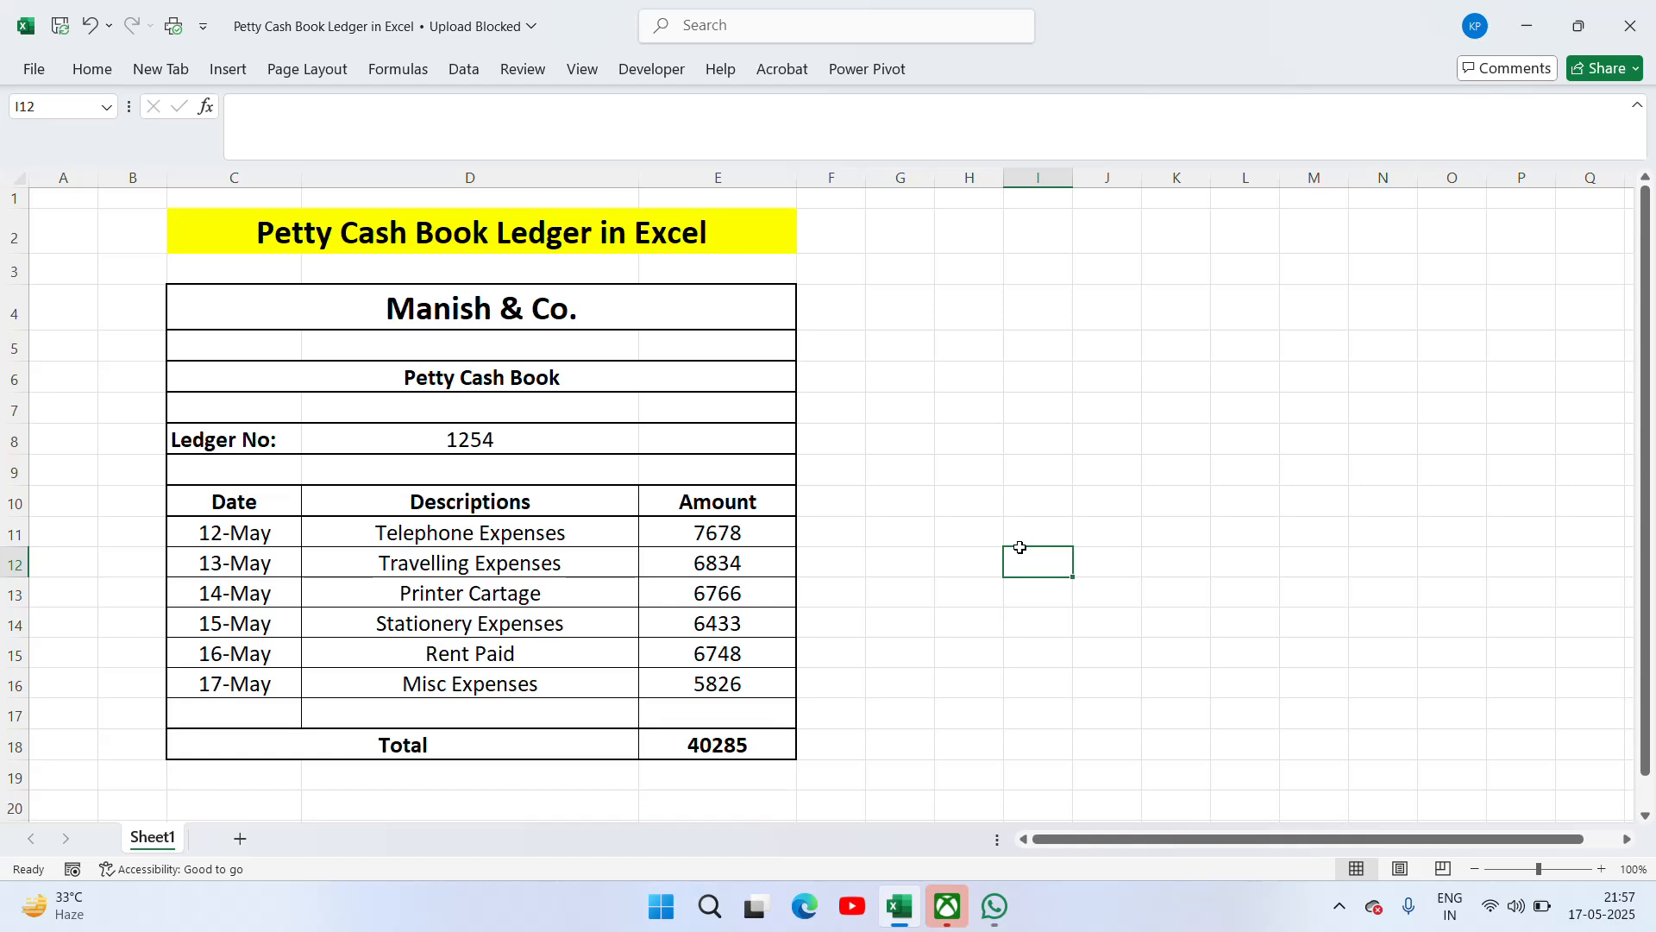
Step: Enter the label Received By in C20, below the Total row
click(267, 787)
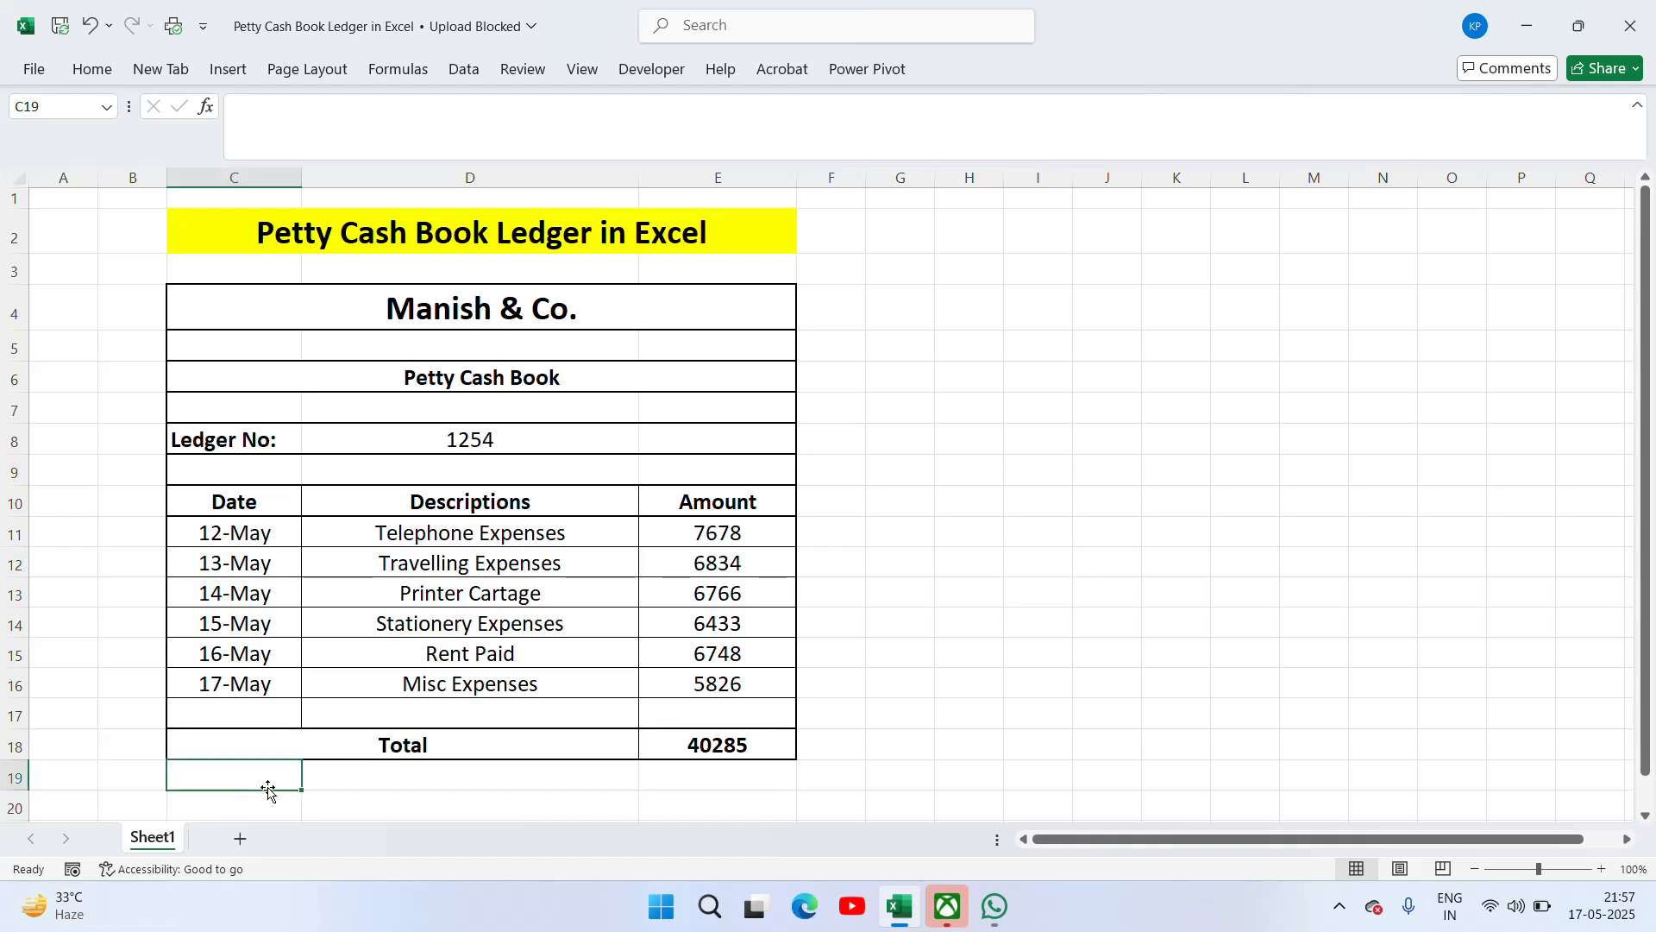
scroll(268, 786, down, 1)
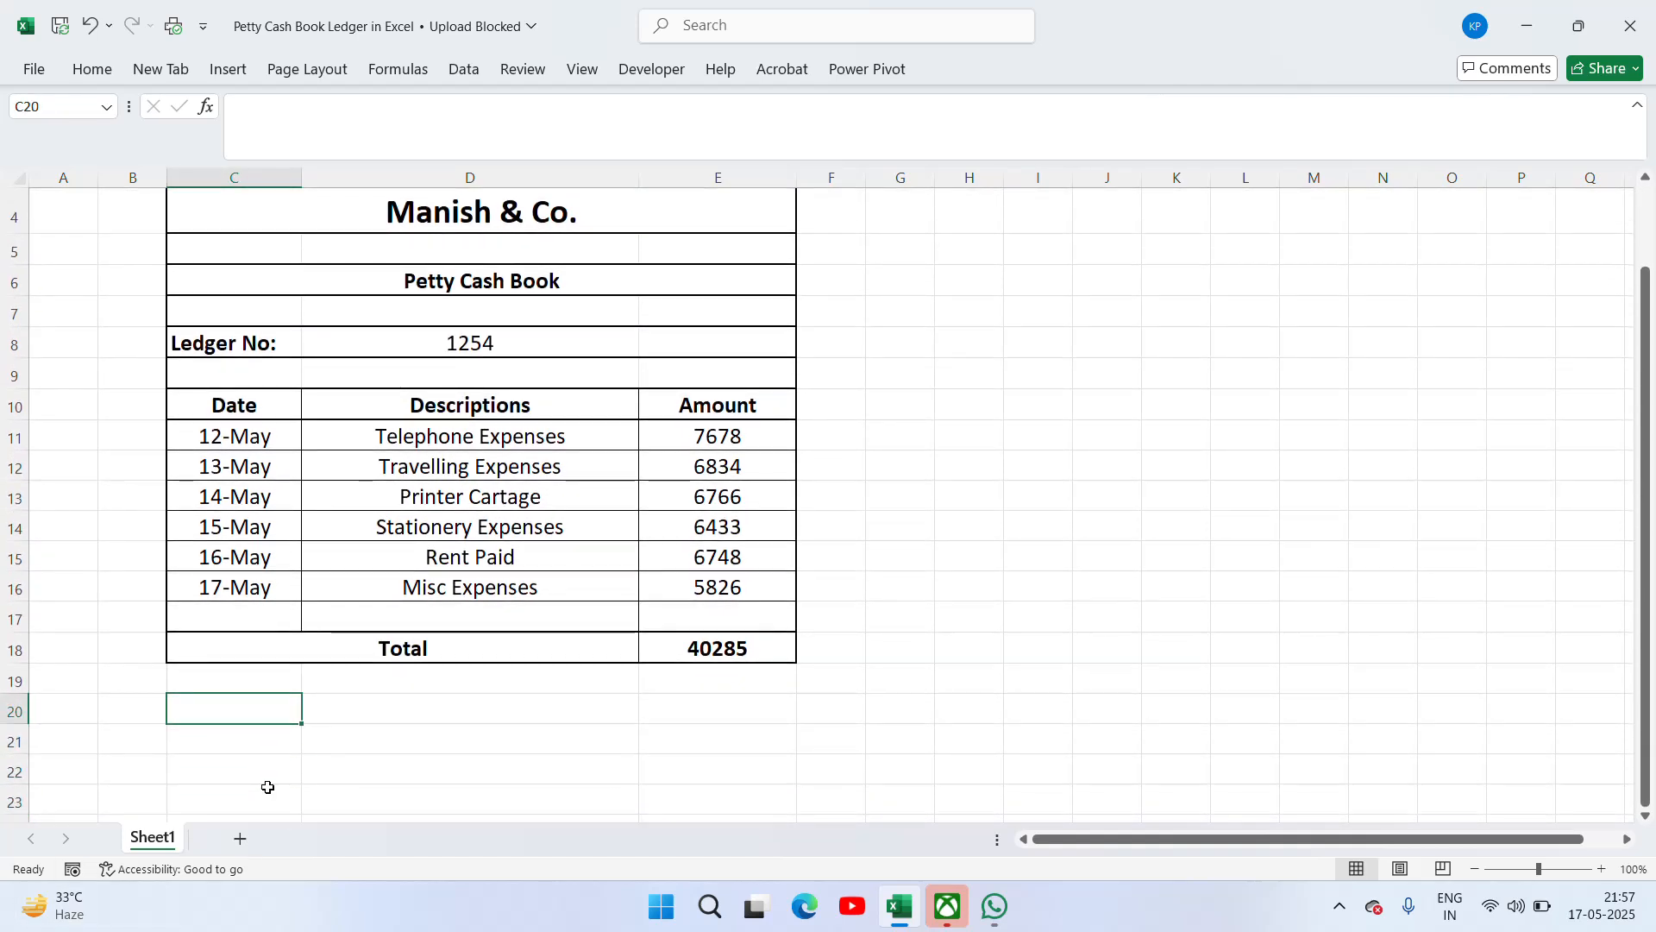
text(Recei)
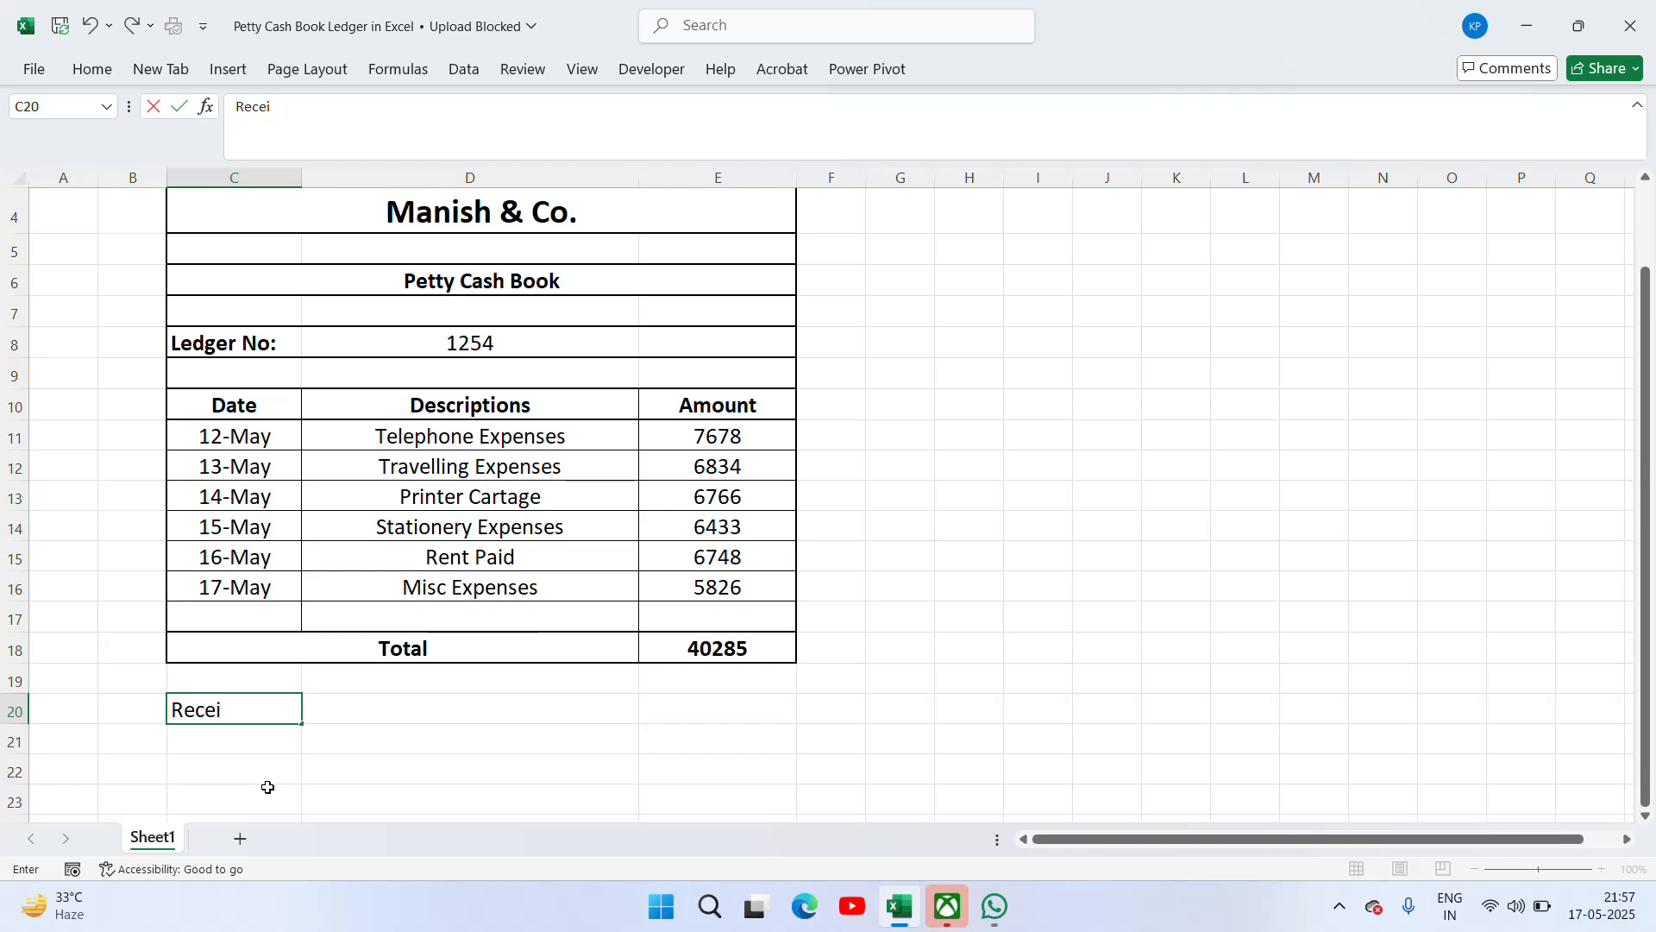
text(ved by)
key(BackSpace)
key(BackSpace)
text(BY)
key(Return)
key(Up)
key(F2)
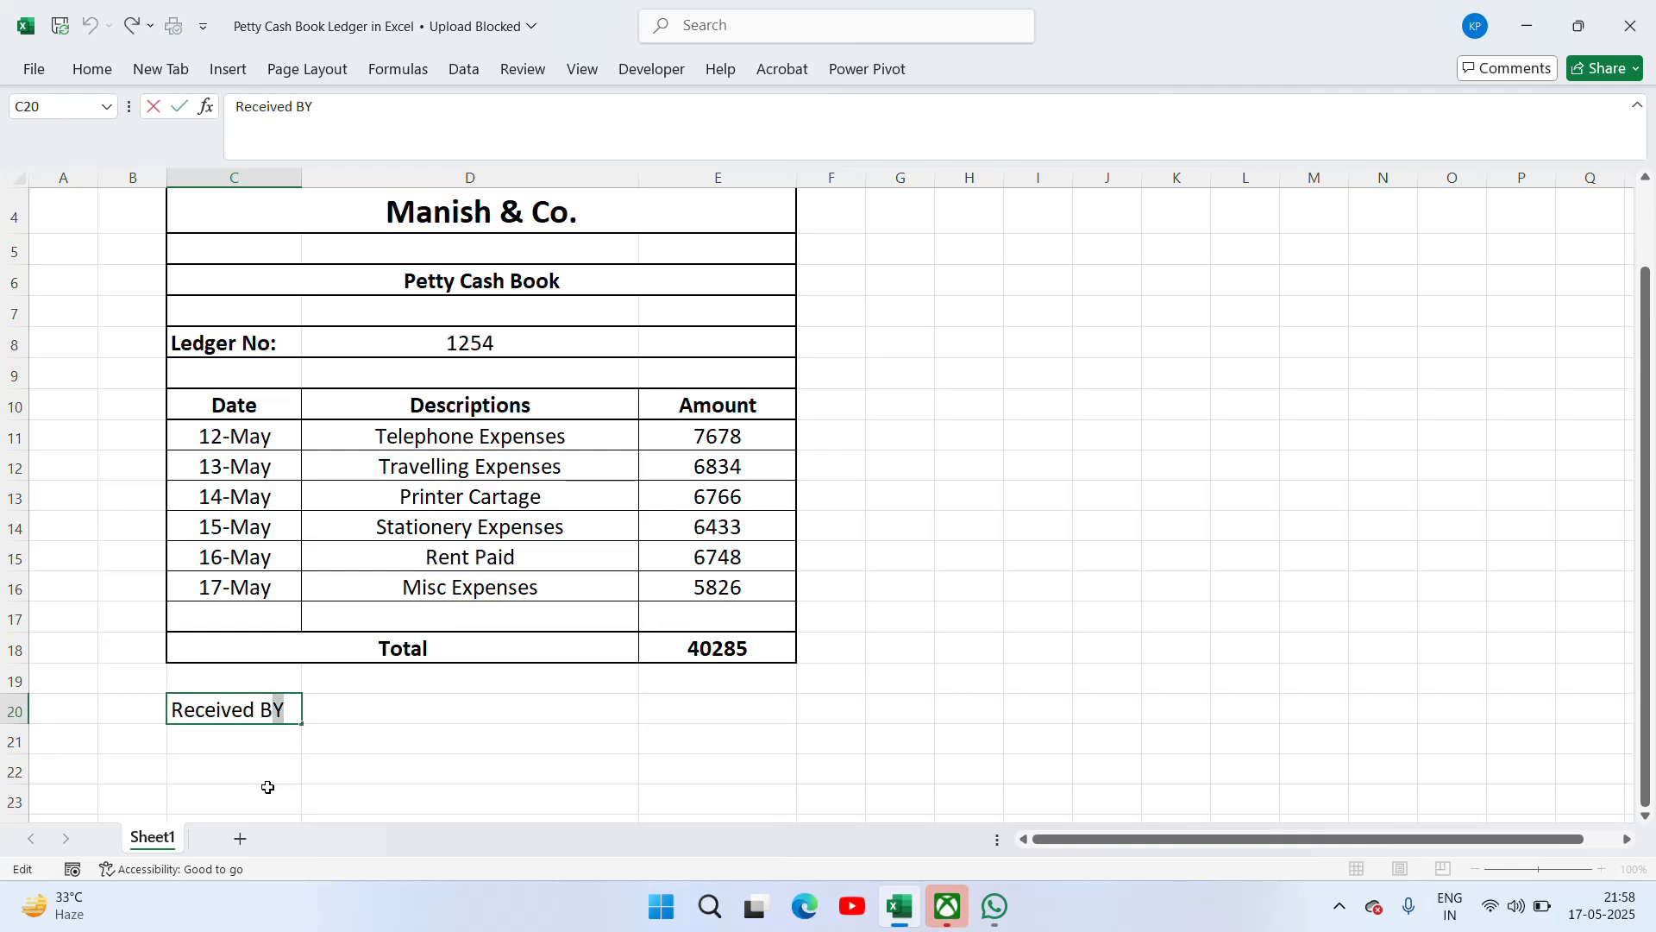
key(BackSpace)
text(y)
key(Return)
key(Up)
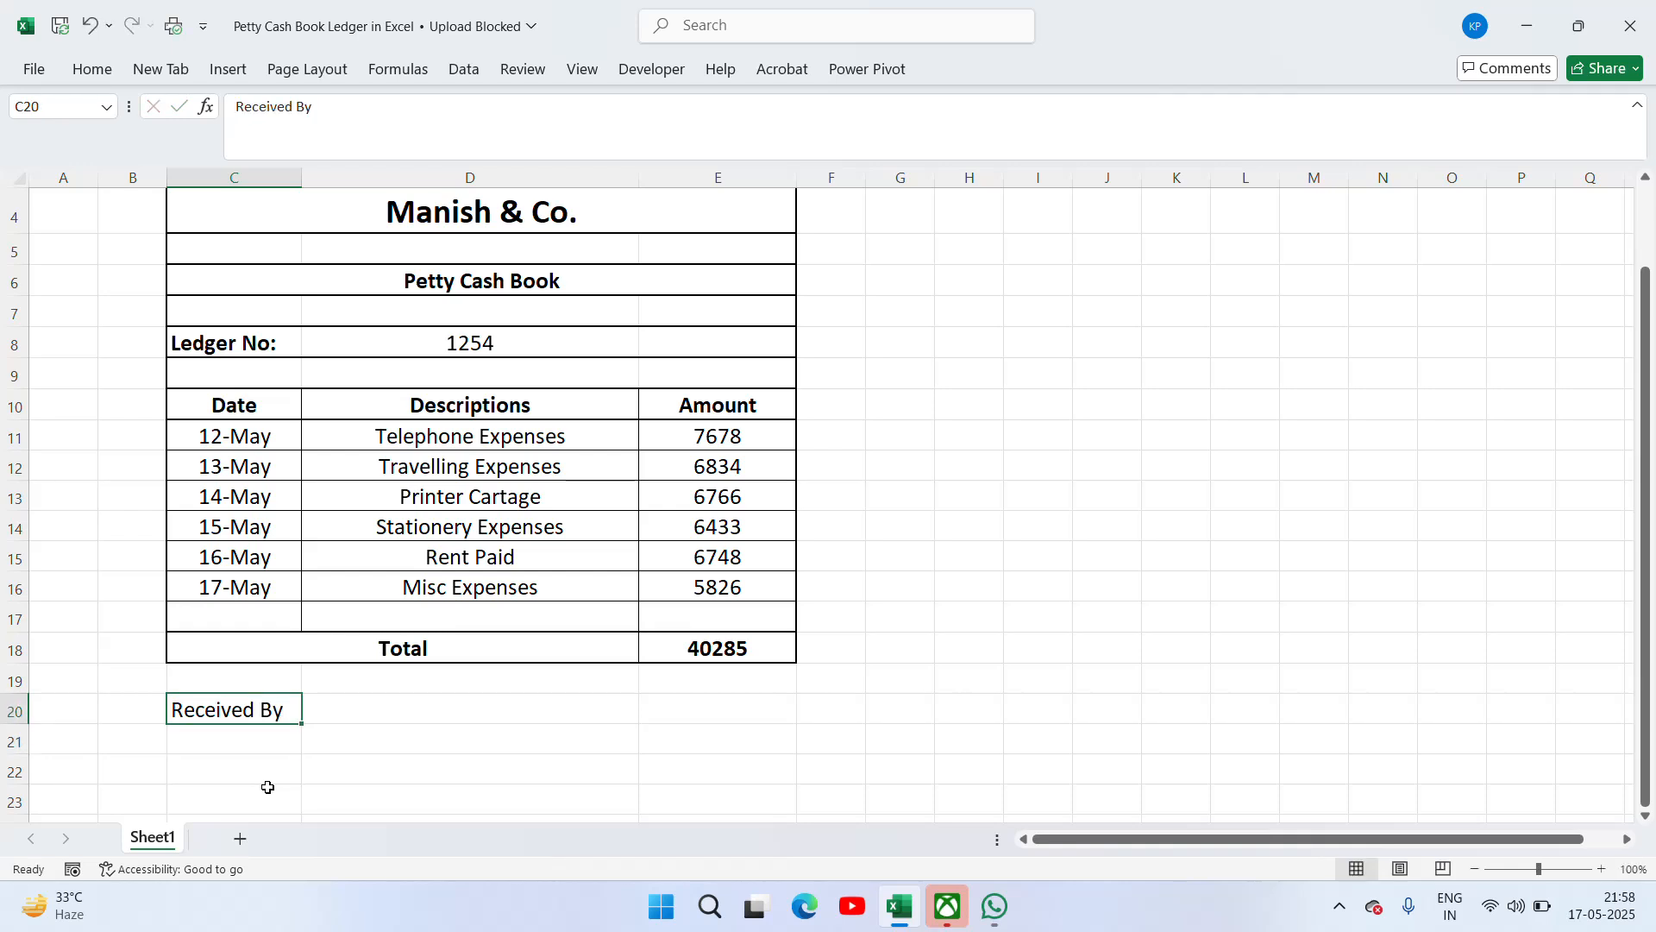
Step: Copy the Received By label into E20 and replace its text with Approved By
key(Right)
key(Right)
key(Right)
key(Left)
key(Left)
key(Left)
key(ctrl+c)
key(Right)
key(Right)
key(Left)
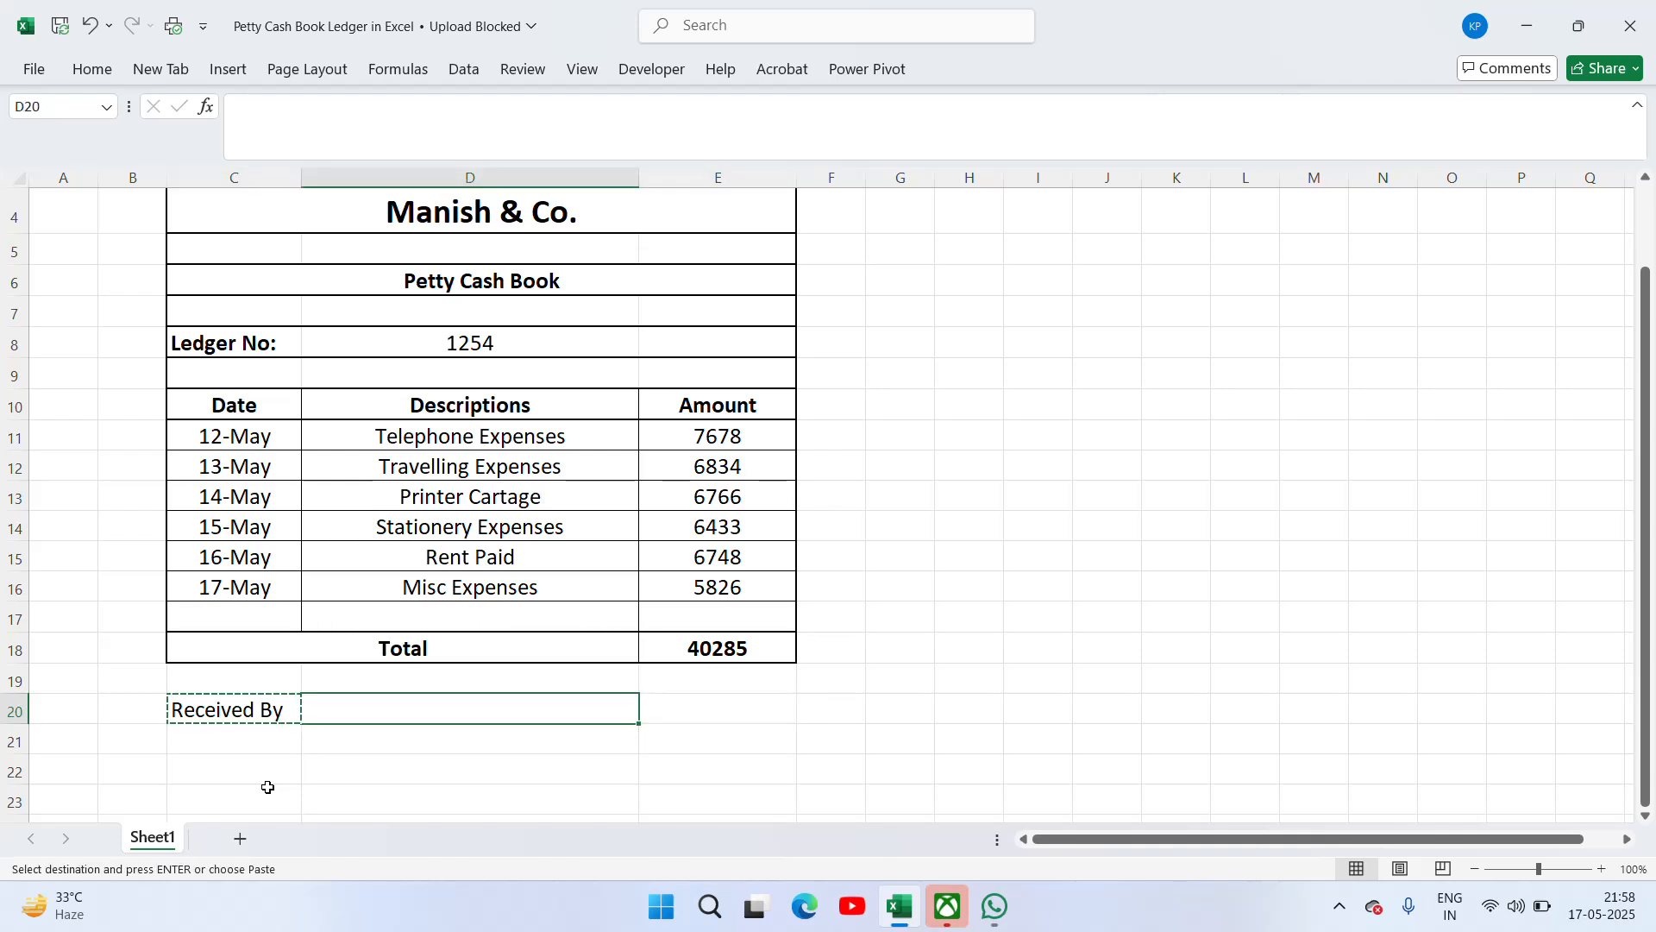
key(Right)
key(Left)
key(Right)
key(ctrl+v)
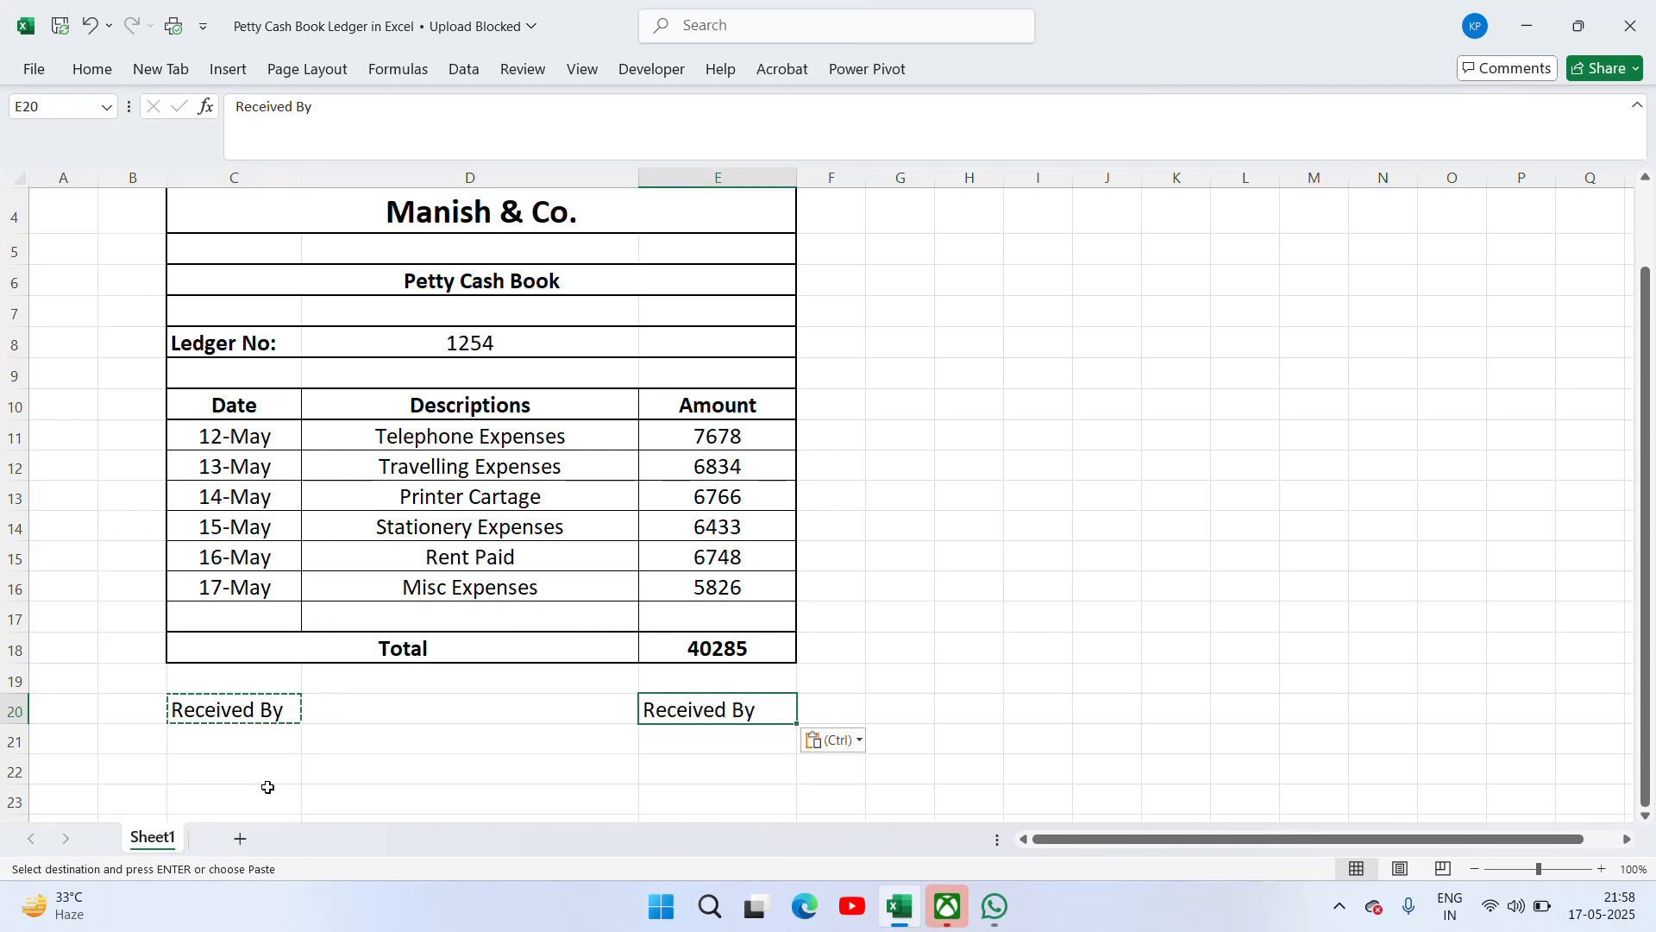
key(Escape)
text(Approved)
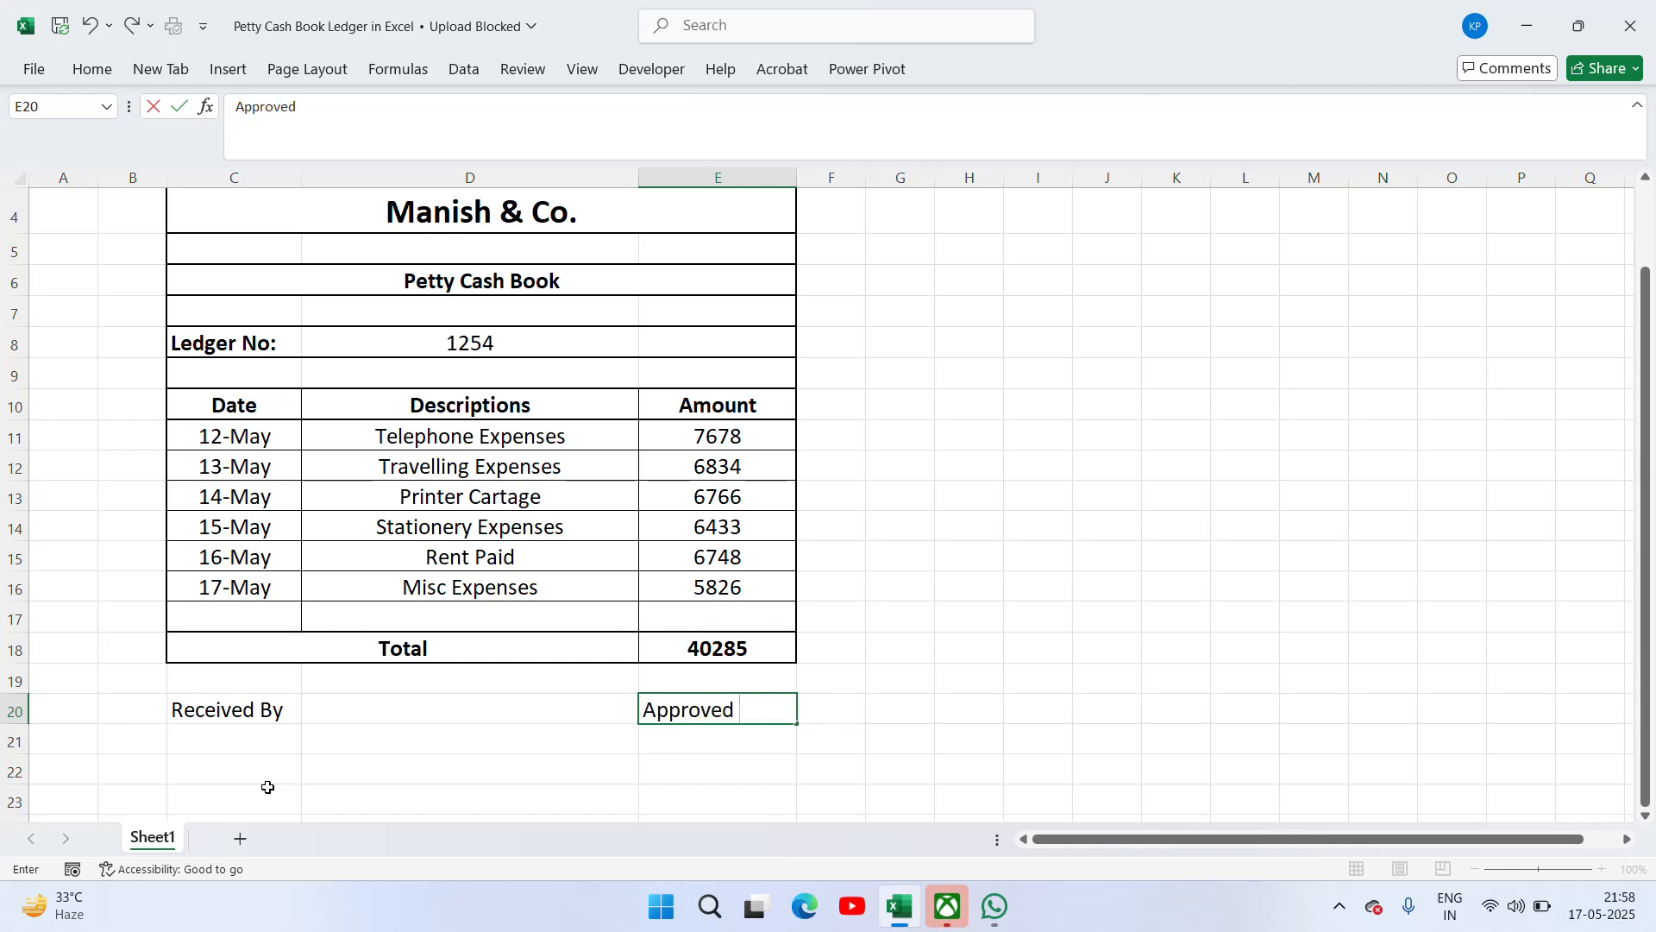
text( By)
key(Return)
Step: Make the Received By label in C20 and the Approved By label in E20 bold
key(Up)
key(Left)
key(Left)
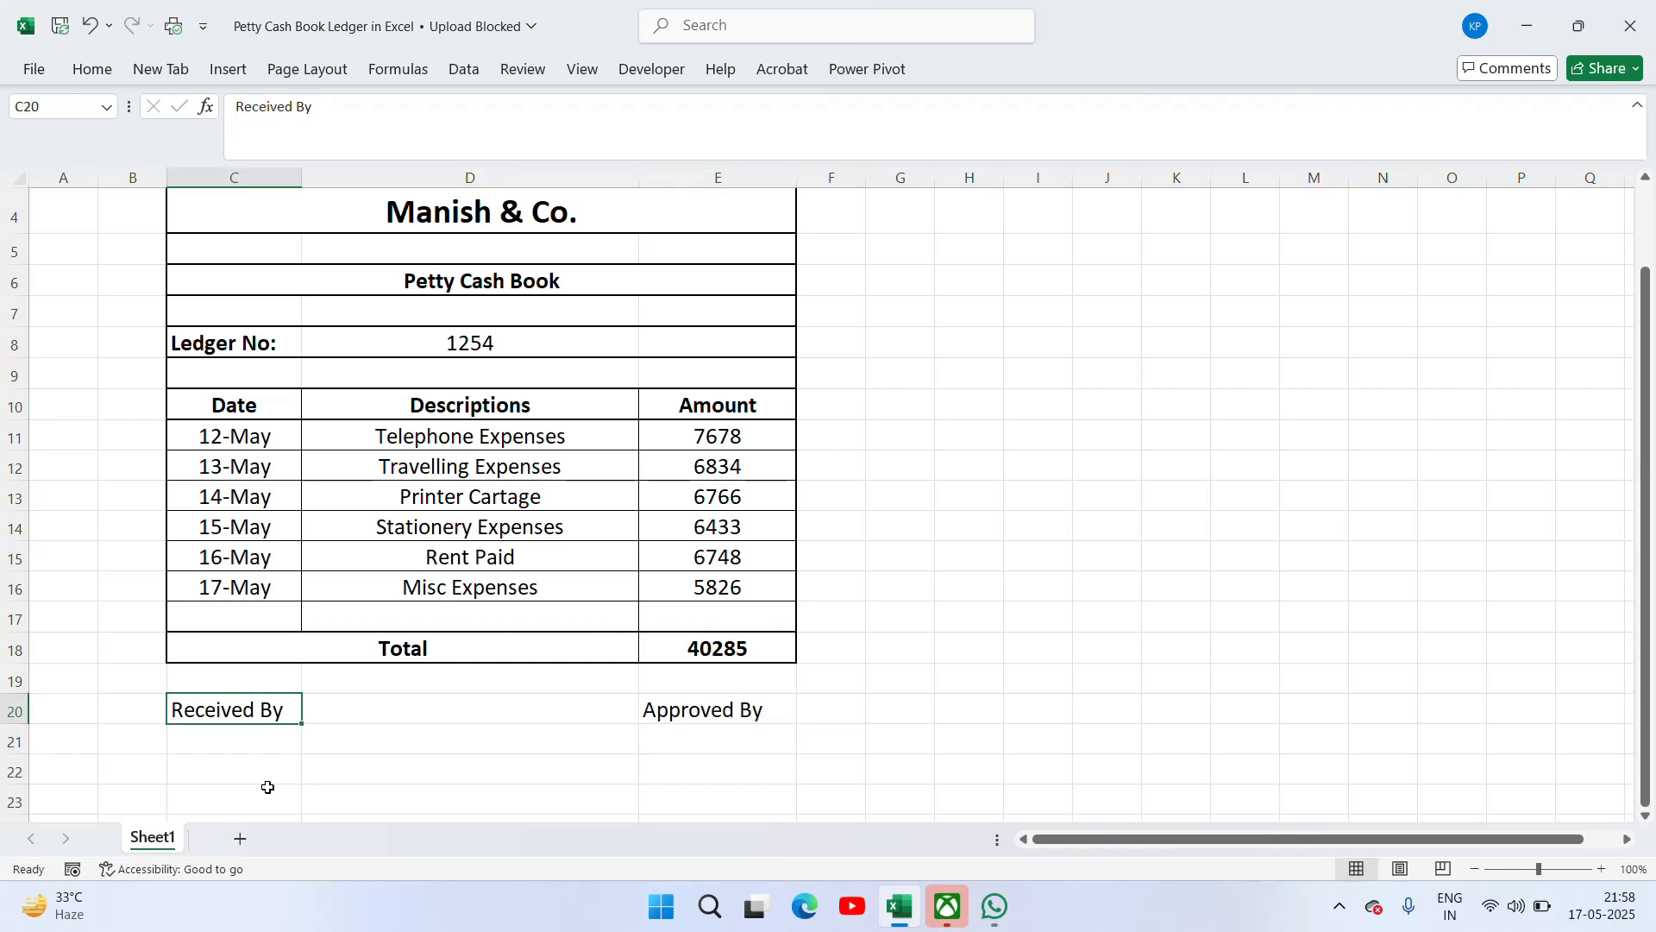
key(Left)
key(Right)
key(ctrl+b)
key(Right)
key(Right)
key(ctrl+b)
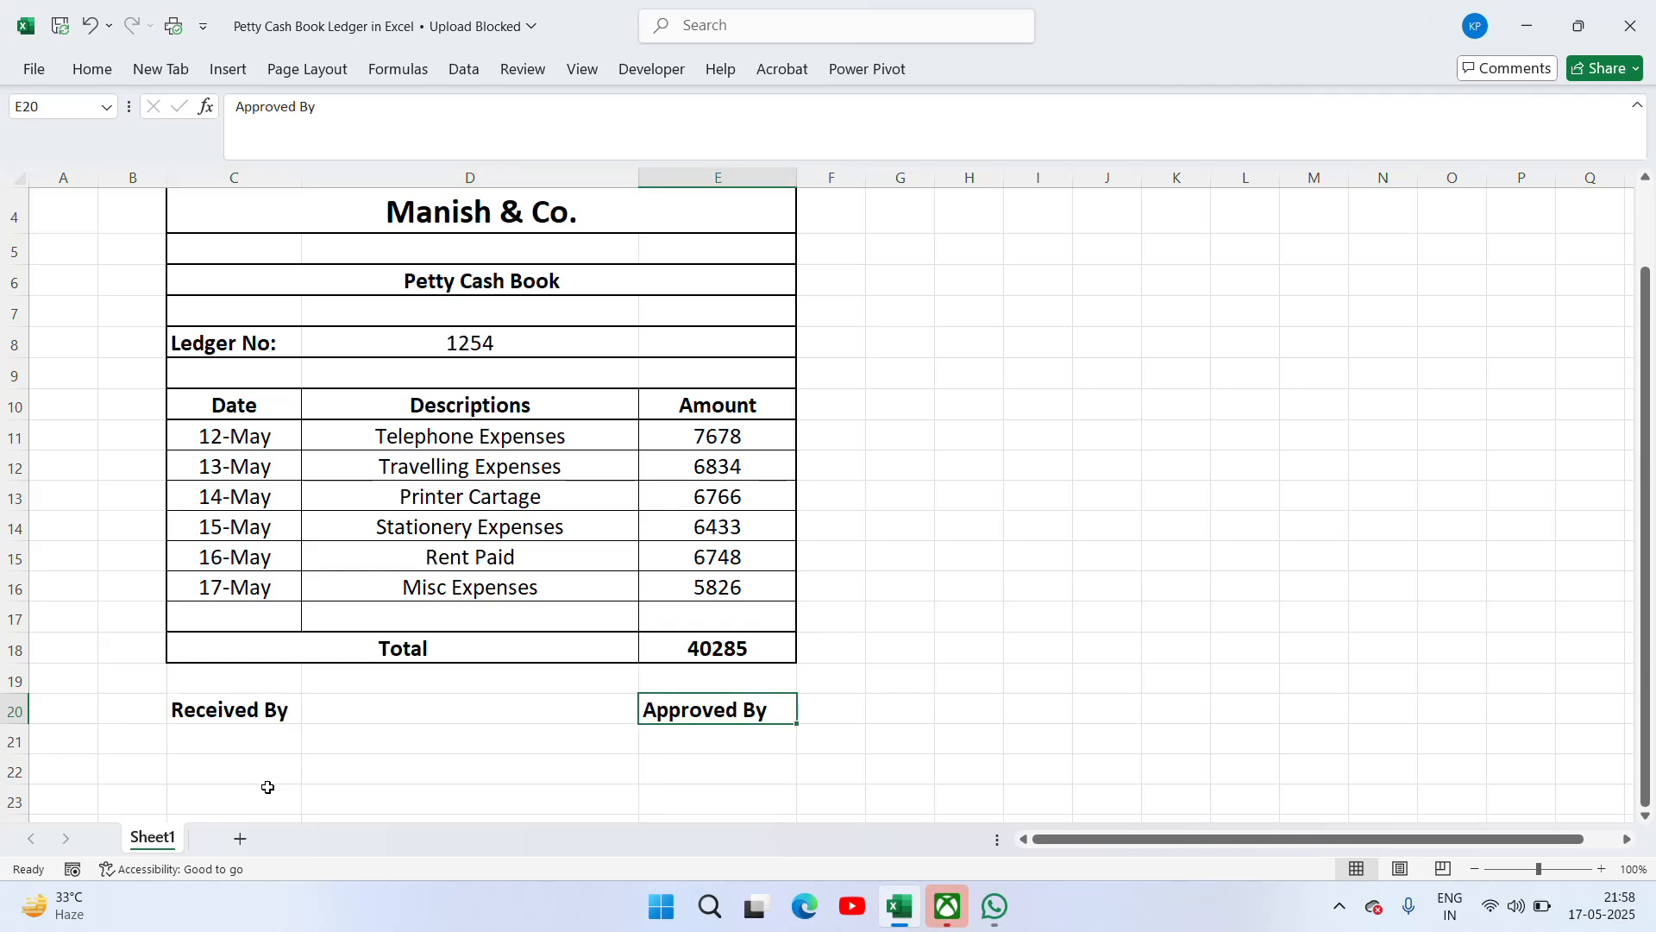
key(Left)
key(Left)
key(shift+Down)
key(shift+Down)
key(shift+Down)
key(shift+Up)
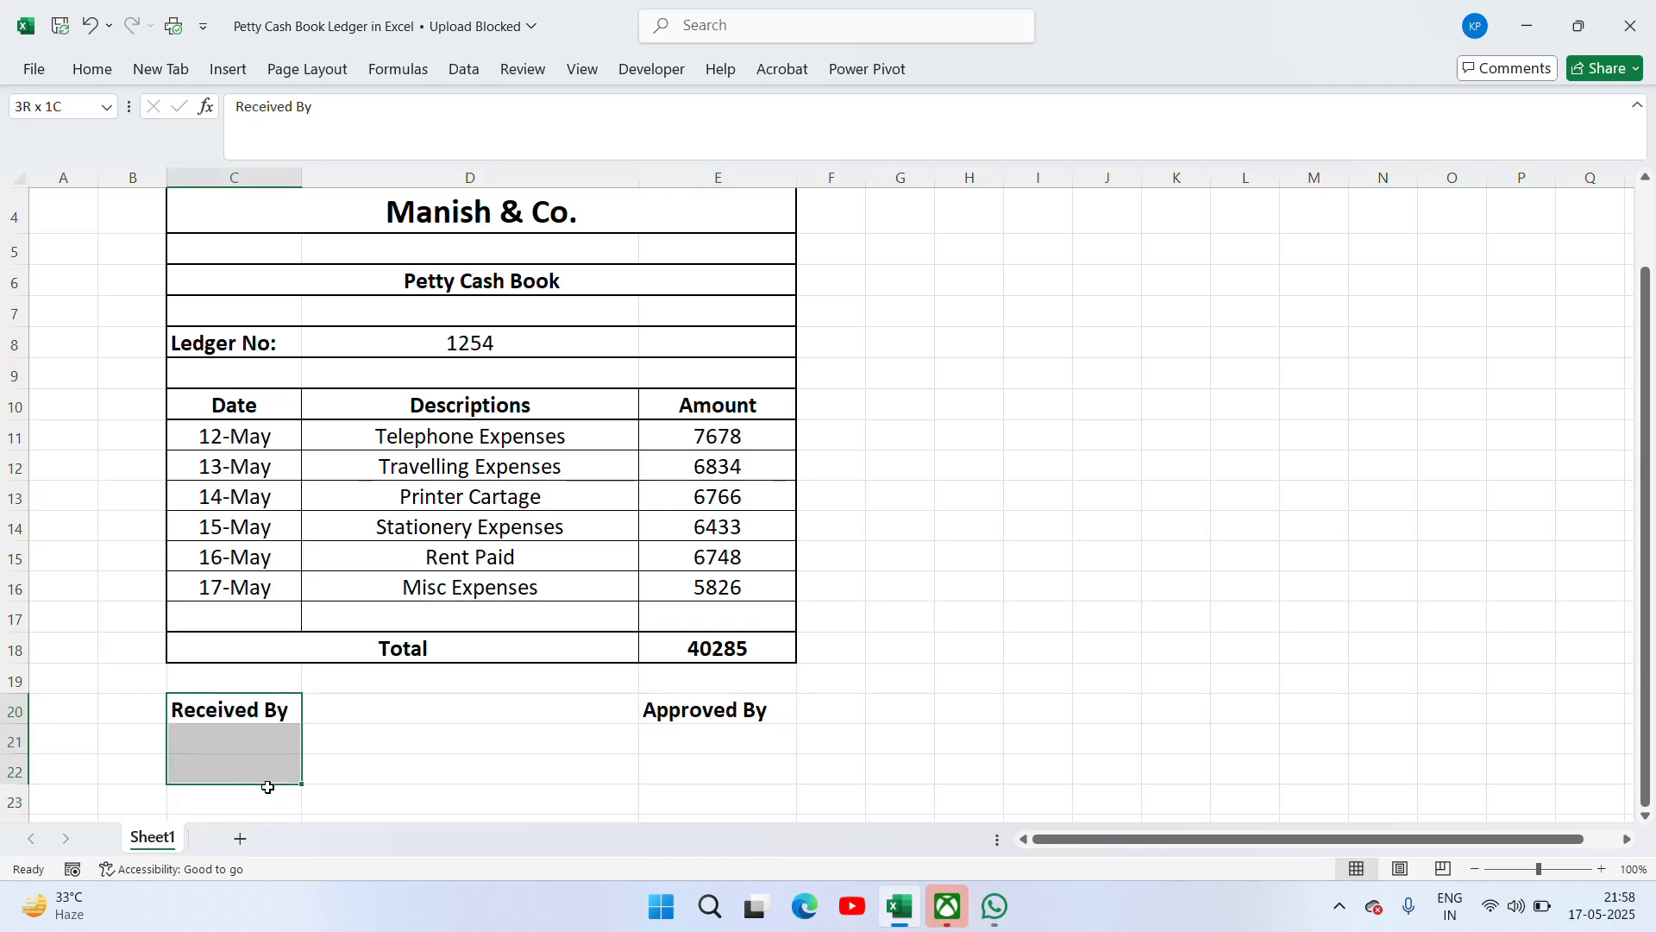
key(shift+Right)
key(shift+Right)
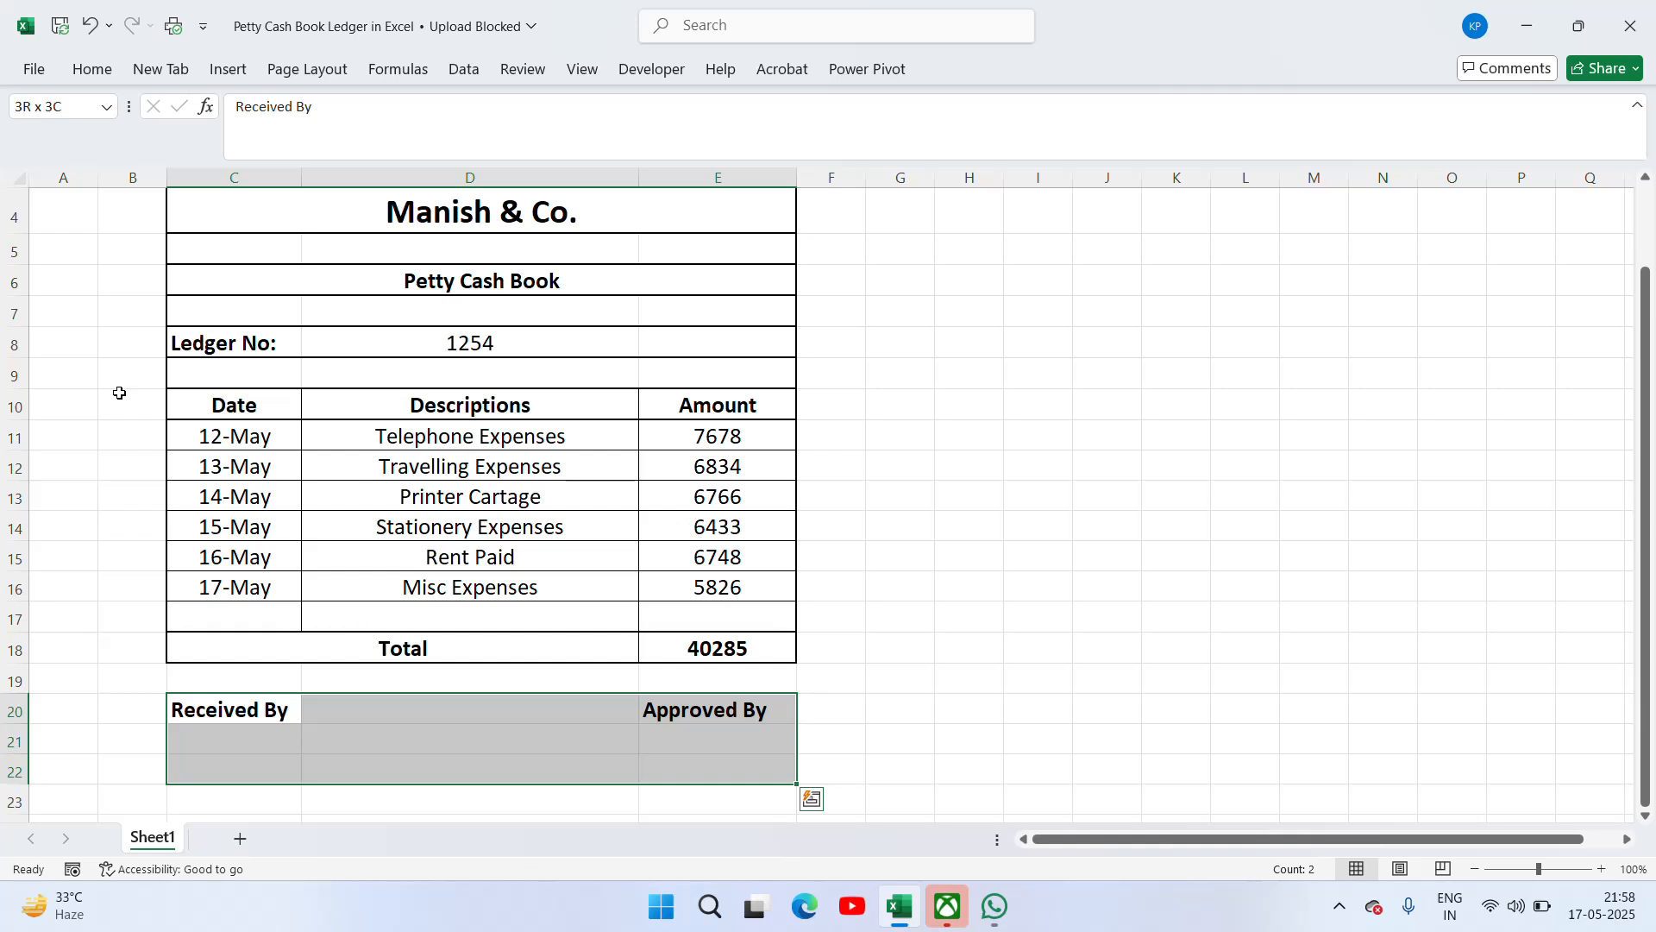
click(233, 744)
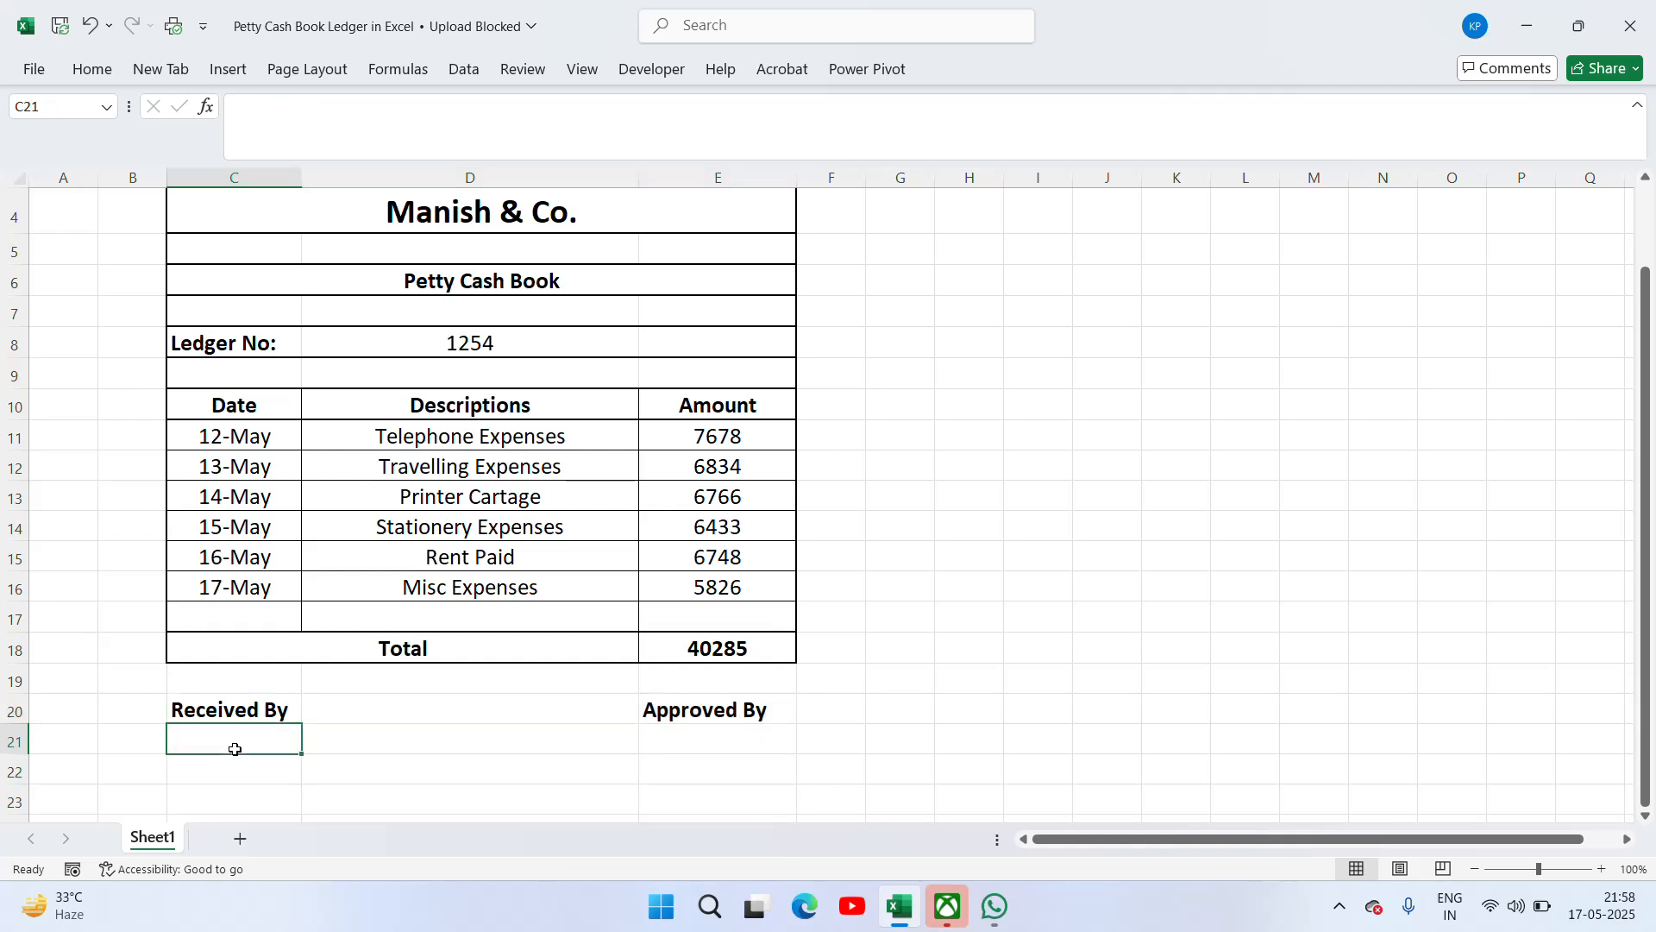
Step: Widen column C slightly so the Received By label has more room
click(385, 716)
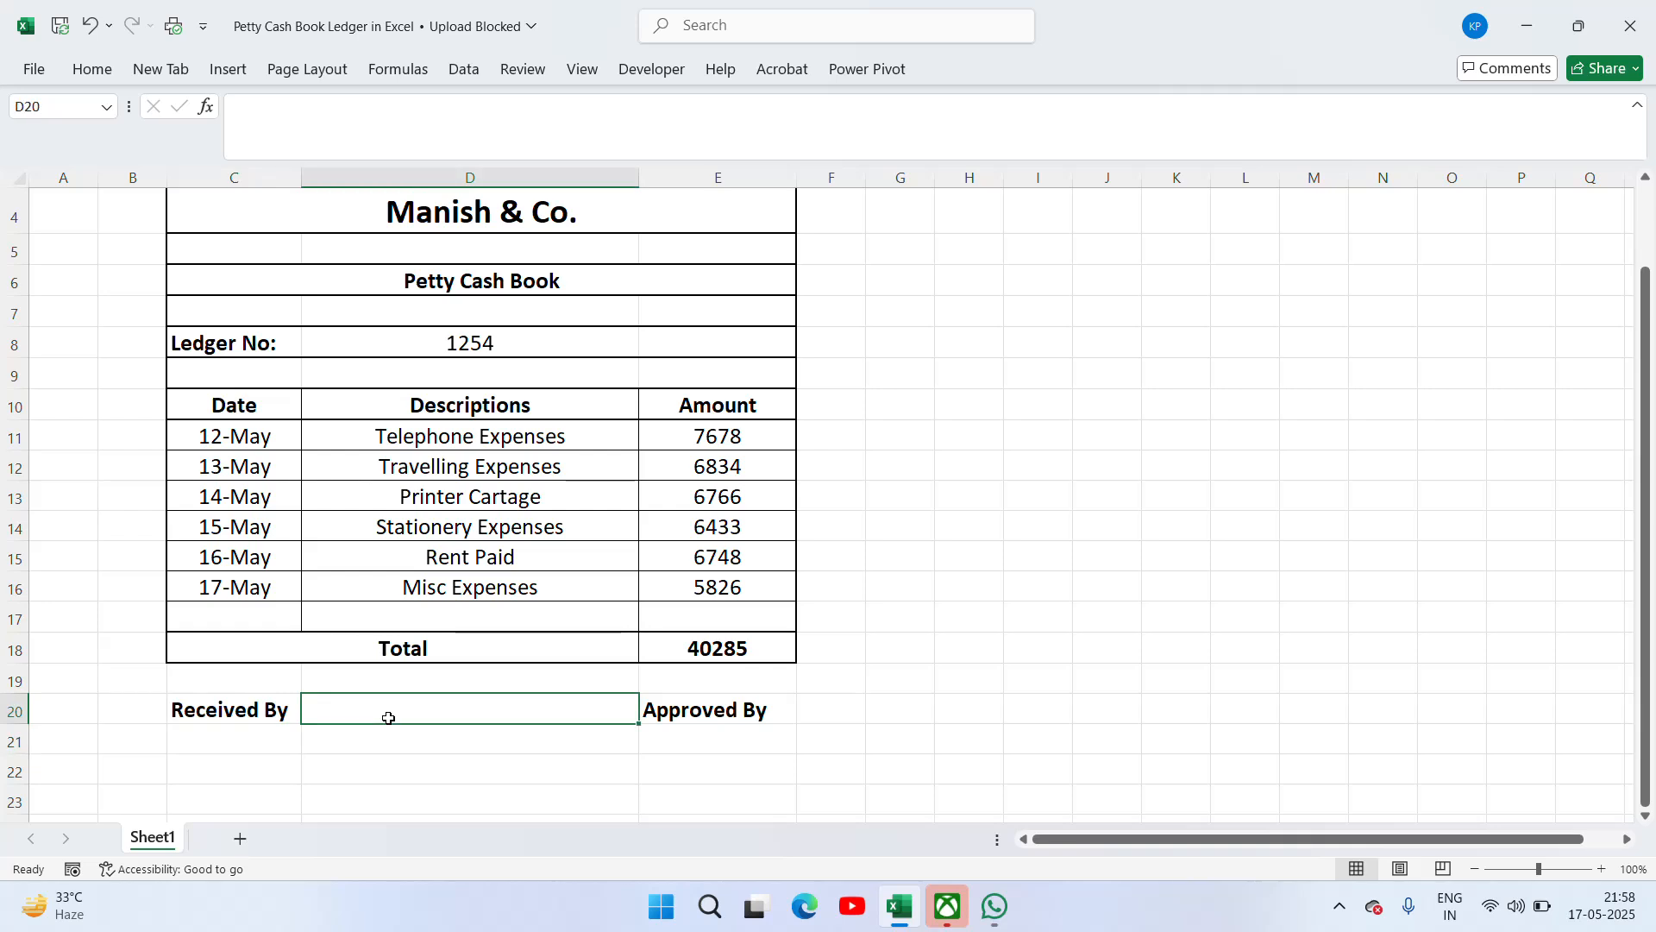
key(Left)
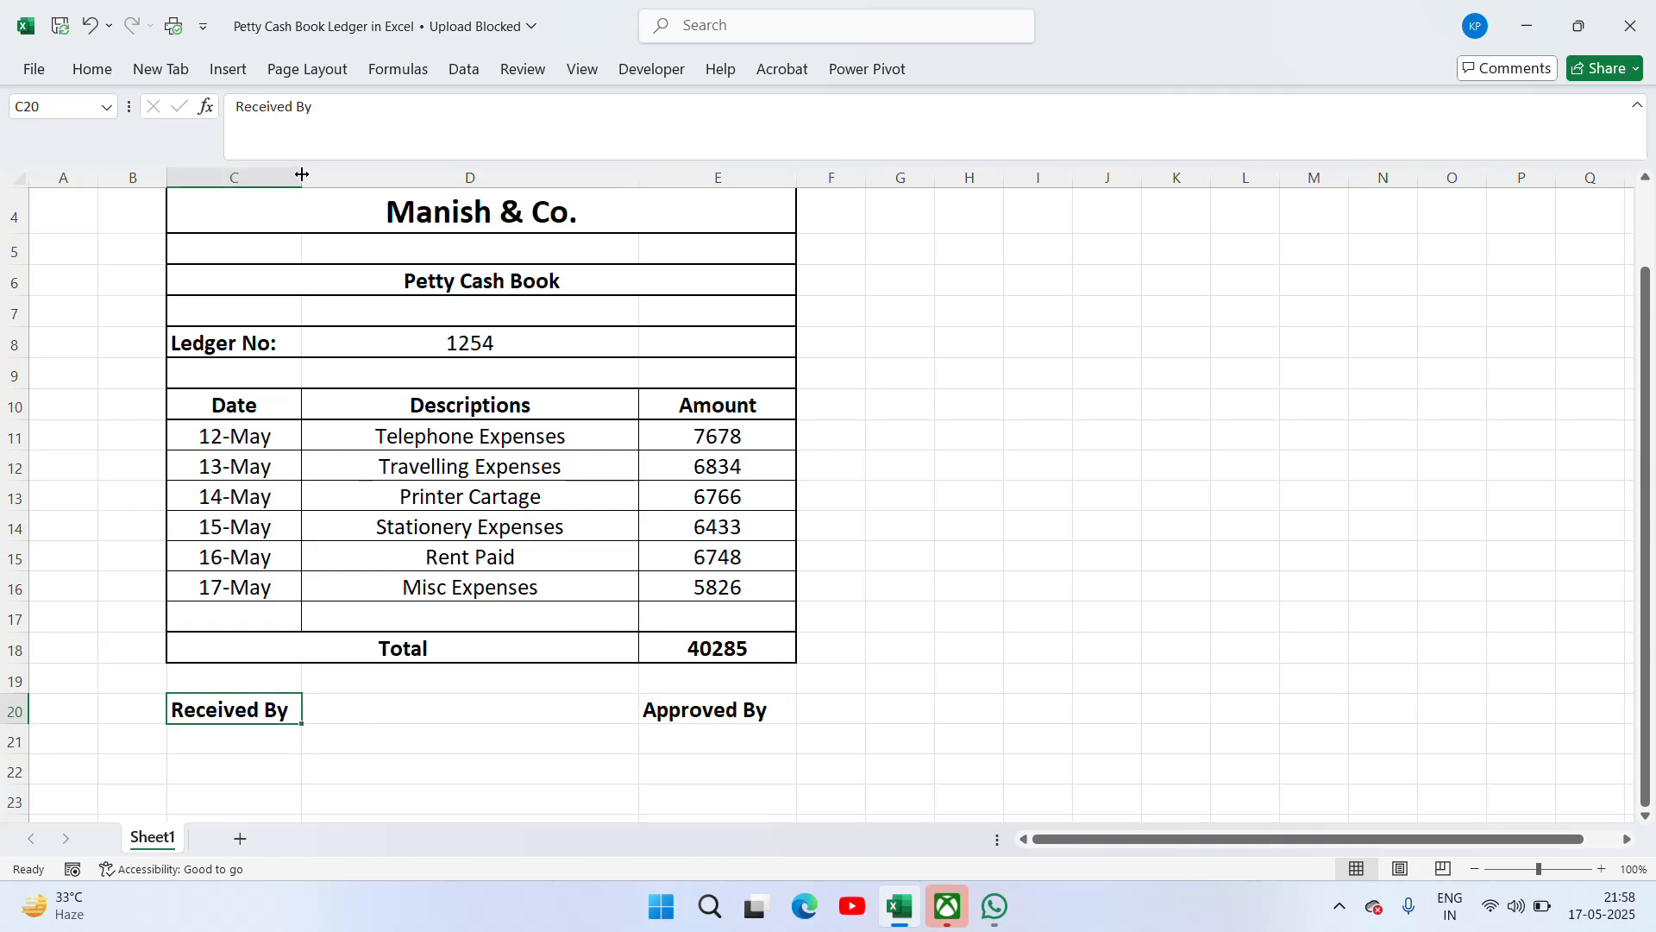
drag(301, 176, 328, 177)
click(450, 715)
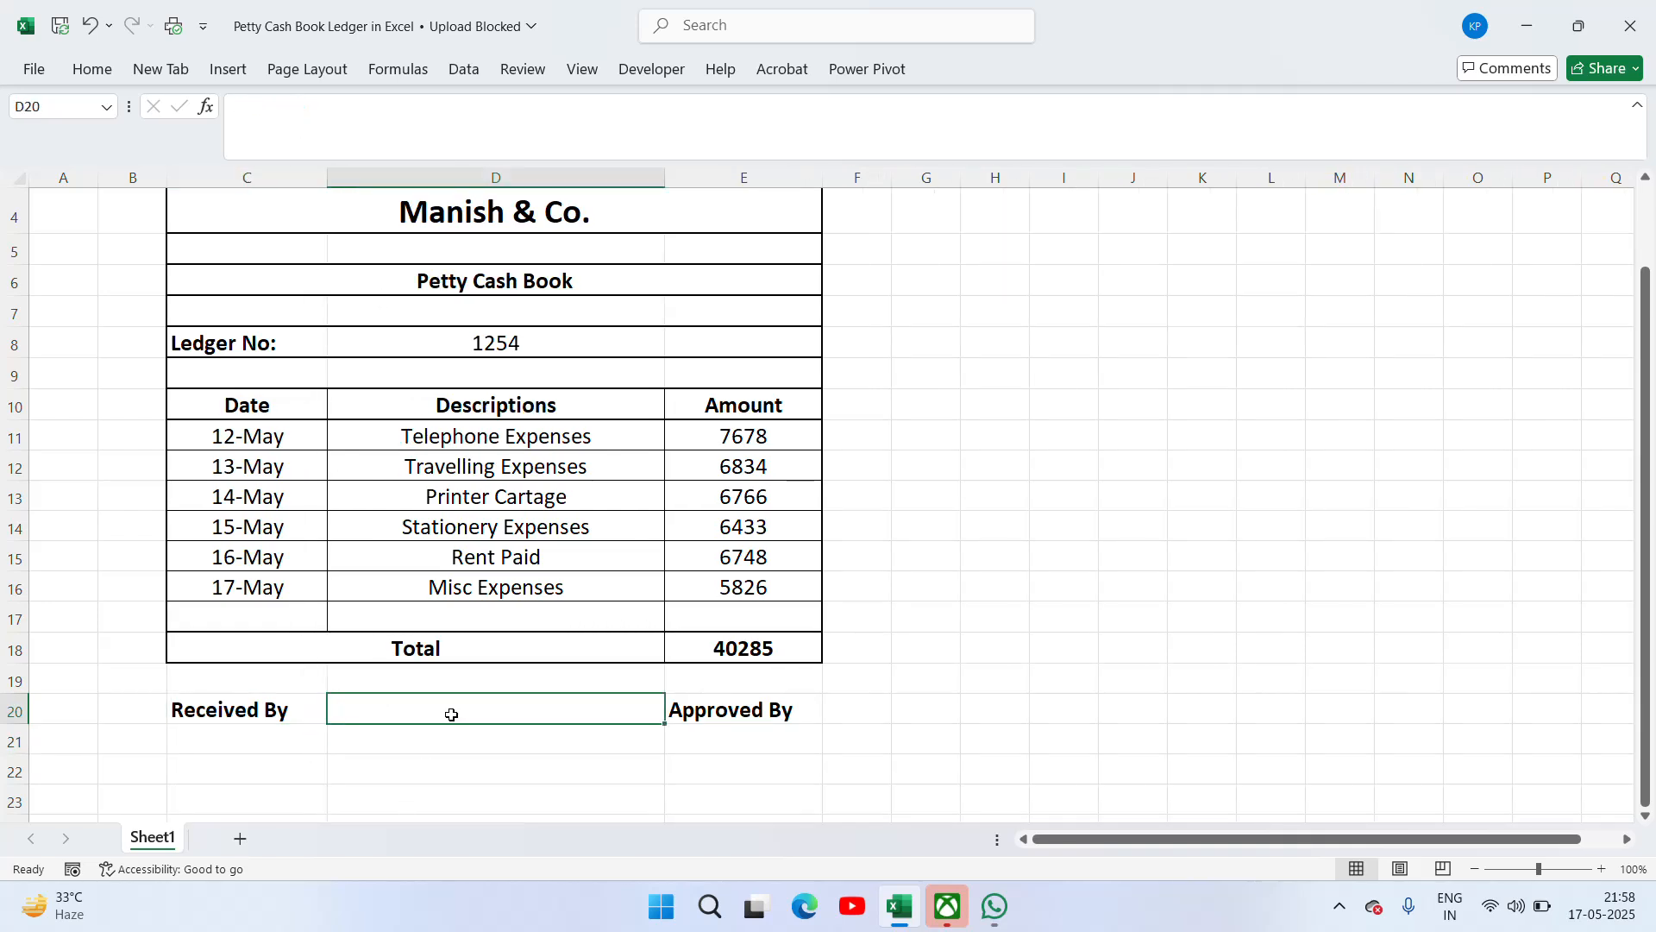
Step: Add a thick outside border around the signature block C20:E22 containing Received By and Approved By
key(Left)
key(shift+Down)
key(shift+Down)
key(shift+Up)
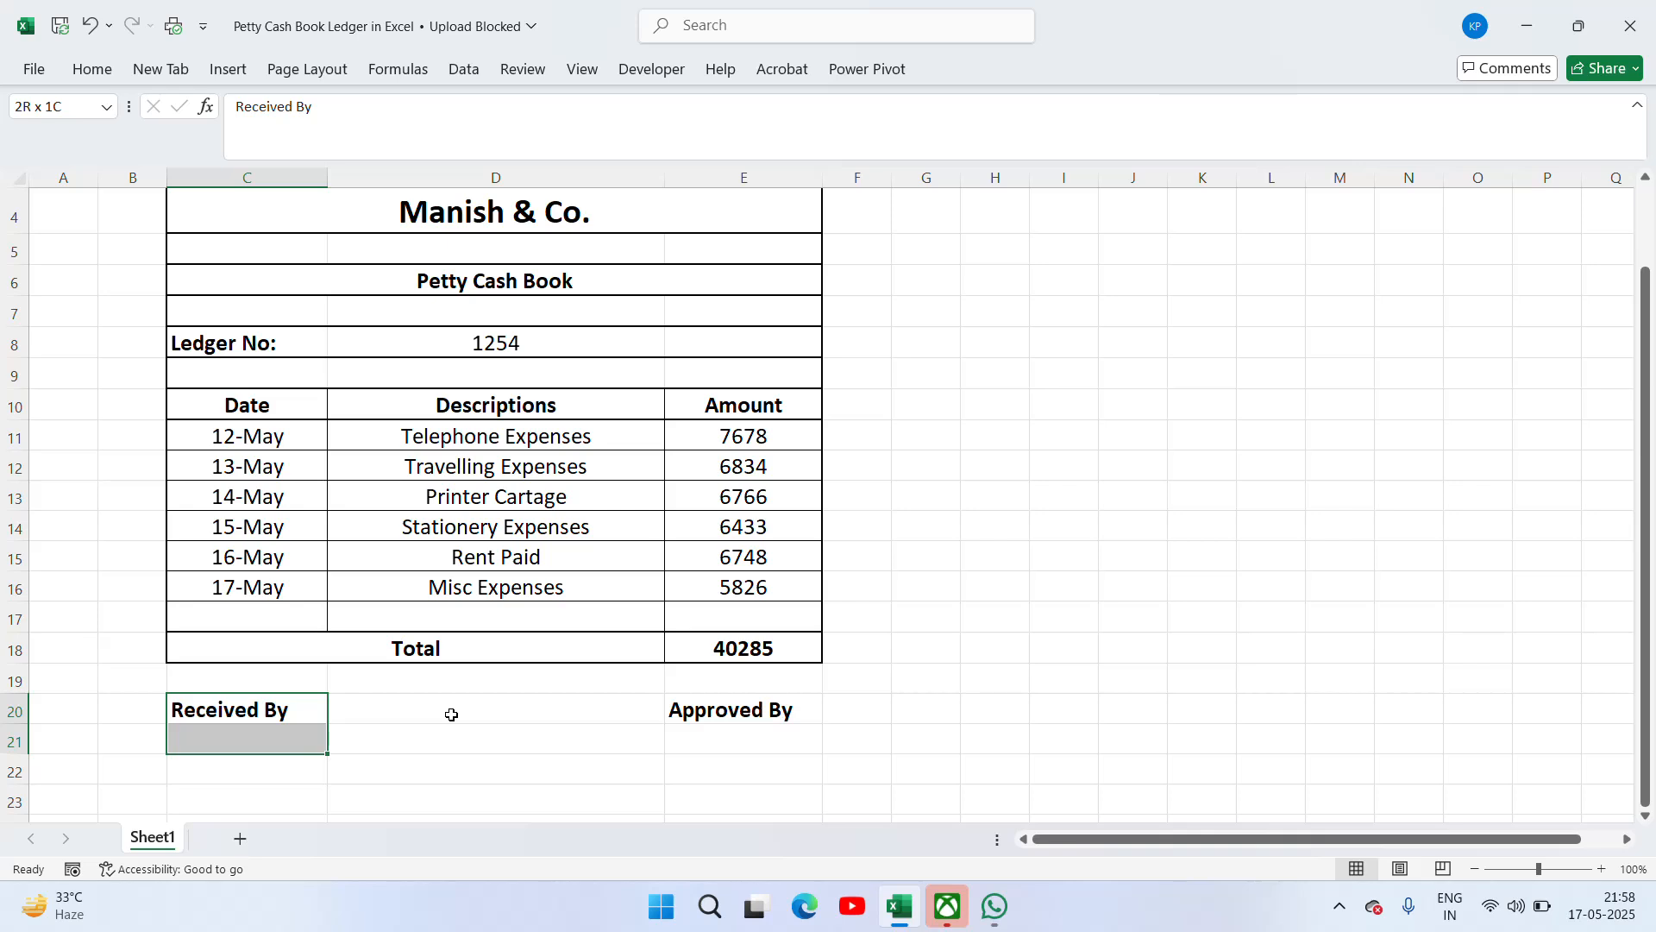
key(shift+Right)
key(shift+Right)
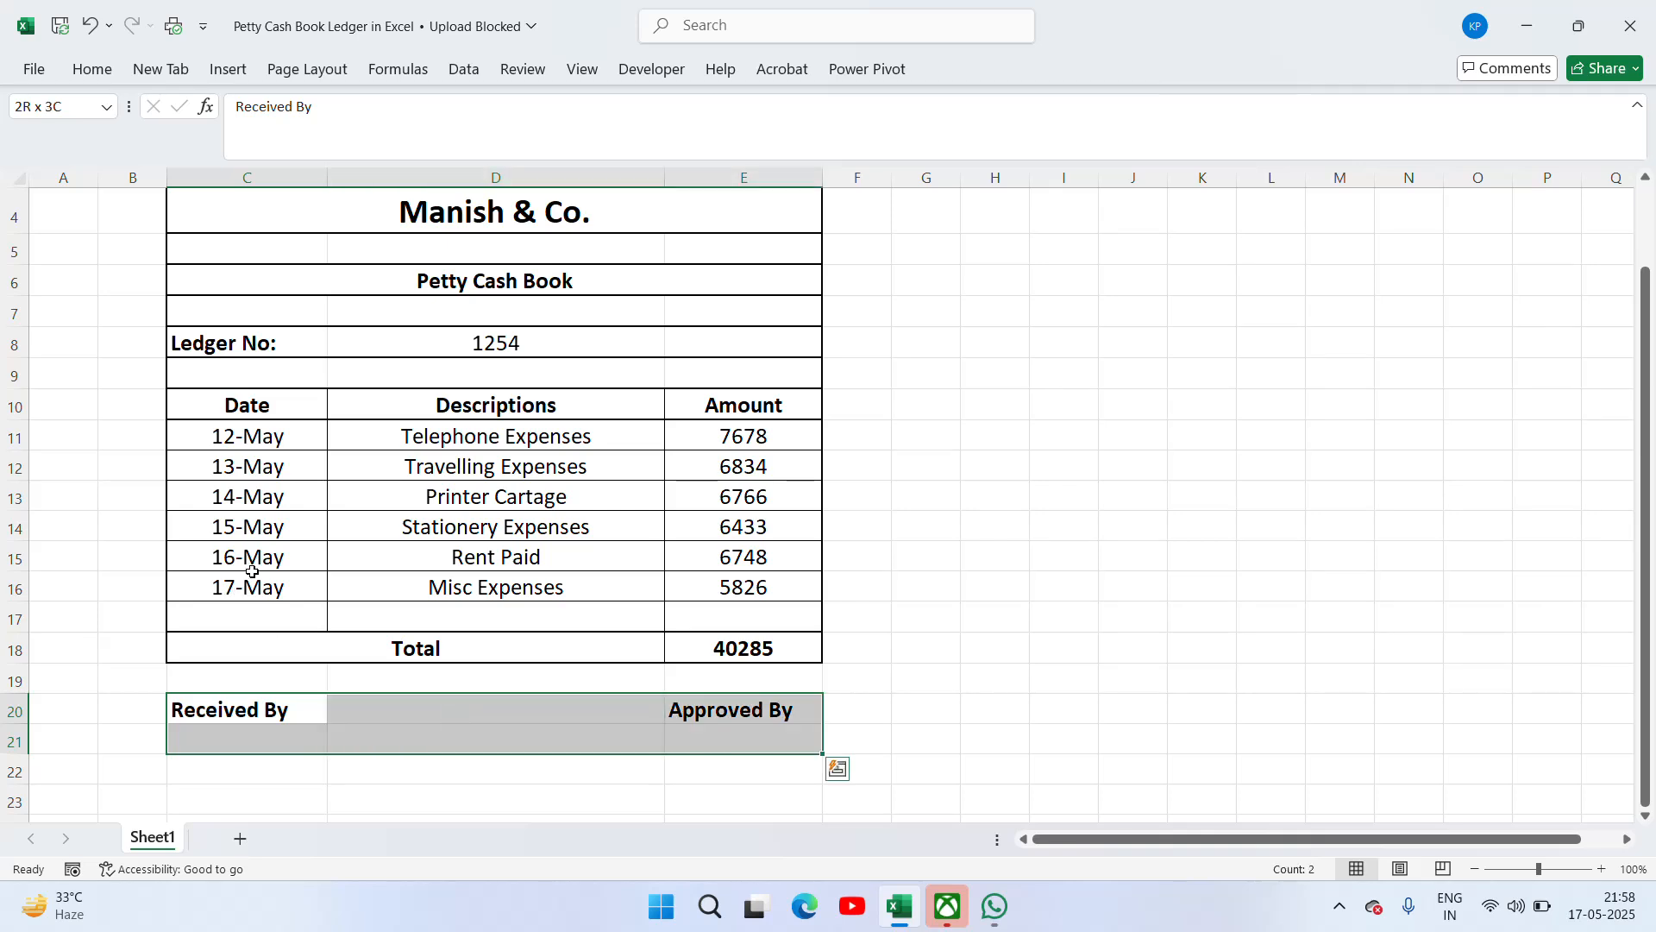
shift+click(232, 766)
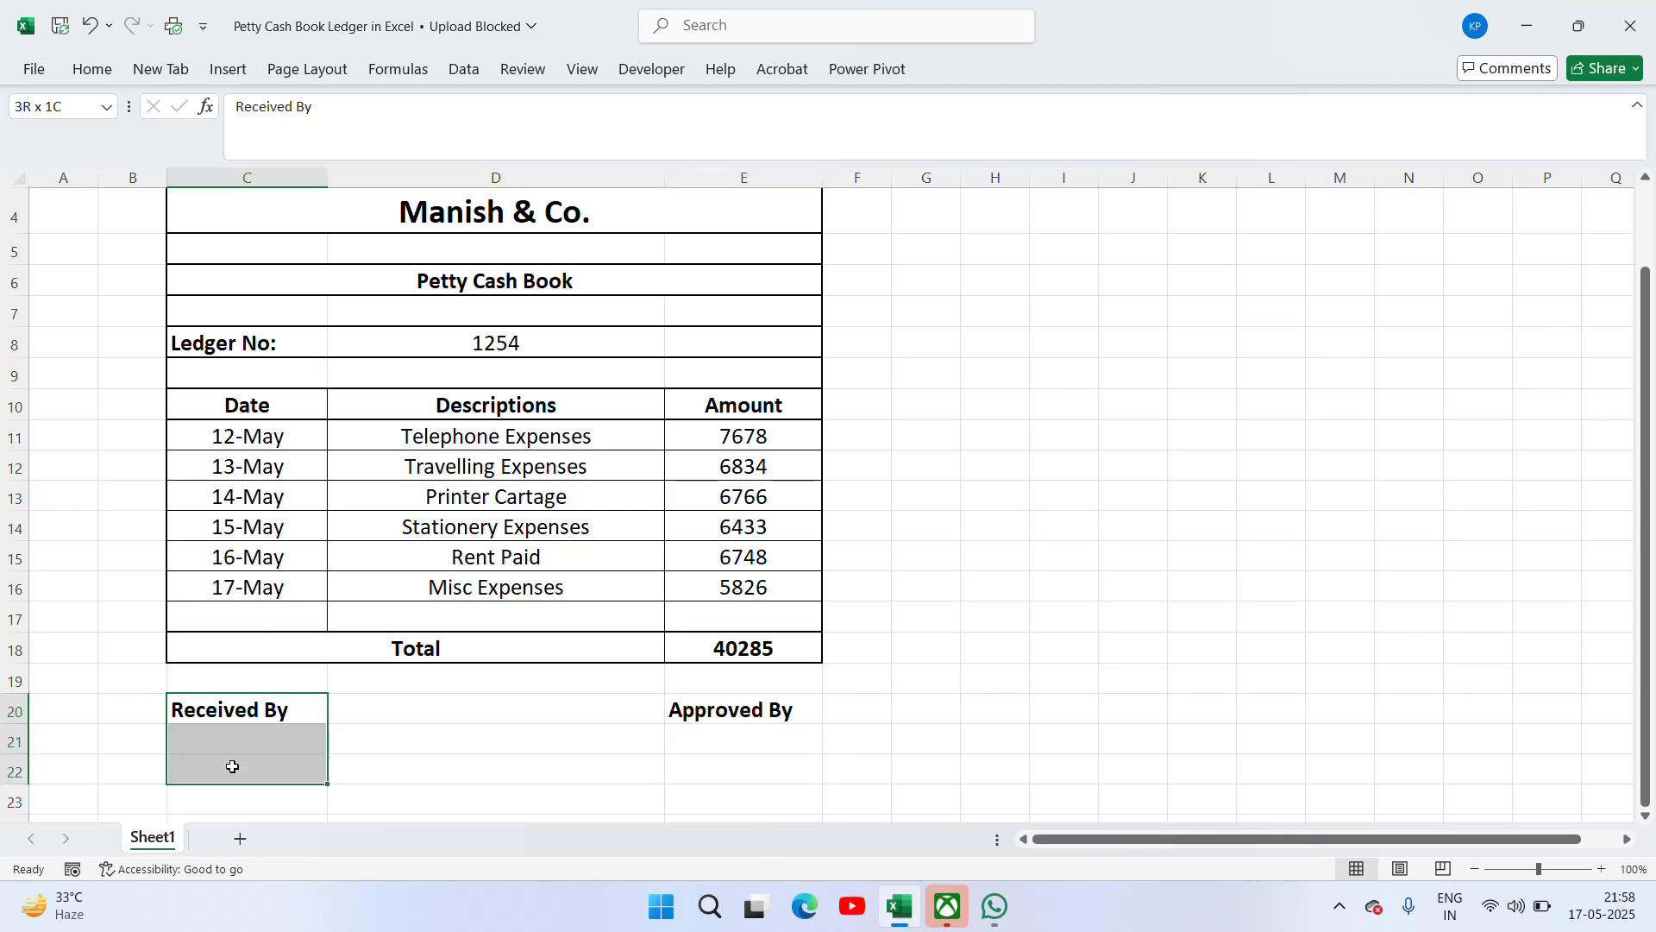
shift+click(720, 763)
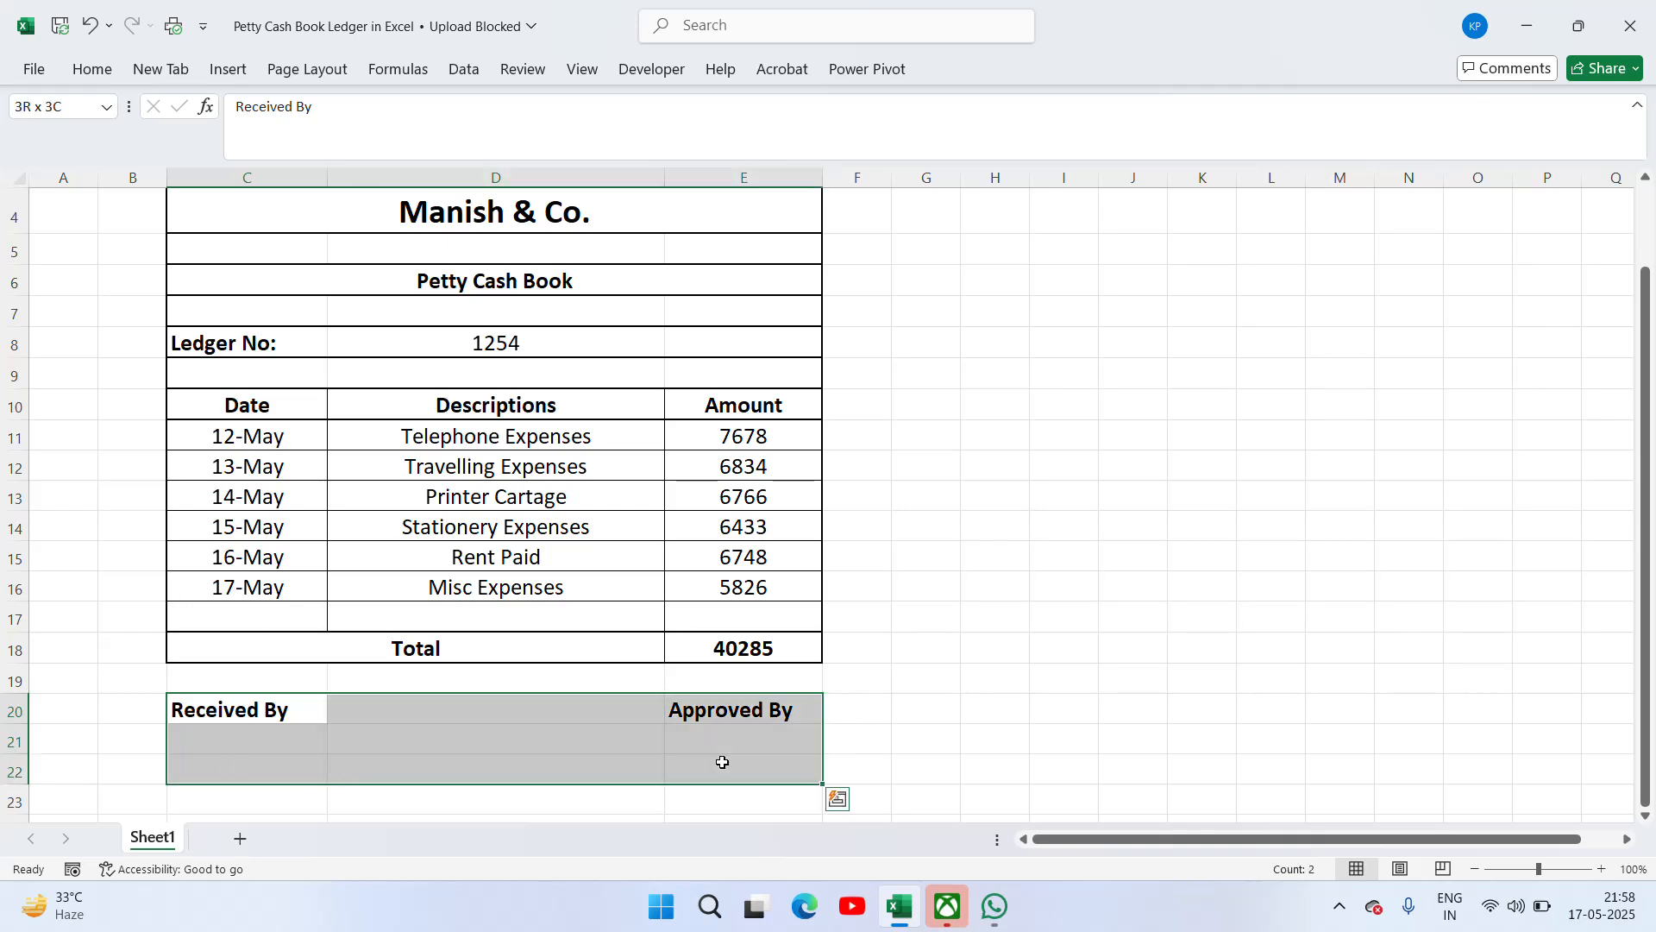
click(107, 70)
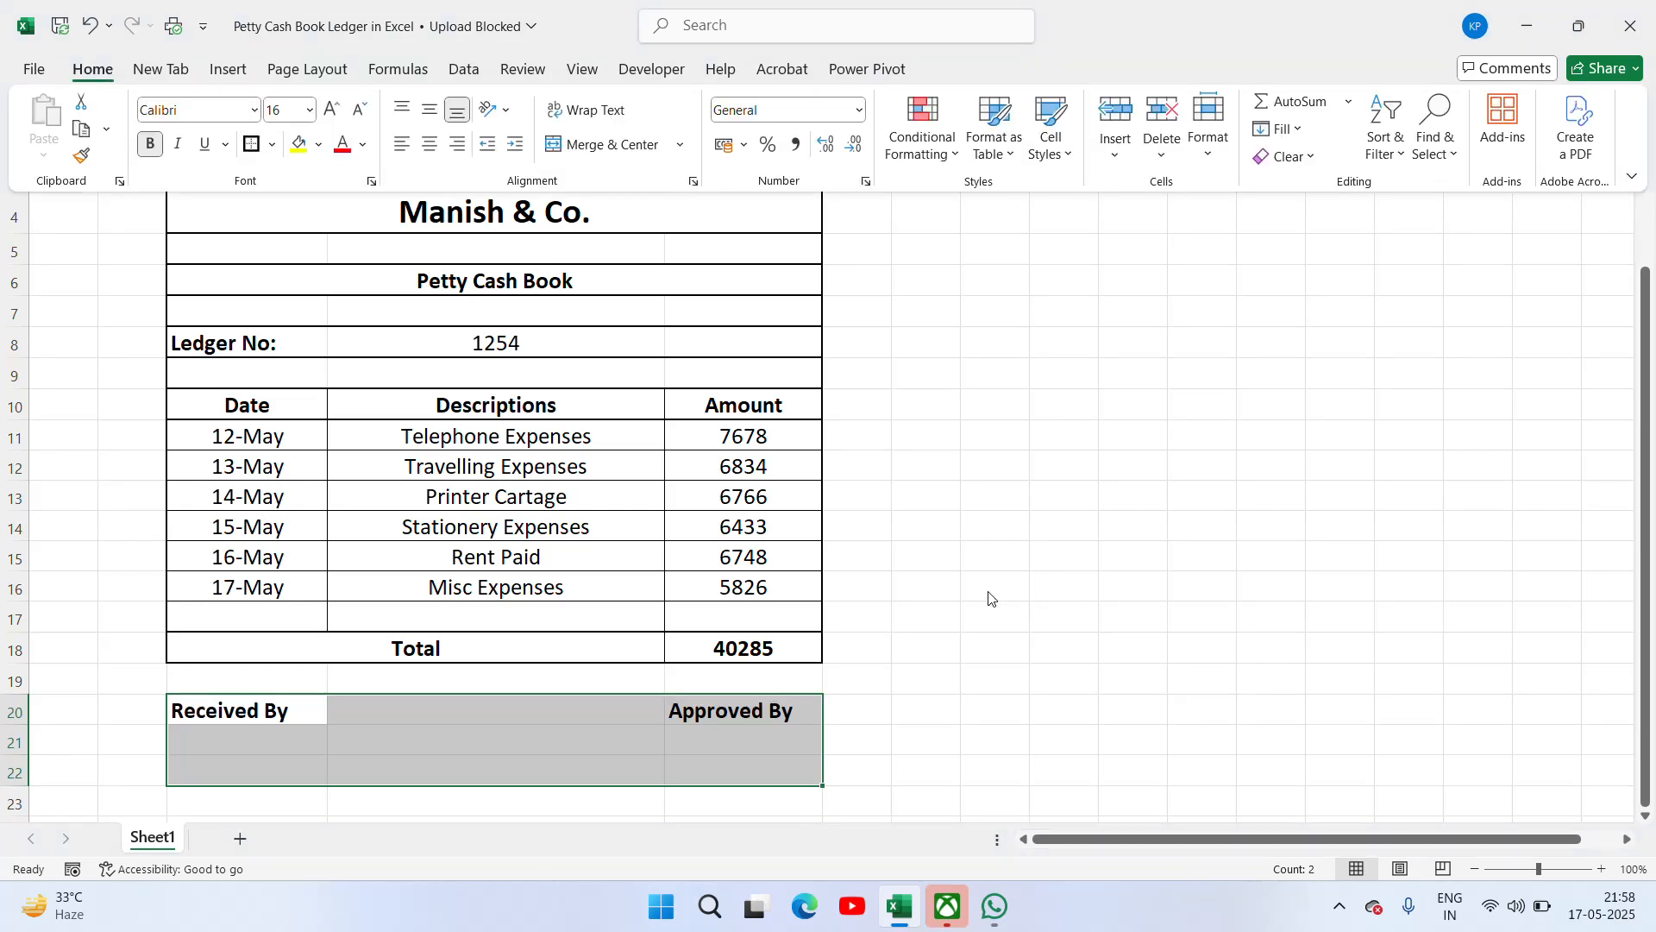
click(921, 614)
Step: Add a thick outside border around the blank row C19:E19 between the Total row and the signature block
click(212, 678)
key(shift+Right)
key(shift+Right)
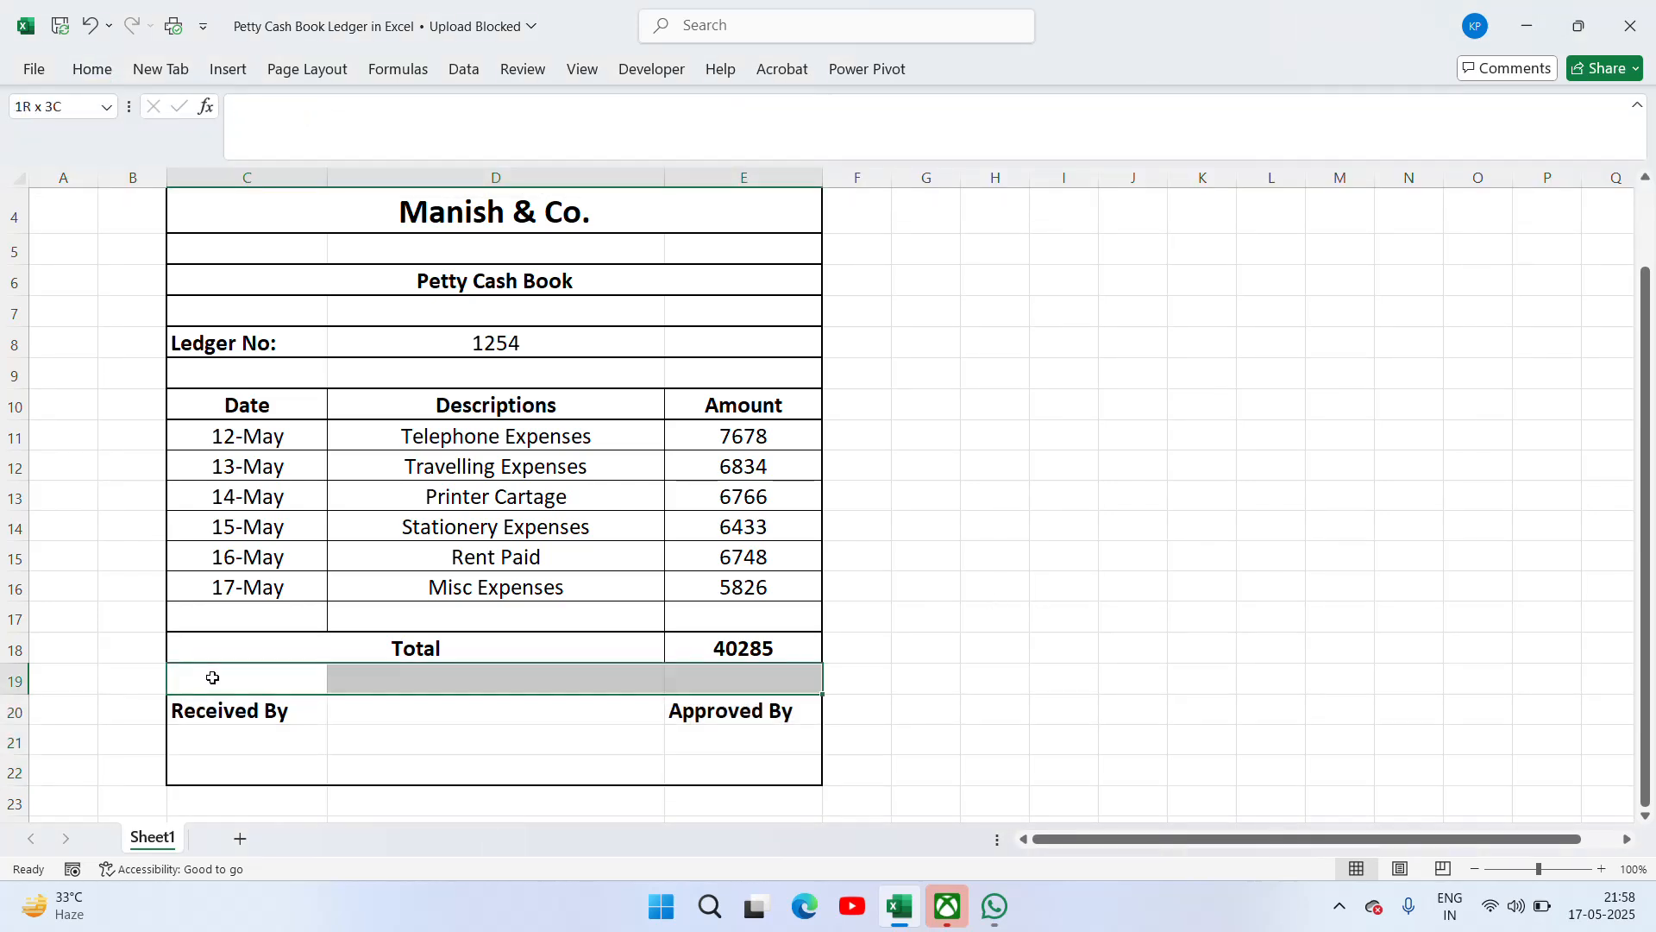
click(90, 71)
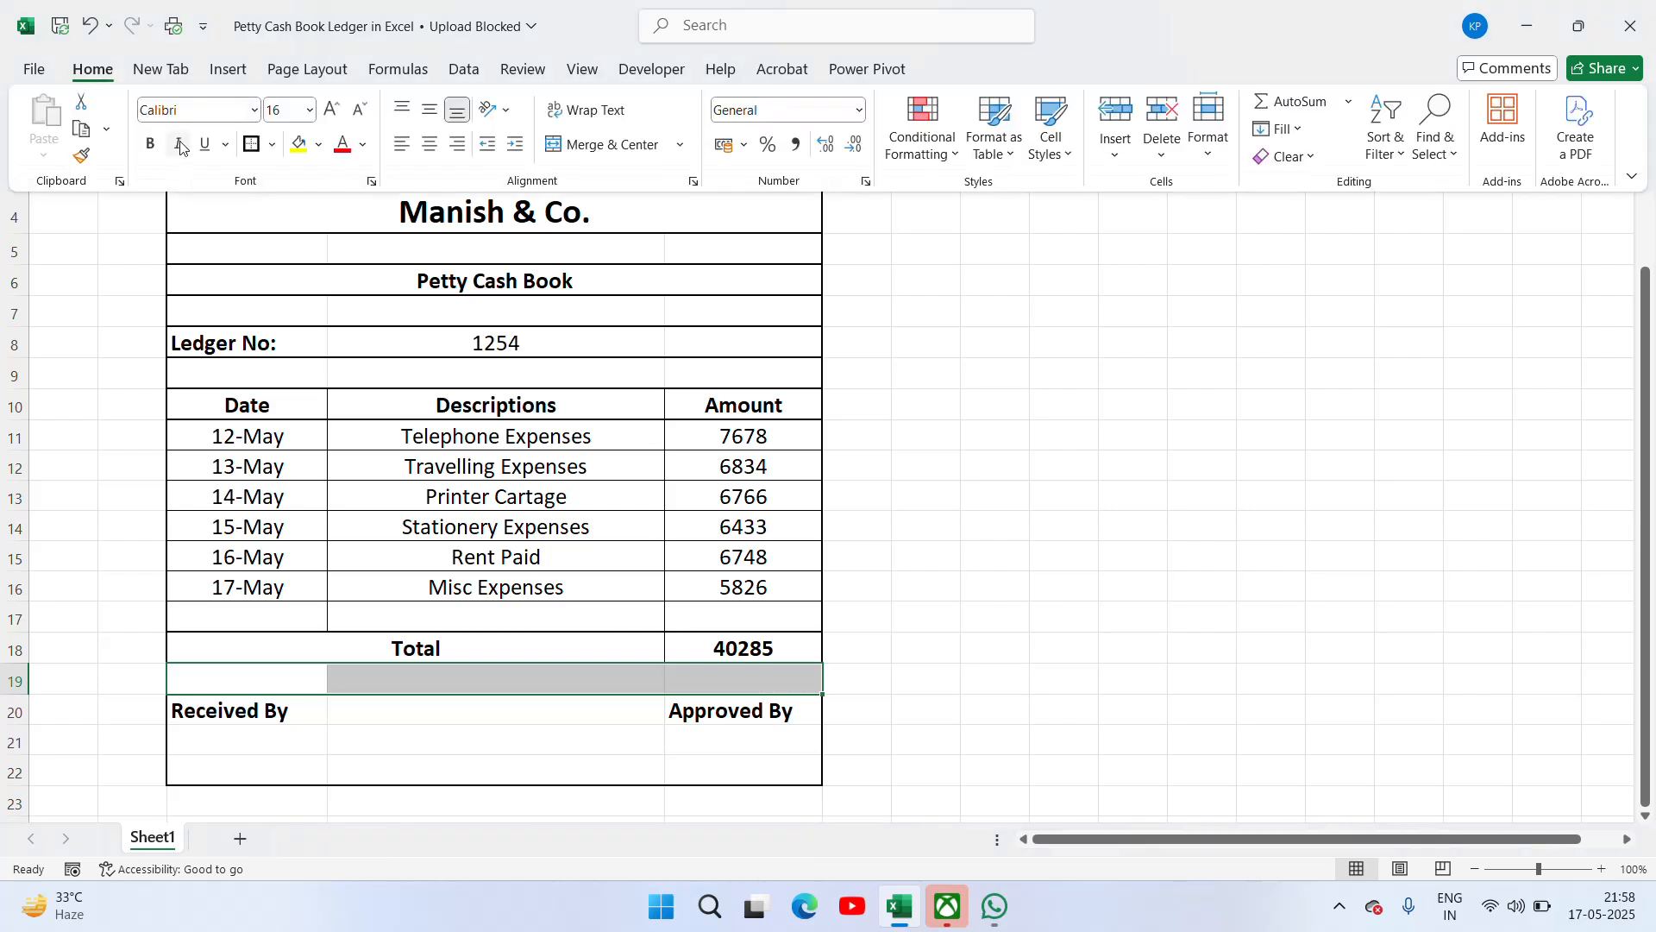
click(1035, 643)
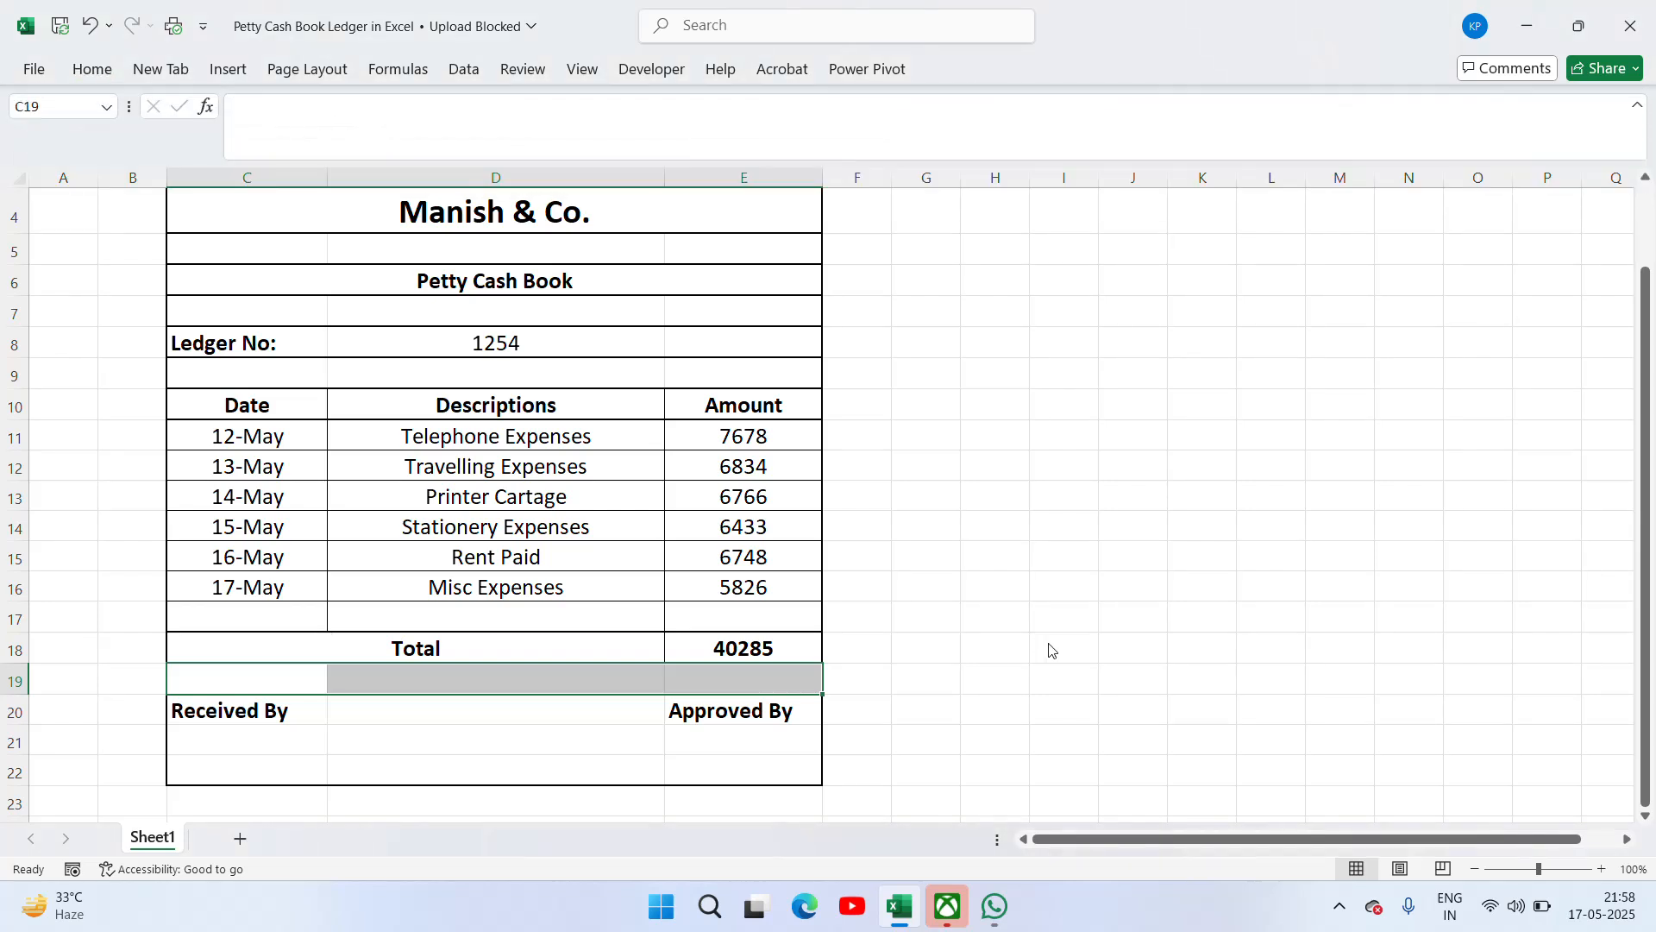
click(1032, 655)
click(929, 729)
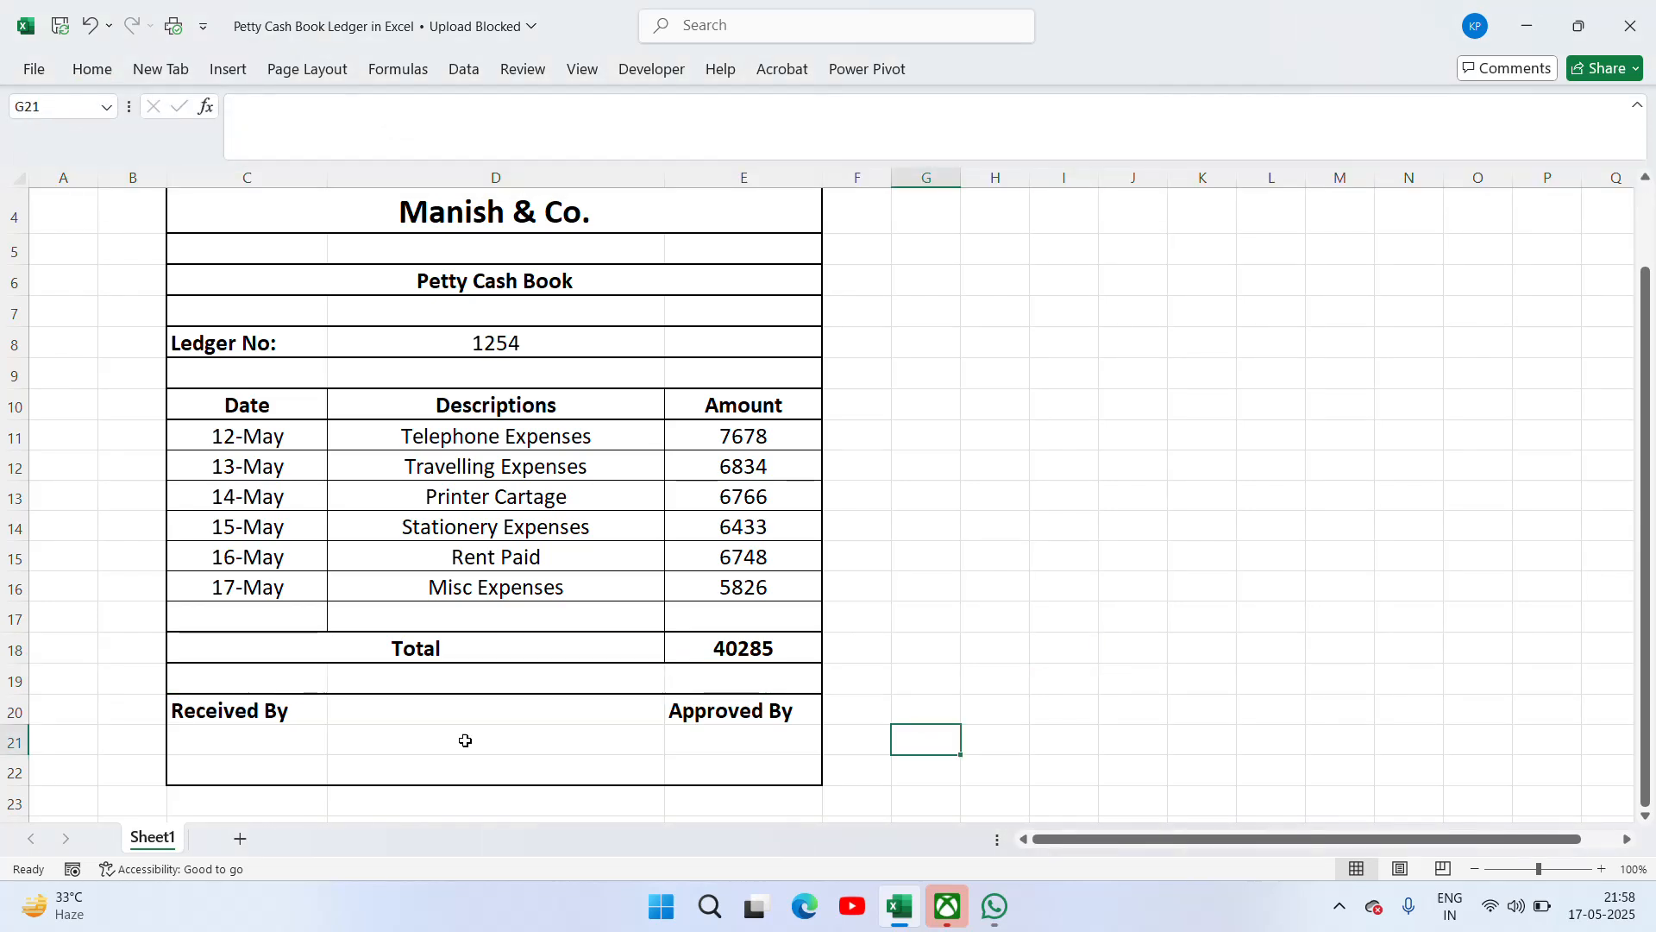
click(256, 733)
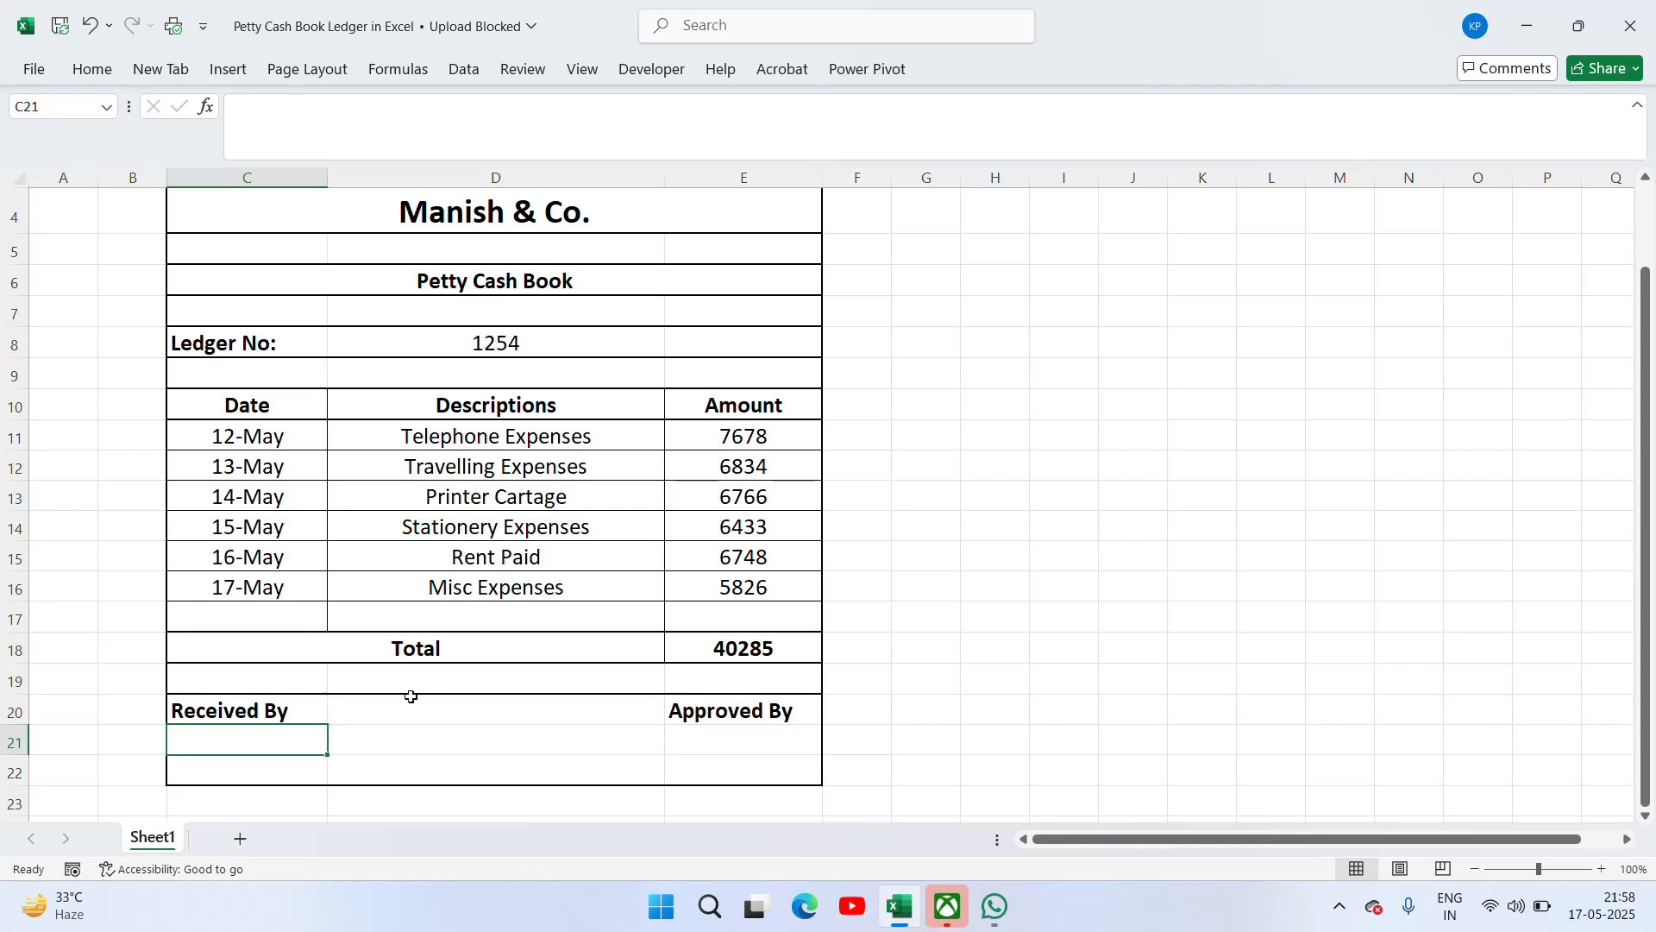
click(907, 651)
key(Up)
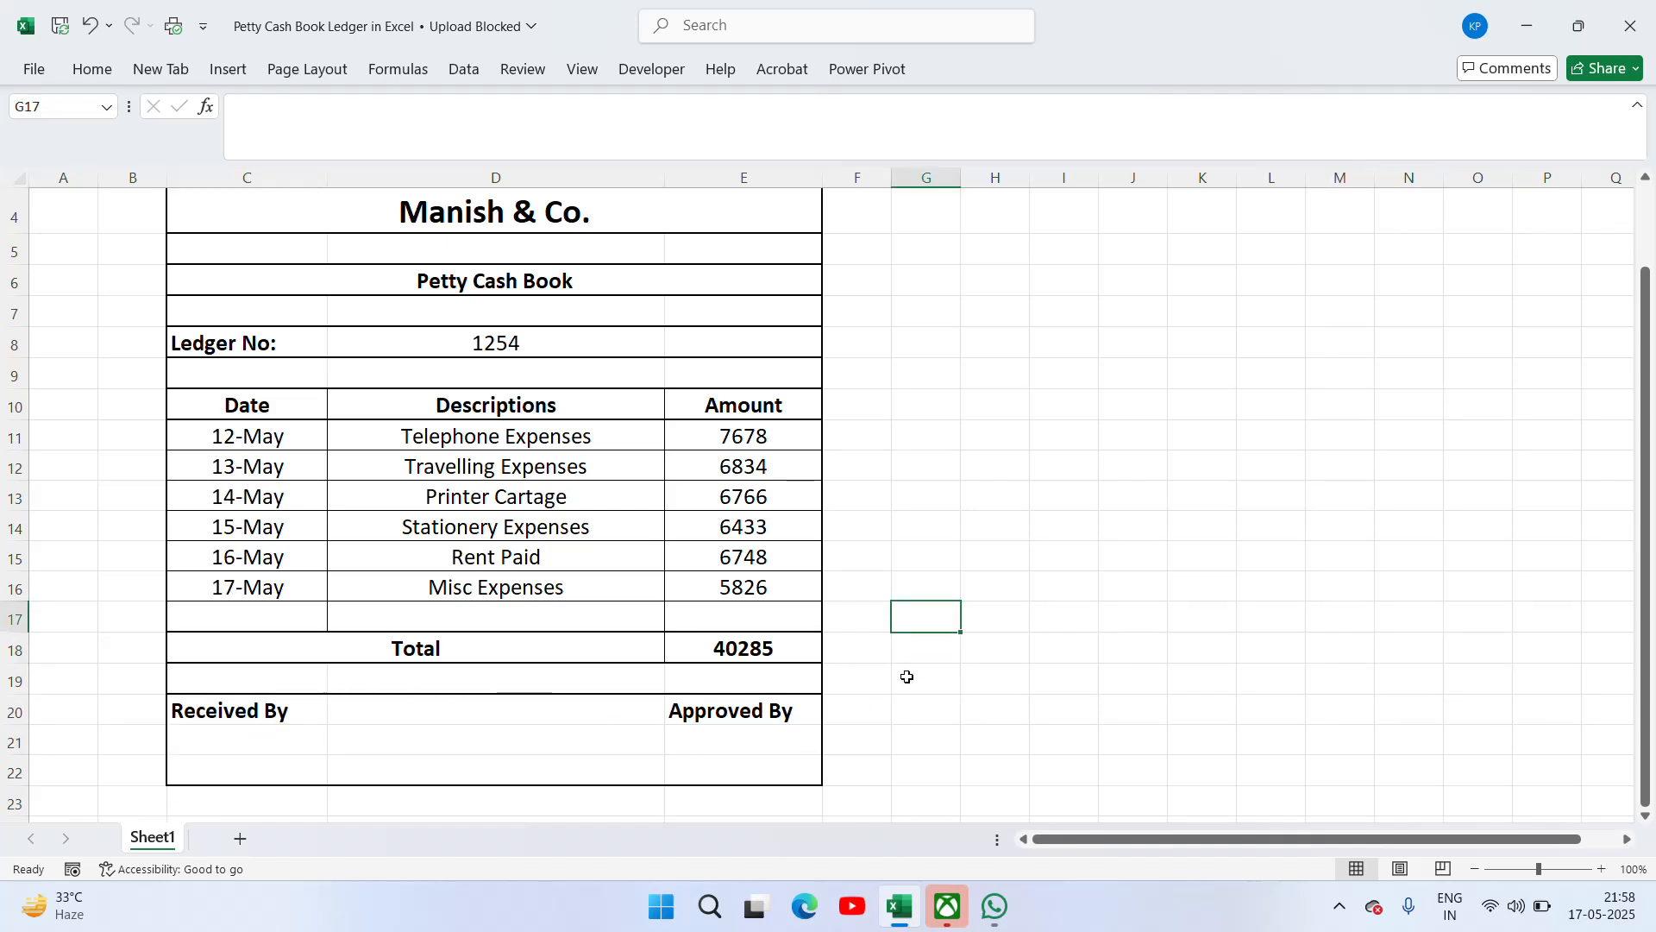
Step: Preview the printout of only the ledger range C4:E22 using the Print Selection option, and return to the sheet
key(ctrl+Up)
key(Left)
key(Left)
key(Left)
key(Left)
key(Down)
key(Down)
key(Down)
key(Down)
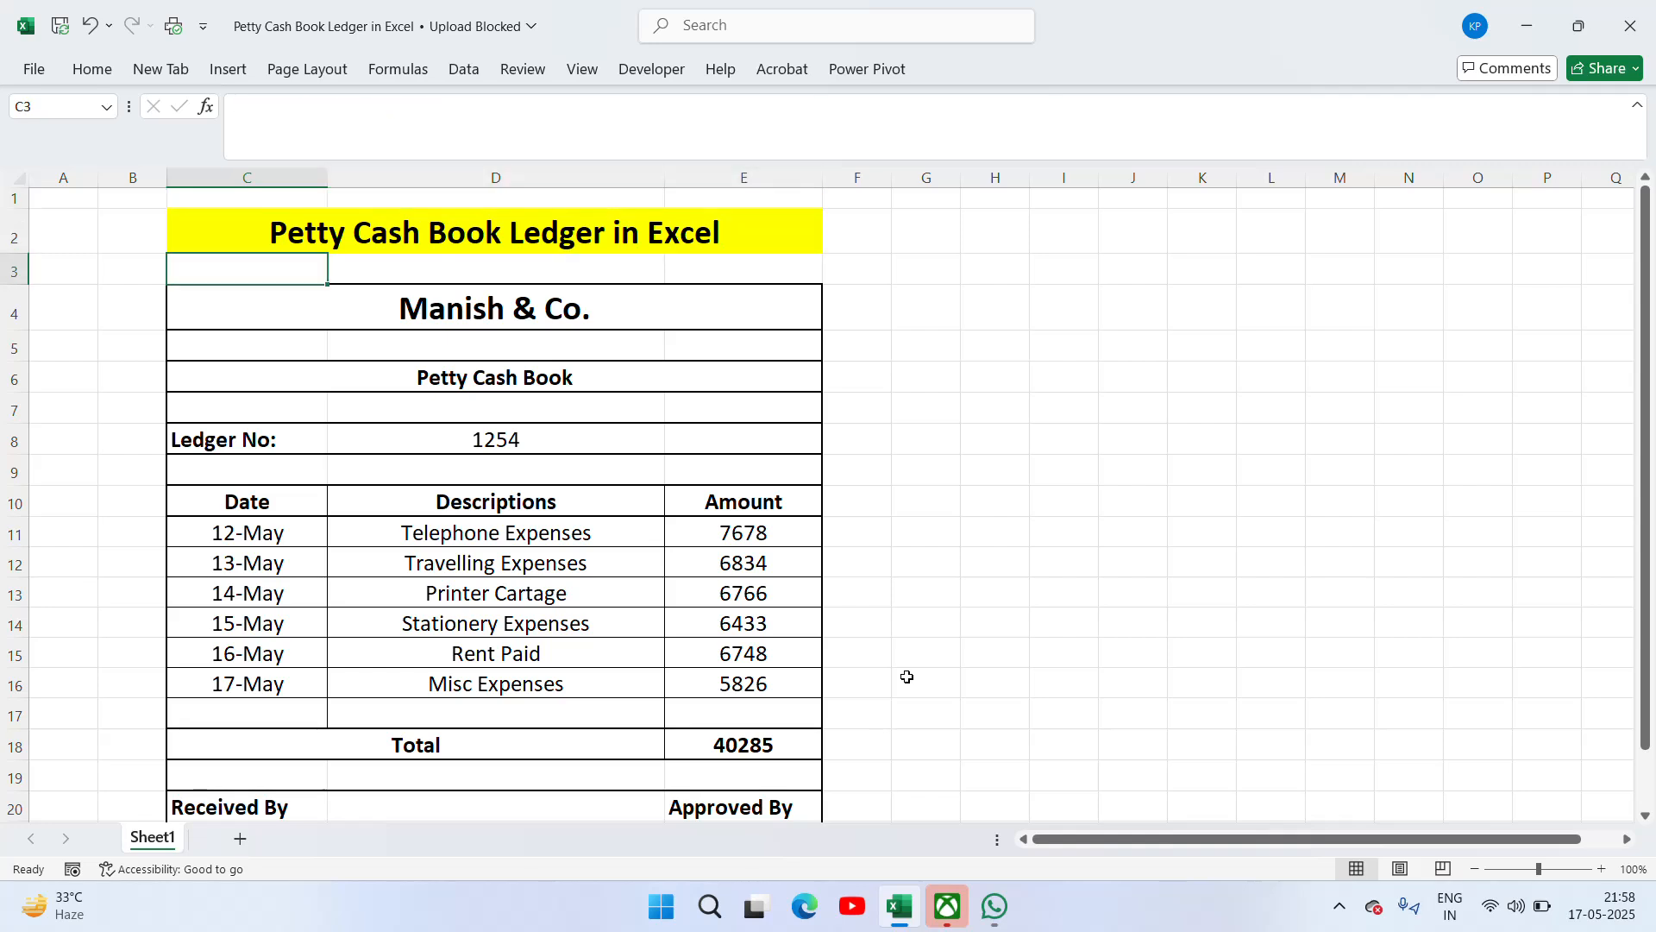
key(Up)
key(shift+Down)
key(shift+Down)
key(shift+Down)
key(shift+Down)
key(shift+Down)
key(shift+Down)
key(shift+Down)
key(shift+Down)
key(shift+Down)
key(shift+Down)
key(shift+Down)
key(shift+Down)
key(shift+Down)
key(shift+Down)
key(shift+Down)
key(shift+Down)
key(shift+Down)
key(shift+Down)
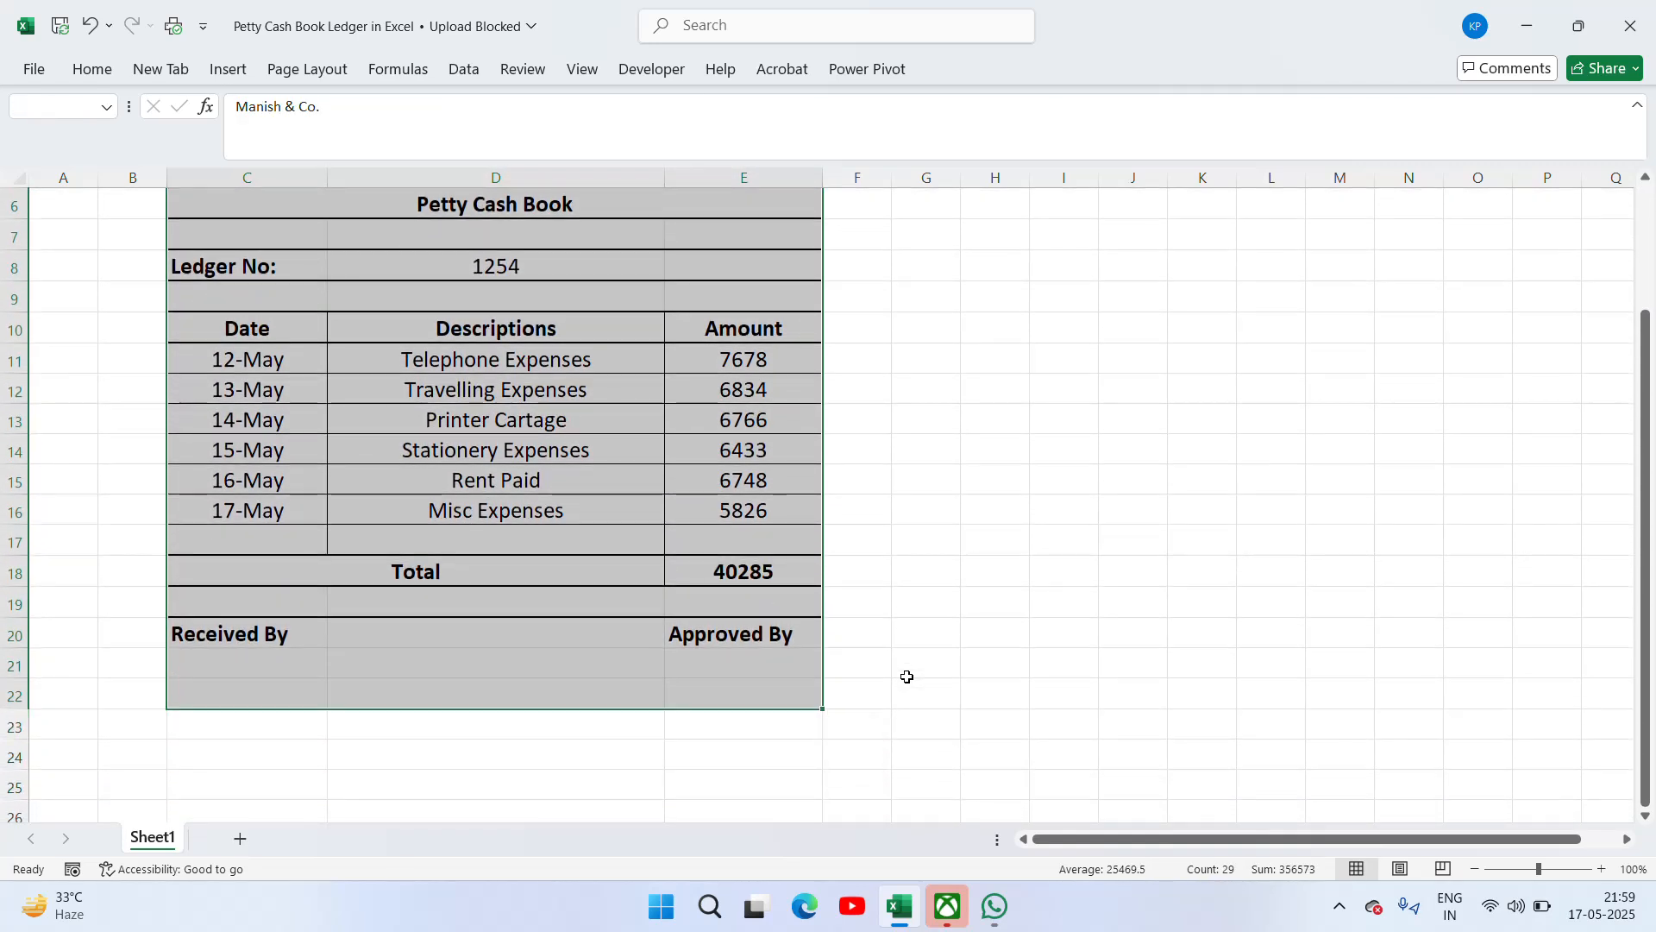
key(ctrl+p)
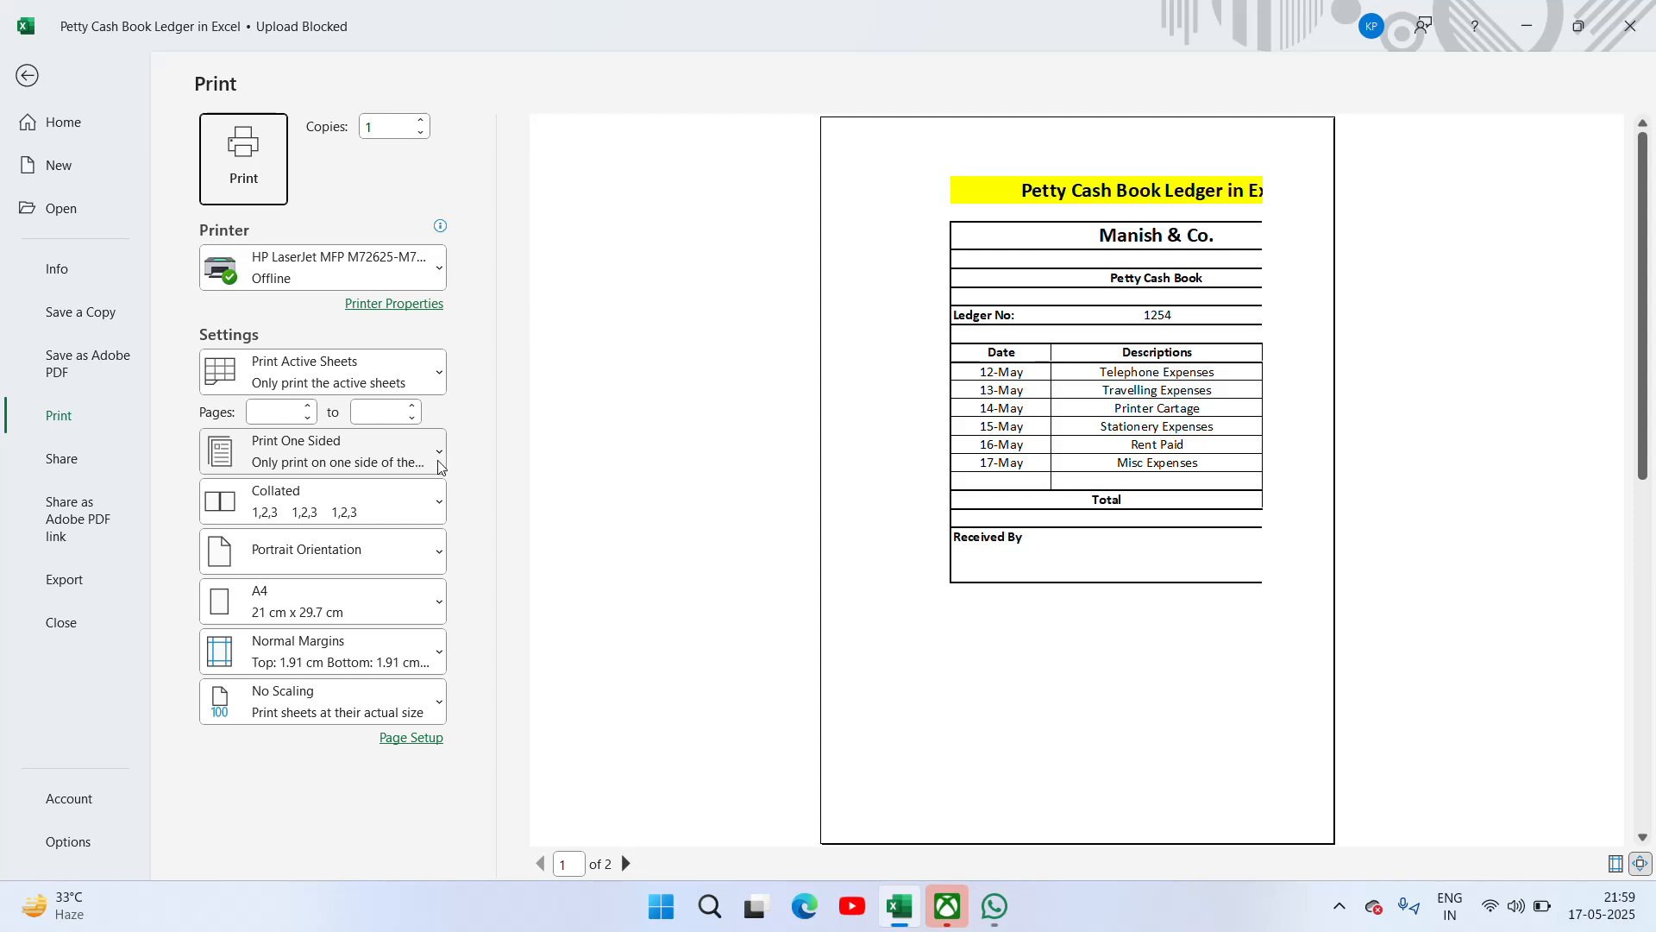
click(422, 461)
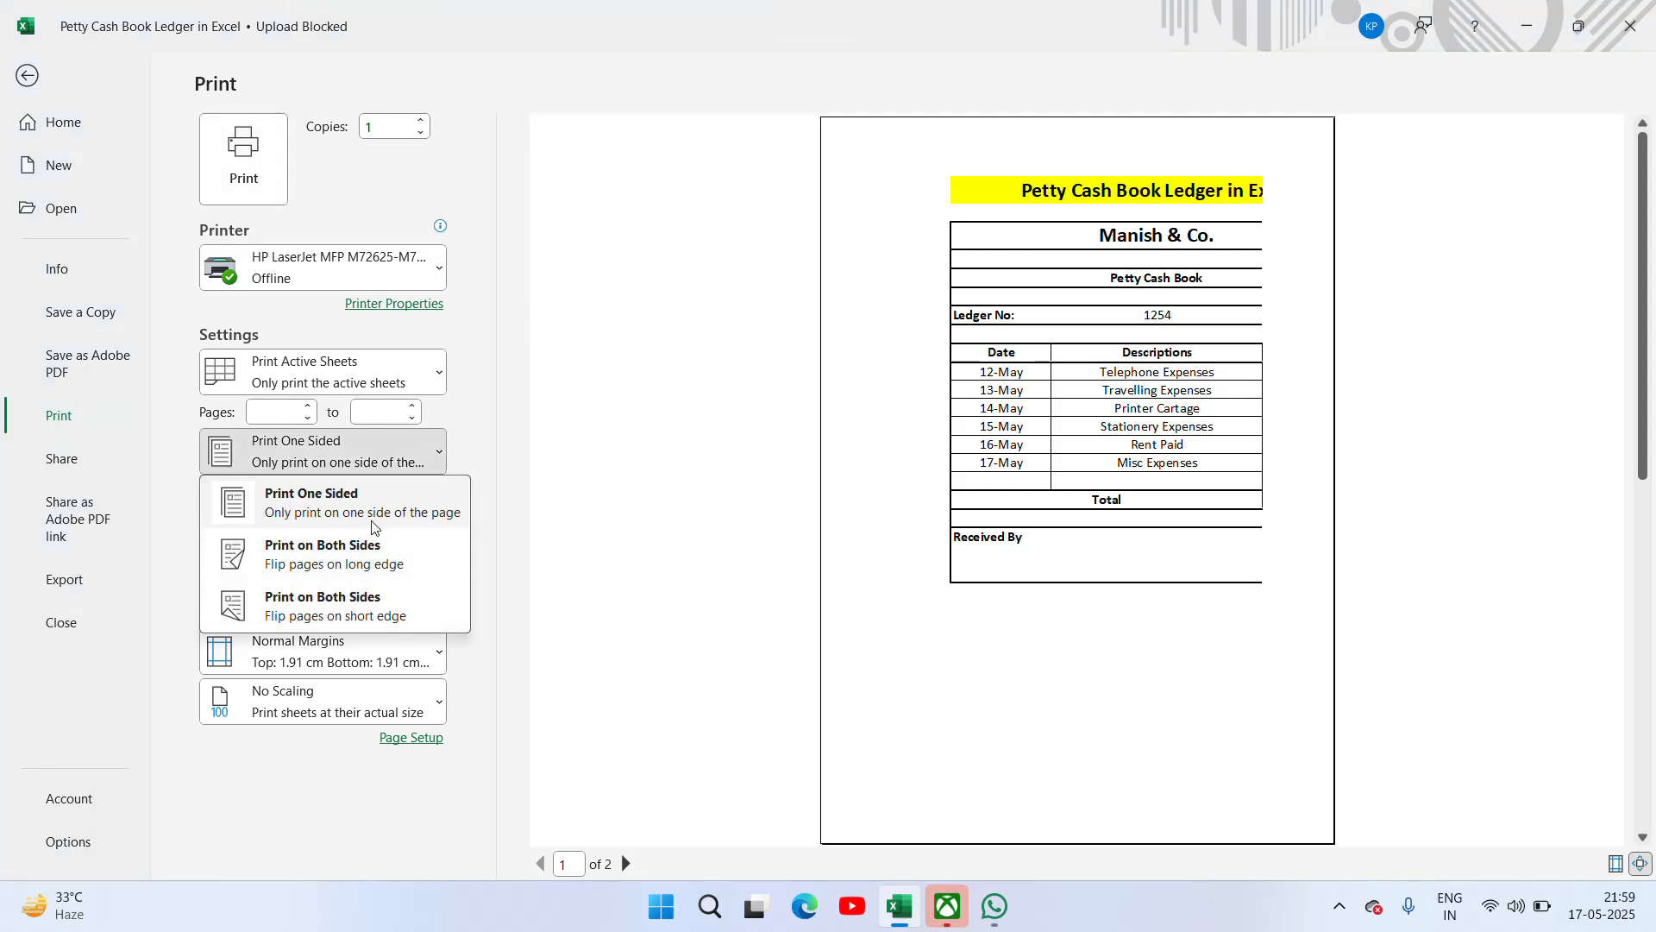
click(437, 377)
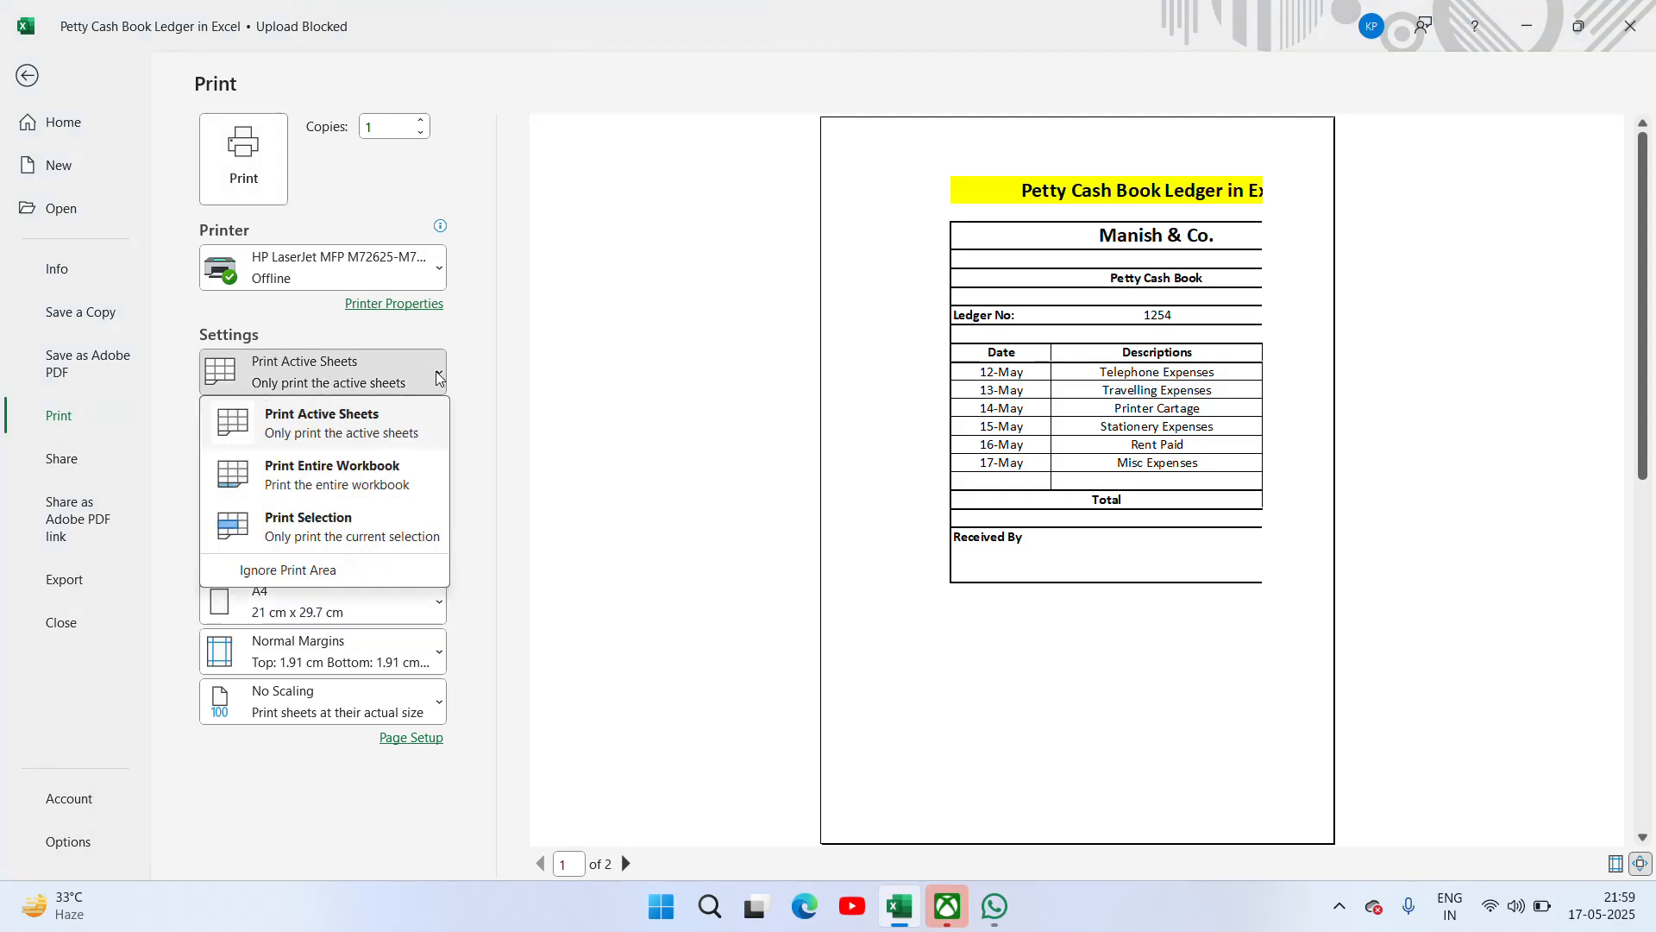
click(308, 526)
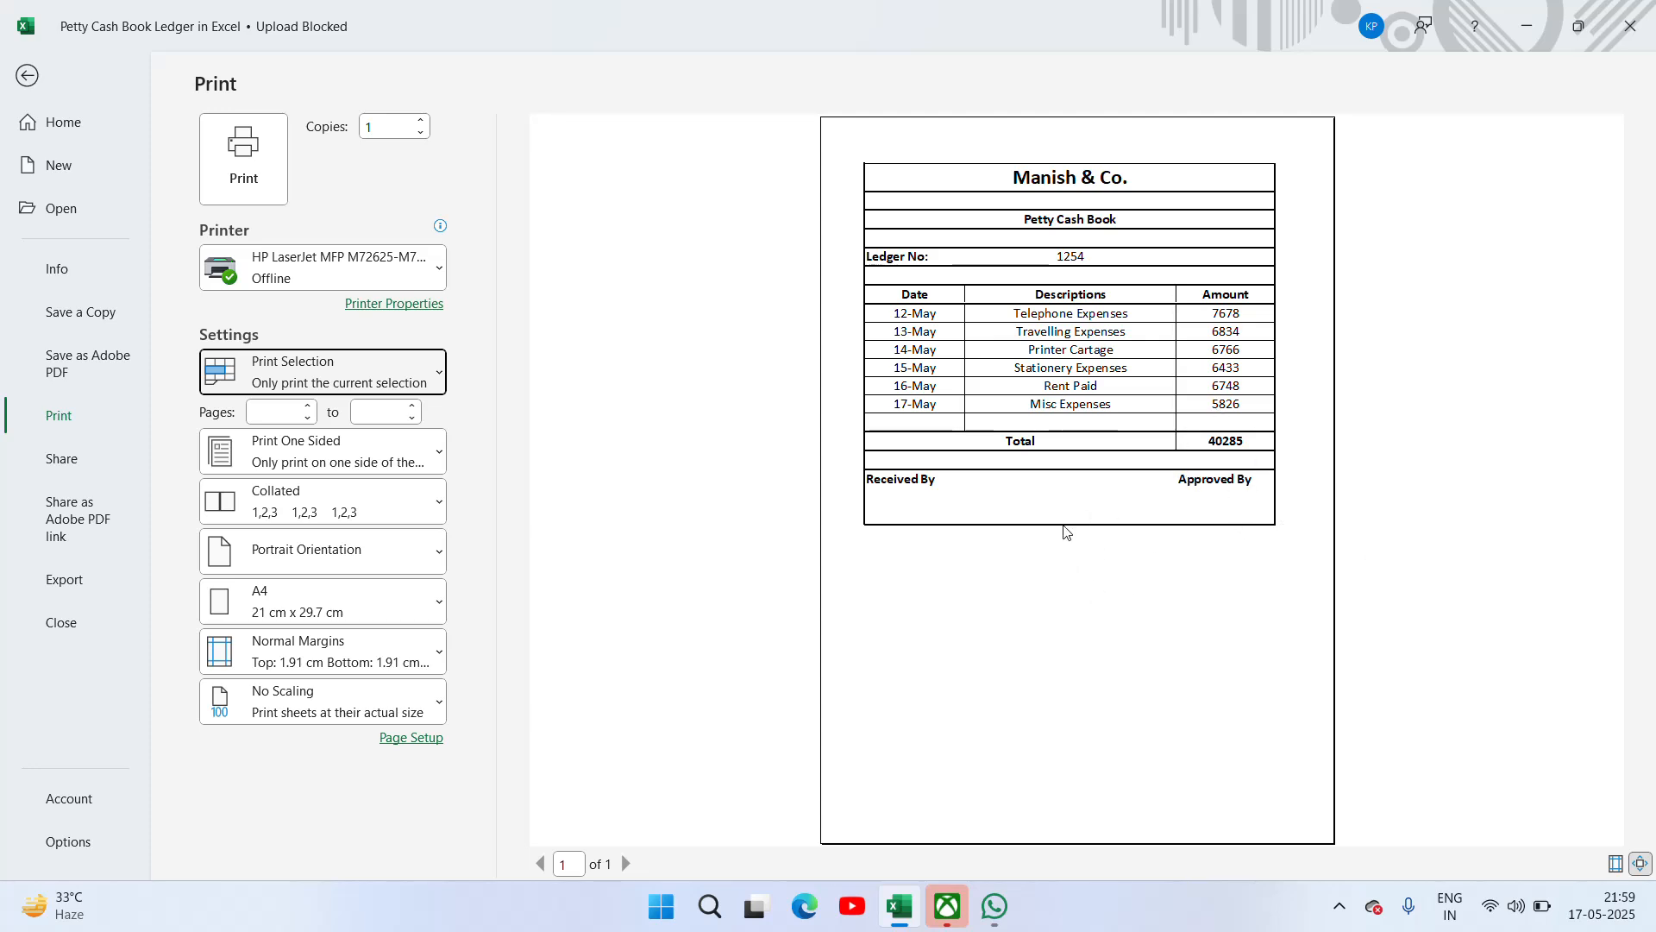
key(Escape)
click(687, 534)
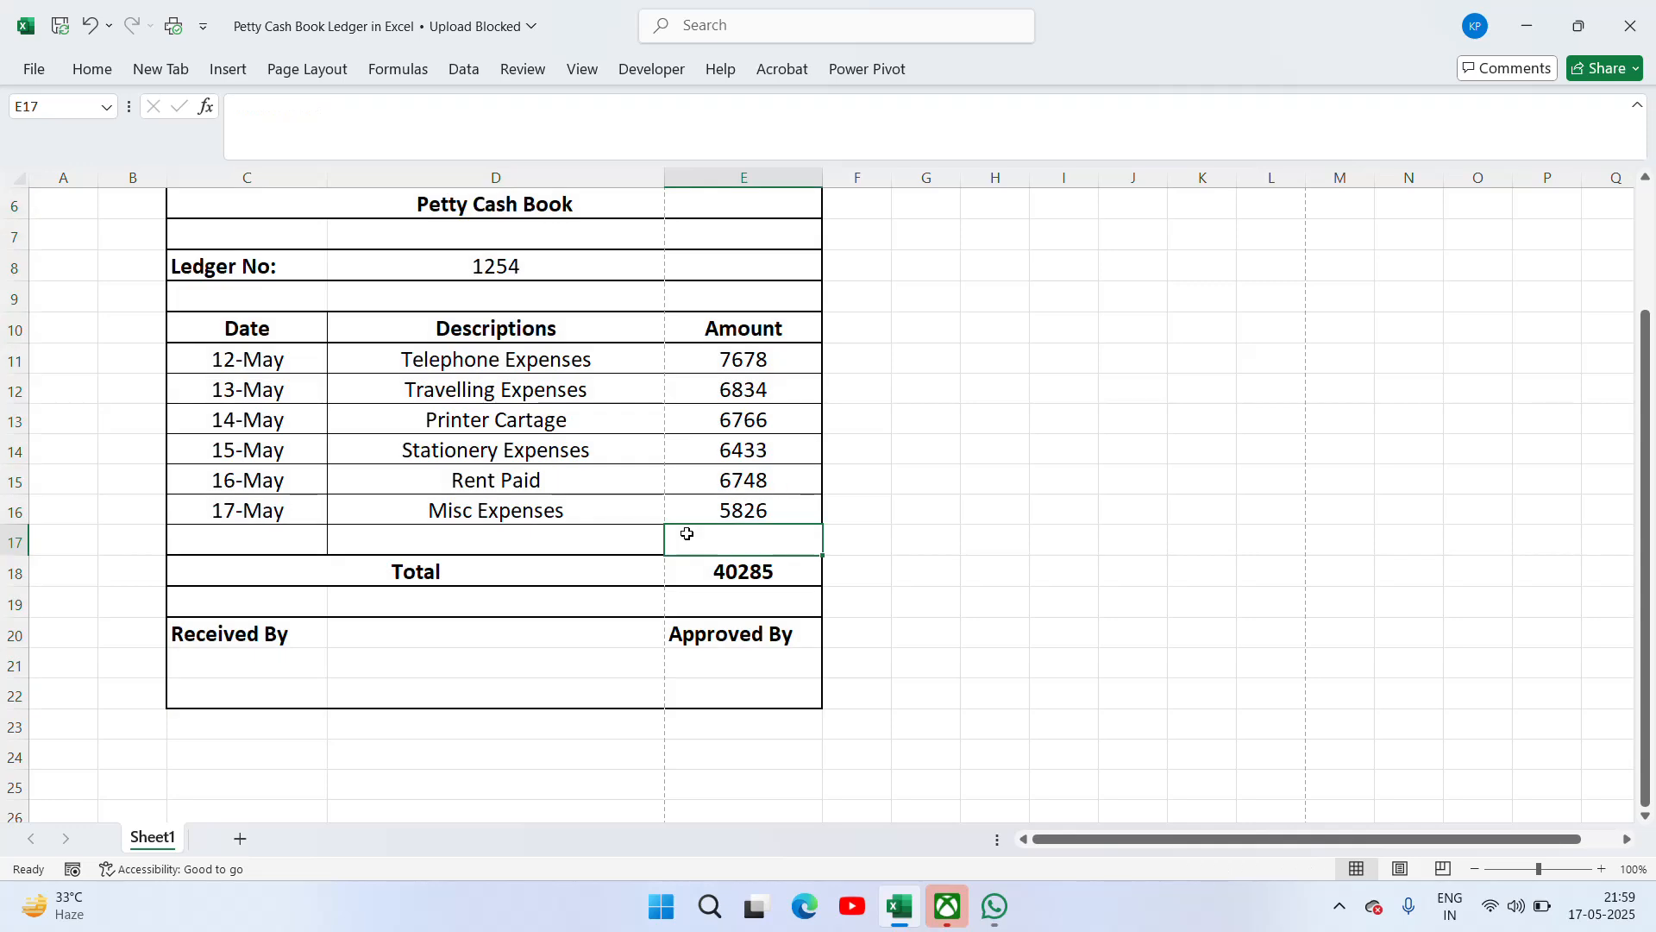
key(Up)
key(ctrl+Up)
key(ctrl+Up)
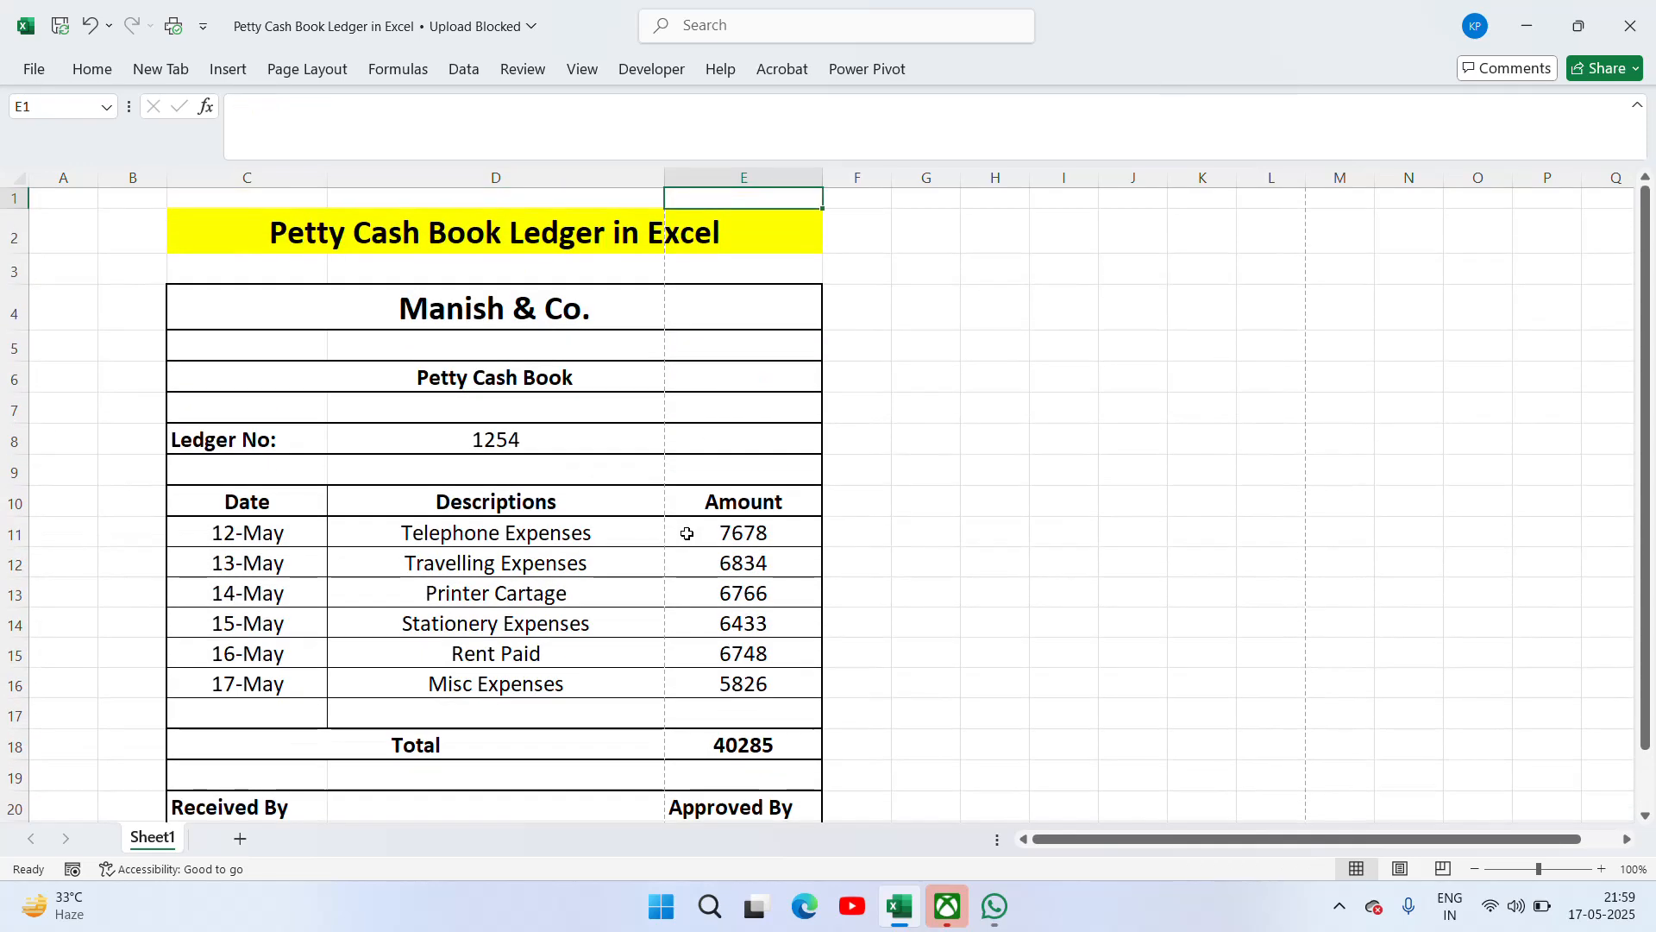
key(Down)
key(Down)
key(Up)
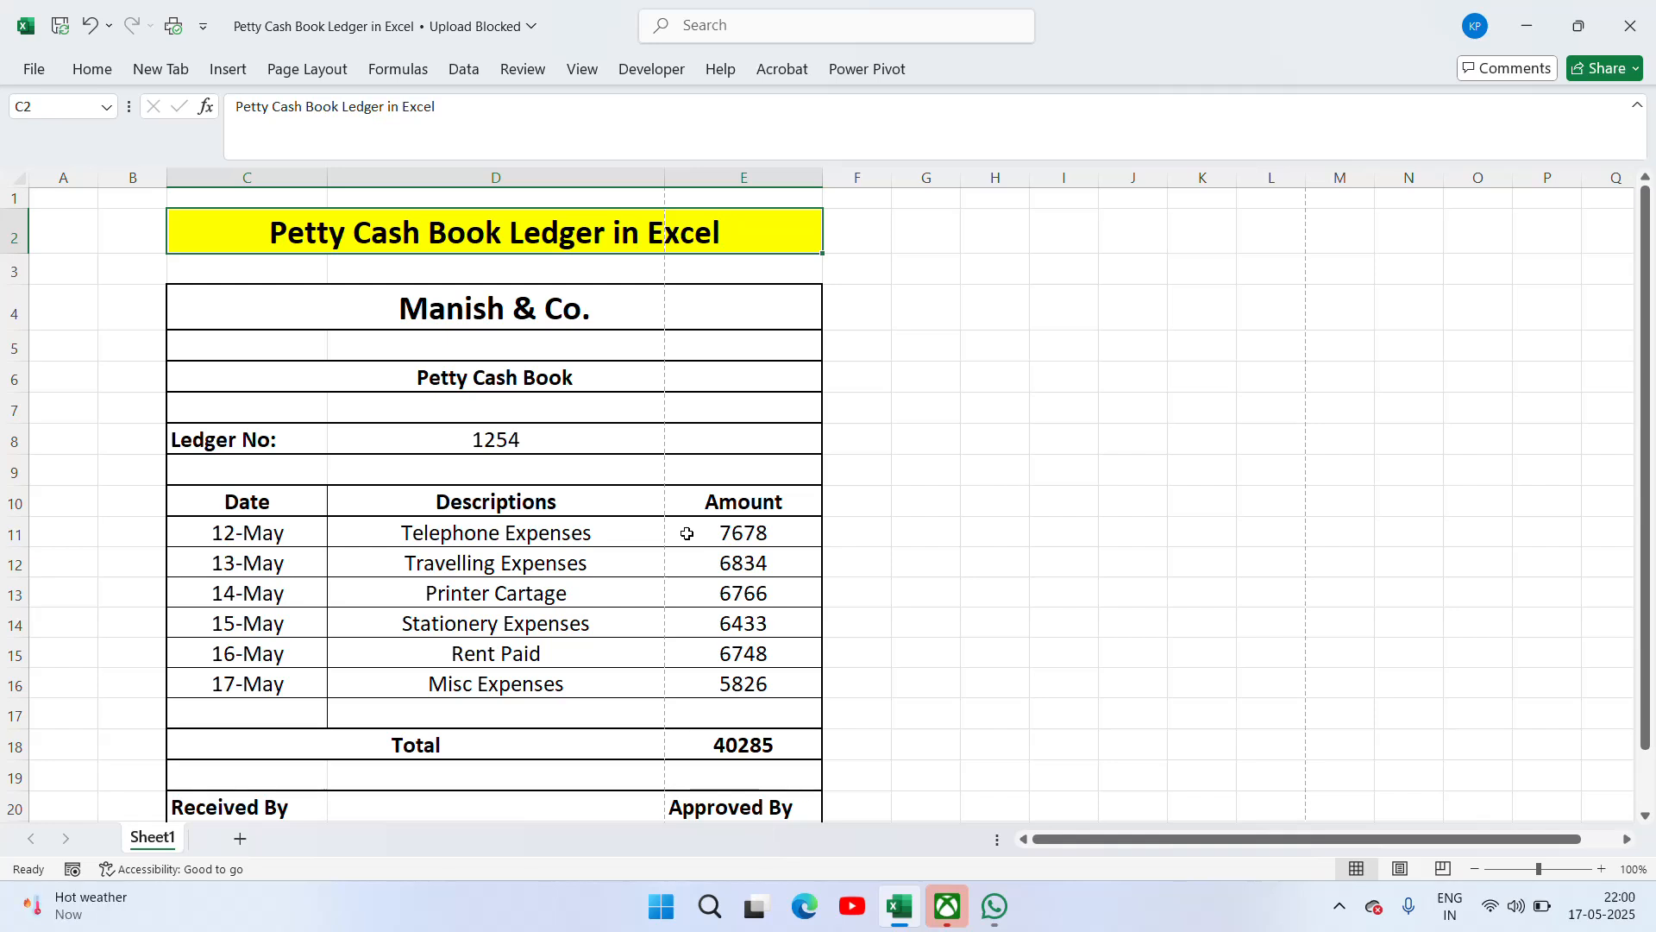
Step: Add a thick outside border around the Ledger No: label in C8
click(302, 445)
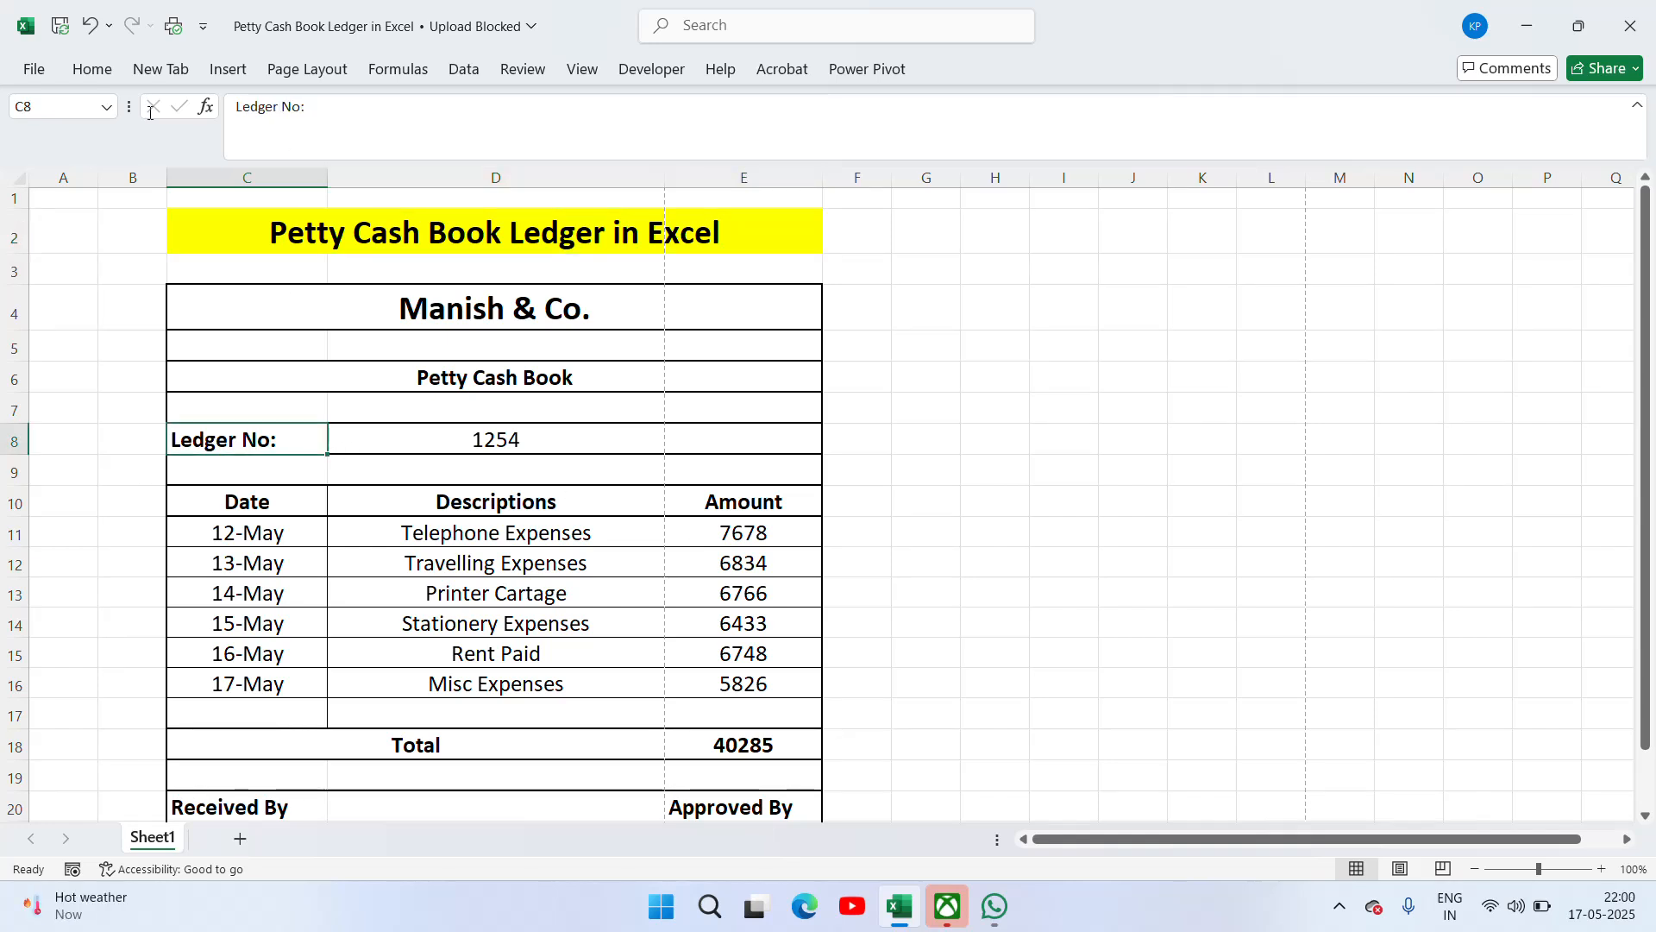
click(91, 68)
click(250, 146)
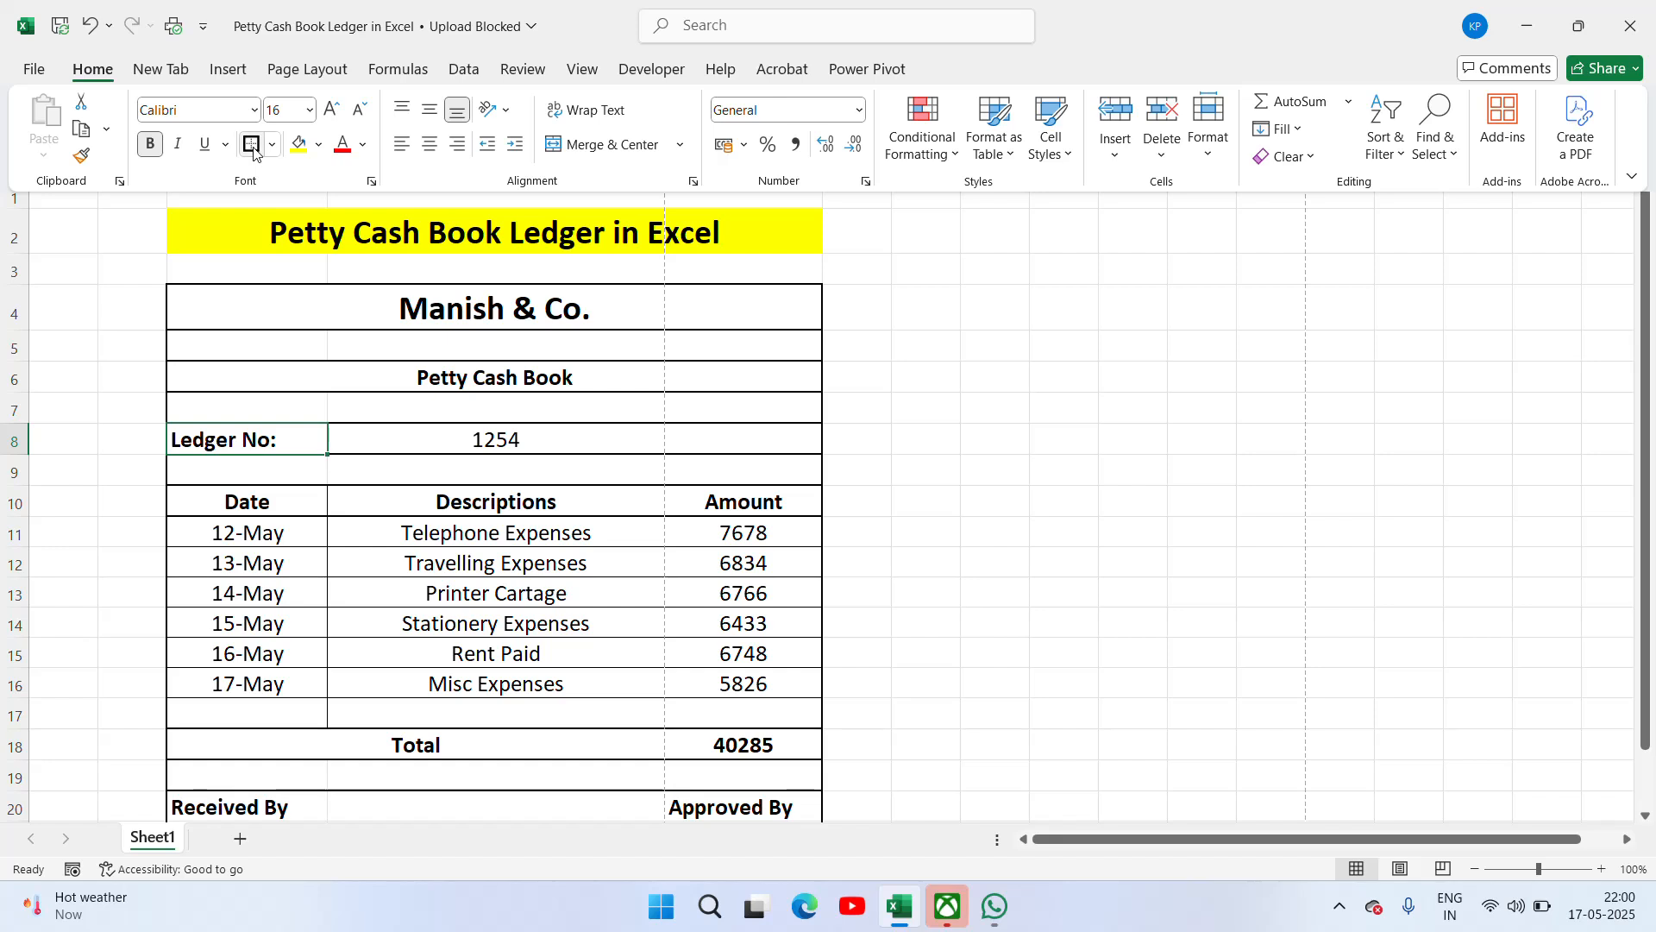
click(1094, 533)
click(1019, 600)
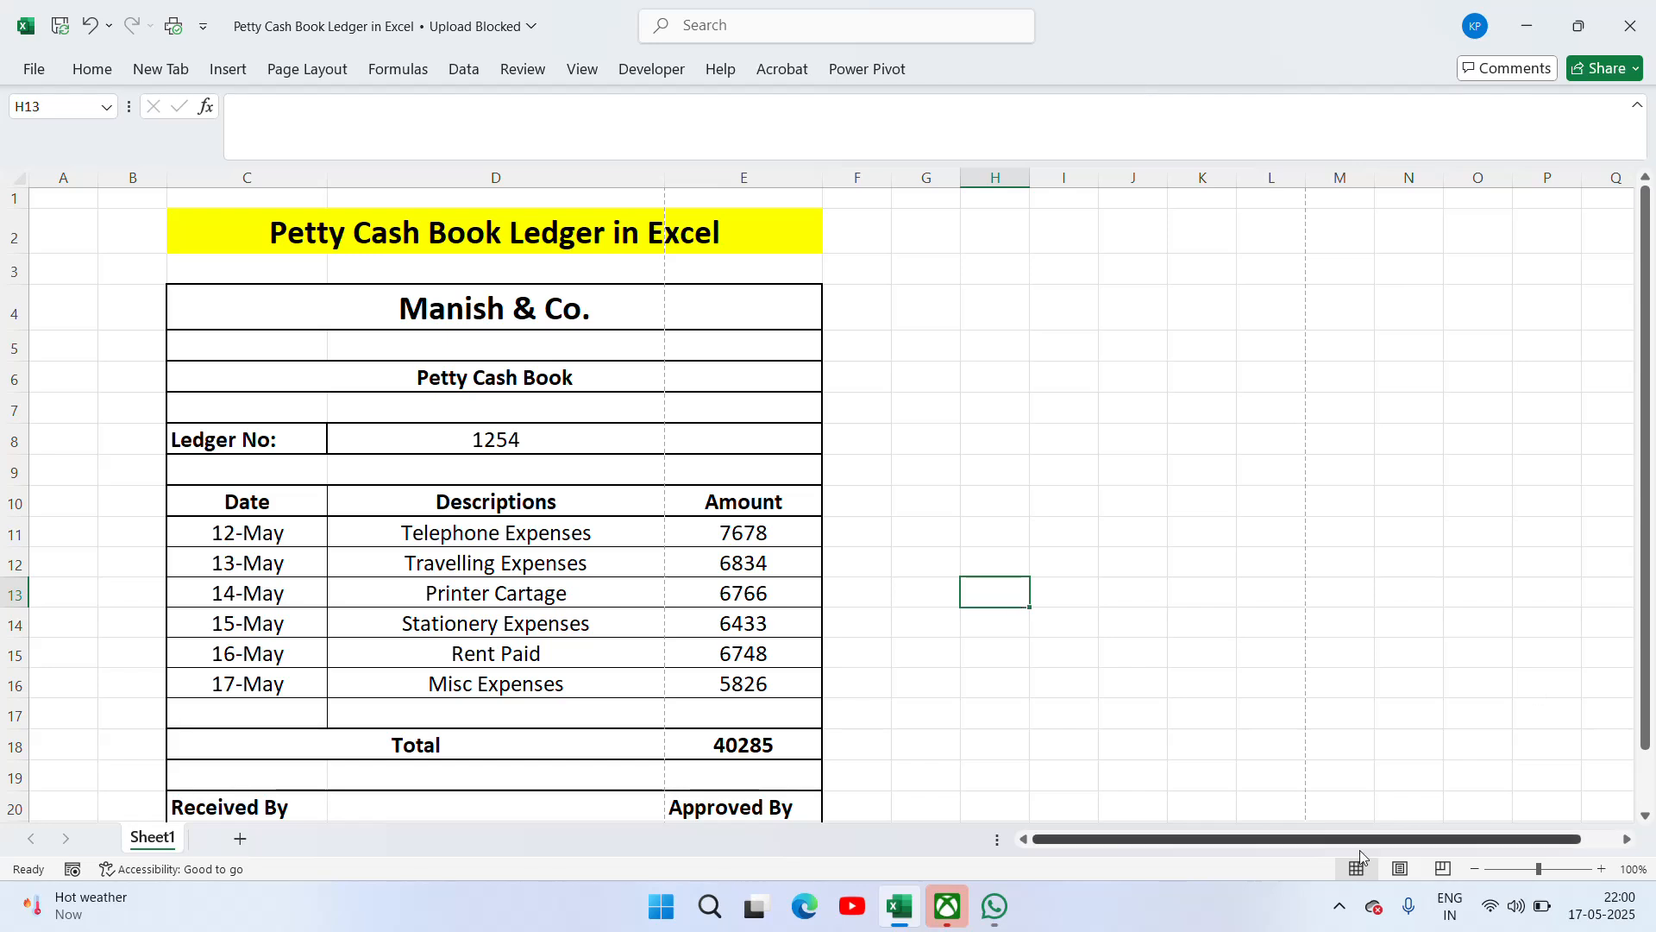
click(1342, 904)
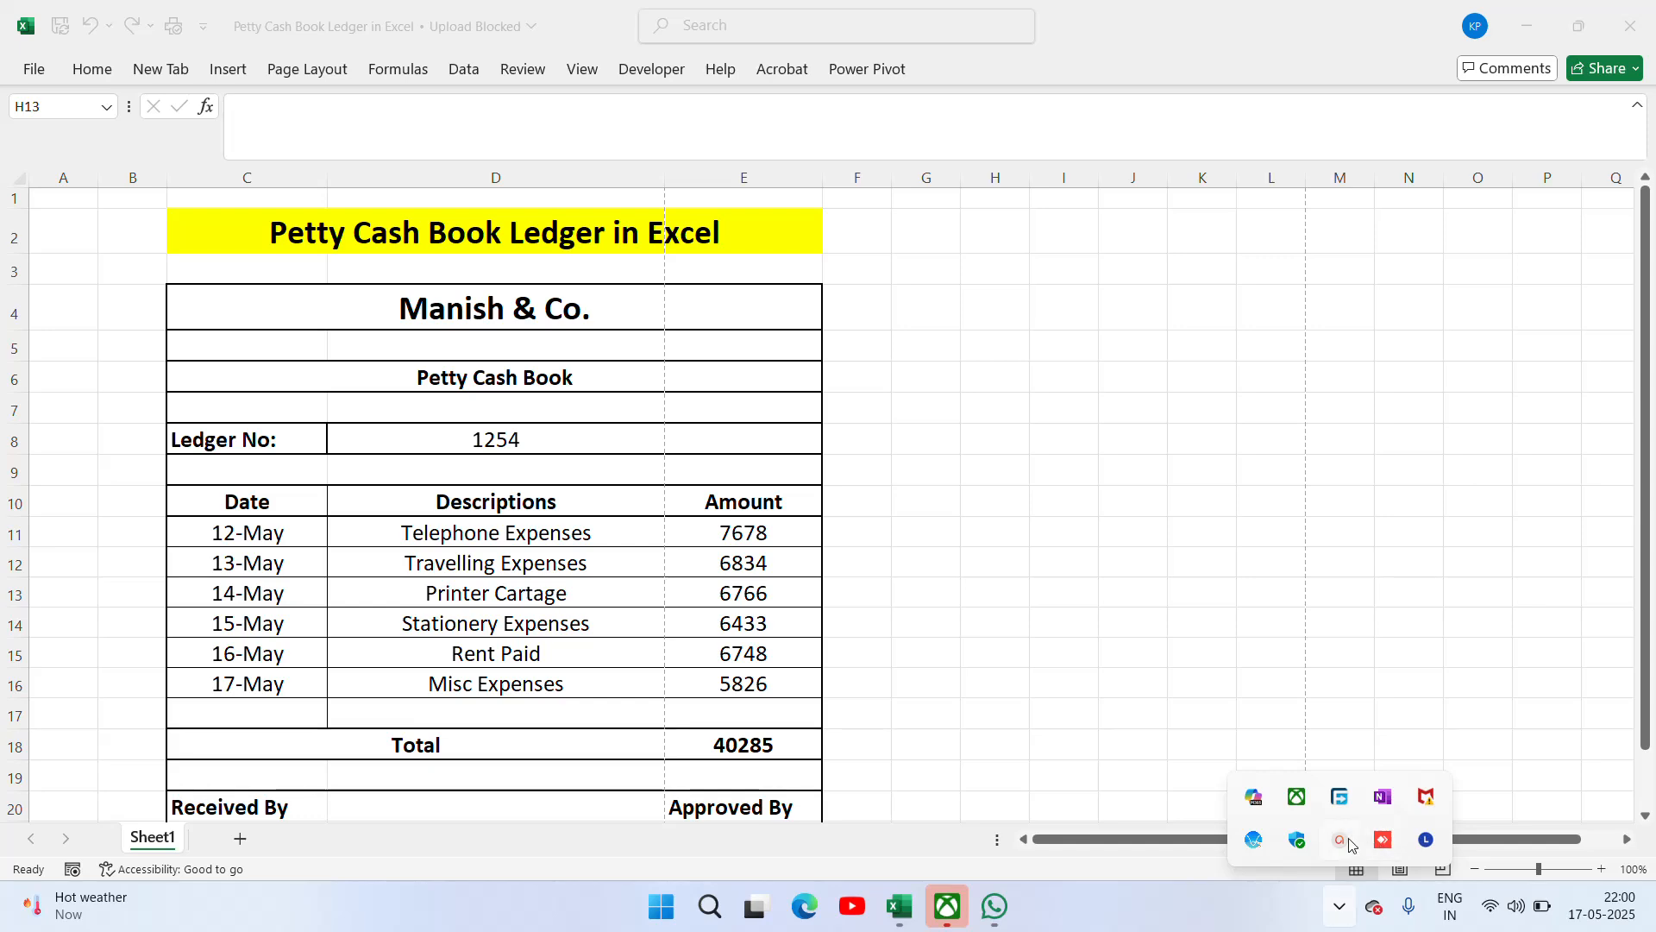
click(1350, 842)
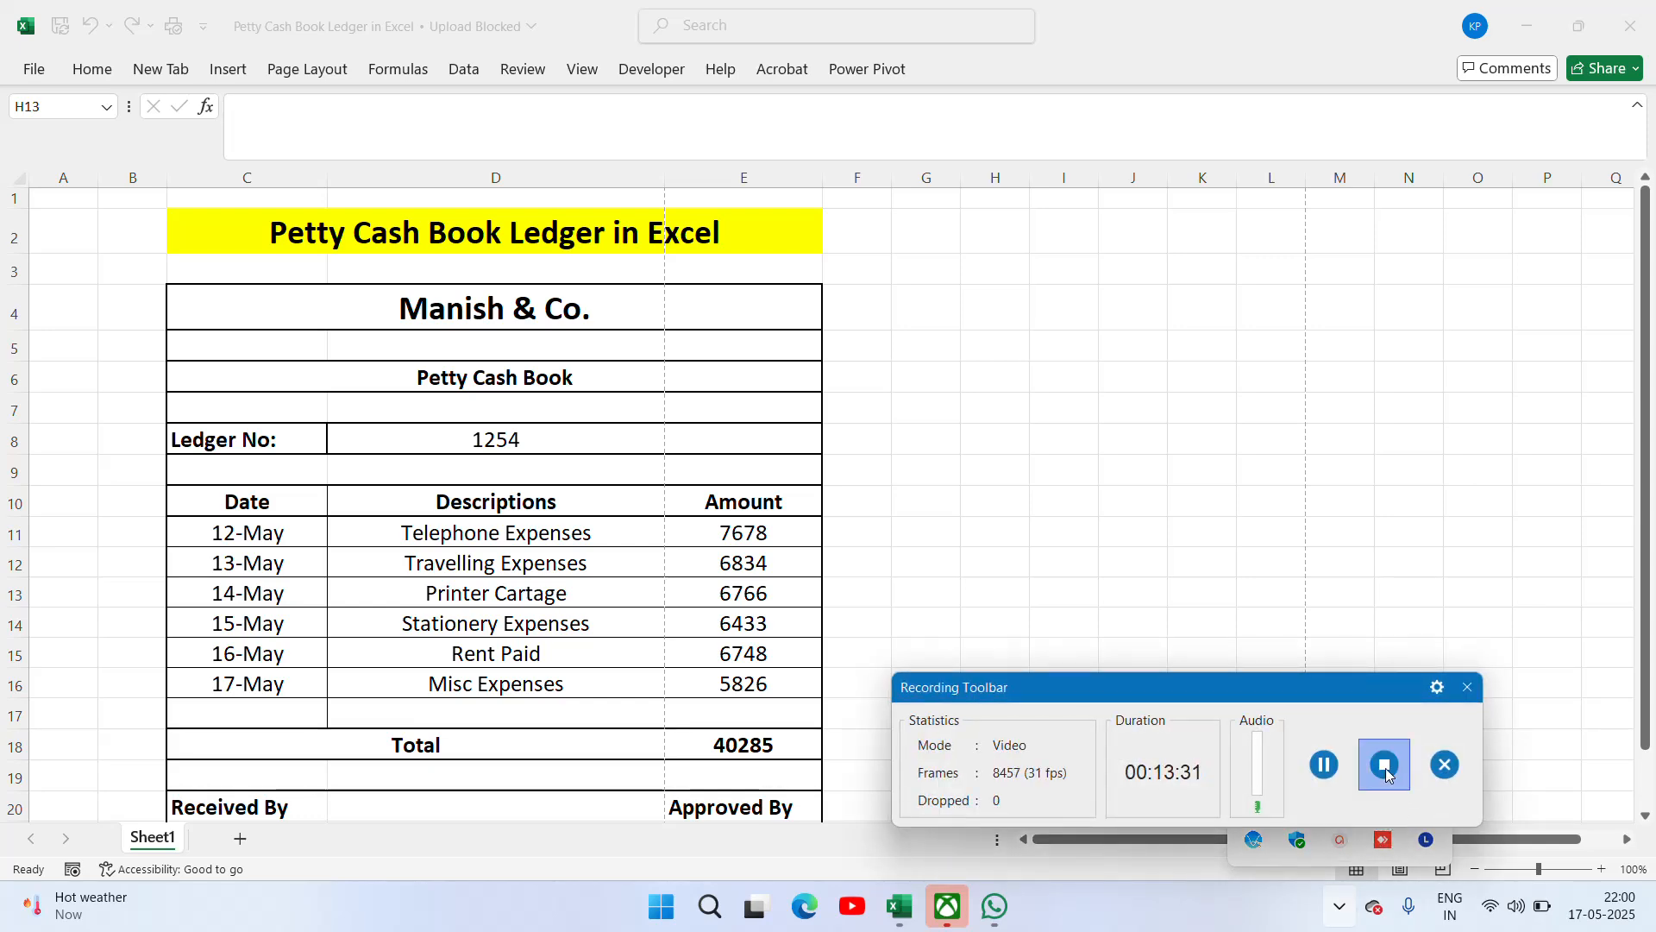